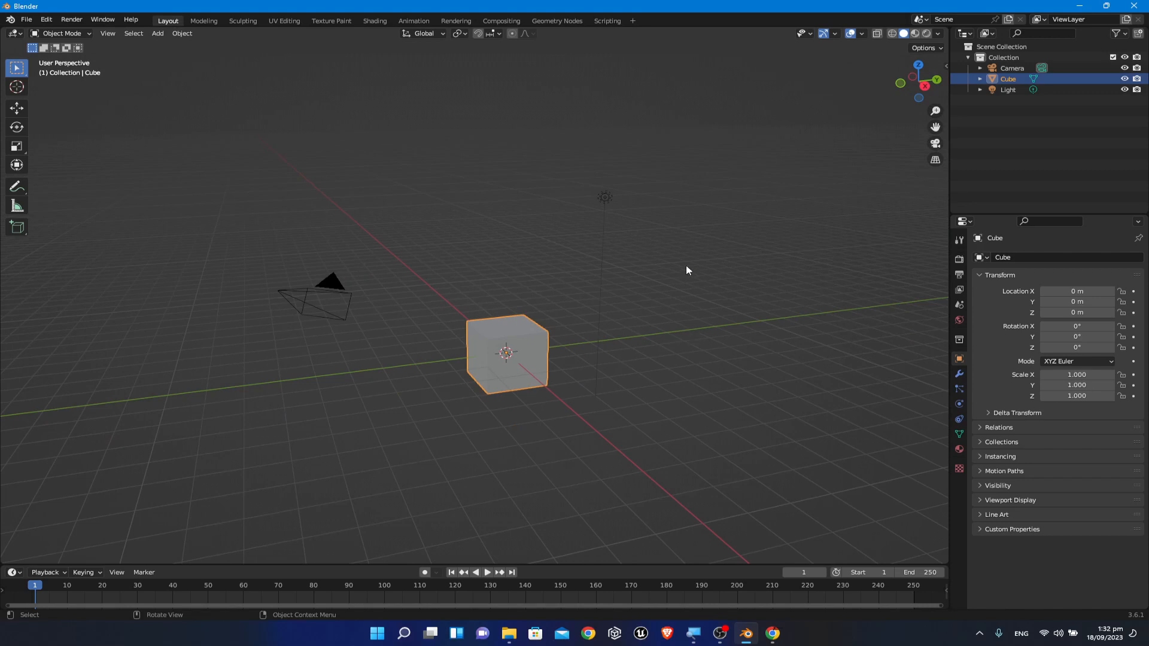
# Step: Clear the cube's selection, select the default light and camera, and delete both from the scene
pyautogui.press('b')
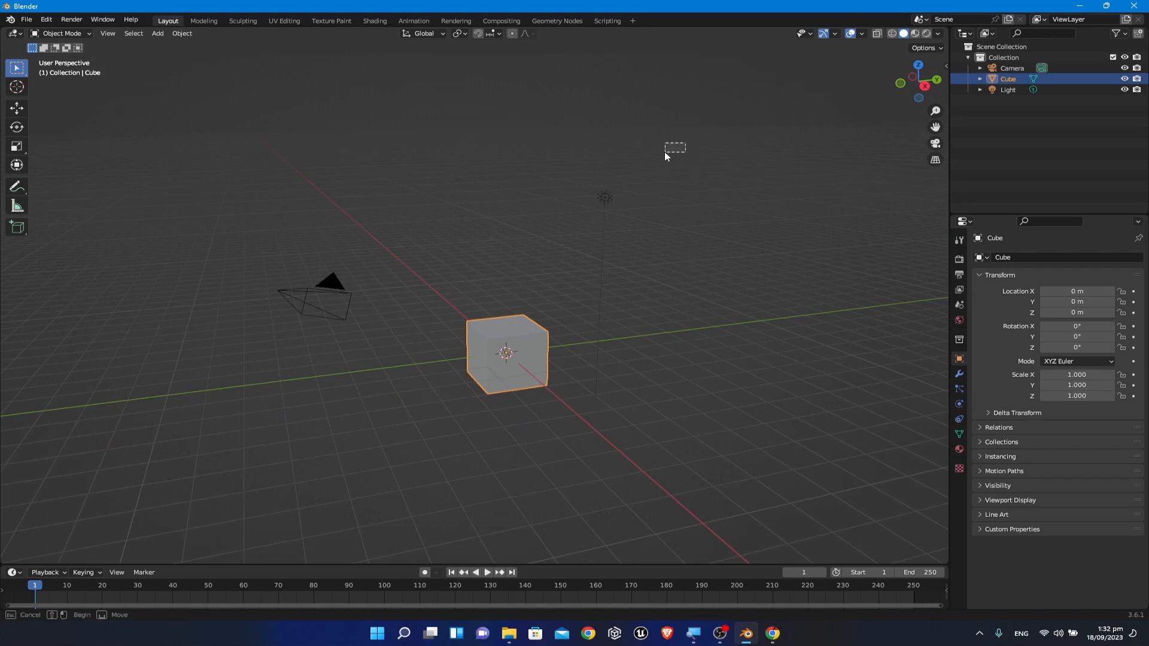
pyautogui.click(664, 152)
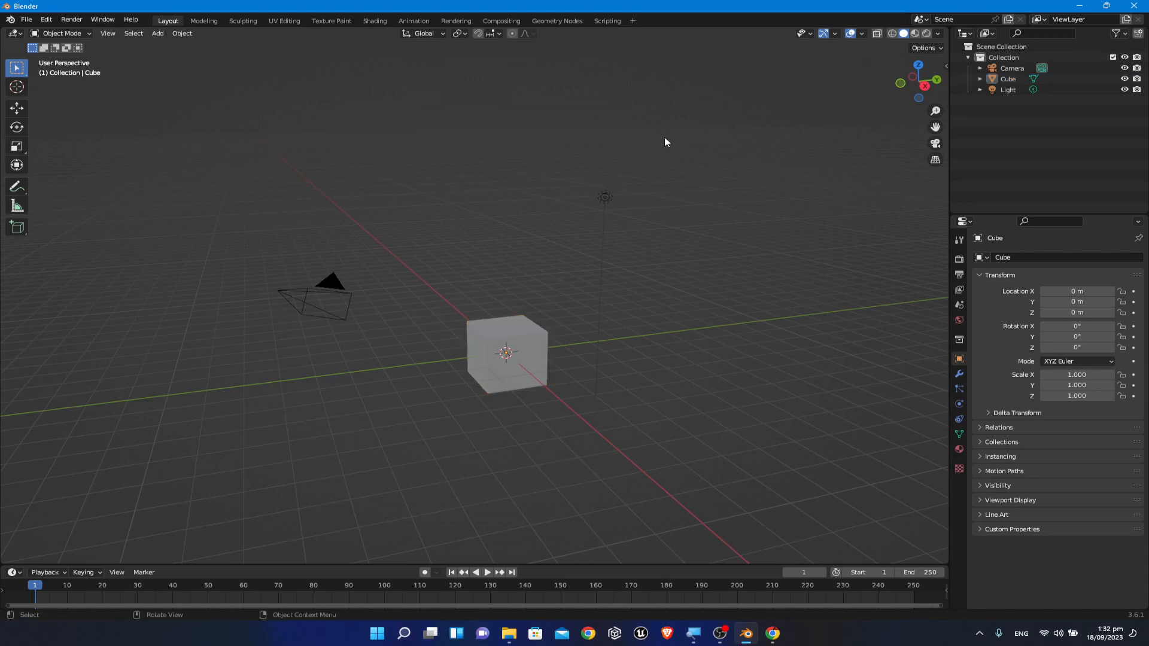
pyautogui.moveTo(684, 114); pyautogui.dragTo(270, 327)
pyautogui.press('Delete')
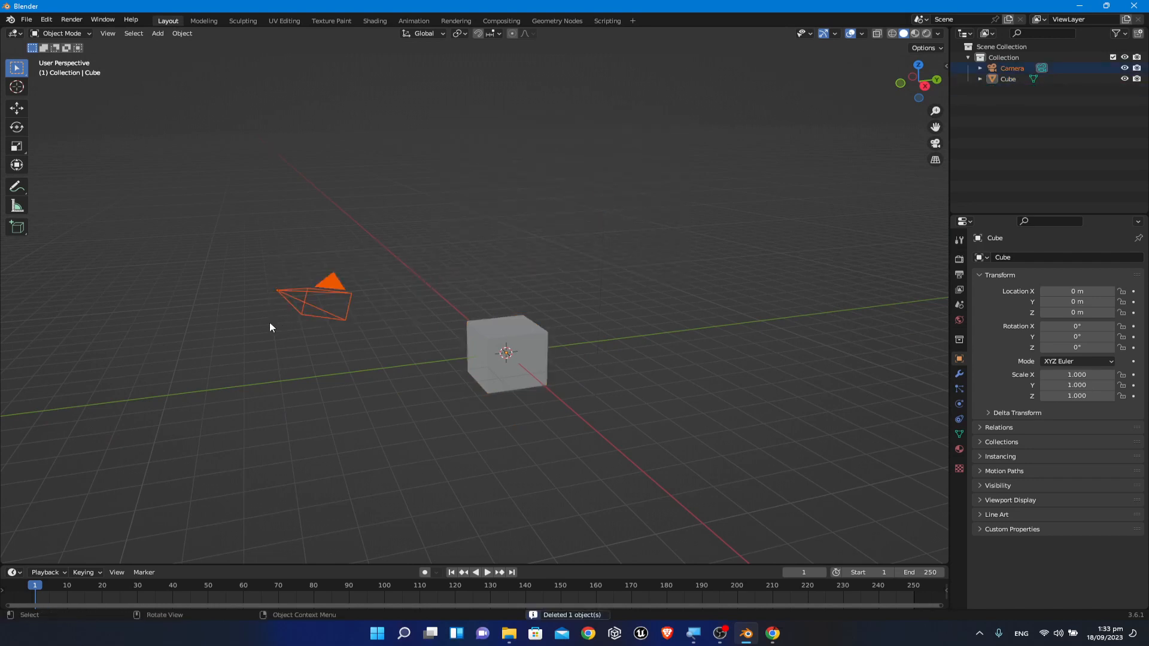
pyautogui.press('Delete')
# Step: Select the cube and reposition the 3D cursor freehand near the cube's centre
pyautogui.moveTo(589, 314)
pyautogui.mouseDown(button='middle')
pyautogui.moveTo(590, 336)
pyautogui.moveTo(602, 328)
pyautogui.mouseUp(button='middle')
pyautogui.click(546, 359)
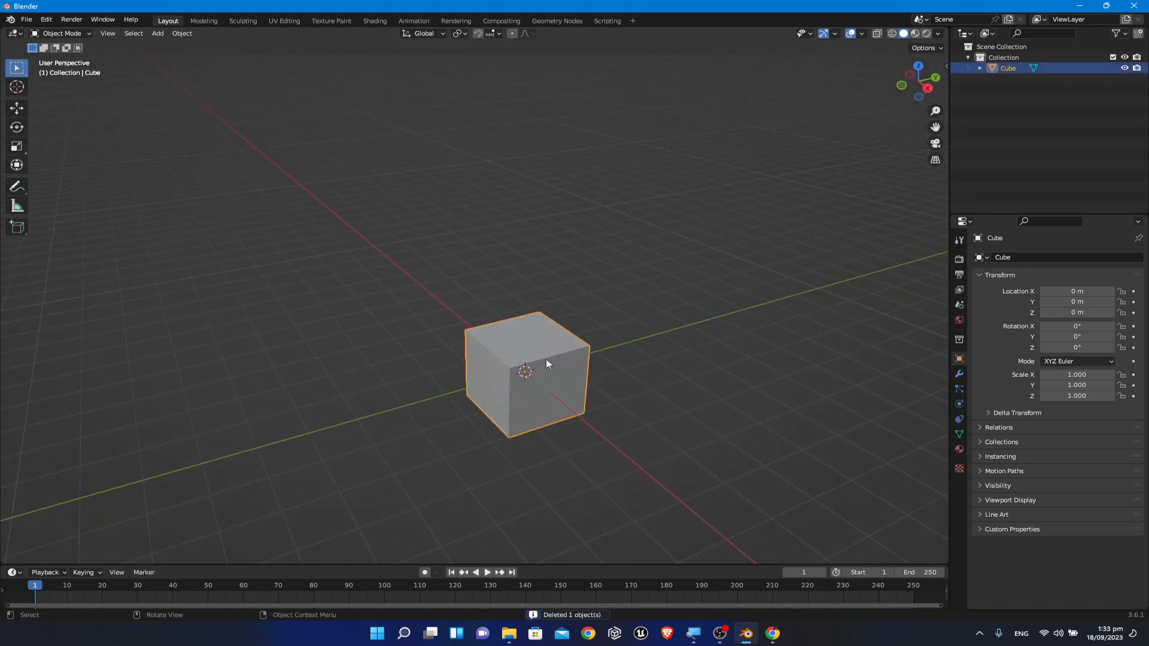
pyautogui.scroll(4, 745, 446)
pyautogui.keyDown('shift'); pyautogui.moveTo(769, 446); pyautogui.dragTo(583, 318, button='middle'); pyautogui.keyUp('shift')
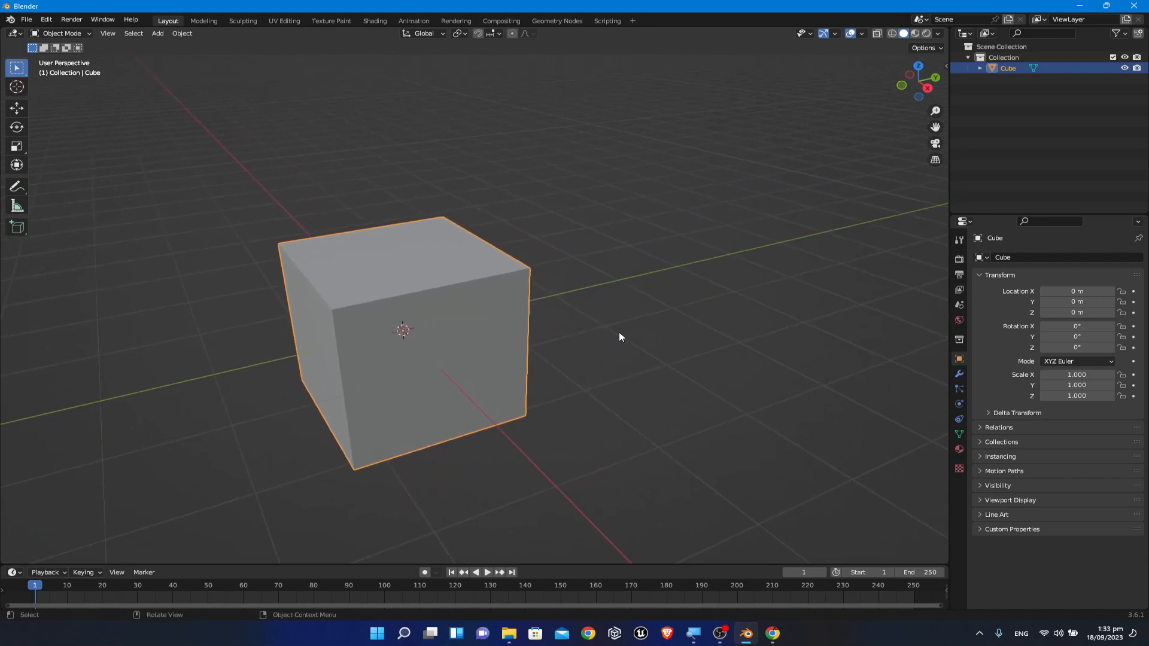
pyautogui.scroll(-5, 619, 335)
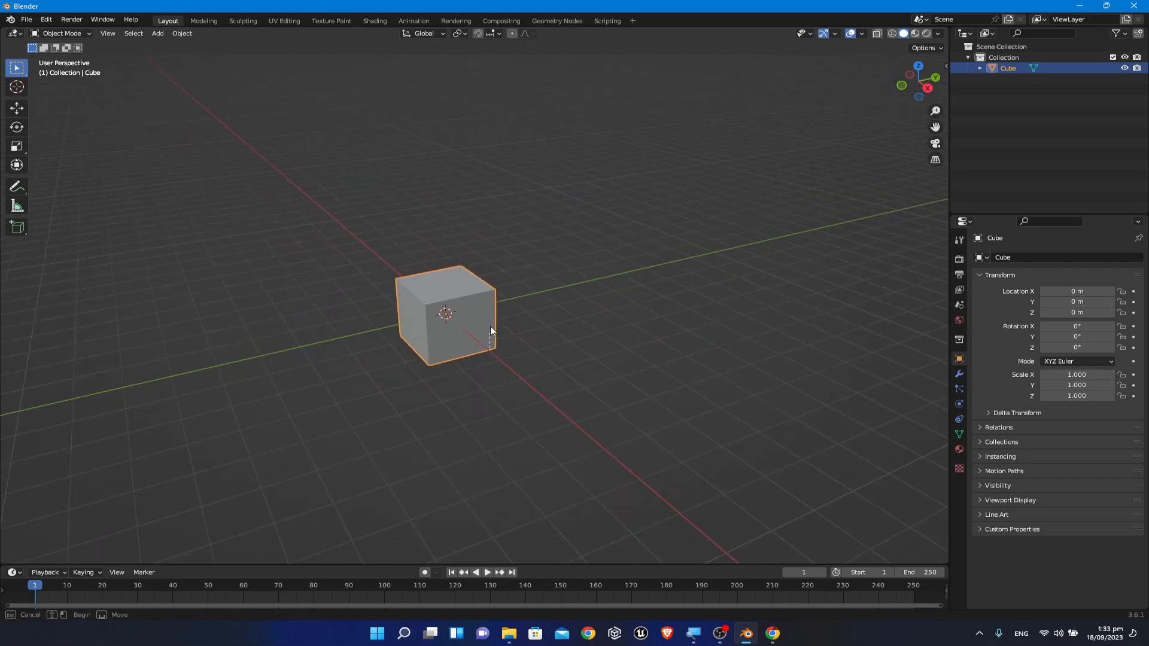
pyautogui.keyDown('shift'); pyautogui.moveTo(528, 323); pyautogui.dragTo(530, 267, button='middle'); pyautogui.keyUp('shift')
pyautogui.press('g')
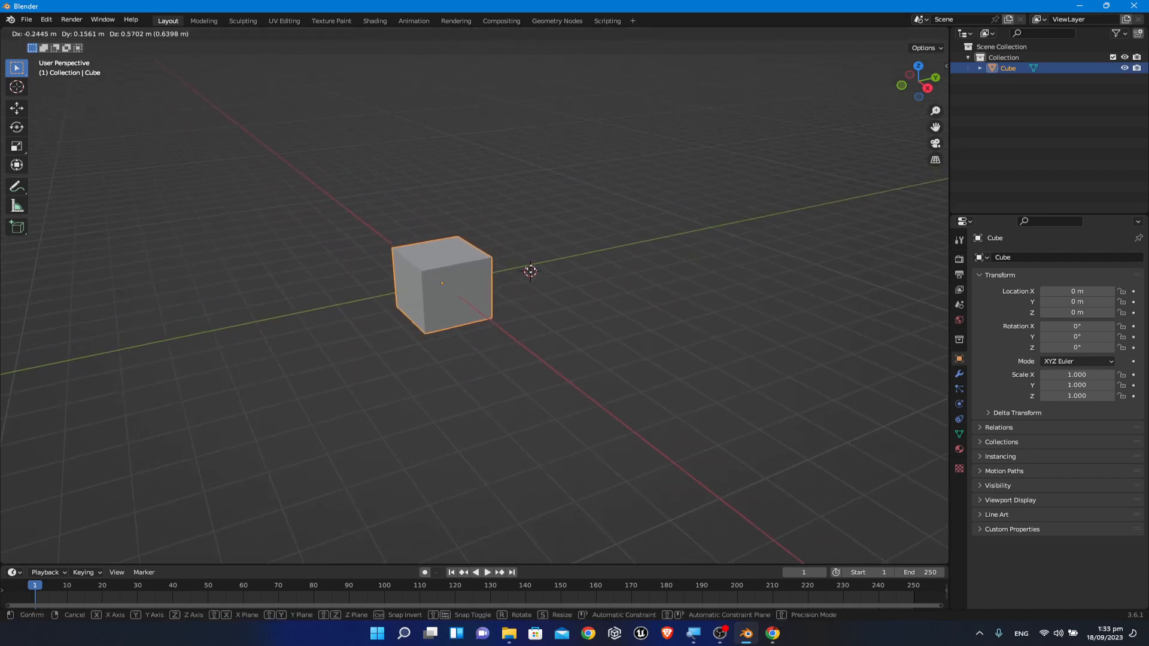
pyautogui.click(548, 322)
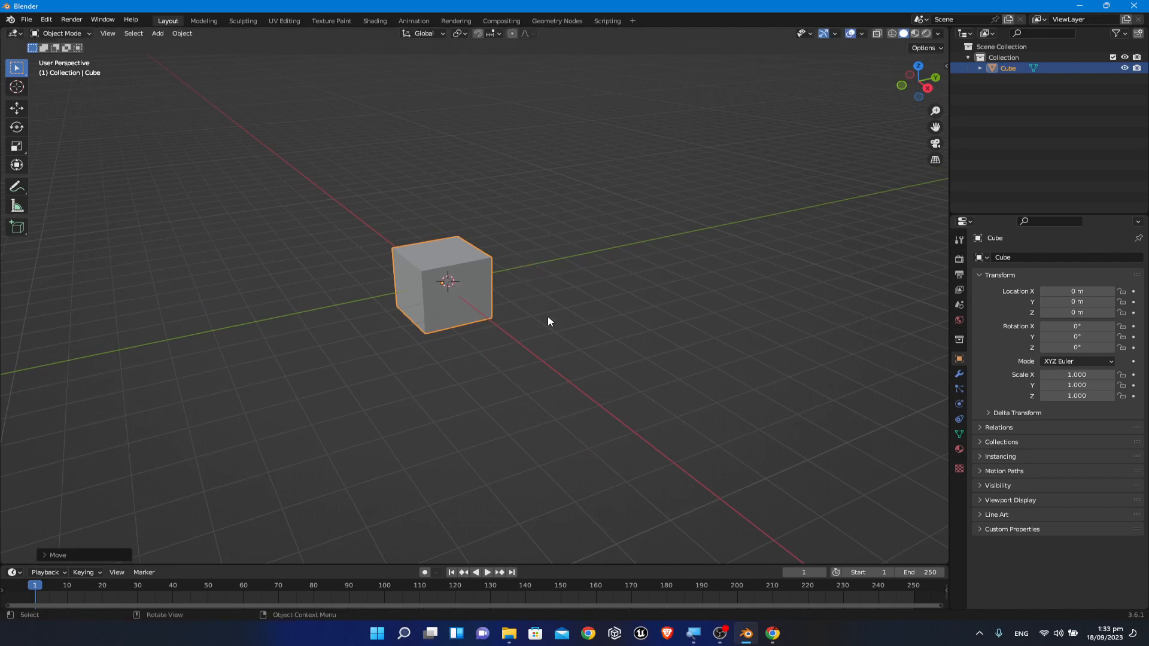
pyautogui.moveTo(513, 314); pyautogui.dragTo(506, 308, button='middle')
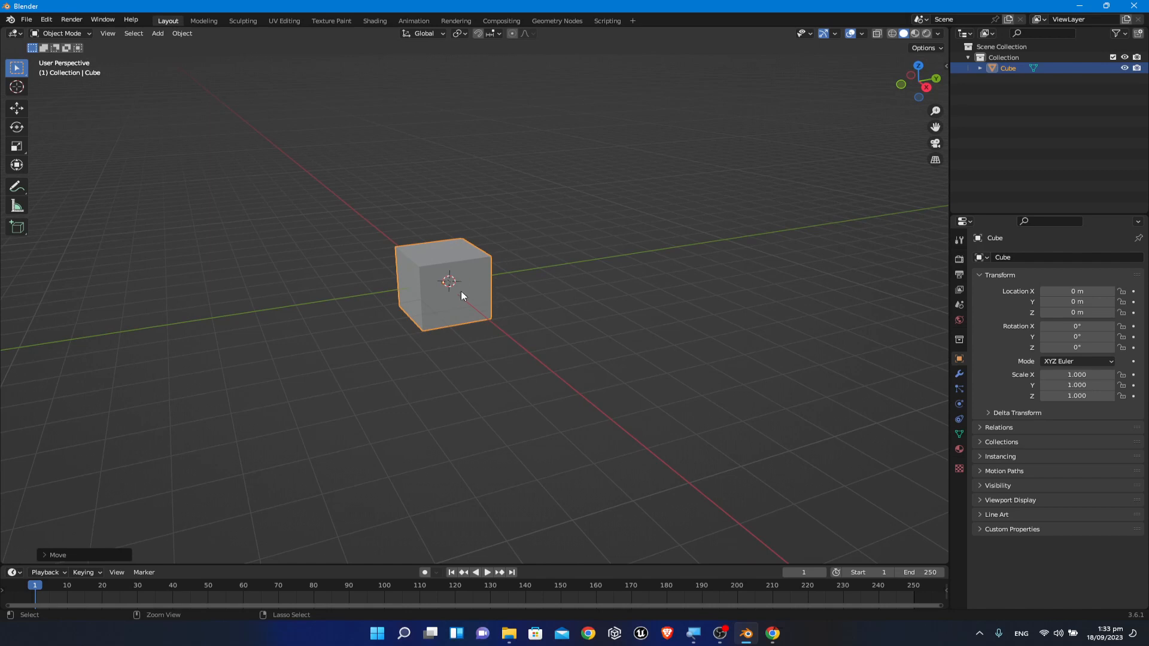
pyautogui.keyDown('ctrl'); pyautogui.moveTo(461, 291); pyautogui.dragTo(462, 304); pyautogui.keyUp('ctrl')
pyautogui.keyDown('ctrl'); pyautogui.moveTo(466, 279); pyautogui.dragTo(462, 228, button='middle'); pyautogui.keyUp('ctrl')
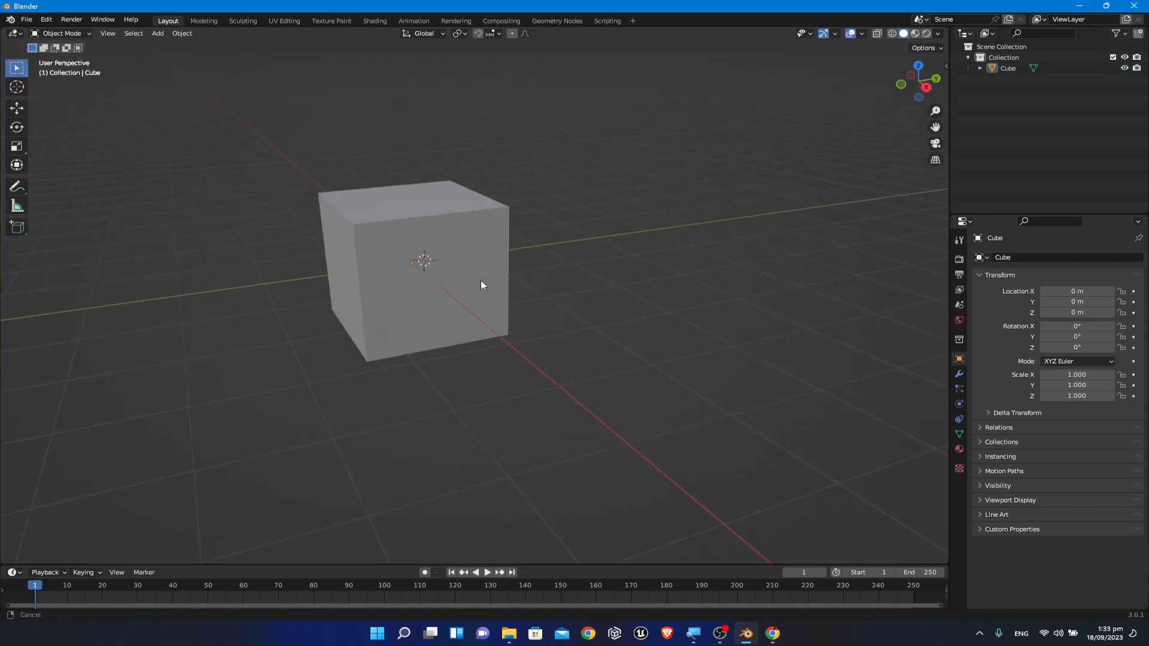
pyautogui.keyDown('shift'); pyautogui.moveTo(480, 280); pyautogui.dragTo(524, 355, button='middle'); pyautogui.keyUp('shift')
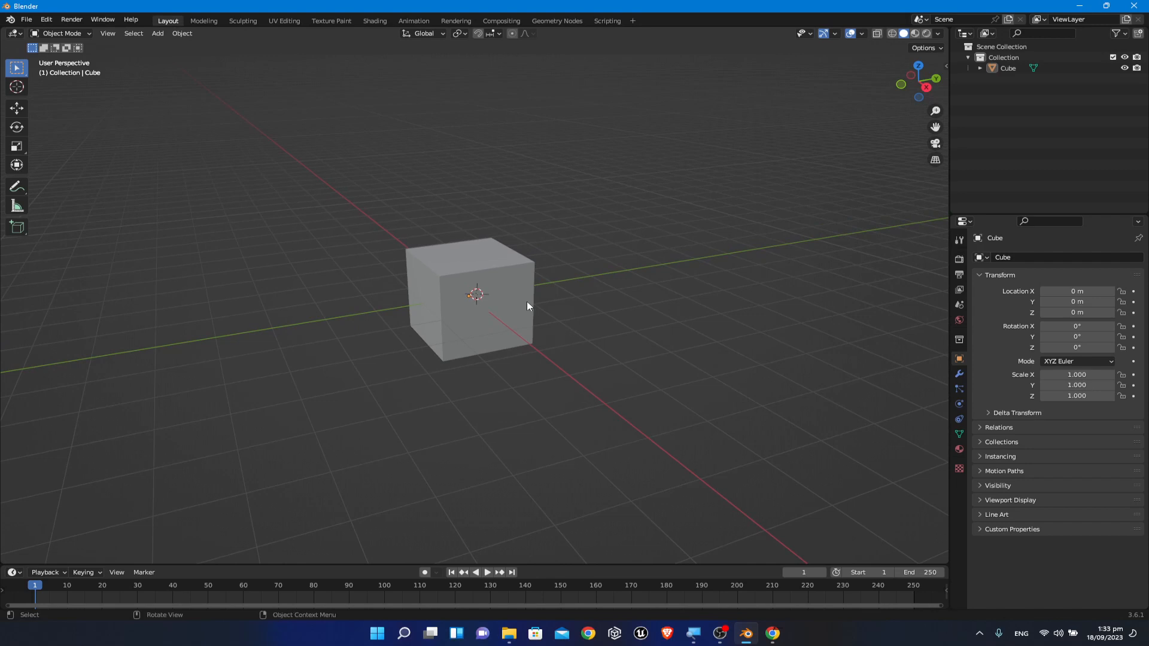
pyautogui.click(476, 294)
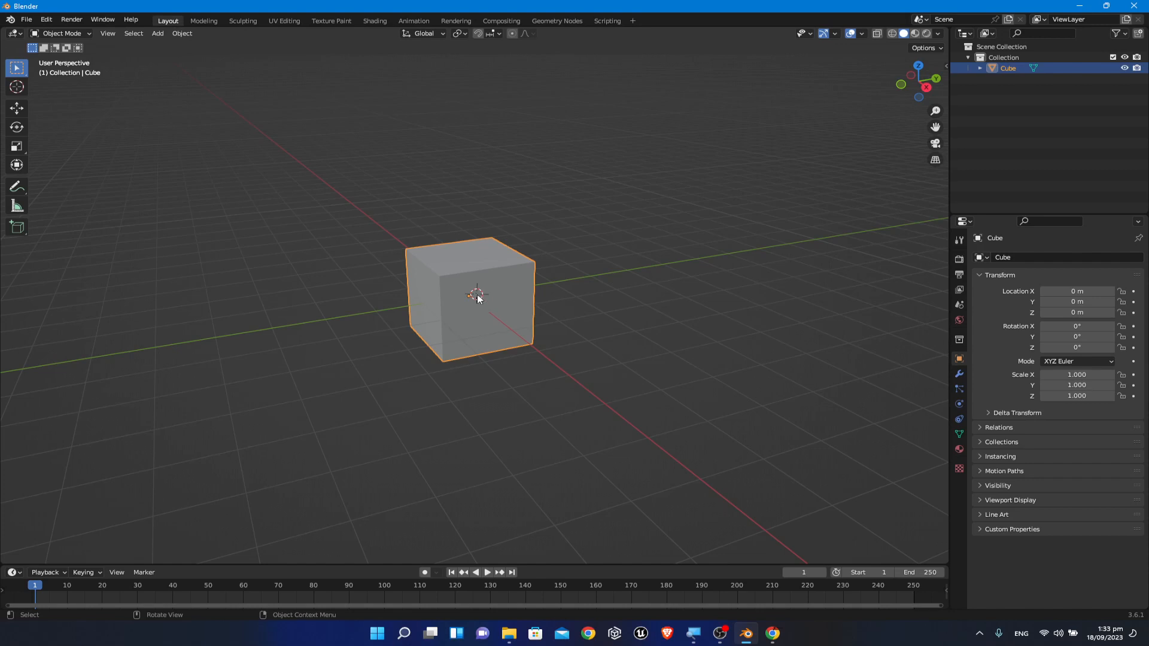
pyautogui.click(575, 403)
# Step: Activate the Cursor tool and snap the 3D cursor to the world origin
pyautogui.click(16, 88)
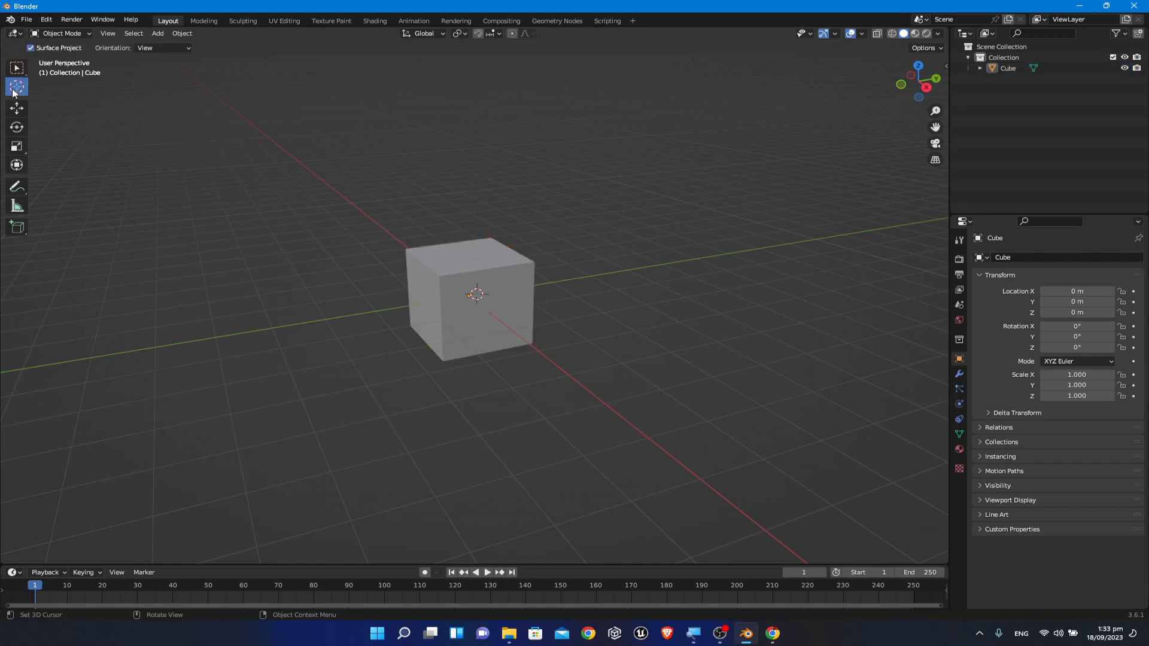
pyautogui.hotkey('shift', 's')
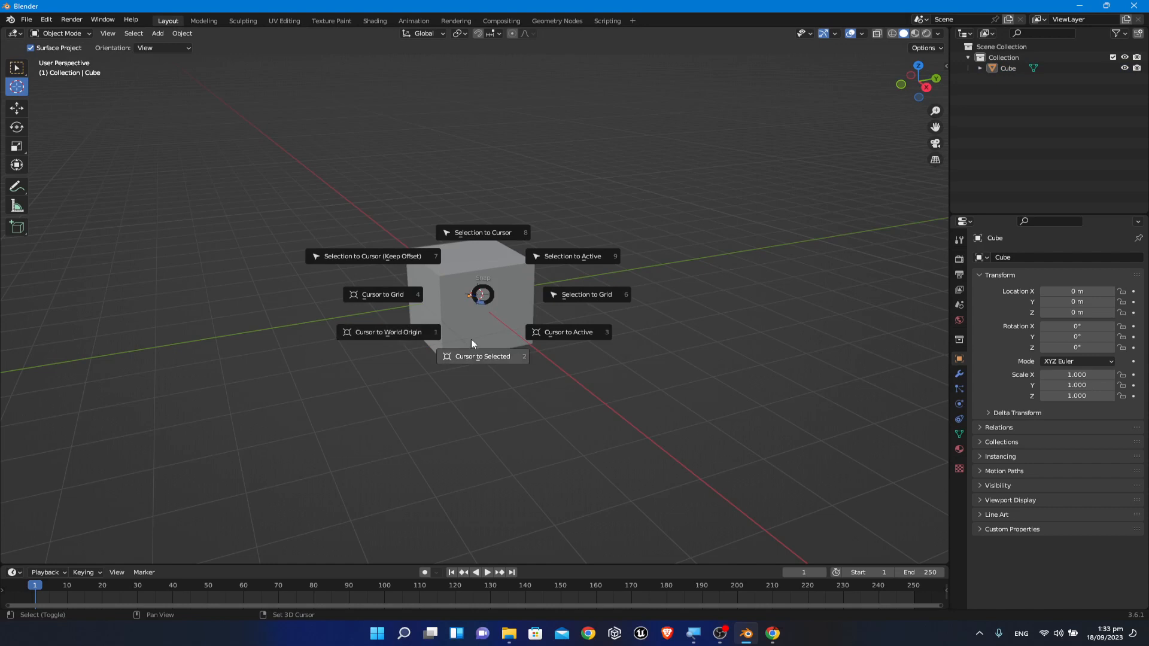
pyautogui.click(423, 329)
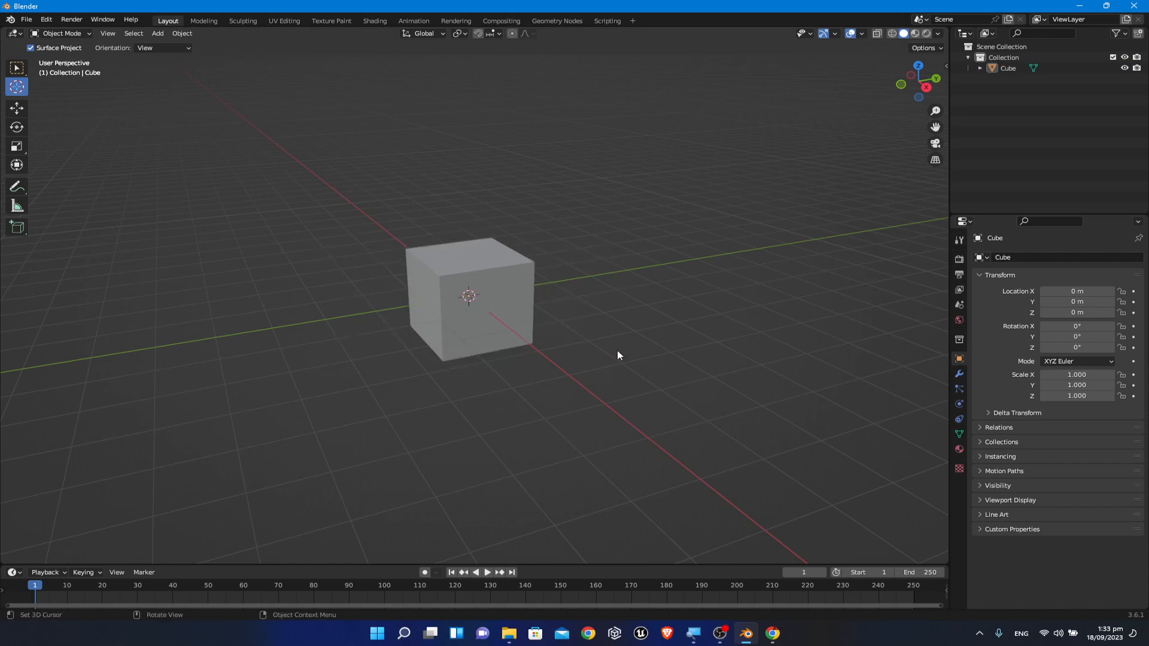
# Step: Activate the Move tool, then select and deselect the cube repeatedly, leaving nothing selected
pyautogui.click(25, 114)
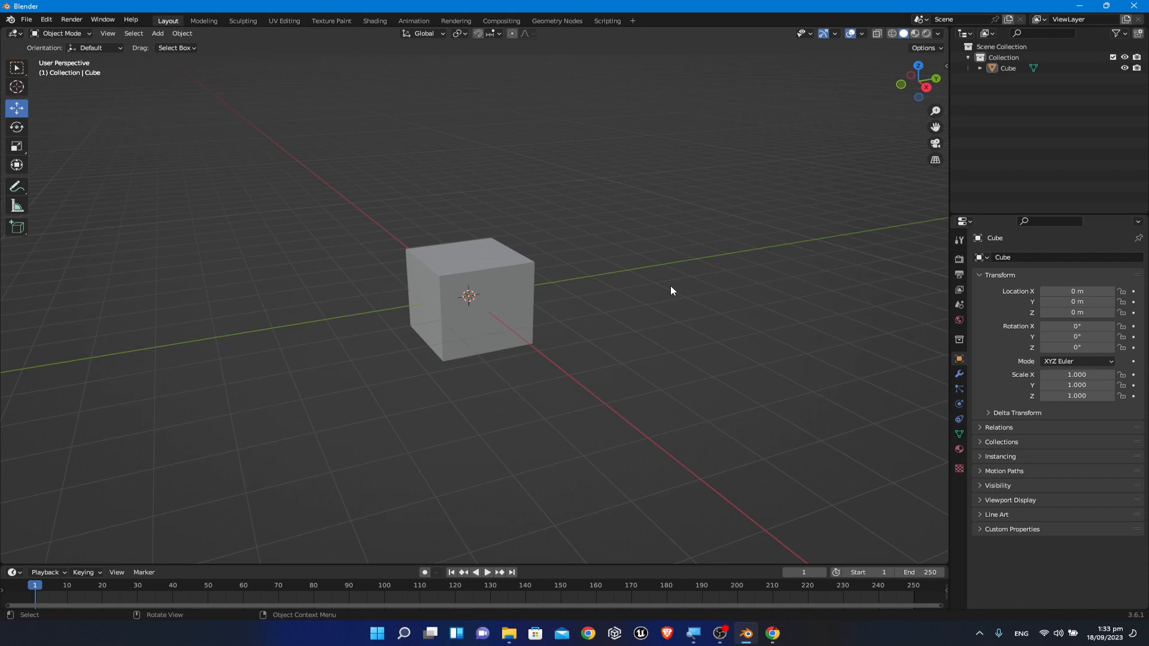
pyautogui.click(504, 265)
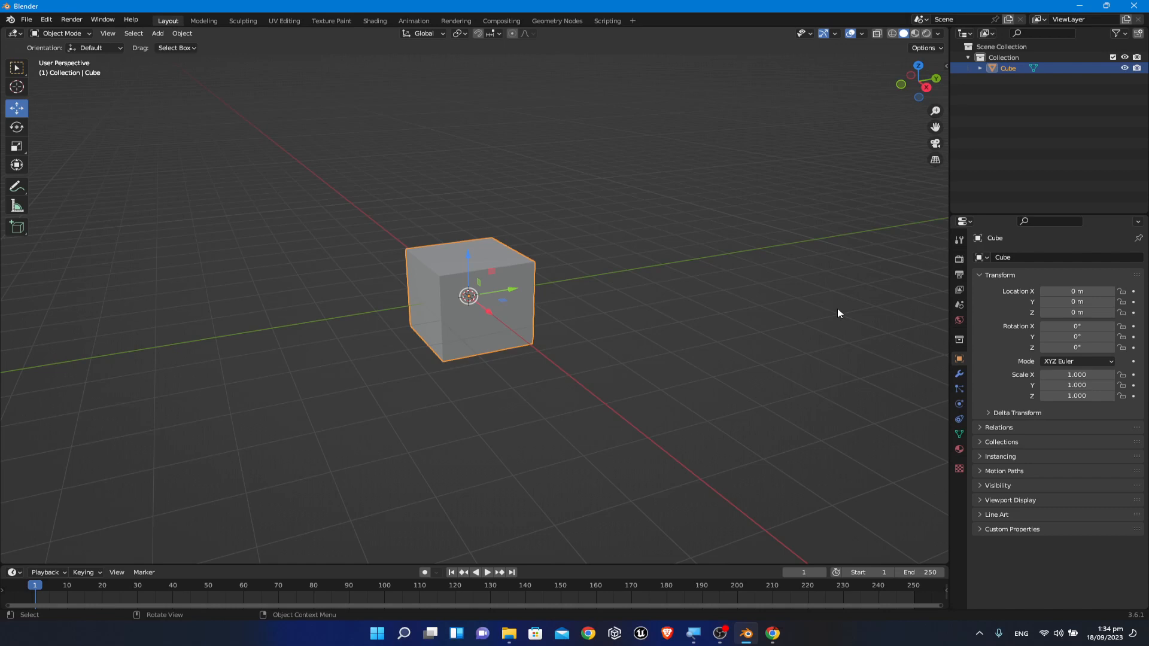
pyautogui.hotkey('alt', 'a')
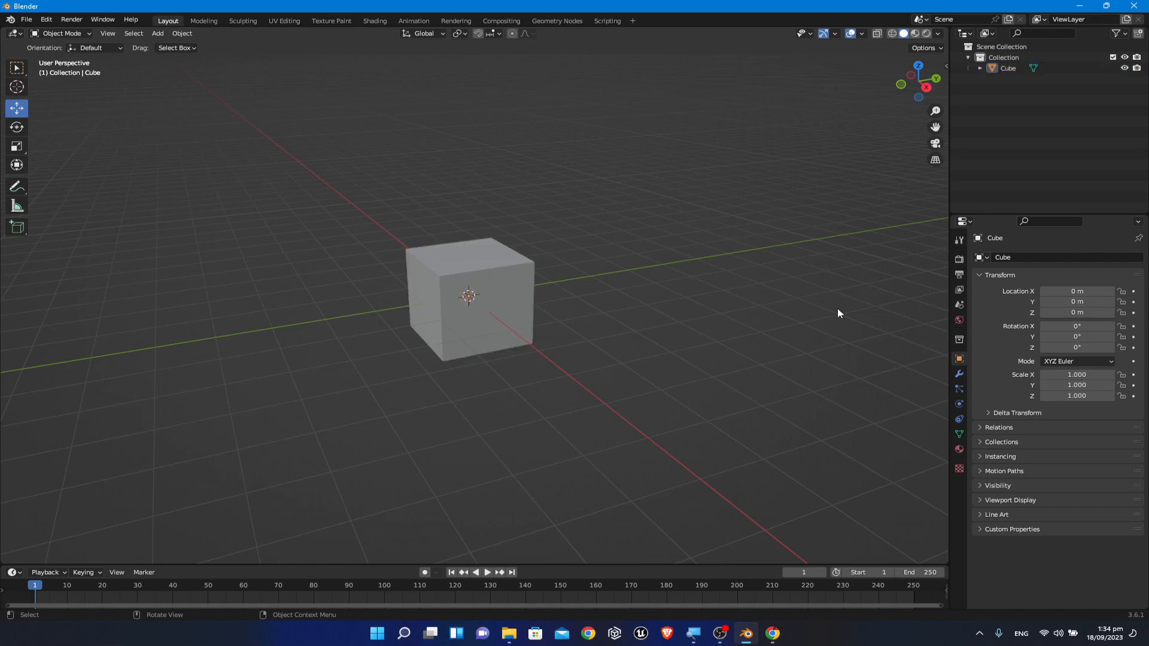
pyautogui.click(490, 269)
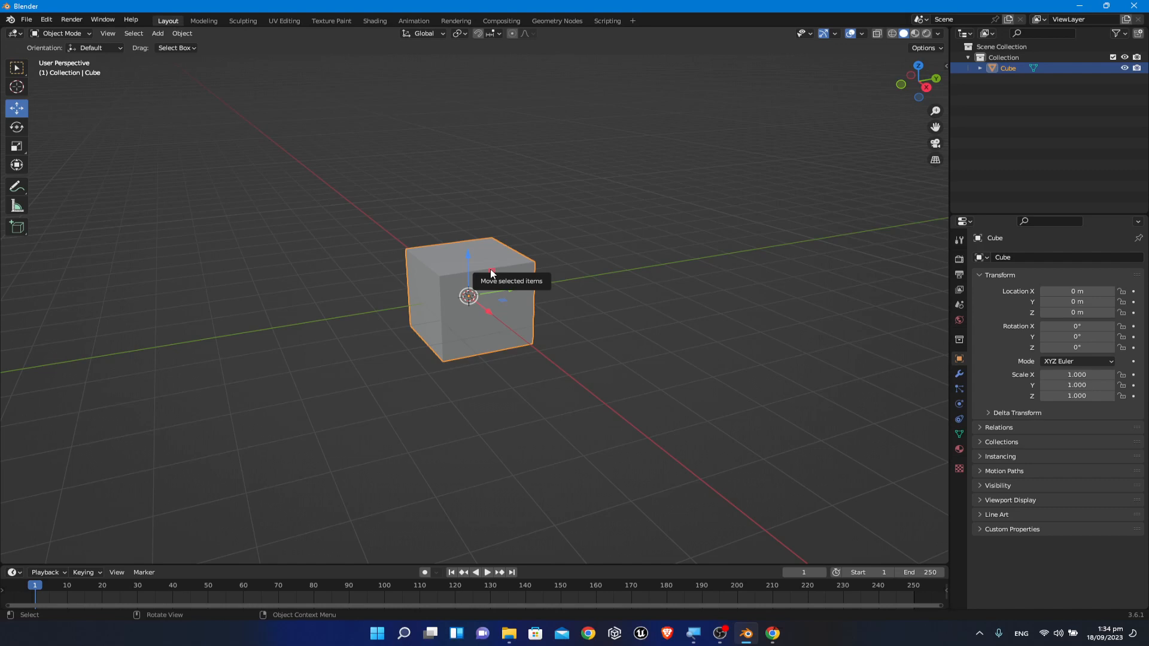
pyautogui.click(554, 295)
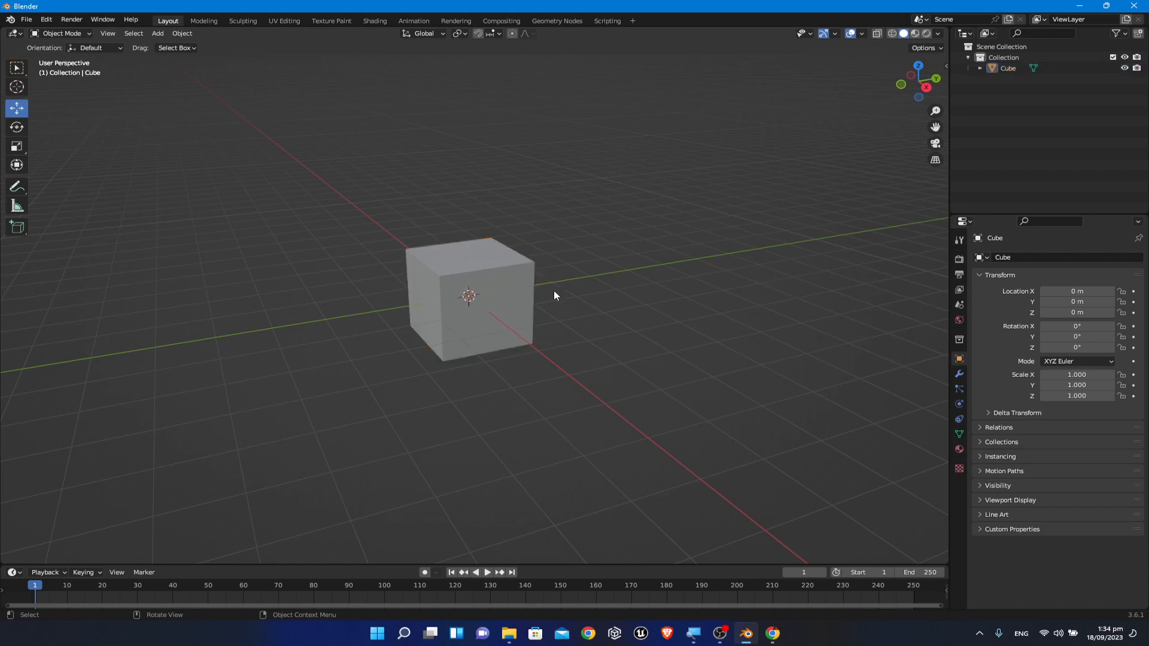
pyautogui.click(500, 279)
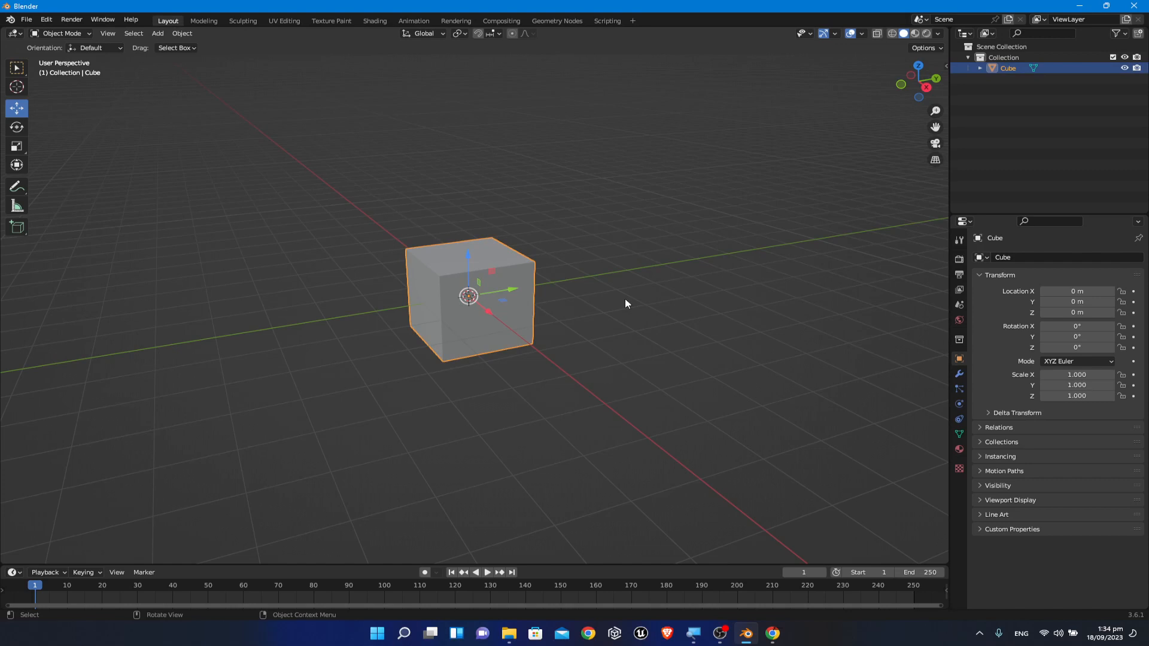
pyautogui.click(625, 303)
# Step: Add a cylinder mesh and move it about 5.2 m along the Y axis away from the cube, then deselect it
pyautogui.press('shift')
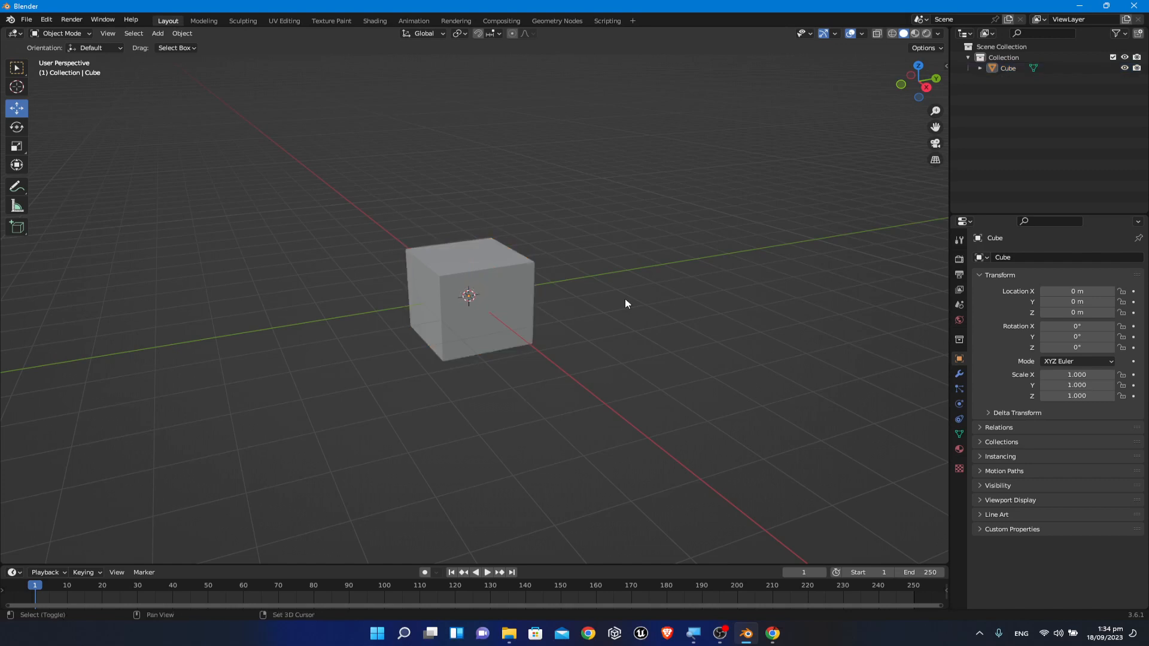
pyautogui.hotkey('shift', 'a')
pyautogui.moveTo(625, 300)
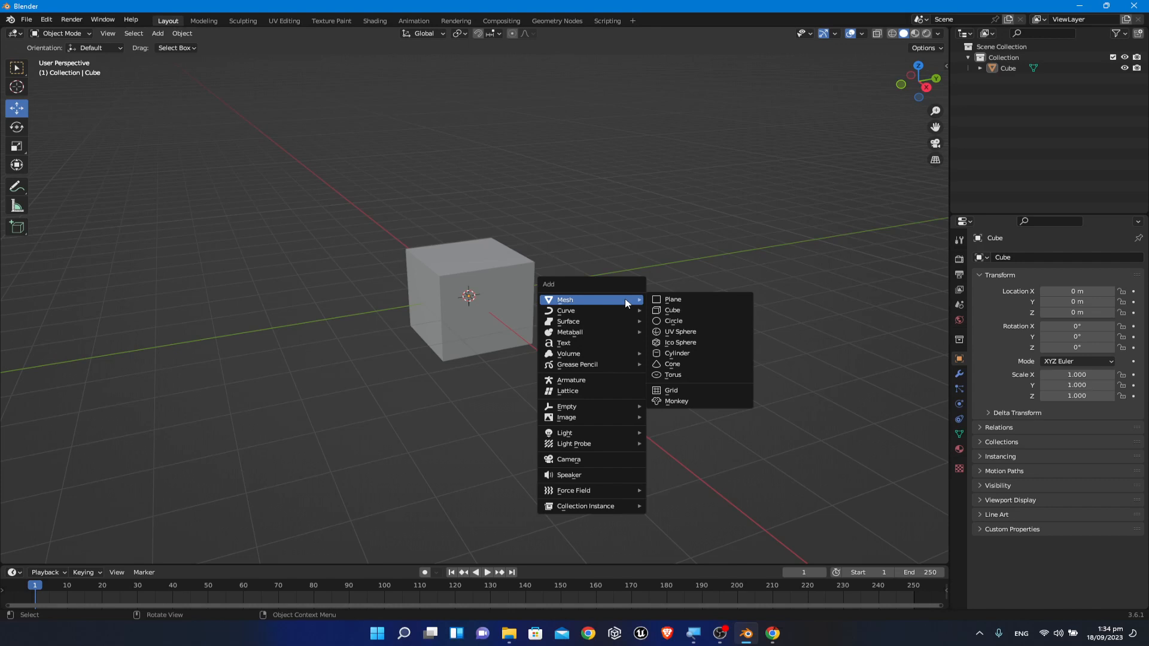
pyautogui.click(737, 353)
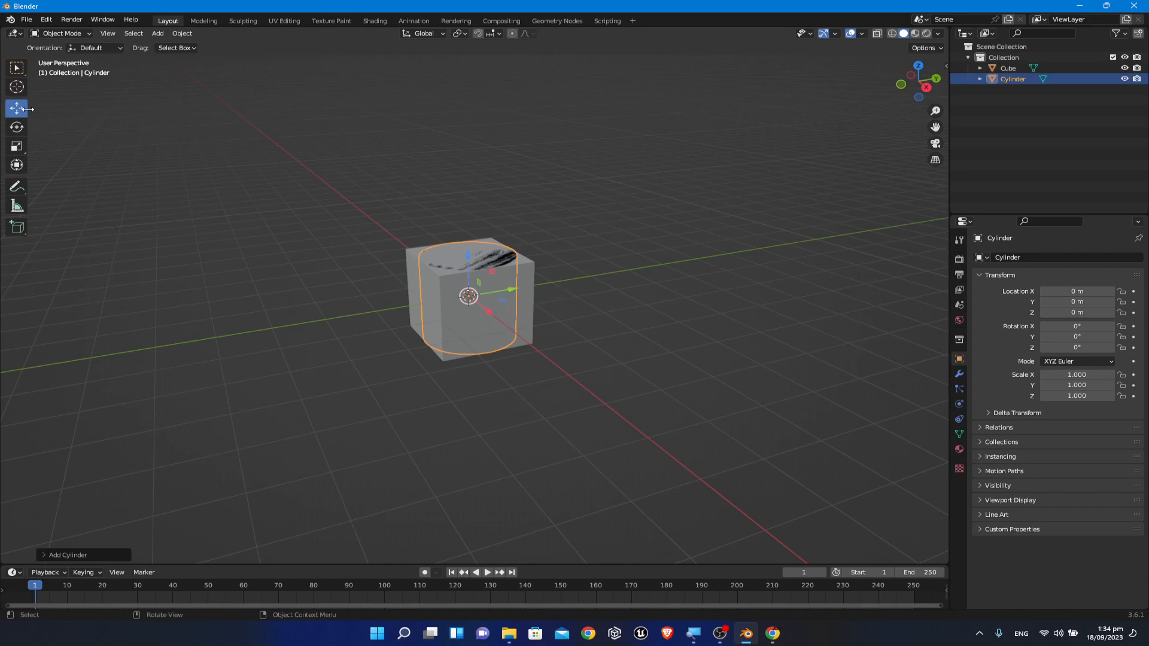
pyautogui.moveTo(512, 290); pyautogui.dragTo(766, 252)
pyautogui.click(755, 383)
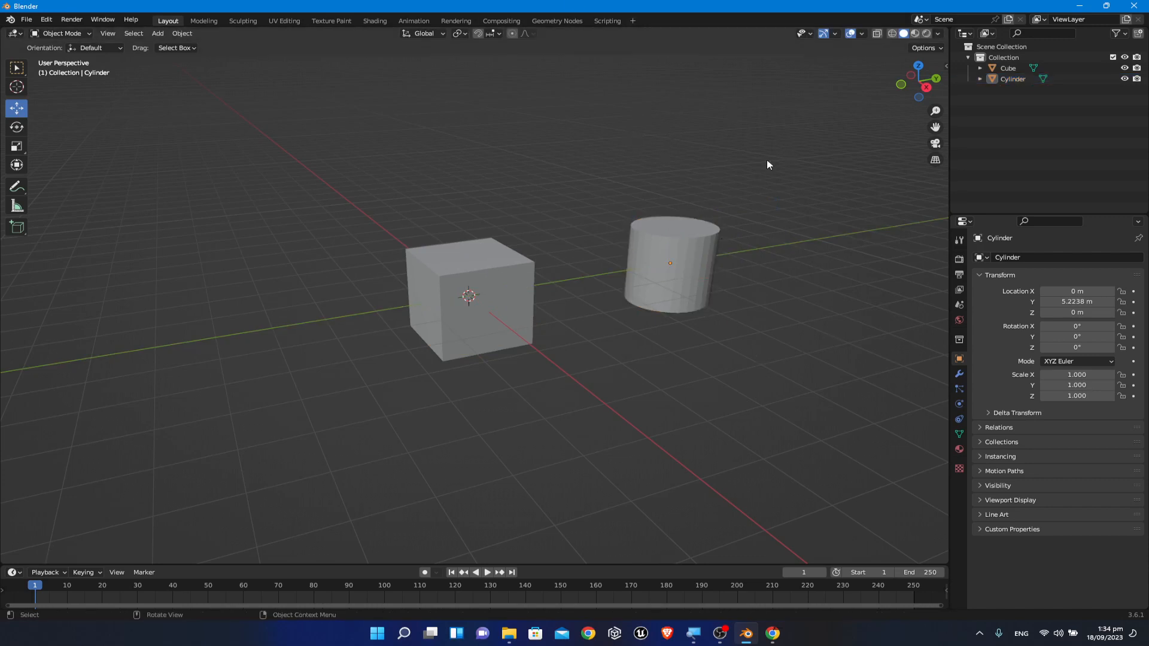
# Step: Put the cube into Edit Mode, deselect all its vertices, and try to box-select the cylinder
pyautogui.keyDown('shift'); pyautogui.moveTo(832, 344); pyautogui.dragTo(757, 432, button='middle'); pyautogui.keyUp('shift')
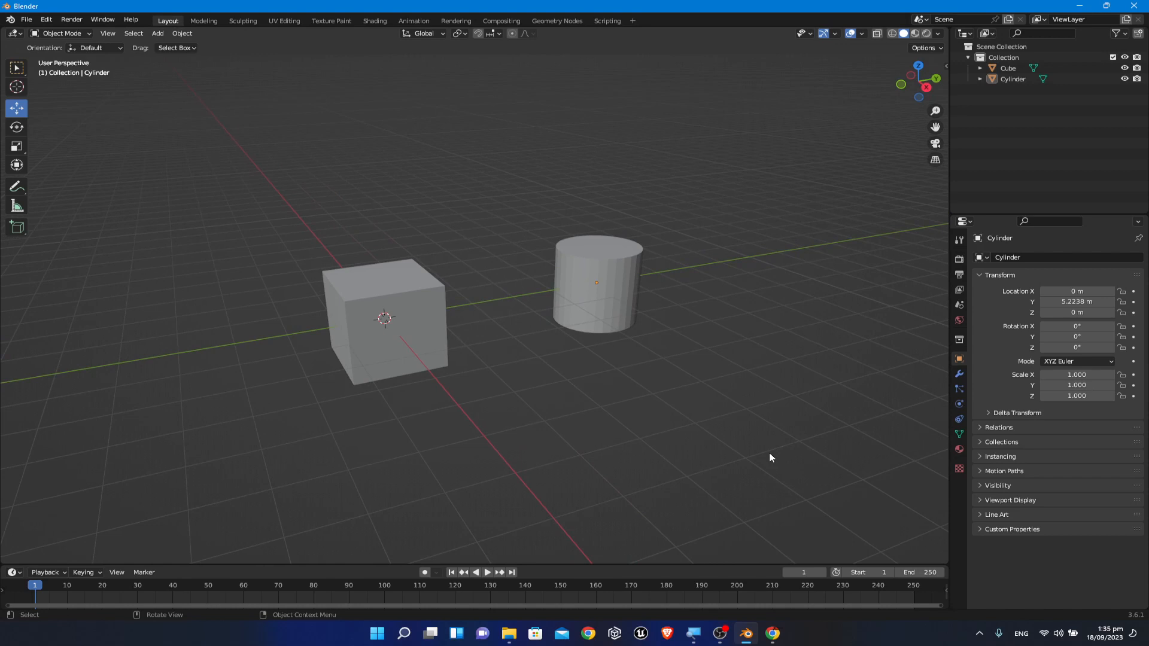
pyautogui.click(403, 337)
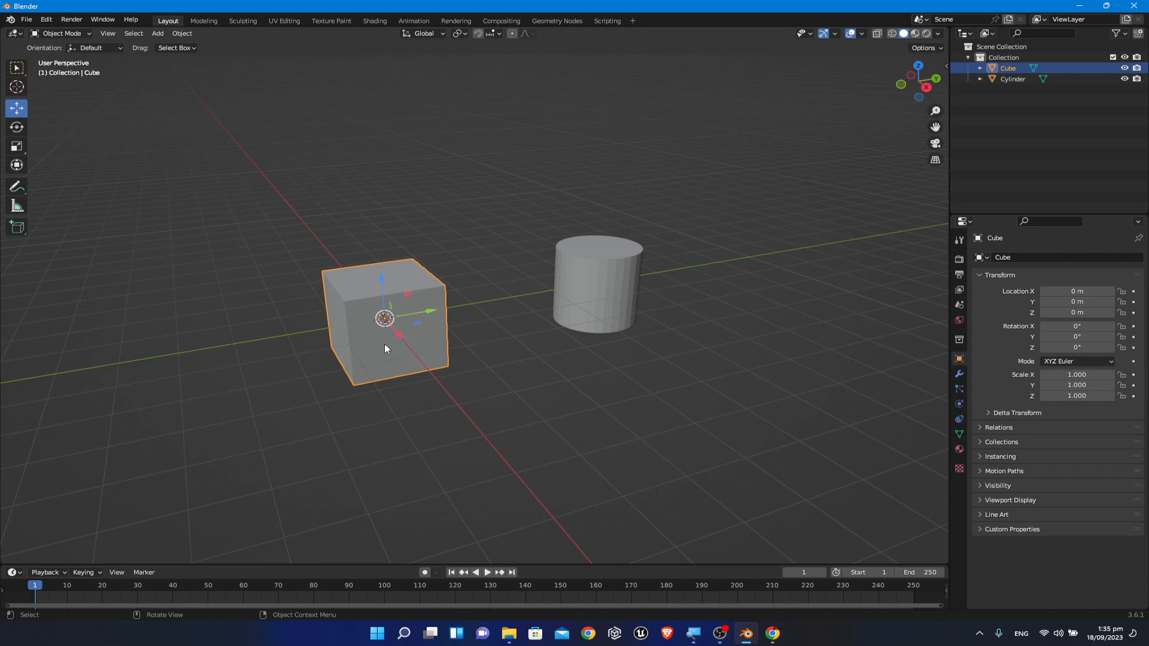
pyautogui.press('Tab')
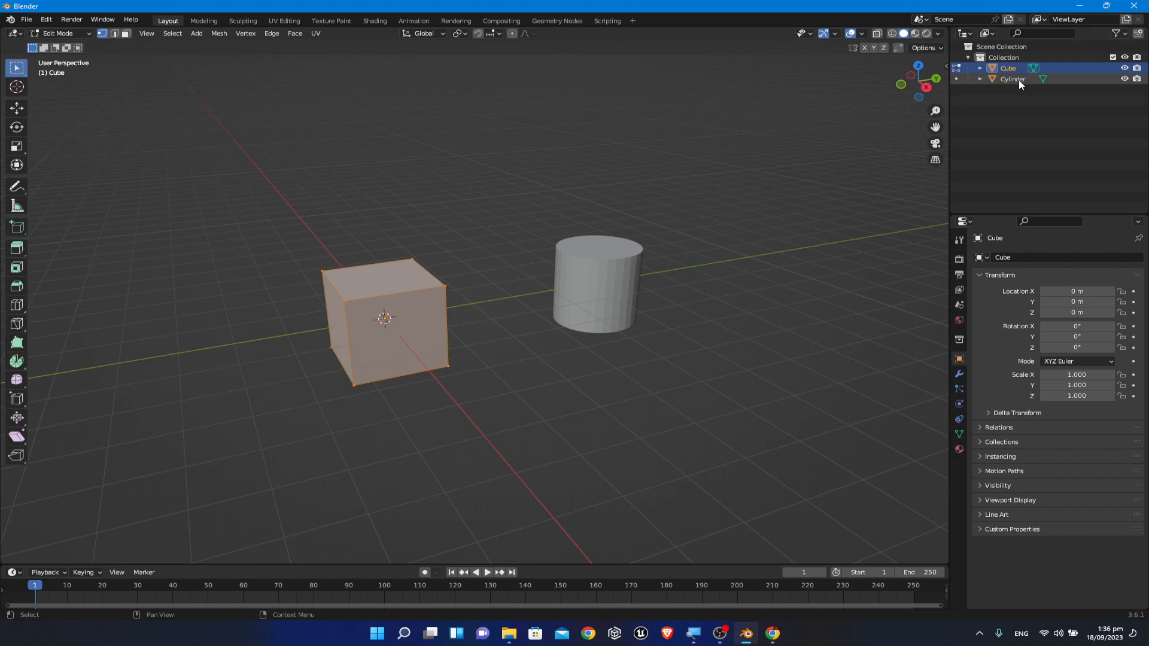
pyautogui.click(465, 131)
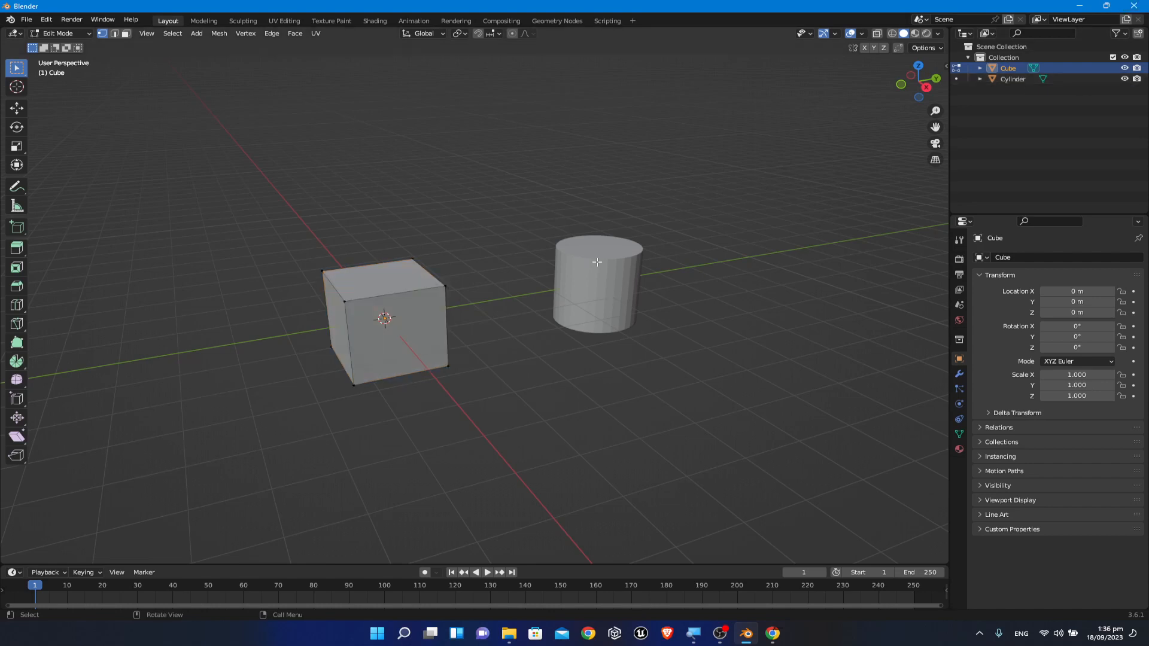
pyautogui.moveTo(595, 227); pyautogui.dragTo(610, 287)
# Step: Activate the Extrude Region tool from the extrude variants for editing the cube
pyautogui.click(17, 254)
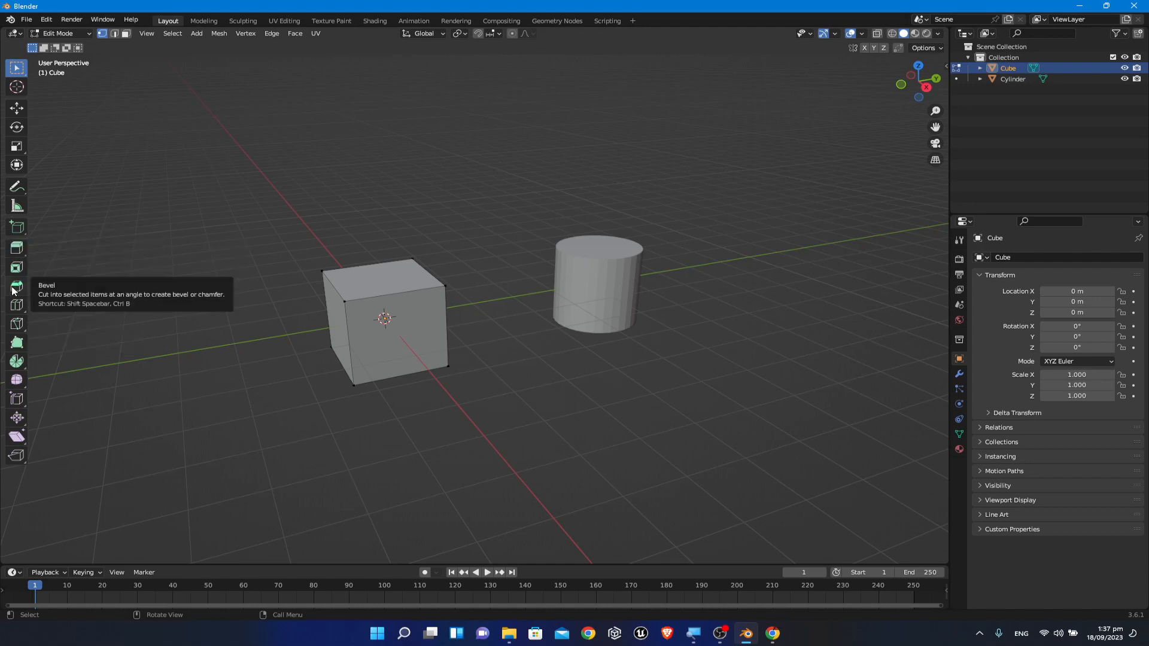
pyautogui.click(16, 253)
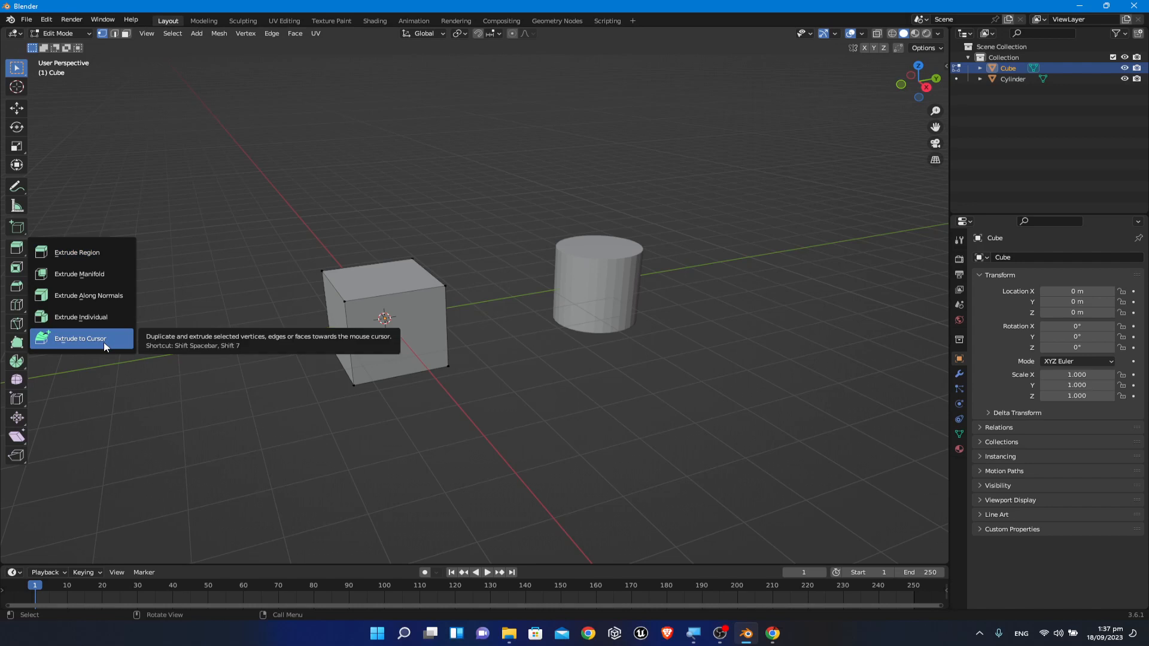
pyautogui.click(108, 264)
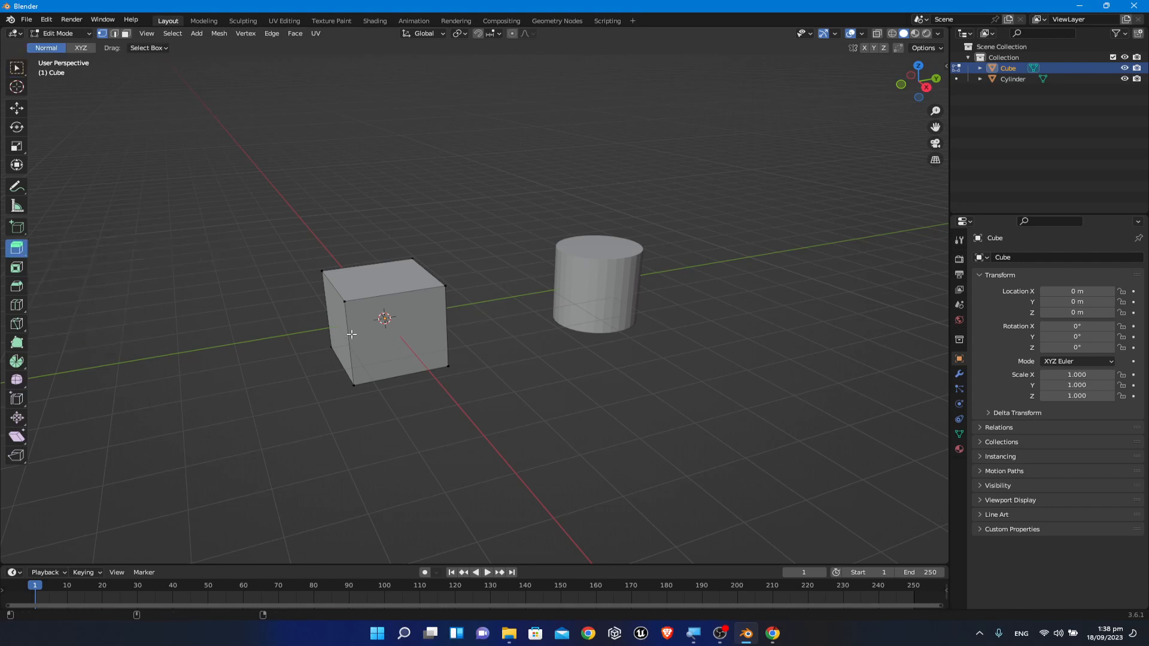
# Step: Switch the cube's mesh selection mode to faces and back to vertices
pyautogui.moveTo(226, 298); pyautogui.dragTo(602, 303, button='middle')
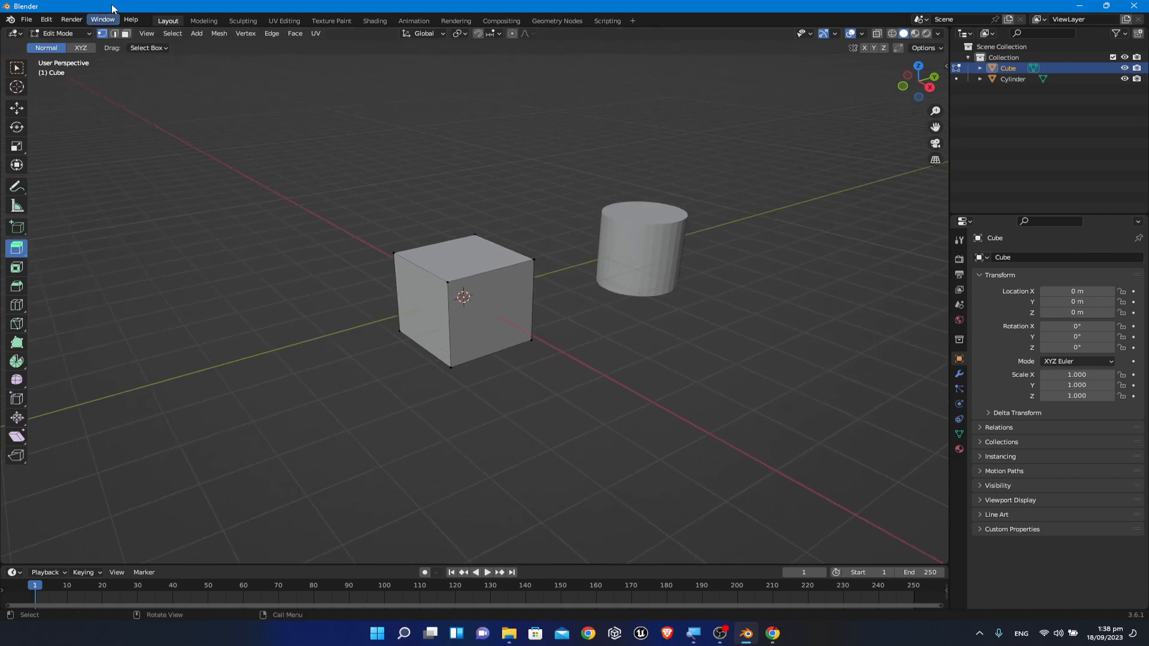
pyautogui.click(126, 34)
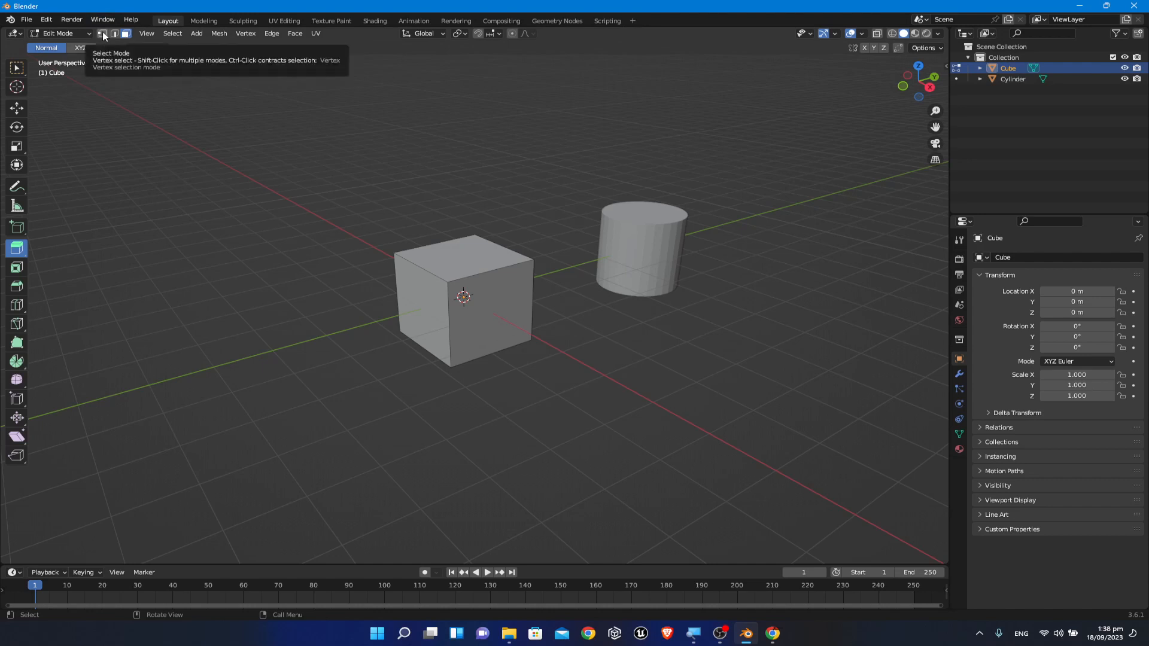
pyautogui.click(103, 34)
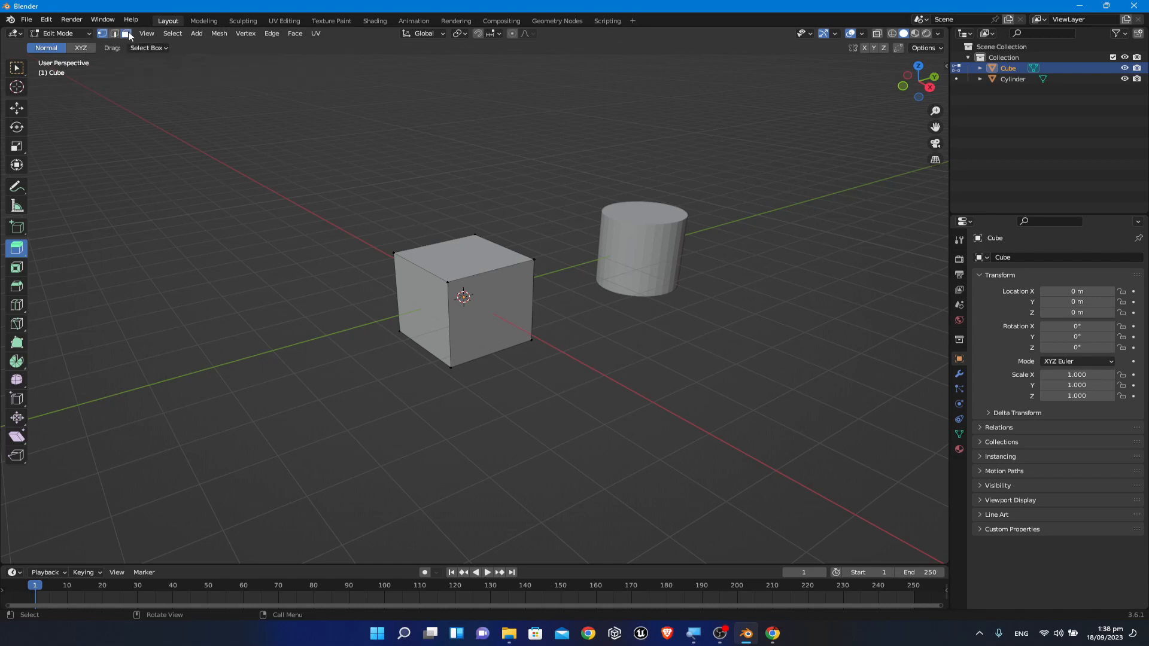
# Step: Switch to face selection and select the cube's −Y face, the one facing away from the cylinder
pyautogui.click(125, 34)
pyautogui.click(421, 309)
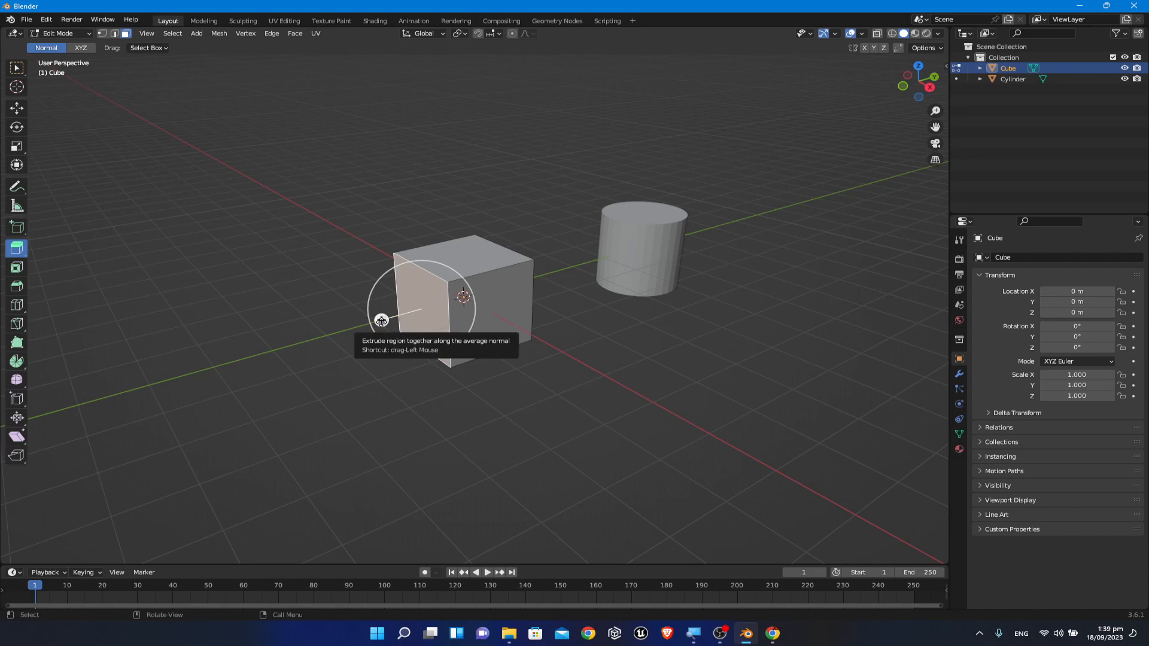
pyautogui.click(497, 310)
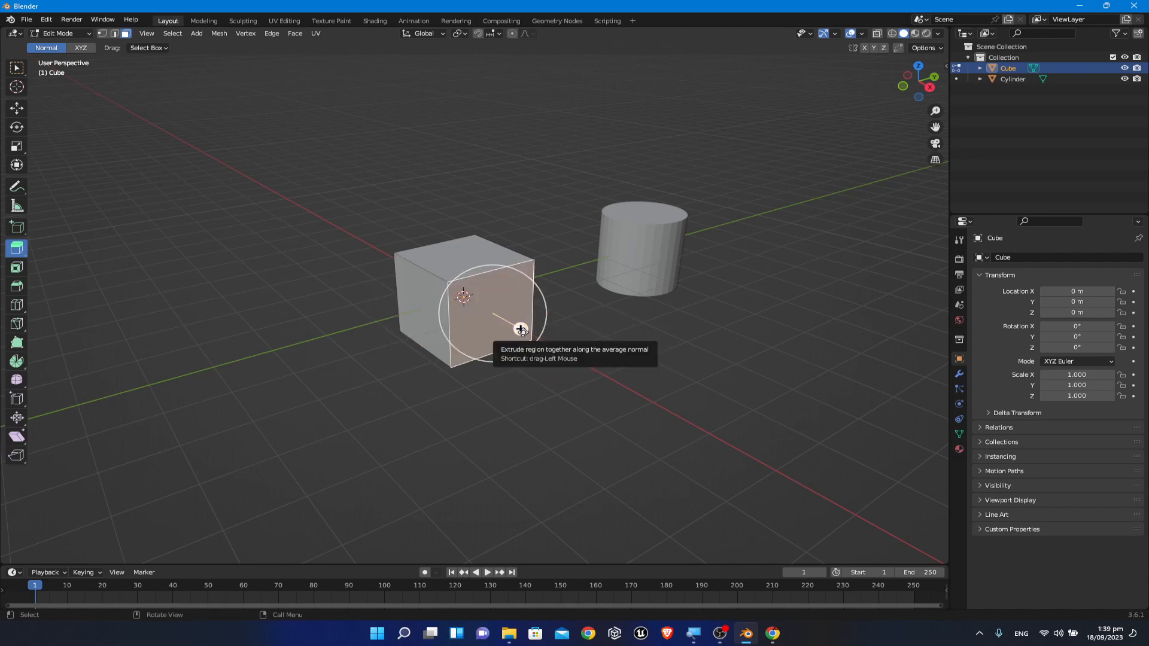
pyautogui.click(425, 306)
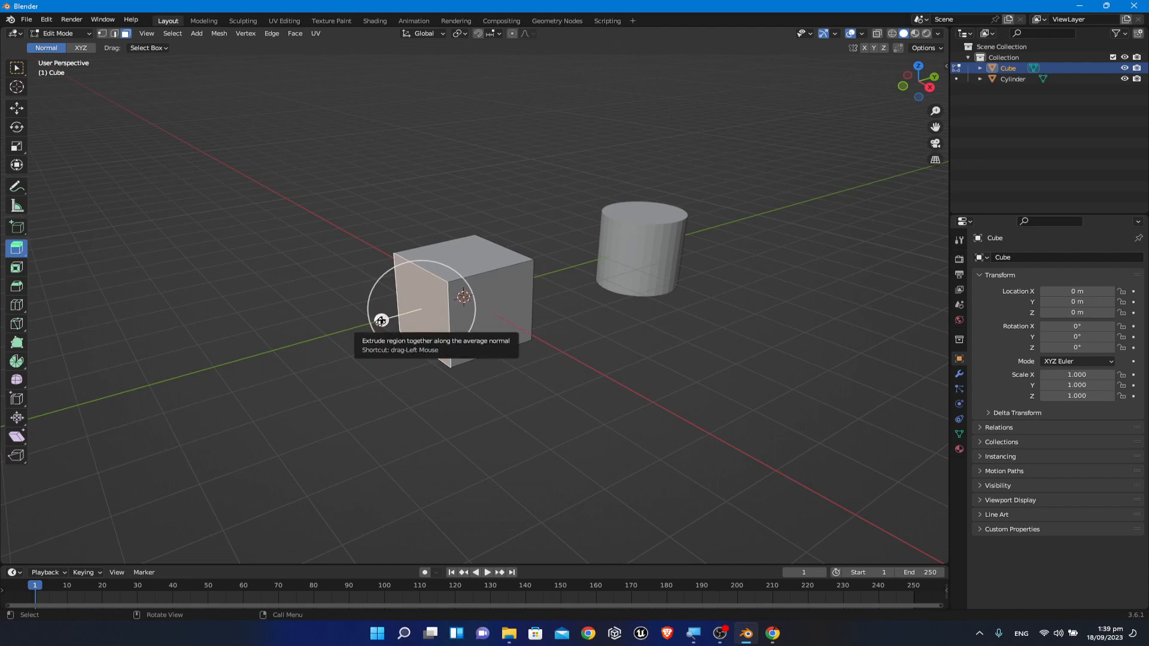
# Step: Try extruding the cube's −Y face outward along its normal with Extrude Region, undoing each attempt
pyautogui.moveTo(382, 321); pyautogui.dragTo(321, 348)
pyautogui.moveTo(312, 347); pyautogui.dragTo(336, 381)
pyautogui.press('z')
pyautogui.hotkey('ctrl', 'z')
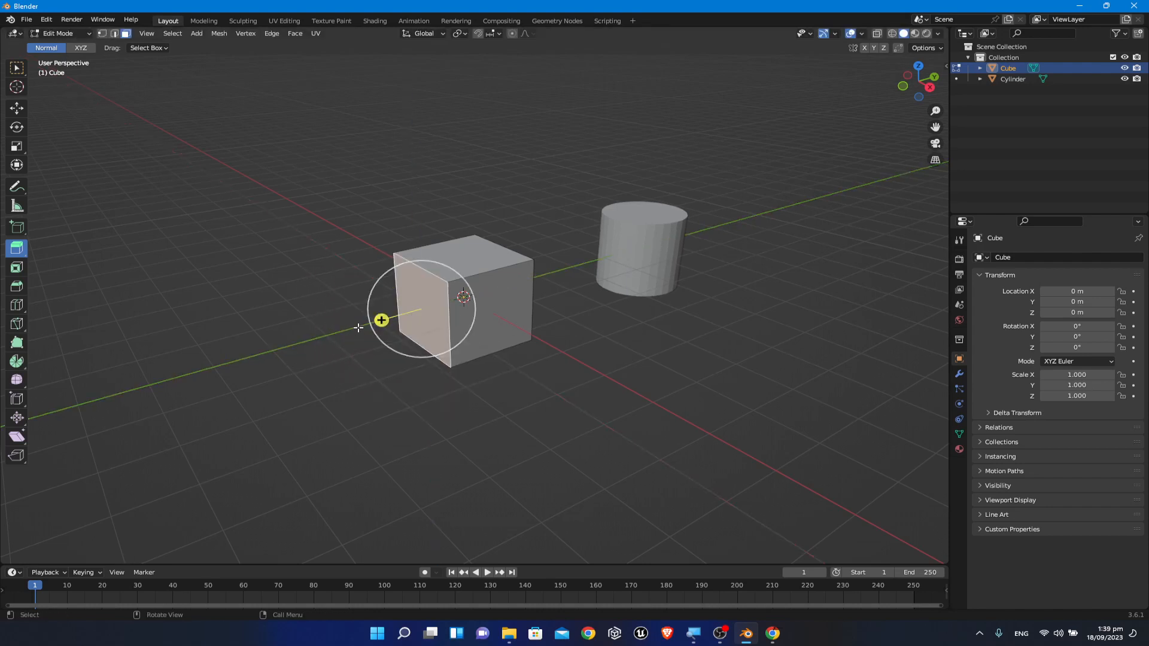
pyautogui.moveTo(381, 321); pyautogui.dragTo(285, 346)
pyautogui.hotkey('ctrl', 'z')
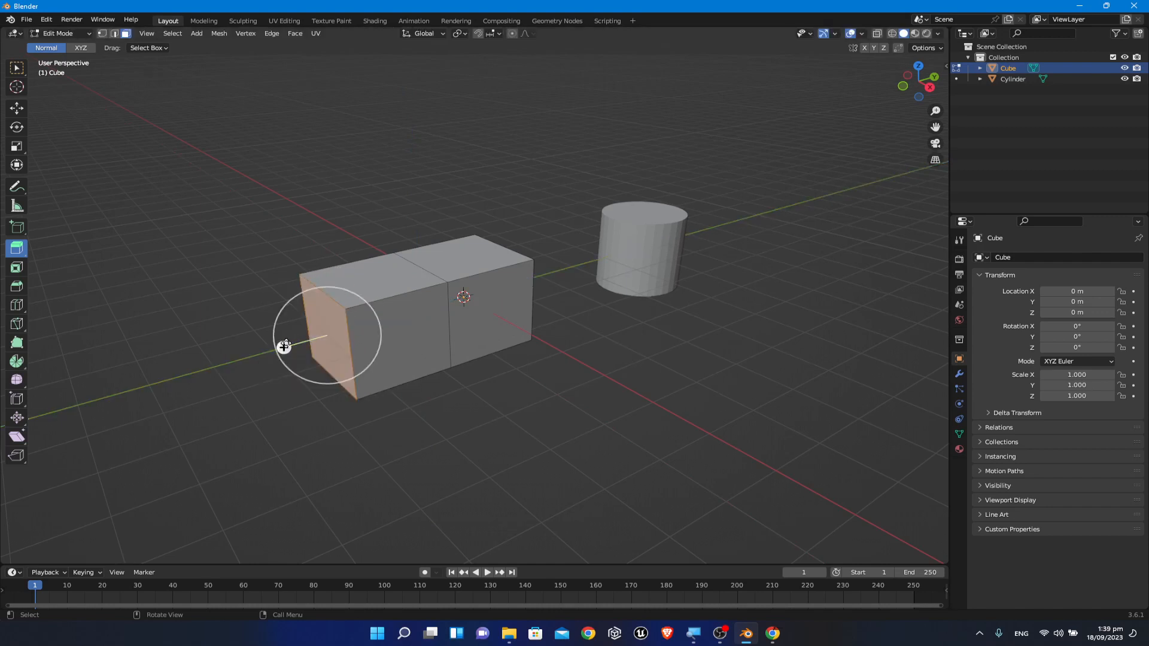
pyautogui.rightClick(300, 353)
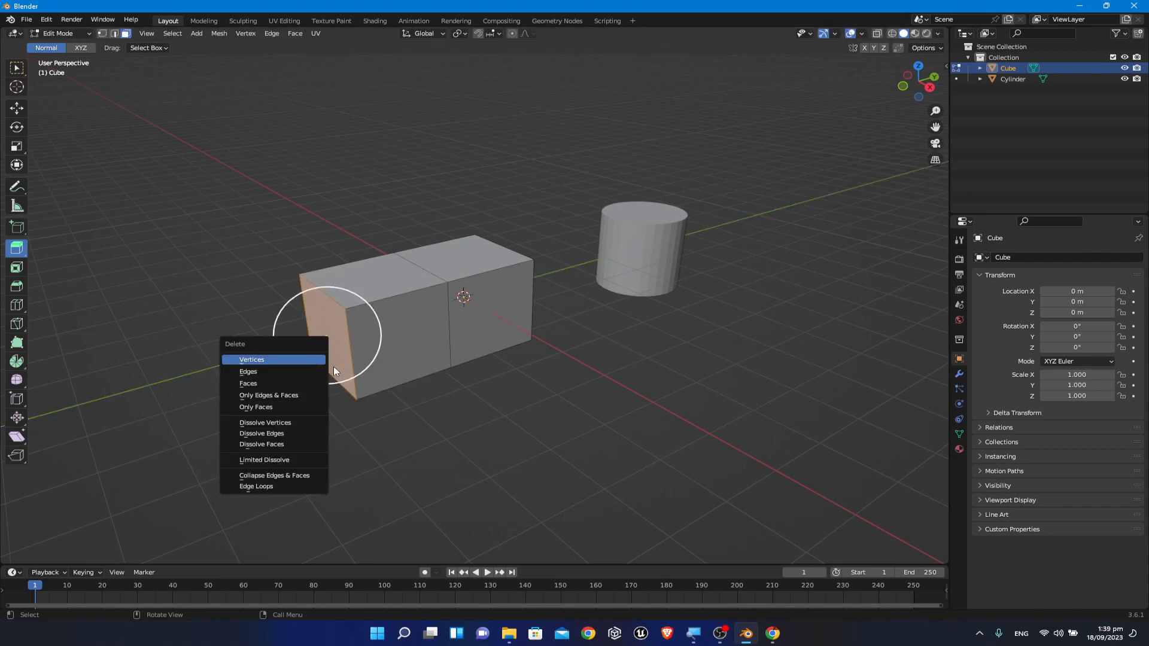
pyautogui.press('Escape')
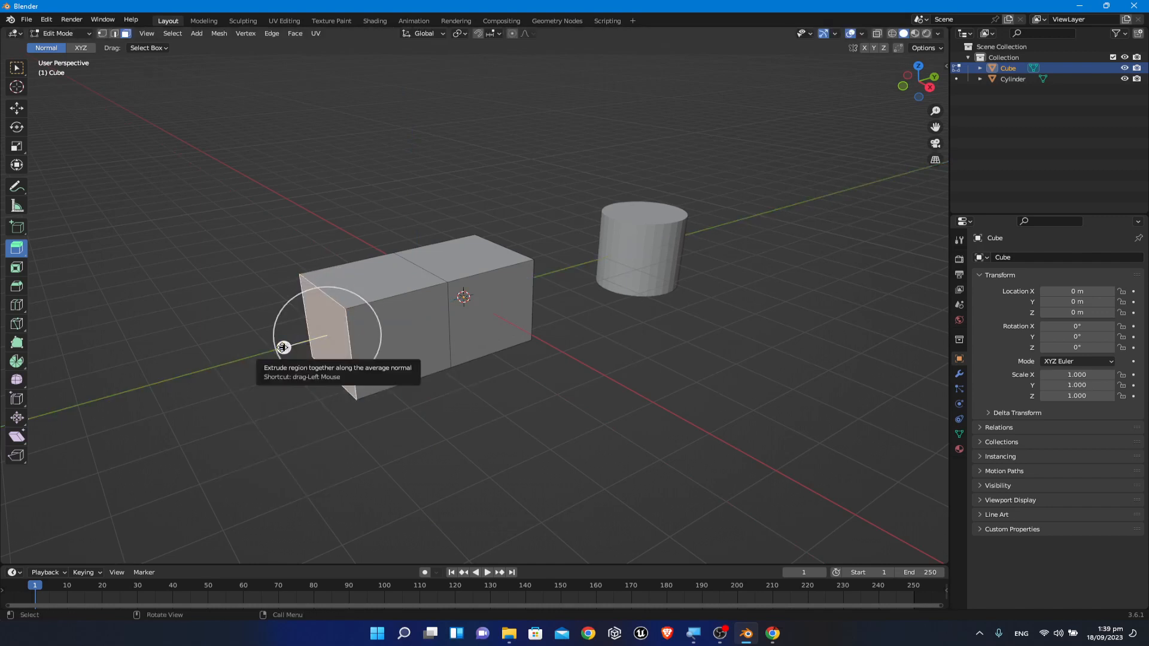
pyautogui.hotkey('ctrl', 'z')
# Step: Extrude the cube's −Y face outward in two successive segments and undo both extrusions
pyautogui.moveTo(382, 320); pyautogui.dragTo(297, 348)
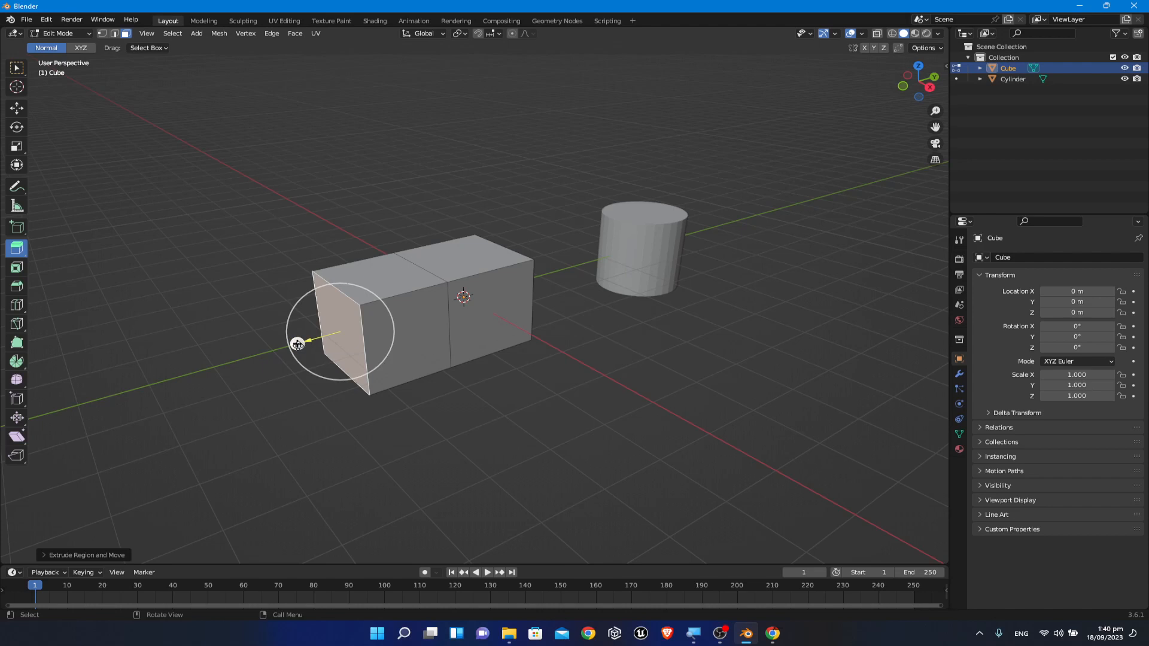
pyautogui.moveTo(297, 344); pyautogui.dragTo(204, 353)
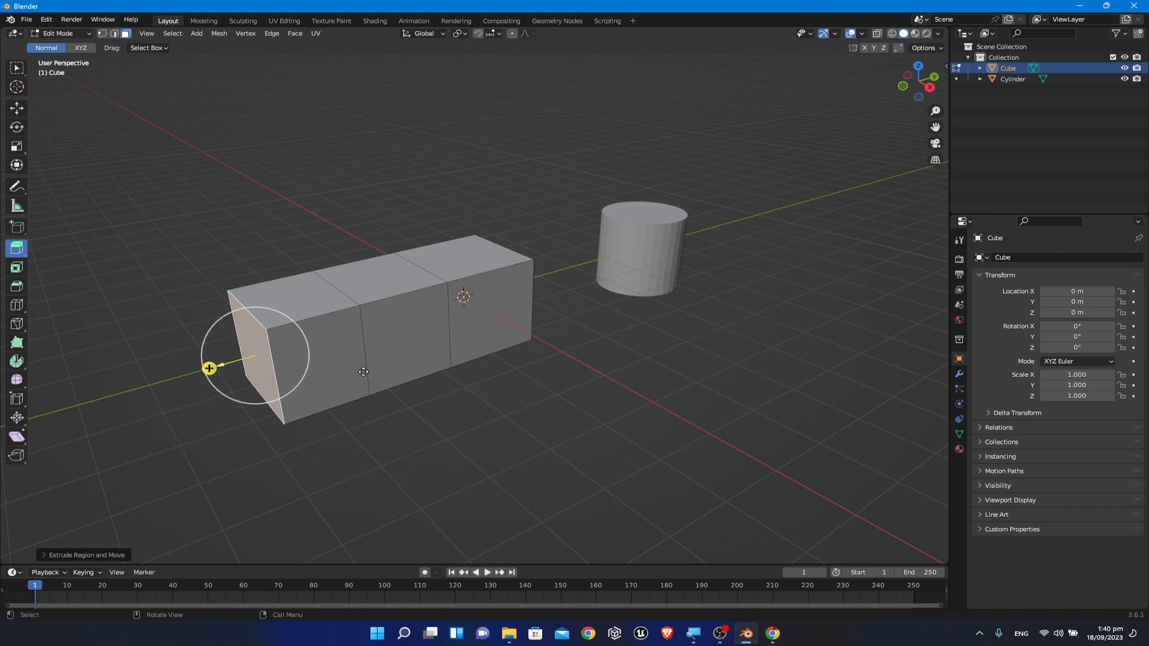
pyautogui.hotkey('ctrl', 'z')
pyautogui.hotkey('ctrl', 'z')
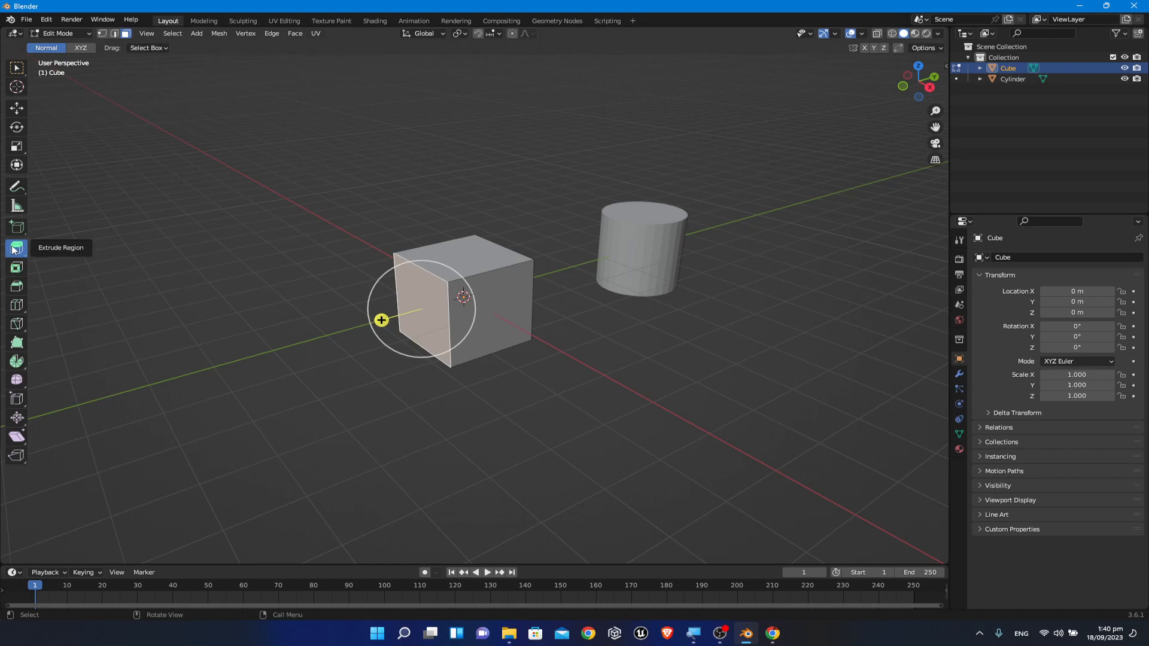
# Step: Activate the Move tool, reselect the cube's −Y face, and extrude it 2 m outward along its normal
pyautogui.click(16, 110)
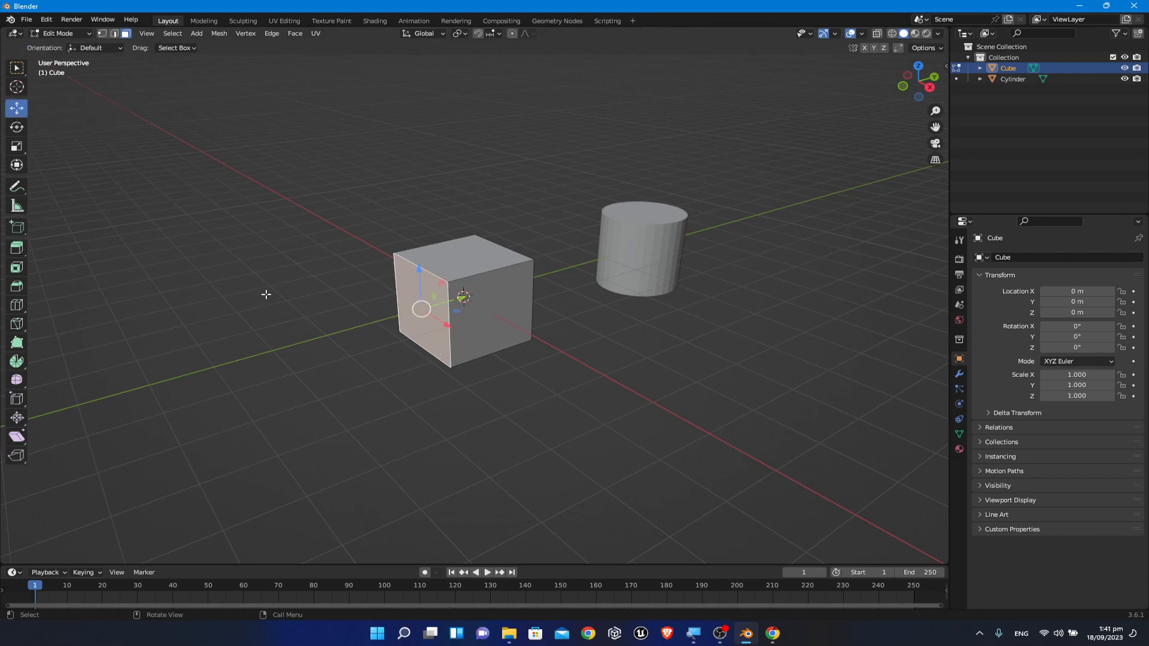
pyautogui.click(239, 243)
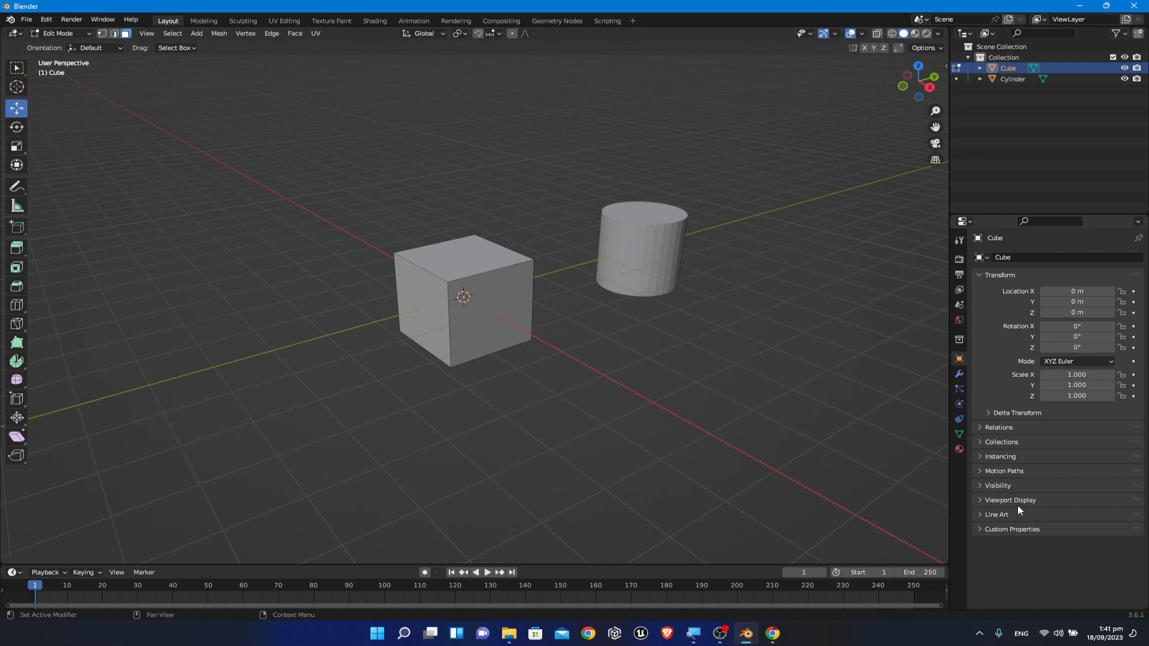
pyautogui.click(421, 309)
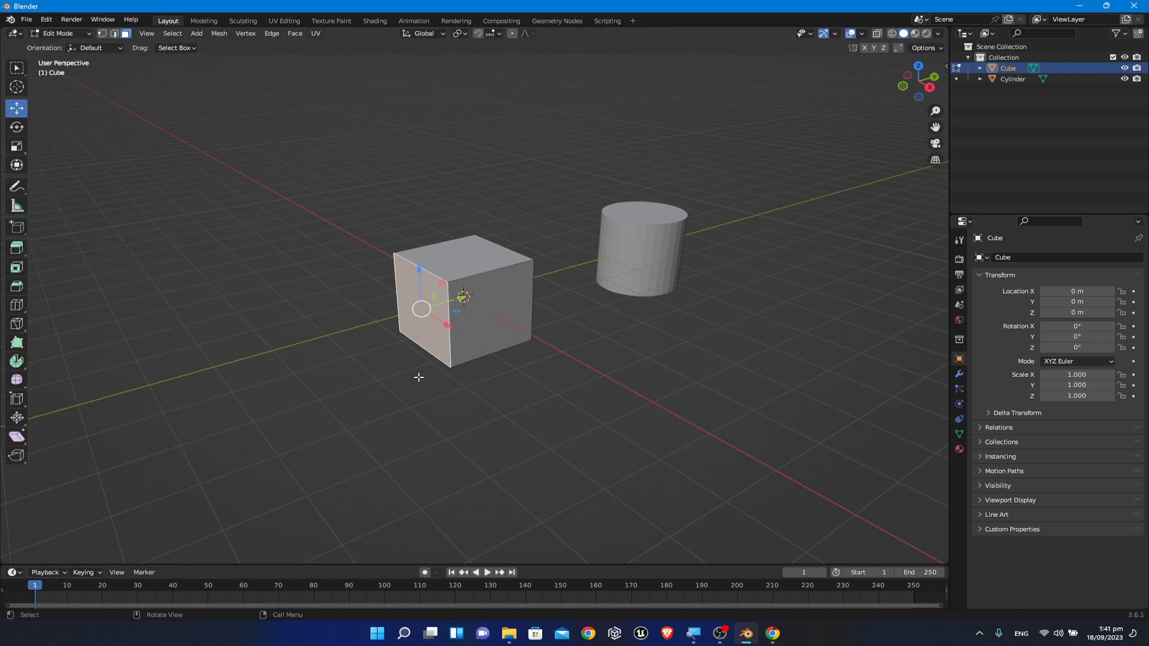
pyautogui.press('e')
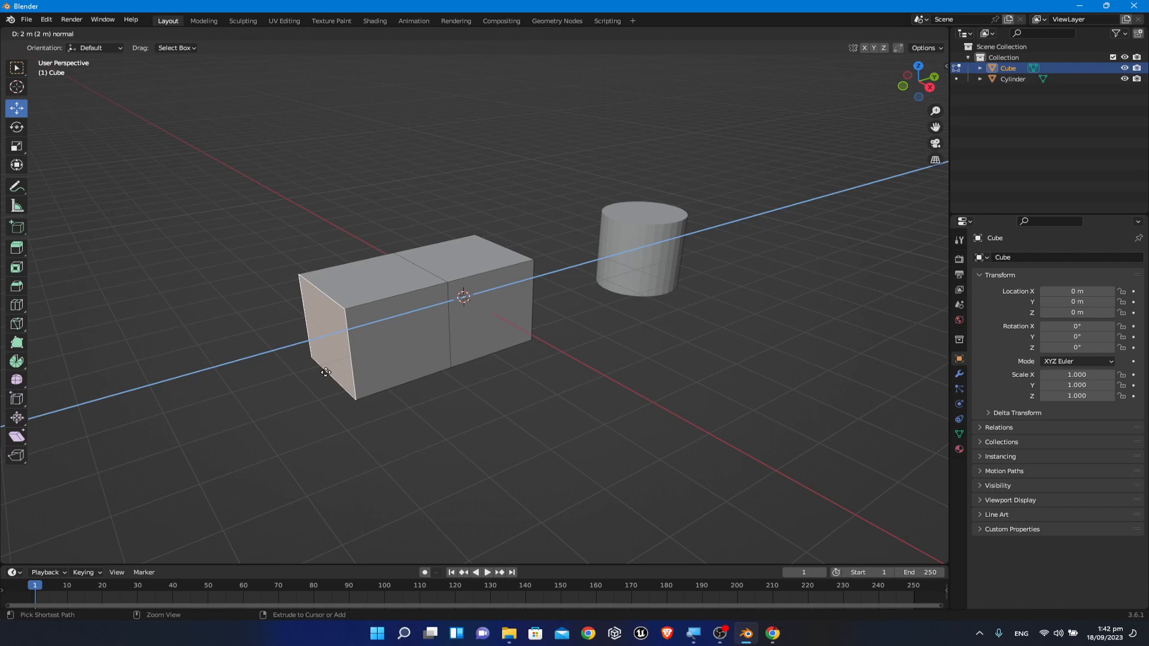
pyautogui.click(326, 372)
pyautogui.moveTo(564, 426)
pyautogui.mouseDown(button='middle')
pyautogui.moveTo(562, 454)
pyautogui.moveTo(554, 444)
pyautogui.mouseUp(button='middle')
pyautogui.scroll(2, 364, 350)
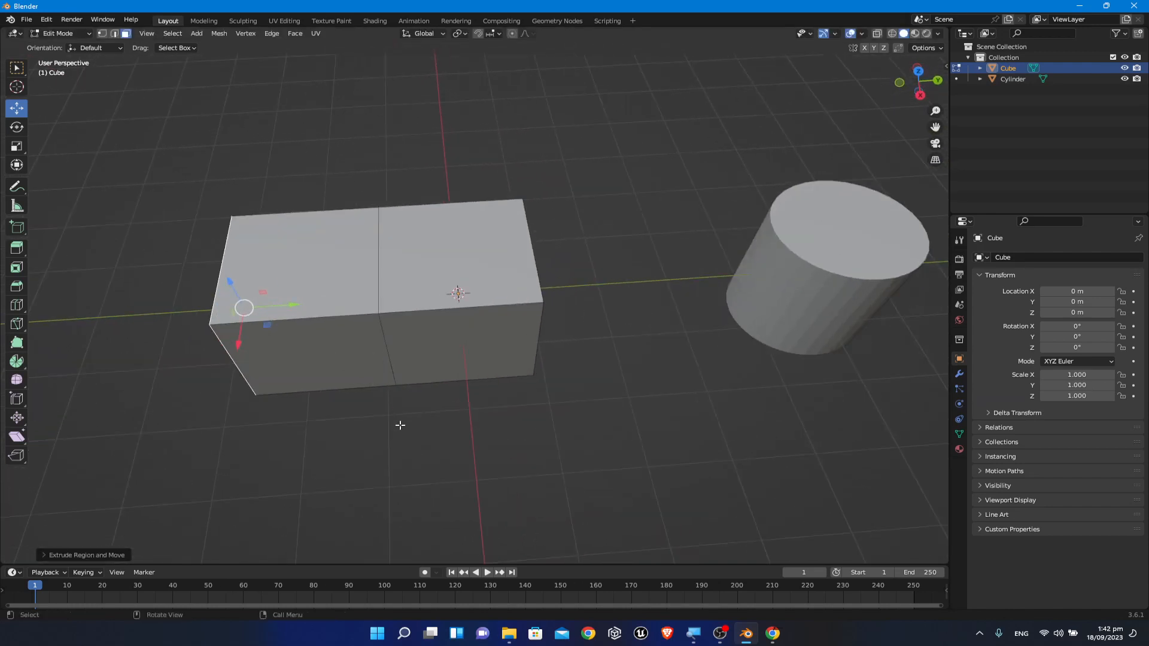
pyautogui.moveTo(397, 424); pyautogui.dragTo(434, 385, button='middle')
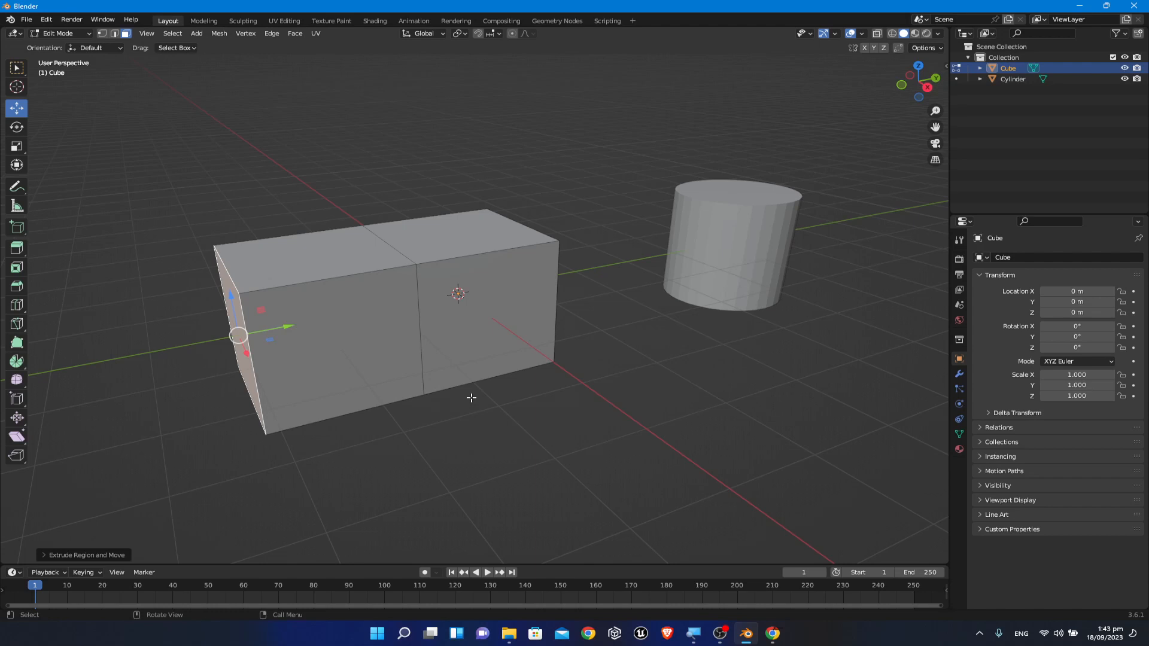
pyautogui.moveTo(471, 398); pyautogui.dragTo(425, 407, button='middle')
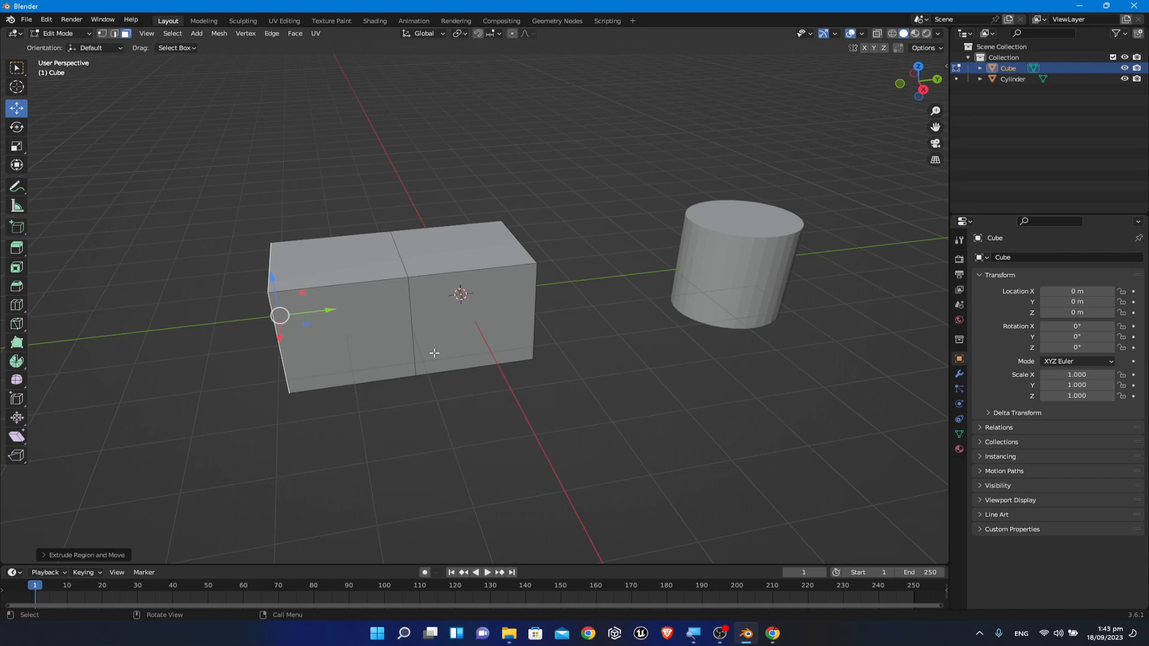
# Step: Extrude the top face of the original cube section, nearest the cylinder, 2 m upward using increment snapping
pyautogui.click(479, 261)
pyautogui.press('e')
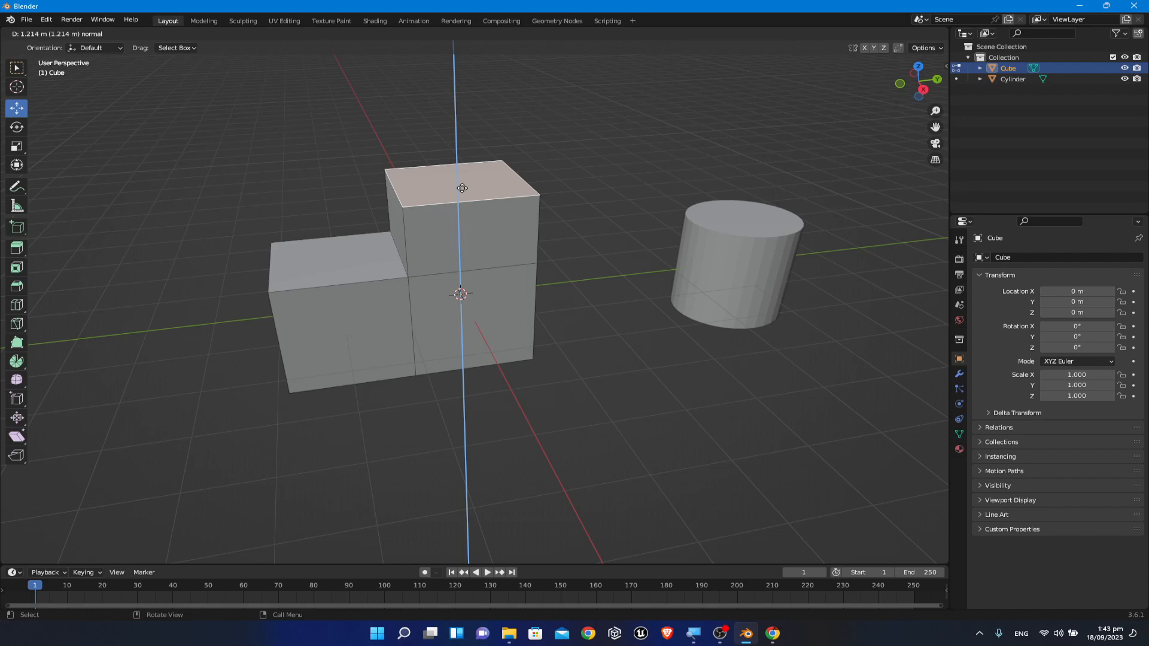
pyautogui.press('ctrl')
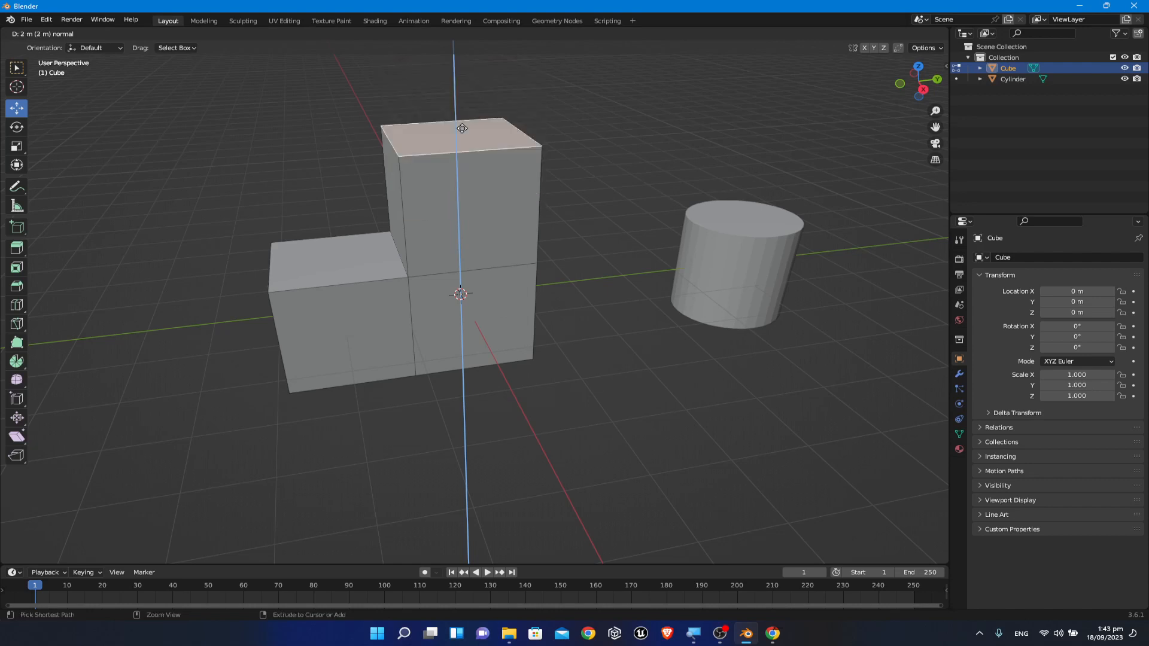
pyautogui.click(461, 161)
pyautogui.moveTo(629, 398); pyautogui.dragTo(580, 333, button='middle')
pyautogui.scroll(-1, 562, 292)
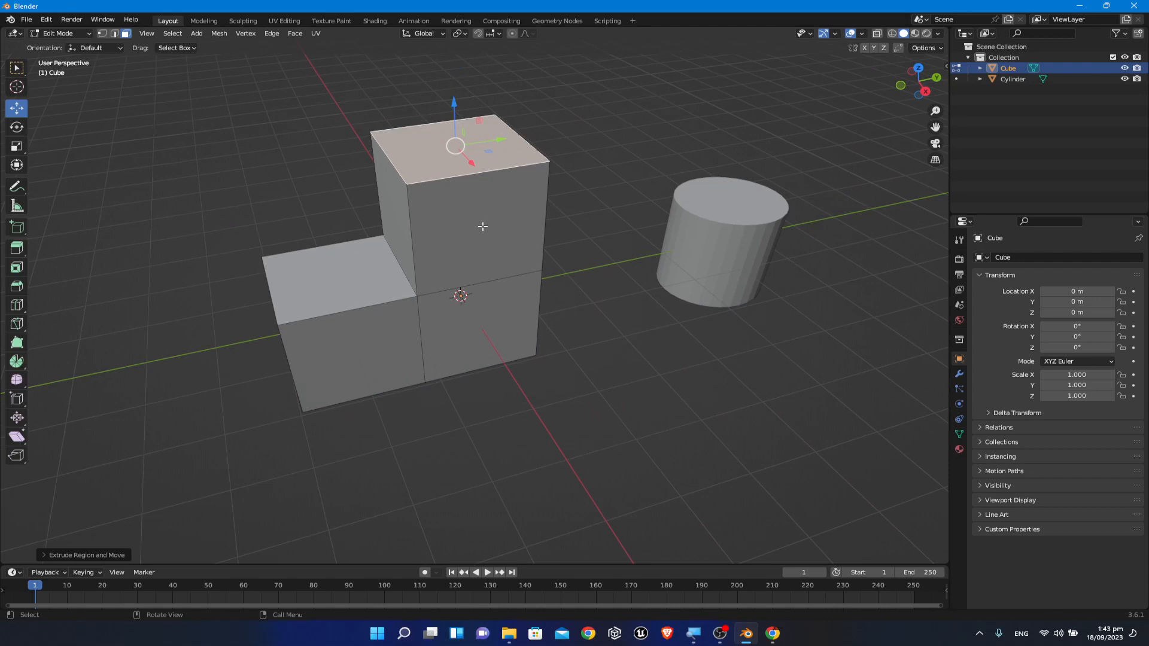
# Step: Jump the timeline to frame 250 and clear the selection of the lower block's −Y end face
pyautogui.moveTo(365, 371); pyautogui.dragTo(323, 334, button='middle')
pyautogui.click(323, 334)
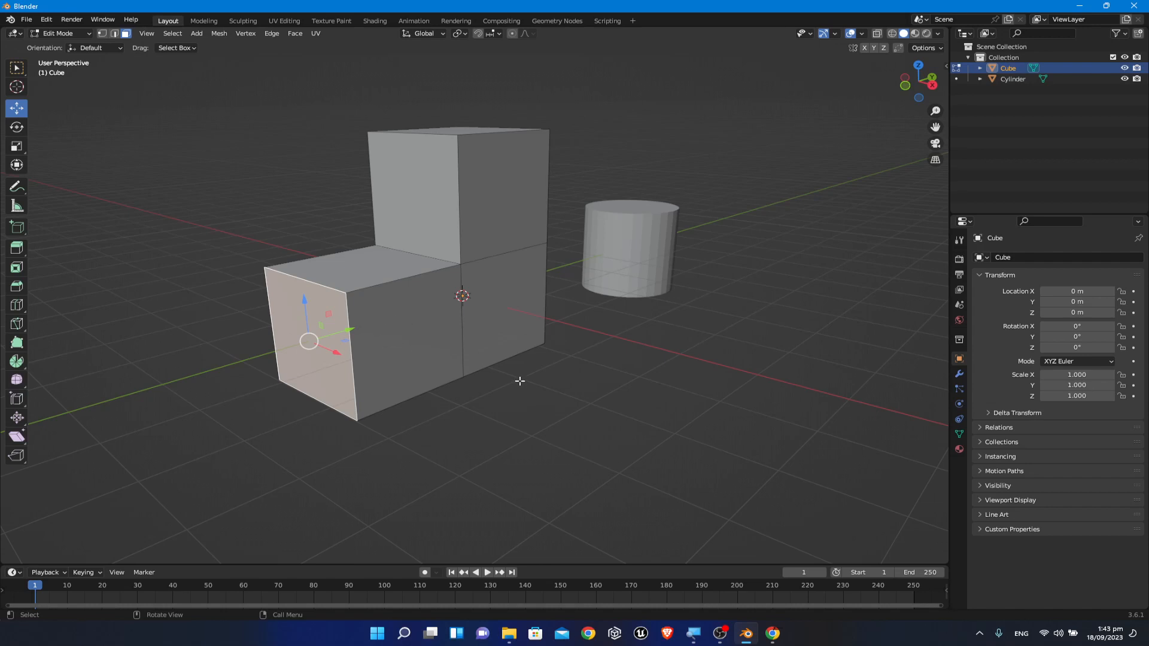
pyautogui.hotkey('shift', 'Right')
pyautogui.click(573, 366)
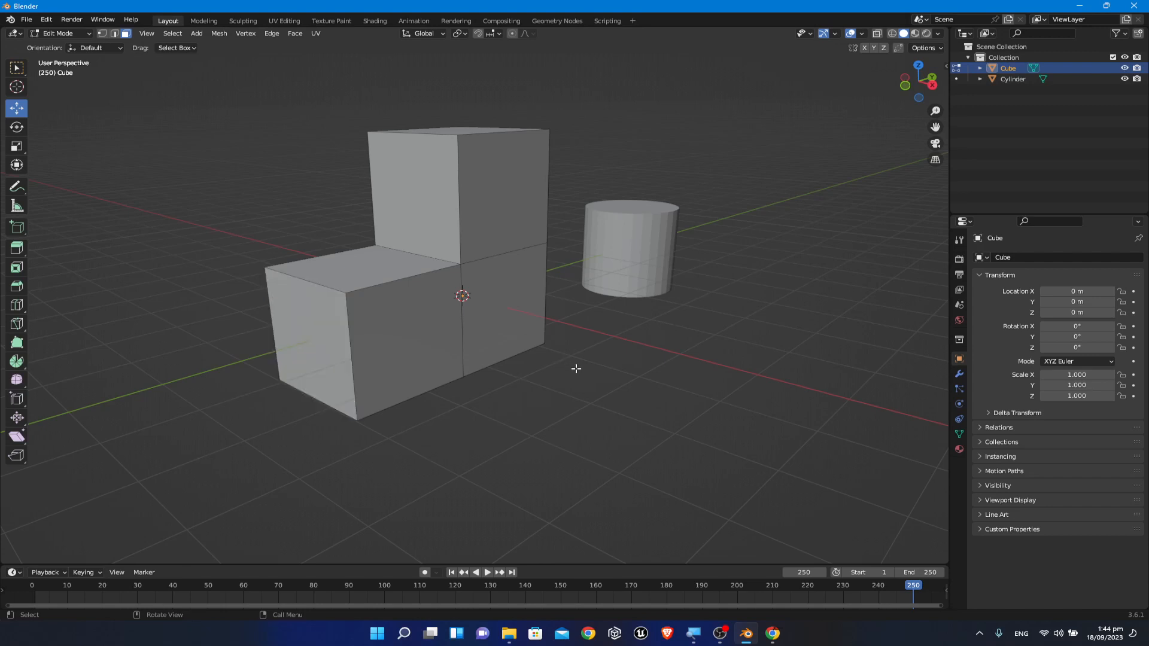
pyautogui.click(314, 338)
pyautogui.moveTo(668, 334); pyautogui.dragTo(636, 378, button='middle')
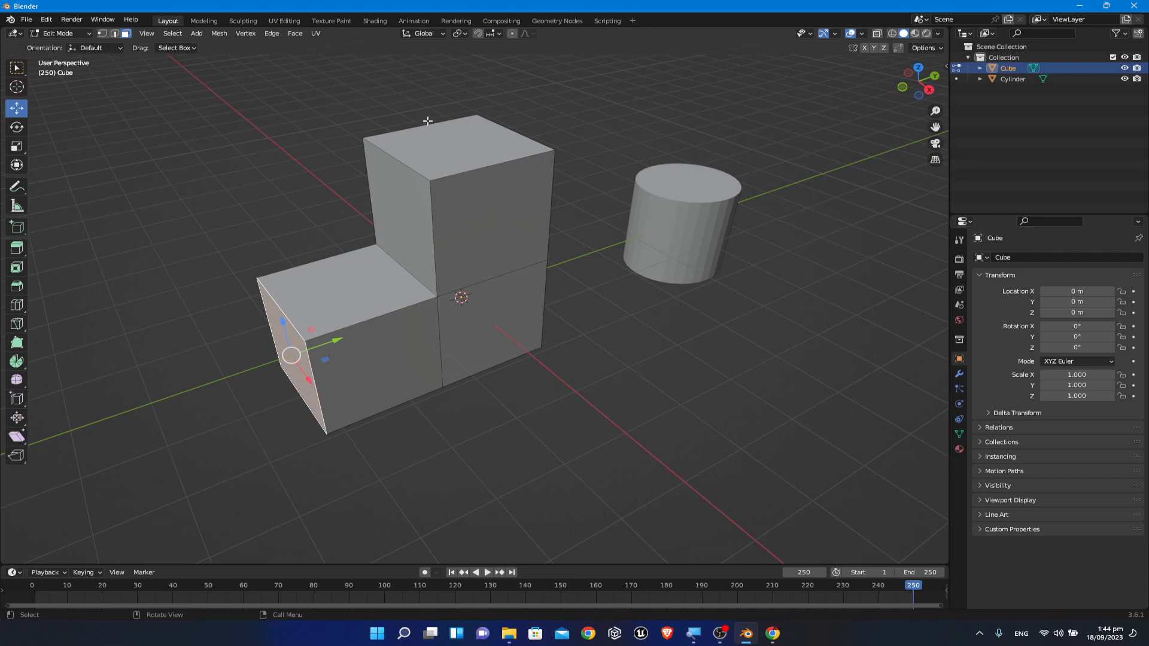
pyautogui.moveTo(617, 397); pyautogui.dragTo(593, 401, button='middle')
pyautogui.moveTo(165, 142); pyautogui.dragTo(253, 327)
pyautogui.moveTo(372, 429); pyautogui.dragTo(442, 368, button='middle')
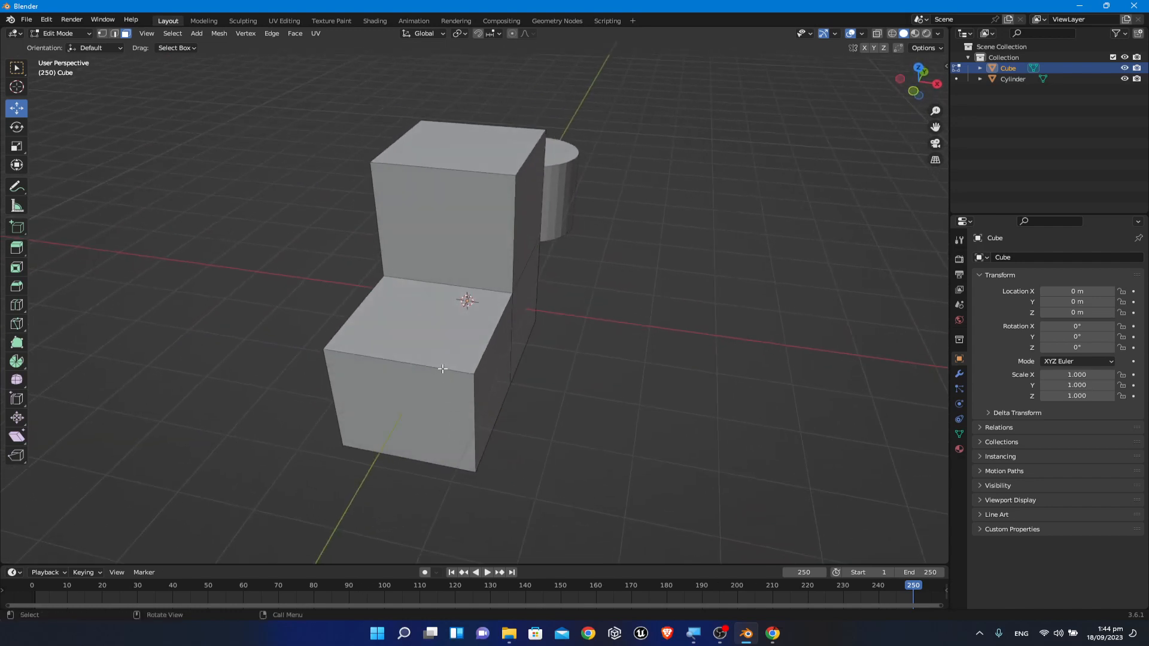
# Step: Select all exposed faces of the lower block: its top, −Y end, both sides, and underside
pyautogui.click(433, 330)
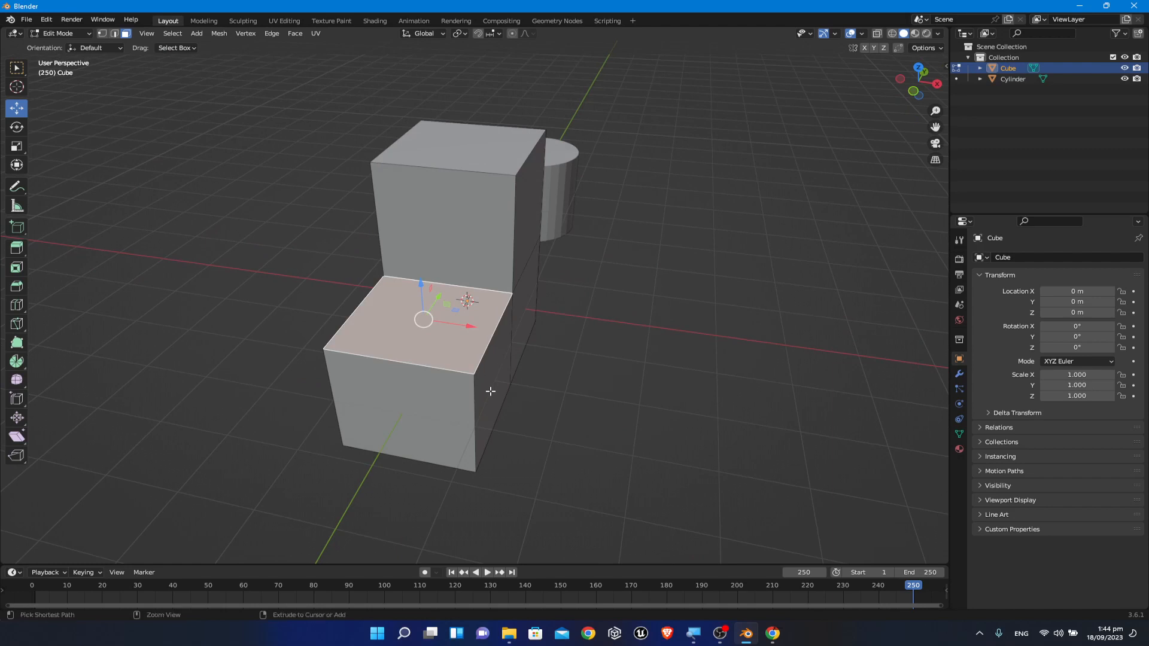
pyautogui.keyDown('ctrl'); pyautogui.click(487, 390); pyautogui.keyUp('ctrl')
pyautogui.keyDown('shift'); pyautogui.click(423, 416); pyautogui.keyUp('shift')
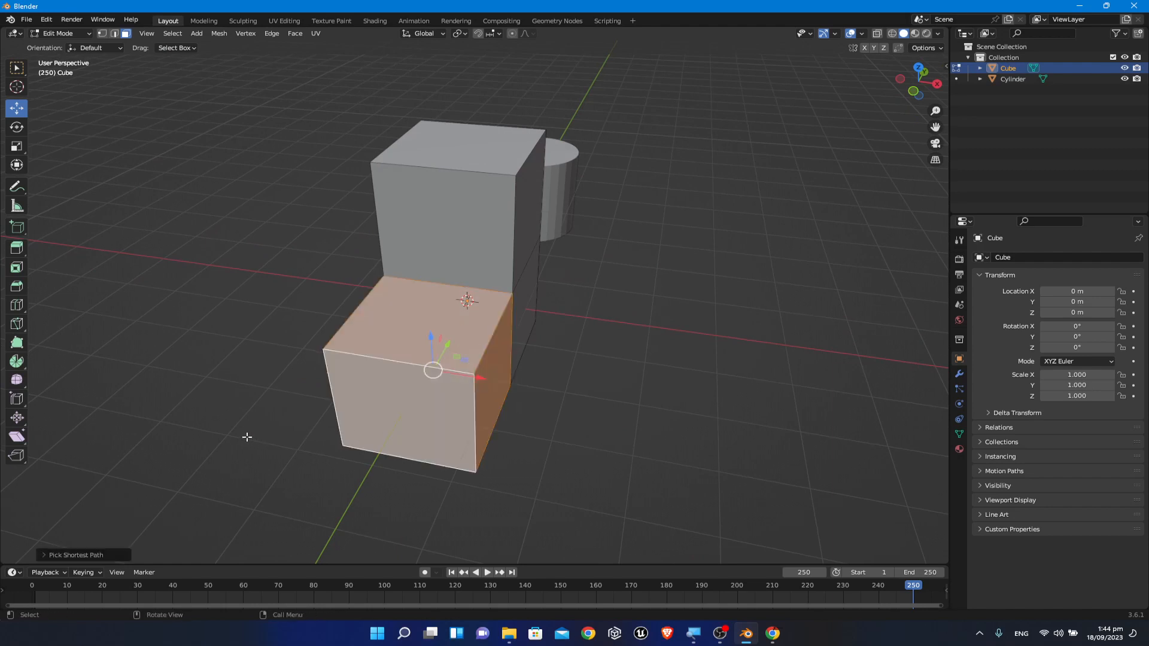
pyautogui.moveTo(249, 436); pyautogui.dragTo(377, 418, button='middle')
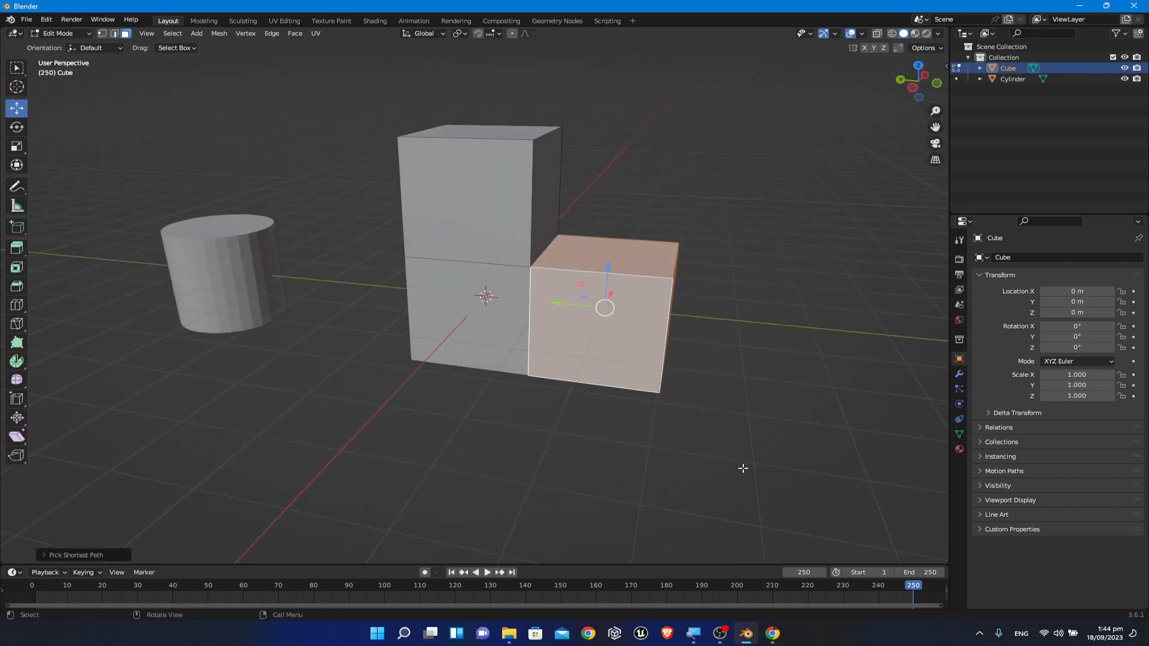
pyautogui.moveTo(744, 467); pyautogui.dragTo(587, 318, button='middle')
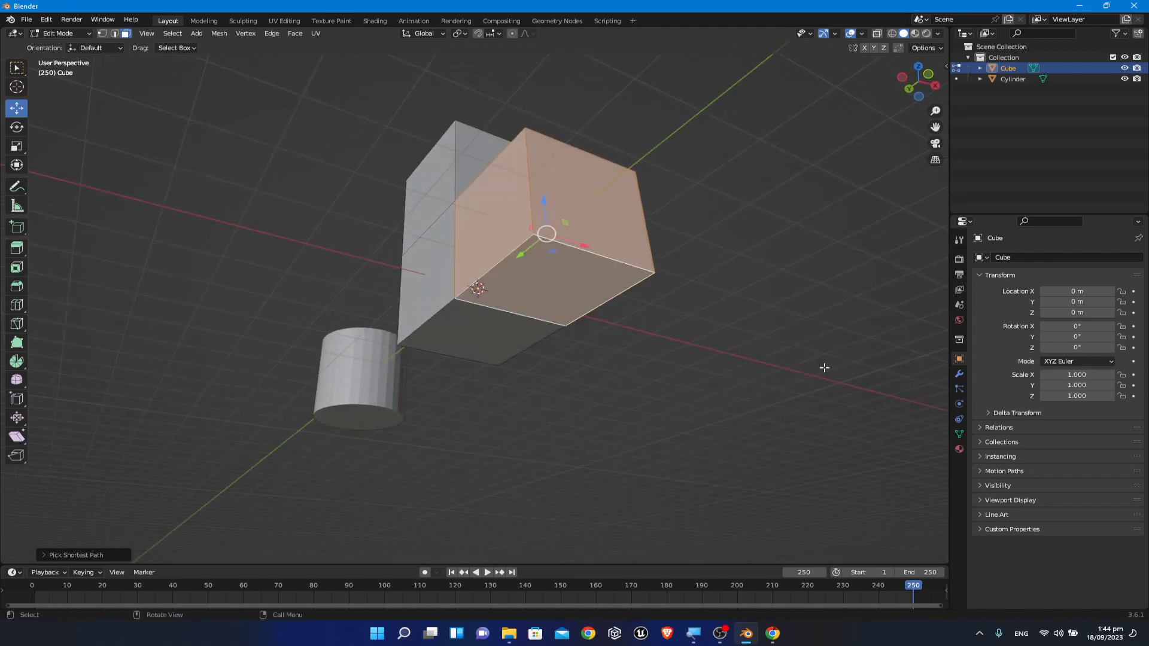
pyautogui.moveTo(826, 367); pyautogui.dragTo(702, 451, button='middle')
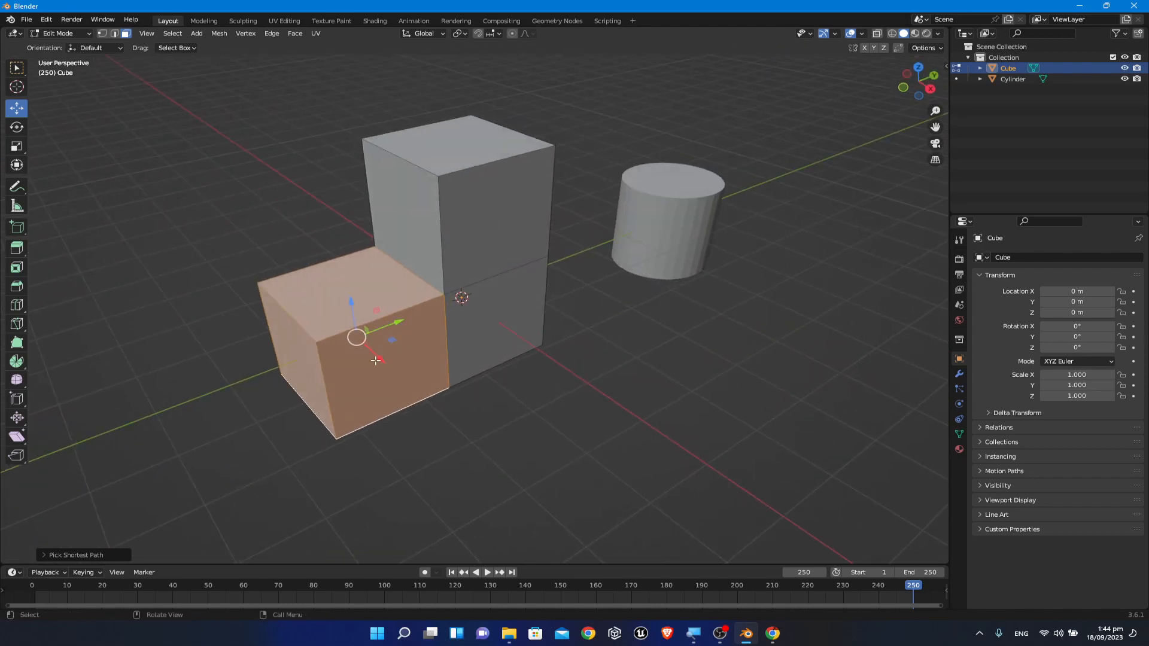
# Step: Try moving the selected lower block along the X axis and undo the move
pyautogui.moveTo(379, 360); pyautogui.dragTo(379, 264)
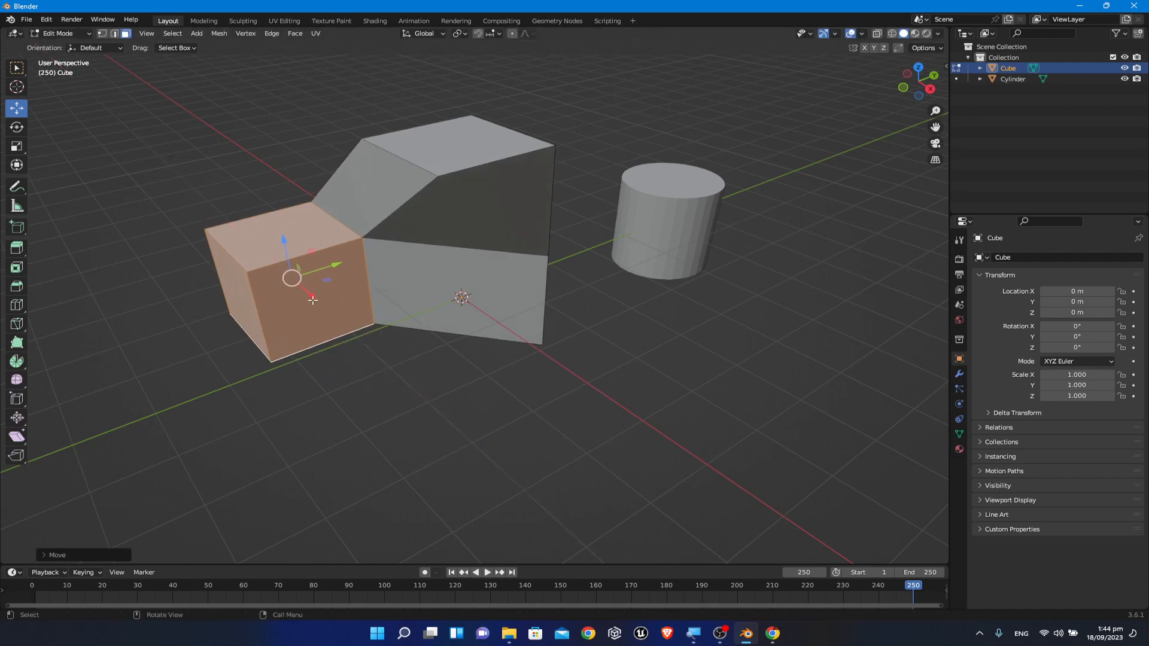
pyautogui.moveTo(313, 297); pyautogui.dragTo(398, 343)
pyautogui.rightClick(398, 344)
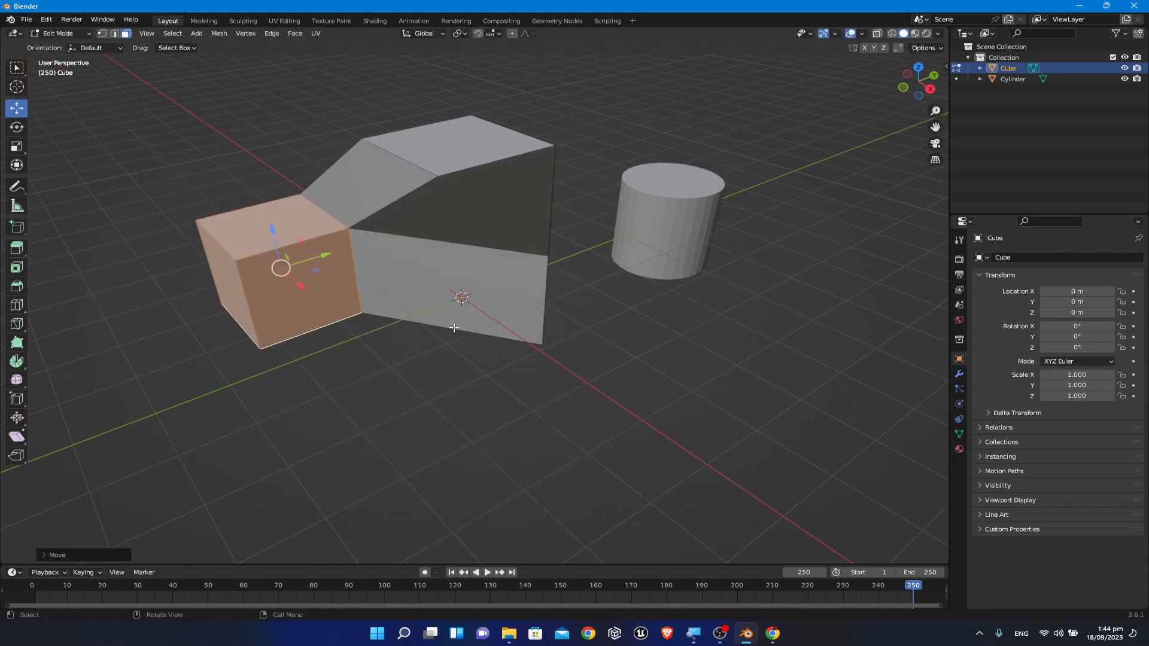
pyautogui.hotkey('ctrl', 'z')
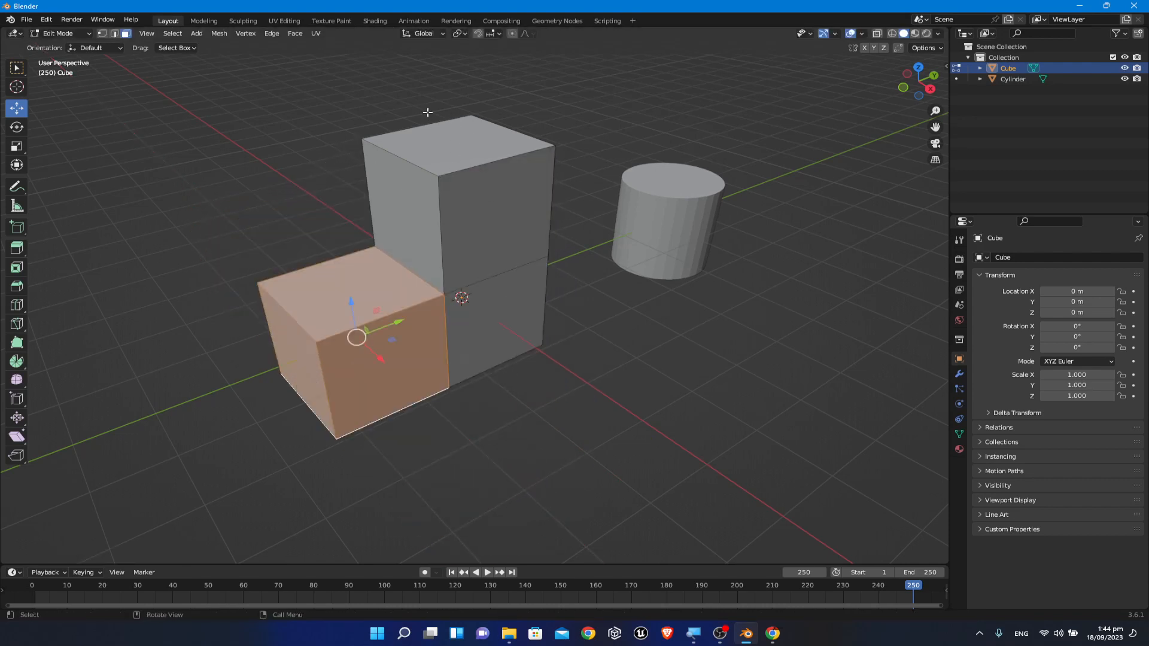
# Step: Select the exposed faces of the raised upper block, including its top and sides
pyautogui.click(416, 161)
pyautogui.keyDown('shift'); pyautogui.click(416, 161); pyautogui.keyUp('shift')
pyautogui.keyDown('shift'); pyautogui.click(442, 157); pyautogui.keyUp('shift')
pyautogui.keyDown('shift'); pyautogui.click(415, 206); pyautogui.keyUp('shift')
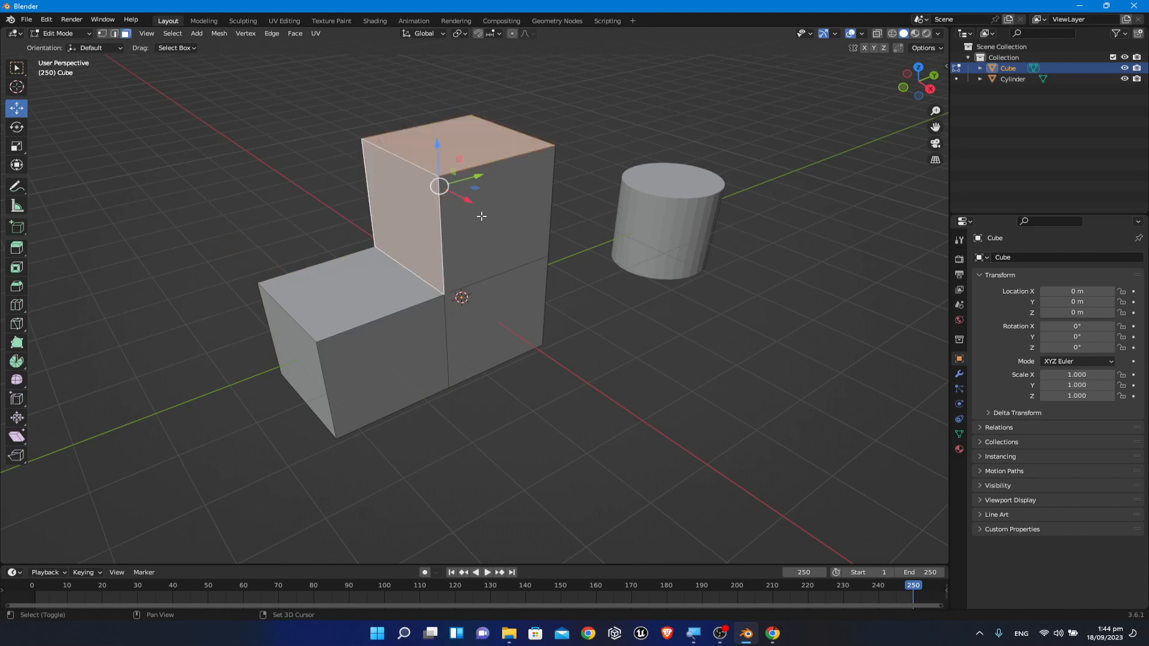
pyautogui.keyDown('shift'); pyautogui.click(482, 218); pyautogui.keyUp('shift')
pyautogui.moveTo(478, 334); pyautogui.dragTo(441, 251, button='middle')
pyautogui.moveTo(477, 385); pyautogui.dragTo(500, 190, button='middle')
# Step: Try moving the selected upper block slightly, undo the move, and deselect all its faces
pyautogui.moveTo(499, 190); pyautogui.dragTo(532, 160)
pyautogui.rightClick(532, 160)
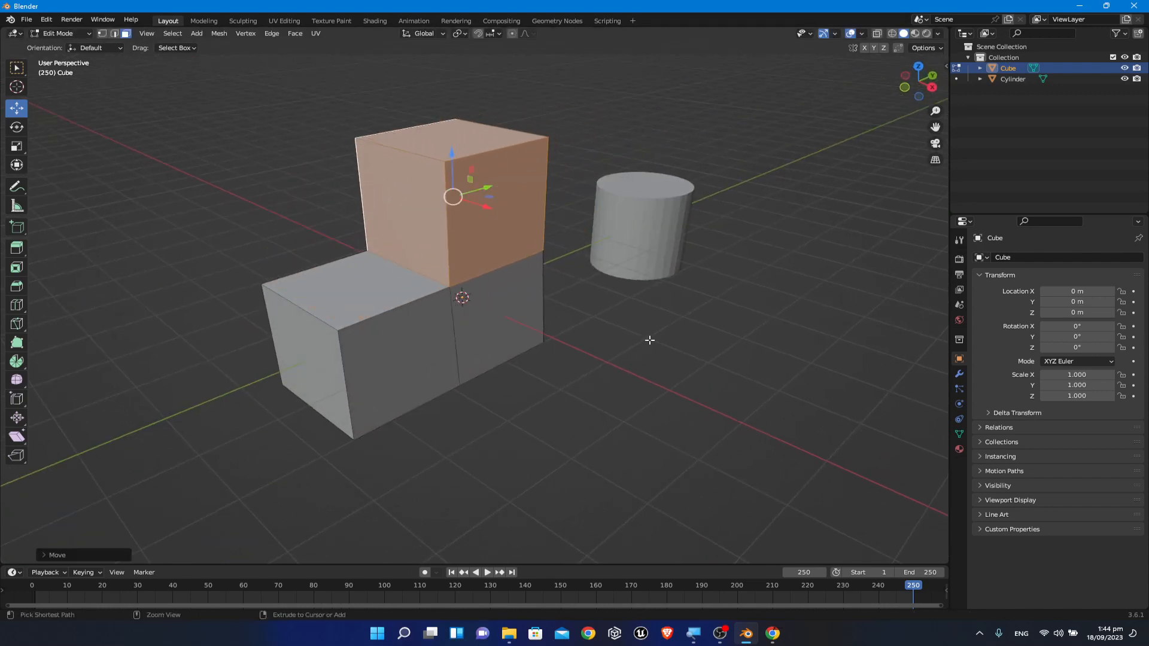
pyautogui.click(689, 383)
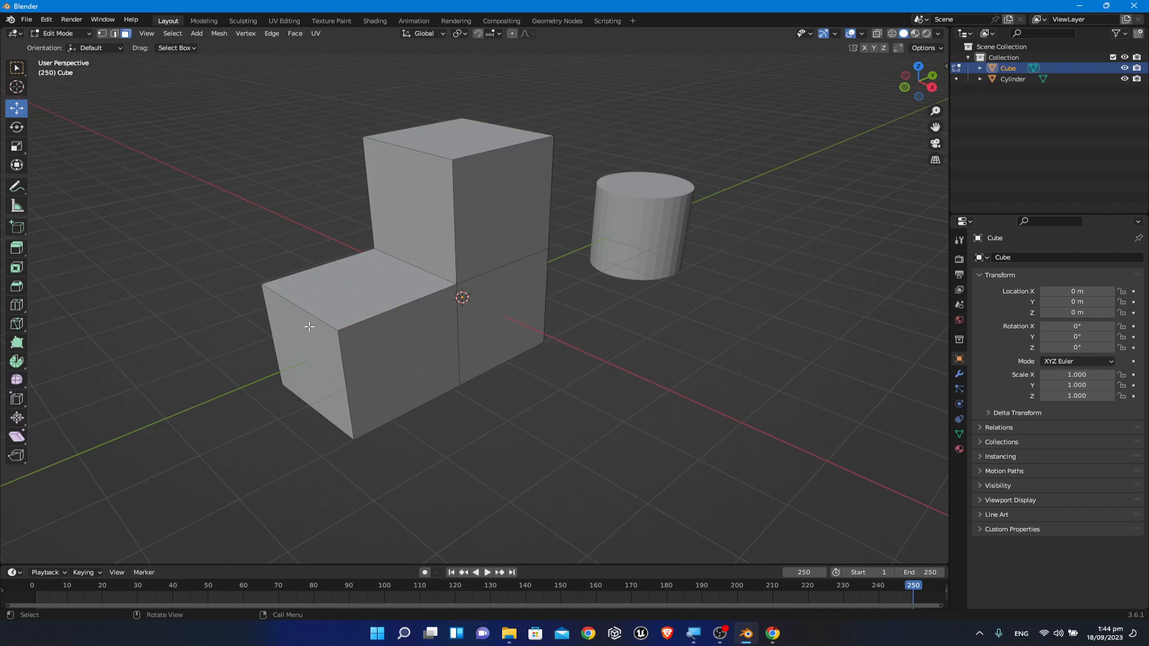
# Step: Extrude the lower block's top face upward by 2 m, level with the raised block's top
pyautogui.click(356, 285)
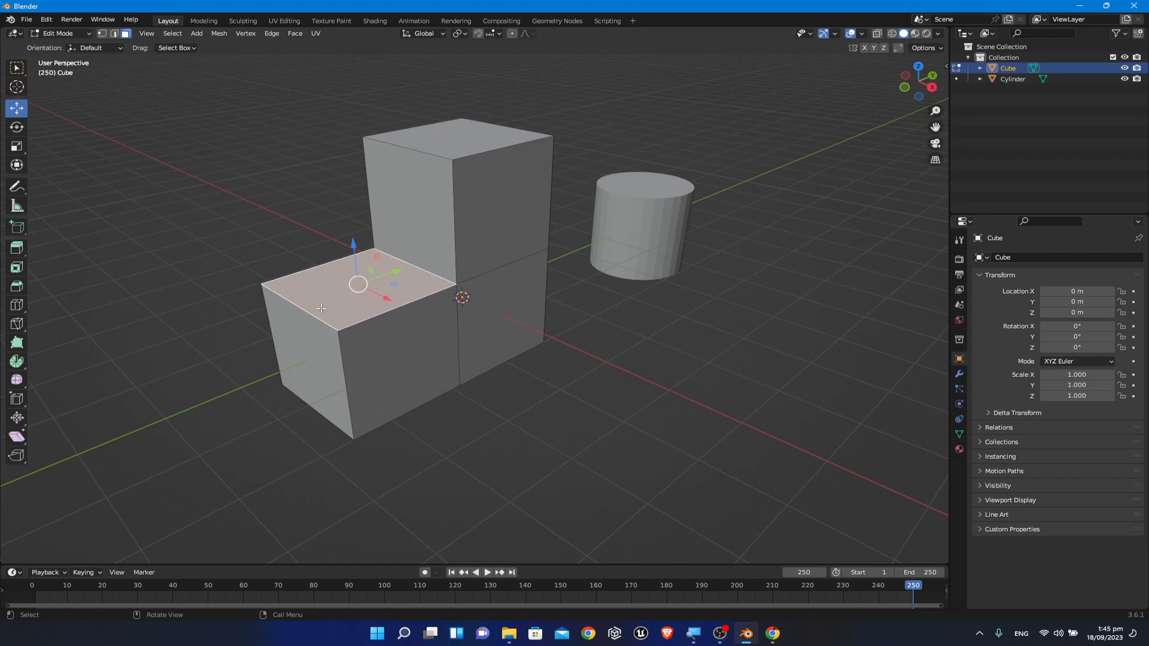
pyautogui.press('e')
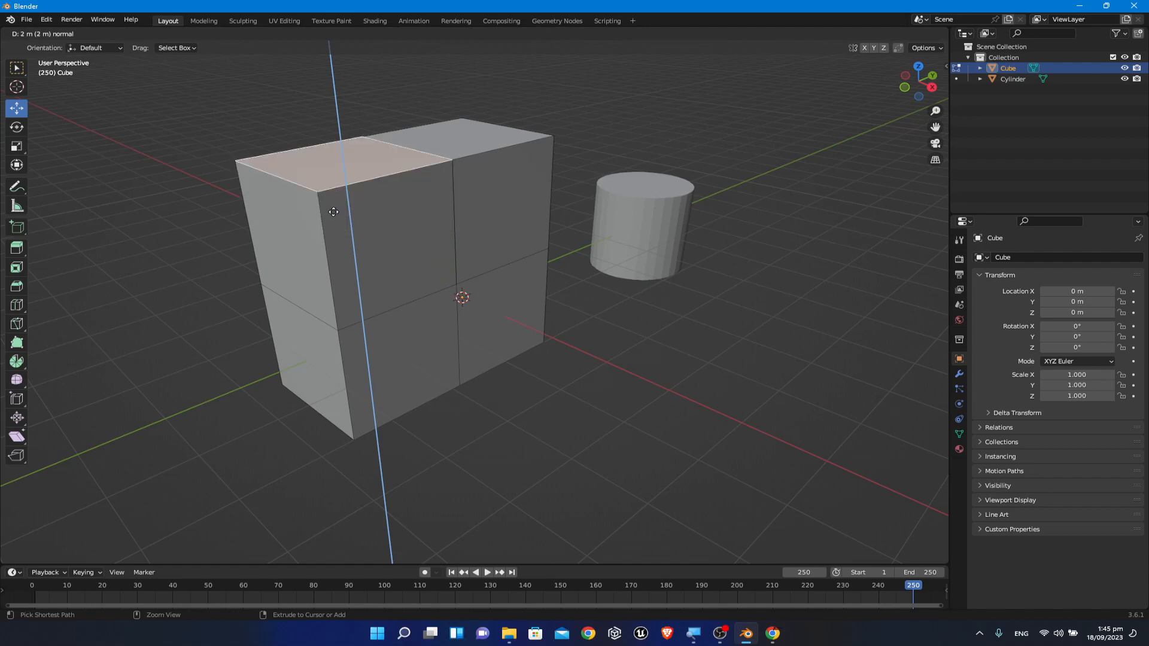
pyautogui.click(335, 176)
# Step: Select the exposed outer faces of the lower block at the origin: its +X side, +Y end, and underside
pyautogui.moveTo(695, 357); pyautogui.dragTo(533, 289, button='middle')
pyautogui.click(430, 292)
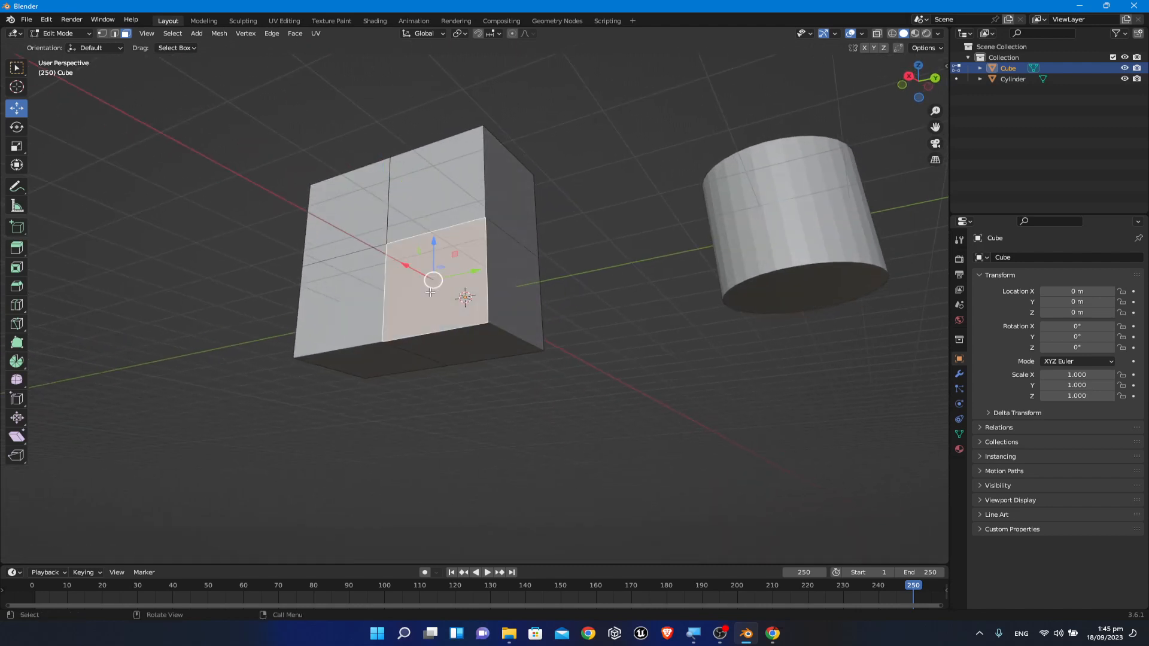
pyautogui.keyDown('shift'); pyautogui.click(521, 308); pyautogui.keyUp('shift')
pyautogui.keyDown('shift'); pyautogui.click(488, 357); pyautogui.keyUp('shift')
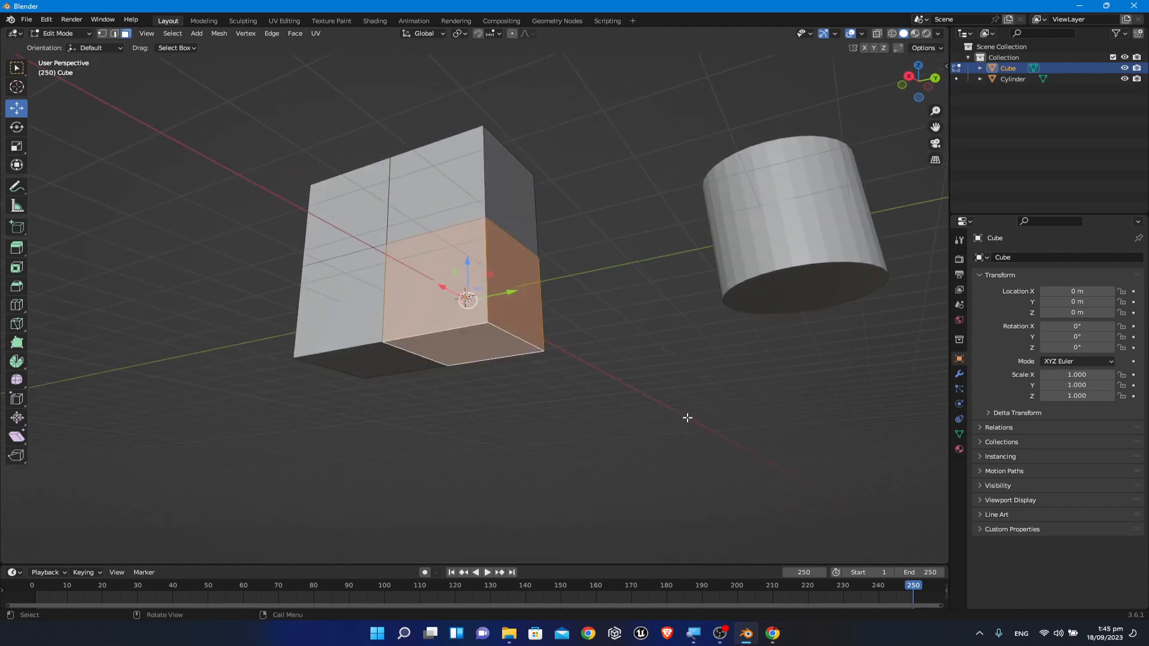
# Step: Try moving the selected lower faces along the X axis, undo the move, and deselect them
pyautogui.moveTo(694, 418); pyautogui.dragTo(518, 345, button='middle')
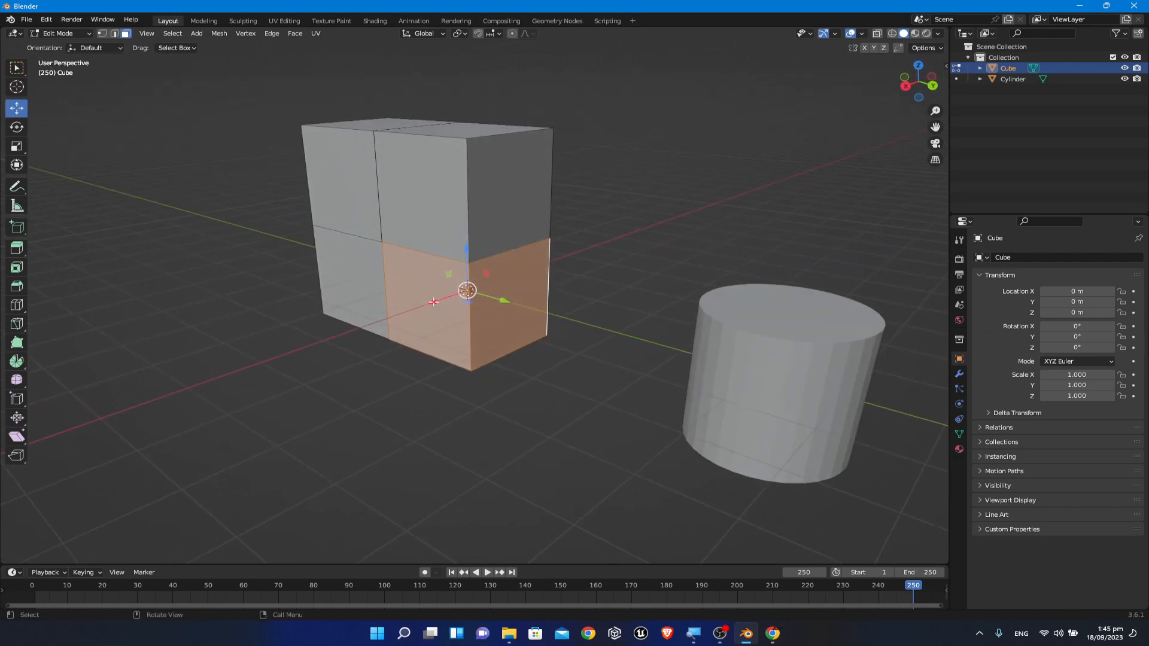
pyautogui.moveTo(434, 303); pyautogui.dragTo(529, 286)
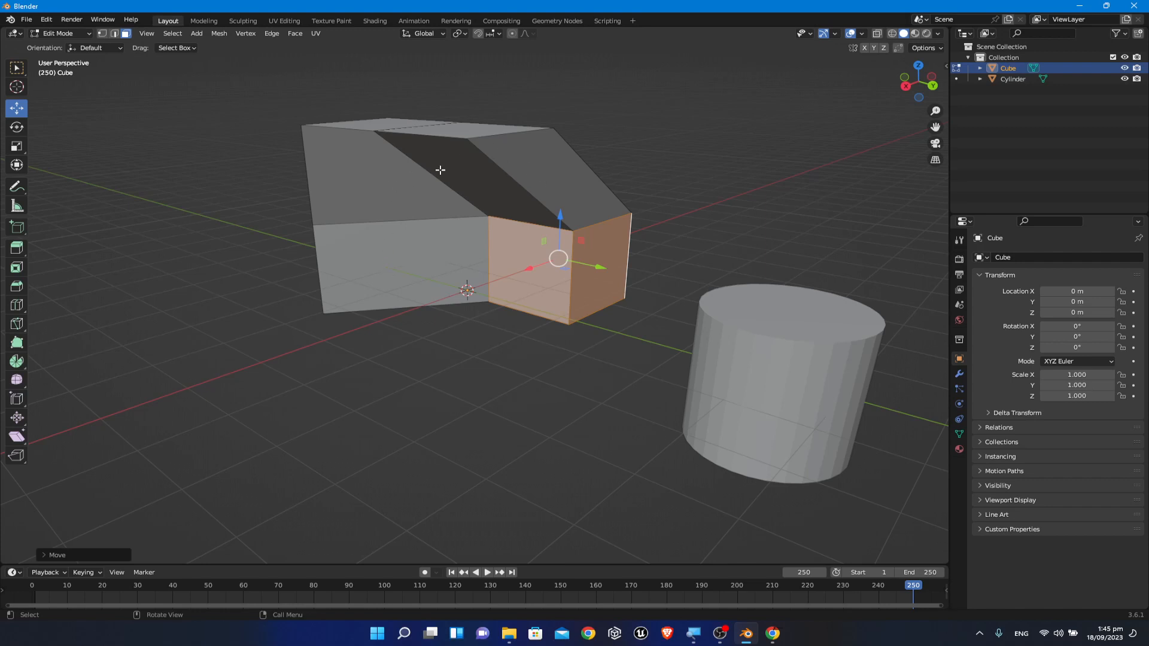
pyautogui.hotkey('ctrl', 'z')
pyautogui.moveTo(551, 377); pyautogui.dragTo(610, 275, button='middle')
pyautogui.click(610, 275)
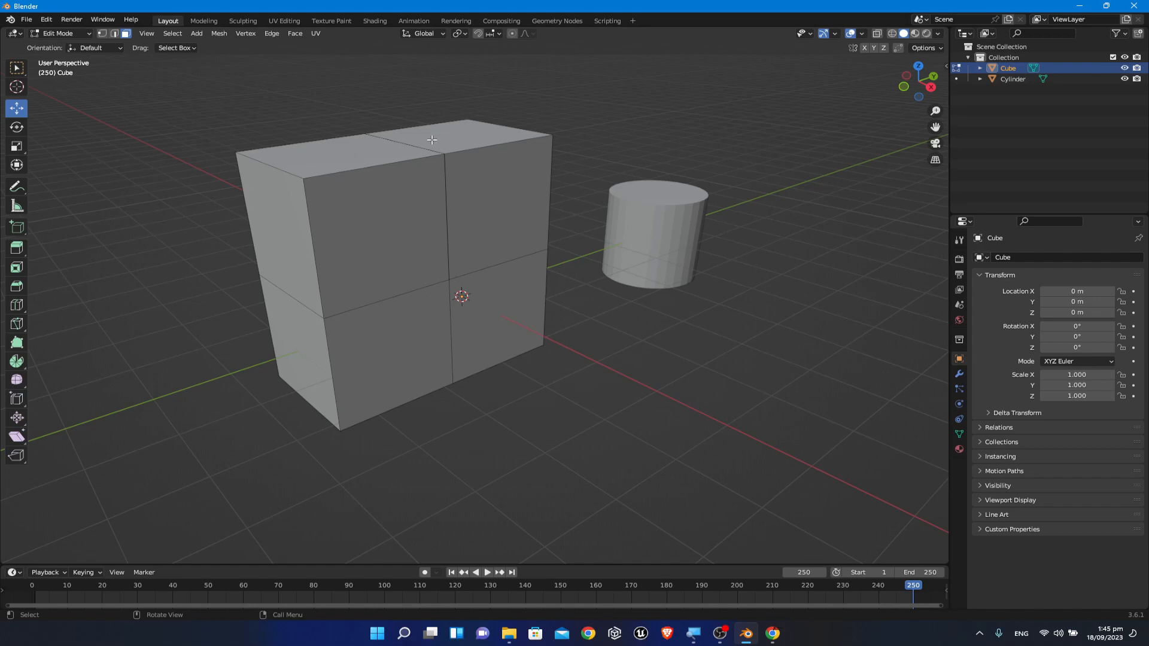
# Step: Select the top, both side faces, and −Y end of the upper block at the −Y end, and move them along −Y
pyautogui.click(367, 164)
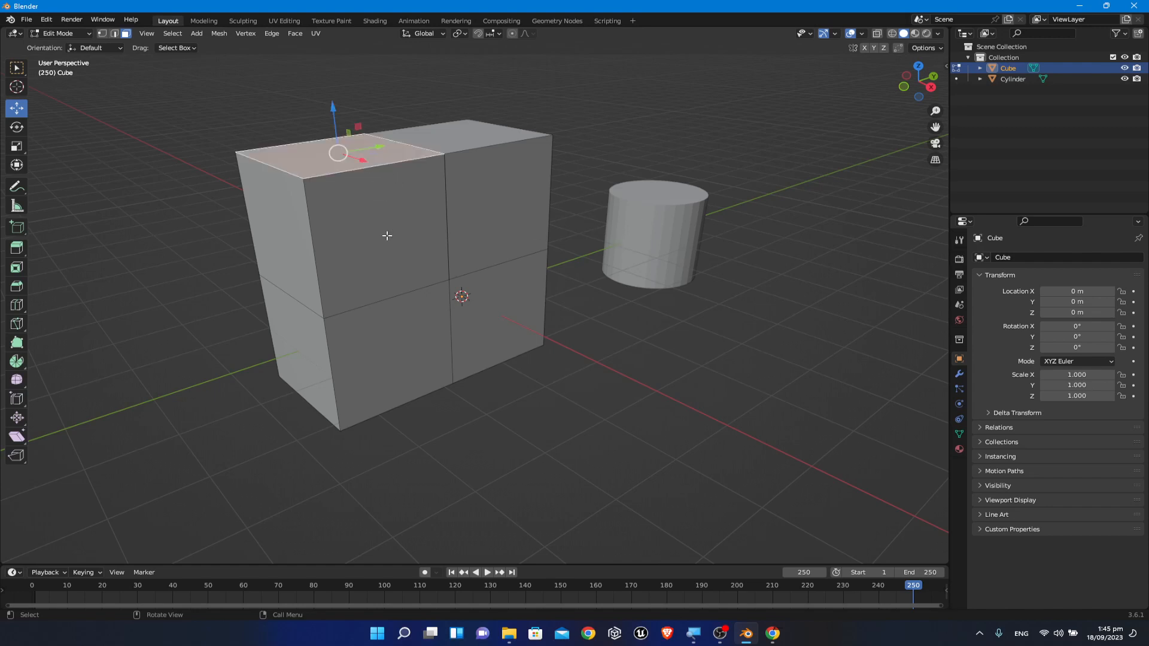
pyautogui.keyDown('shift'); pyautogui.click(386, 240); pyautogui.keyUp('shift')
pyautogui.keyDown('shift'); pyautogui.click(281, 235); pyautogui.keyUp('shift')
pyautogui.moveTo(246, 395); pyautogui.dragTo(521, 323, button='middle')
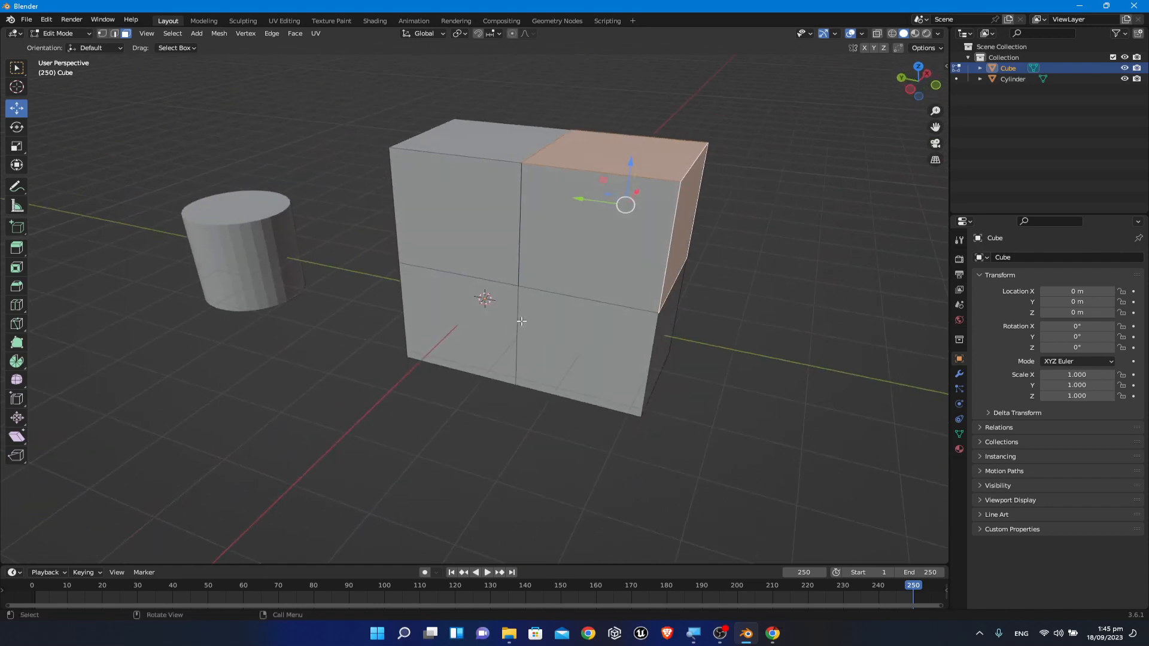
pyautogui.keyDown('shift'); pyautogui.click(595, 256); pyautogui.keyUp('shift')
pyautogui.moveTo(583, 209); pyautogui.dragTo(672, 226)
# Step: Add the moved block's inner face beside the gap to the selection and move the block further along −Y
pyautogui.moveTo(664, 263); pyautogui.dragTo(343, 238, button='middle')
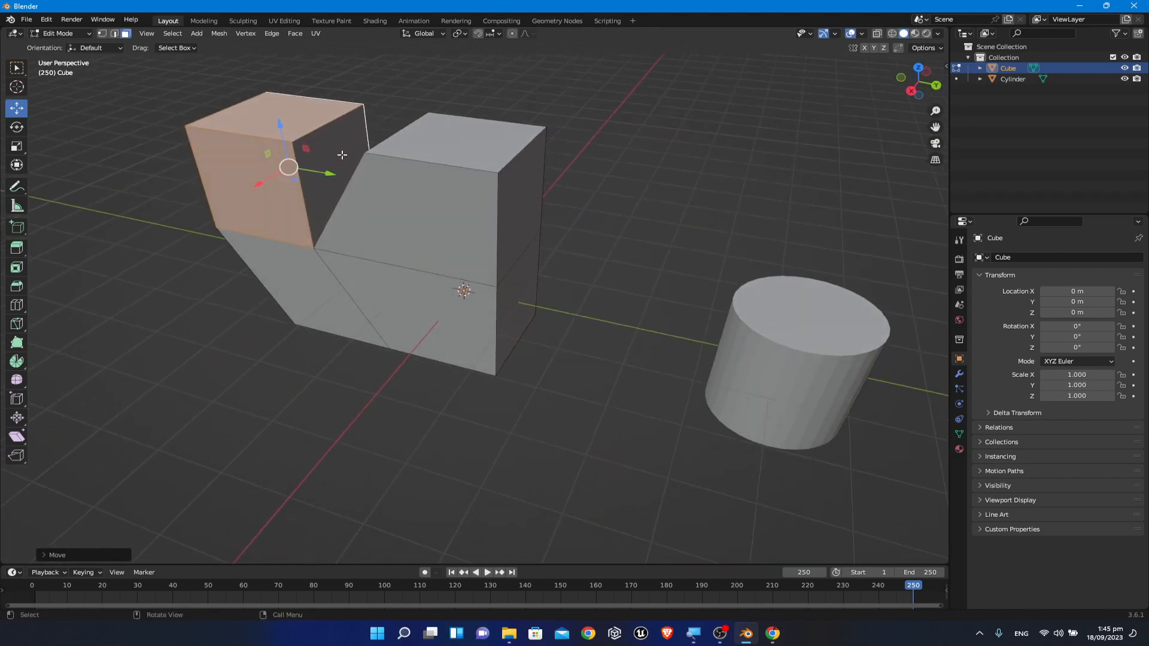
pyautogui.moveTo(342, 155); pyautogui.dragTo(321, 149, button='middle')
pyautogui.scroll(2, 321, 149)
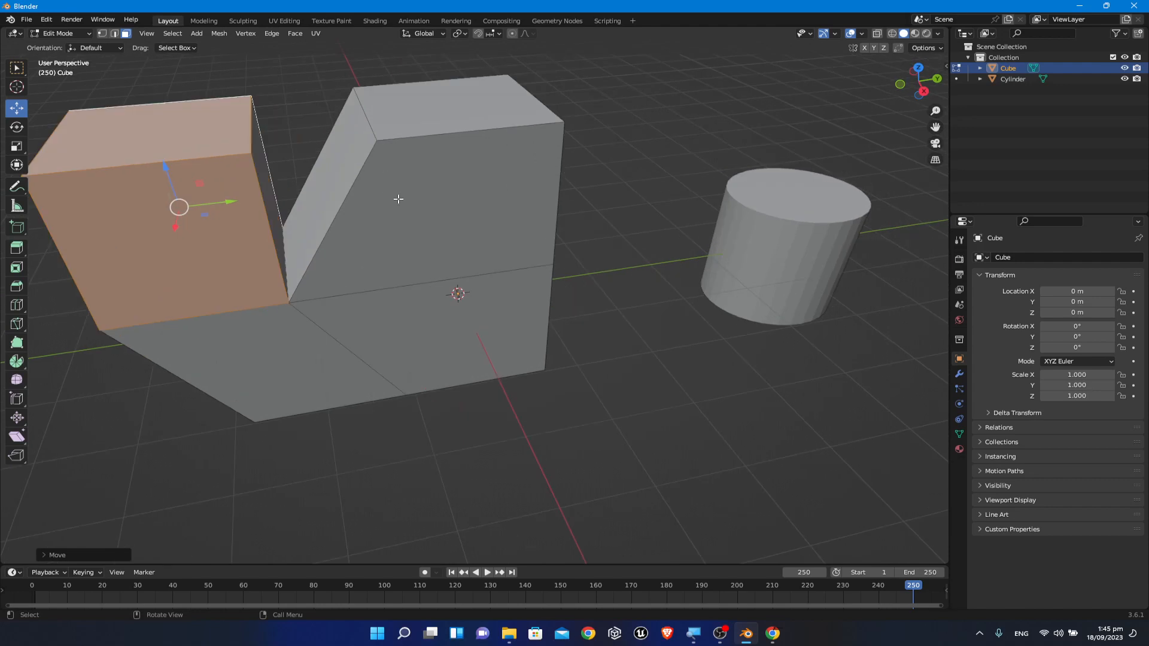
pyautogui.moveTo(399, 198); pyautogui.dragTo(343, 209, button='middle')
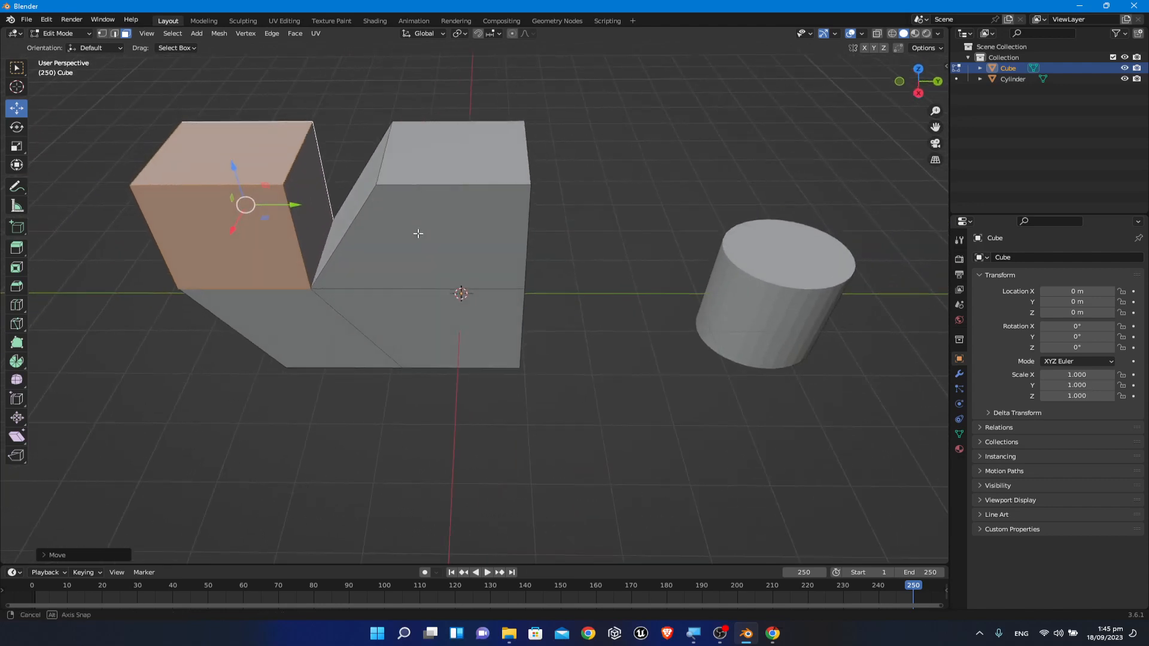
pyautogui.keyDown('shift'); pyautogui.click(305, 186); pyautogui.keyUp('shift')
pyautogui.moveTo(295, 205); pyautogui.dragTo(228, 204)
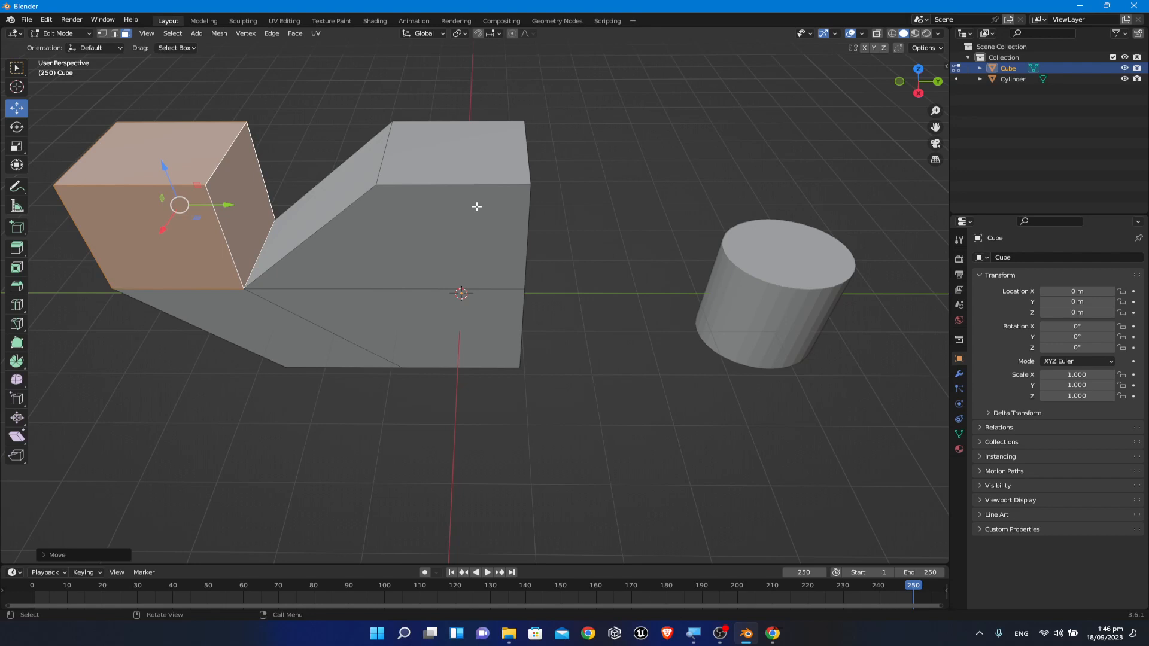
# Step: Undo both moves of the upper block and deselect its faces
pyautogui.press('ctrl')
pyautogui.hotkey('ctrl', 'z')
pyautogui.hotkey('ctrl', 'z')
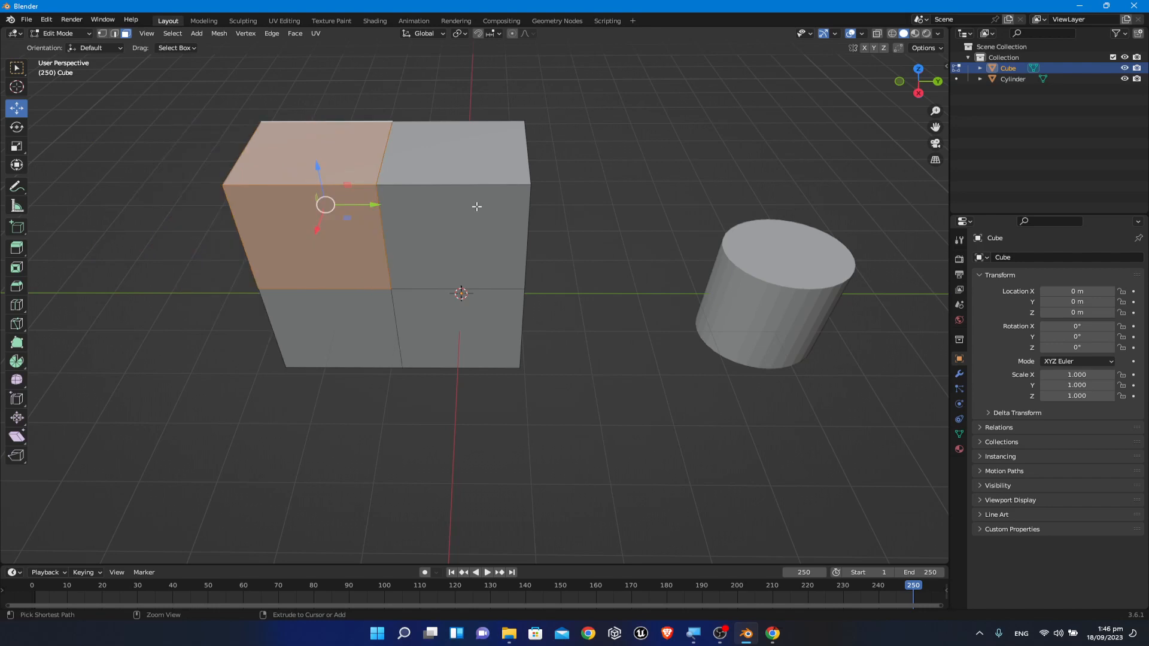
pyautogui.moveTo(477, 207); pyautogui.dragTo(469, 161, button='middle')
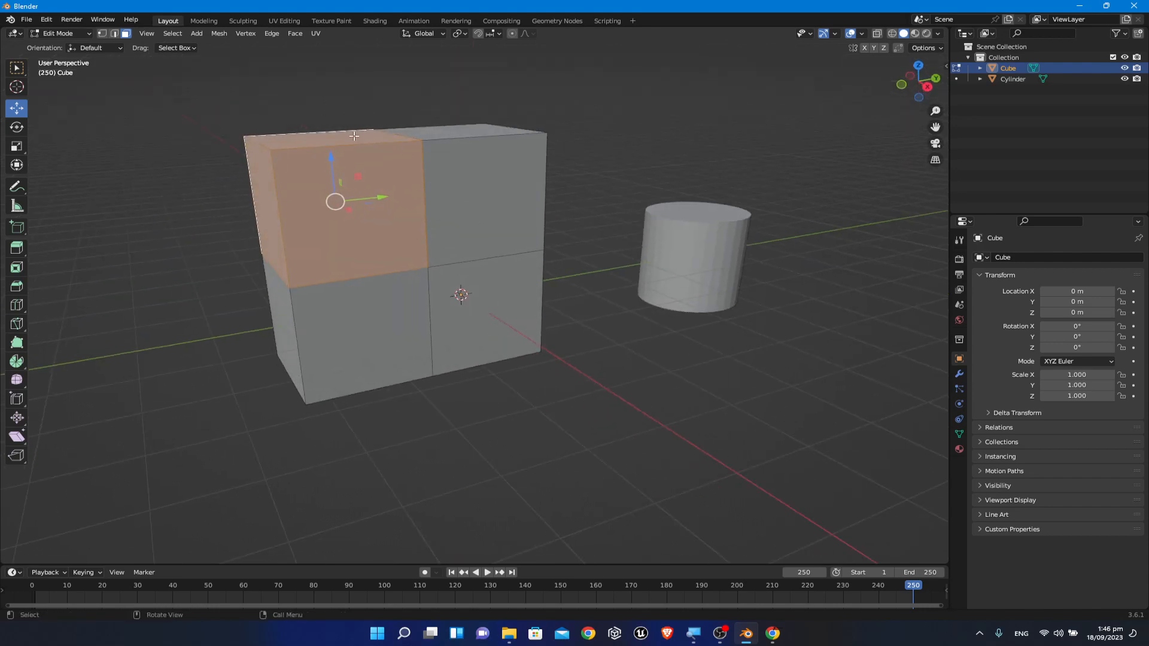
pyautogui.click(666, 472)
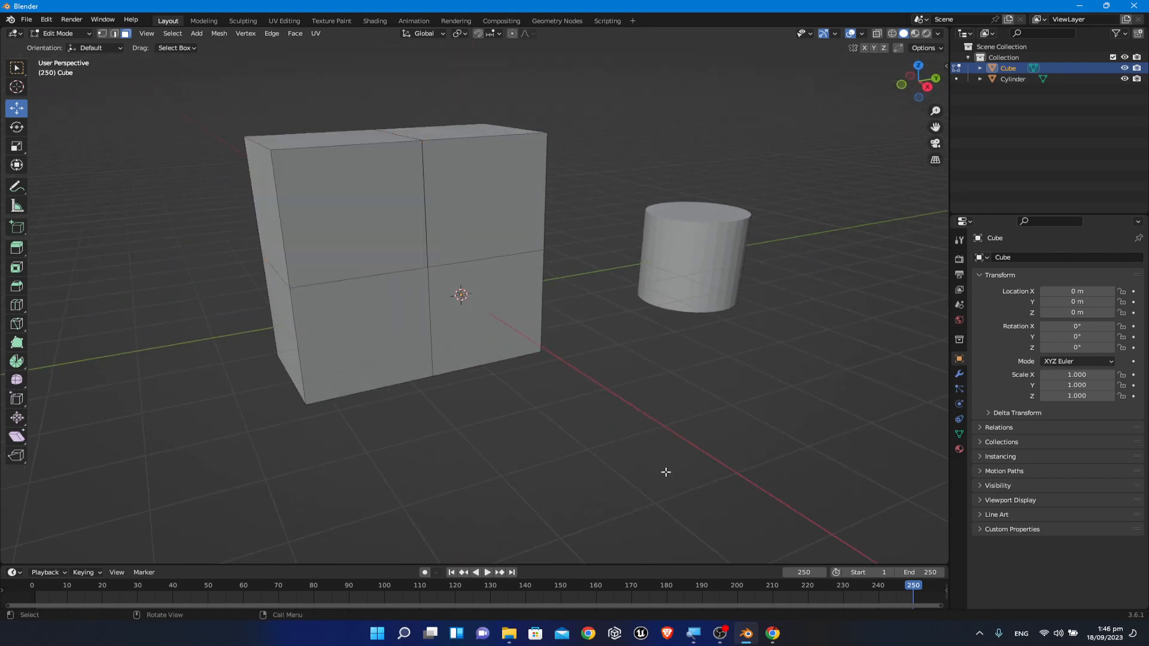
# Step: Undo the selections and the 2 m extrusion back to the L-shaped mesh with the raised block's top face selected
pyautogui.hotkey('ctrl', 'z')
pyautogui.hotkey('ctrl', 'z')
pyautogui.hotkey('ctrl', 'z')
pyautogui.hotkey('ctrl', 'z')
pyautogui.hotkey('ctrl', 'z')
pyautogui.hotkey('ctrl', 'z')
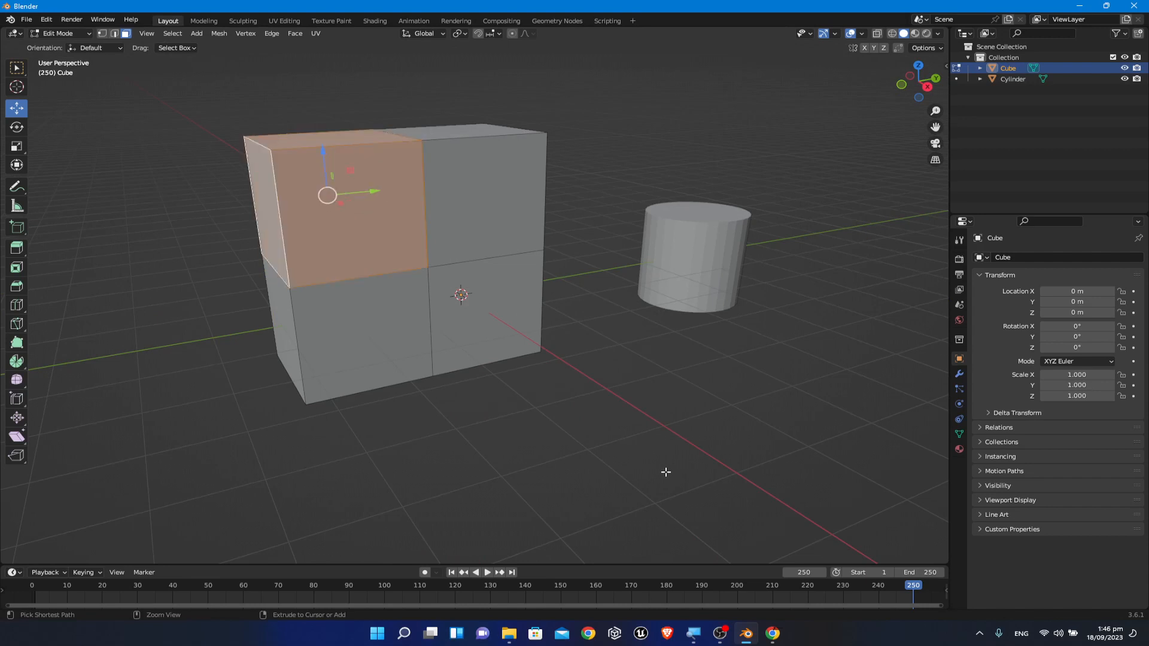
pyautogui.hotkey('ctrl', 'z')
pyautogui.hotkey('ctrl', 'z')
pyautogui.hotkey('ctrl', 'z')
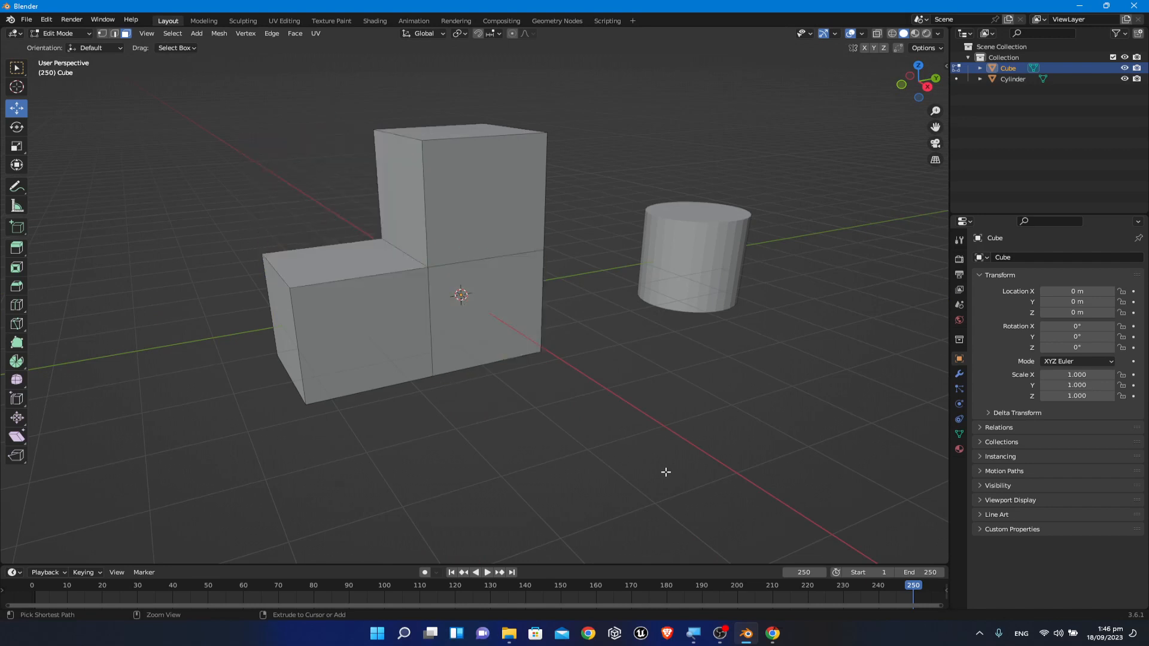
pyautogui.hotkey('ctrl', 'z')
pyautogui.hotkey('ctrl', 'z')
pyautogui.hotkey('ctrl', 'z')
pyautogui.hotkey('ctrl', 'z')
pyautogui.hotkey('ctrl', 'z')
pyautogui.hotkey('ctrl', 'z')
pyautogui.hotkey('ctrl', 'z')
pyautogui.hotkey('ctrl', 'z')
pyautogui.hotkey('ctrl', 'z')
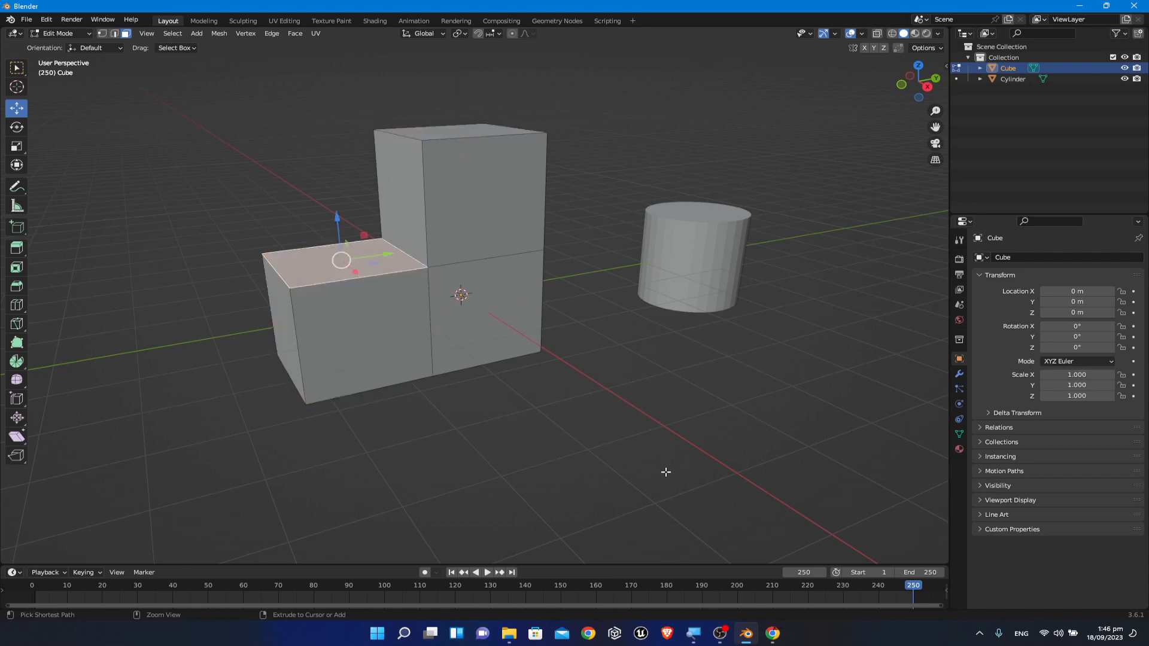
pyautogui.hotkey('ctrl', 'z')
pyautogui.hotkey('ctrl', 'z')
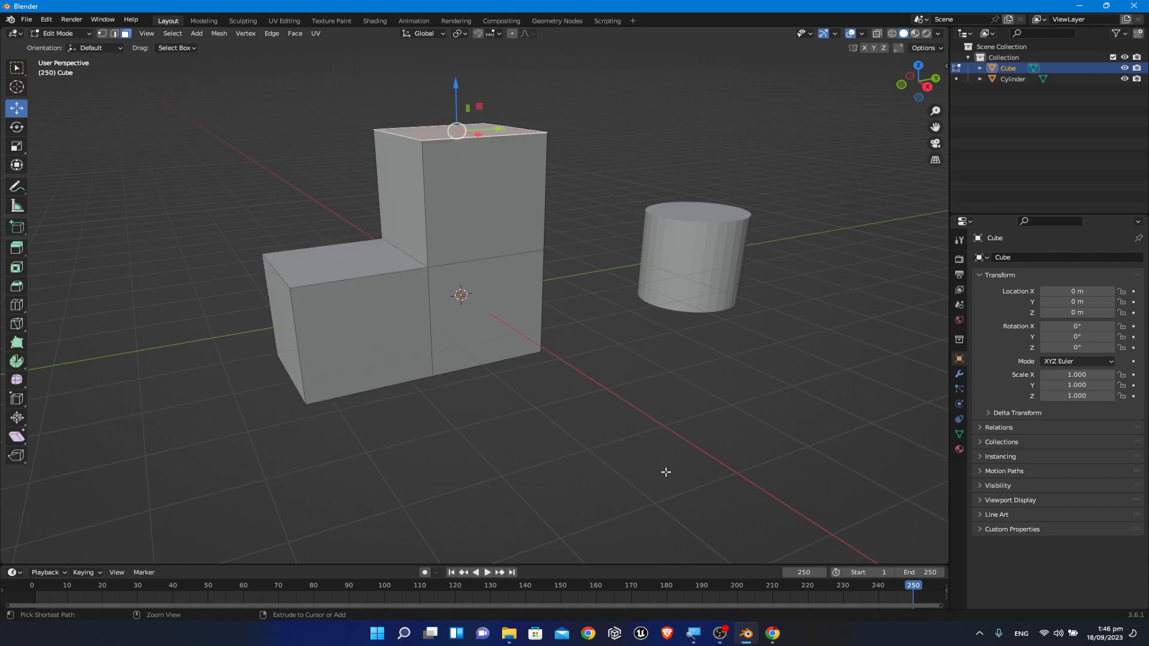
# Step: Select all faces of the raised upper block and delete them, including its remaining back face
pyautogui.moveTo(632, 419); pyautogui.dragTo(625, 440, button='middle')
pyautogui.scroll(1, 603, 201)
pyautogui.moveTo(626, 305); pyautogui.dragTo(611, 282, button='middle')
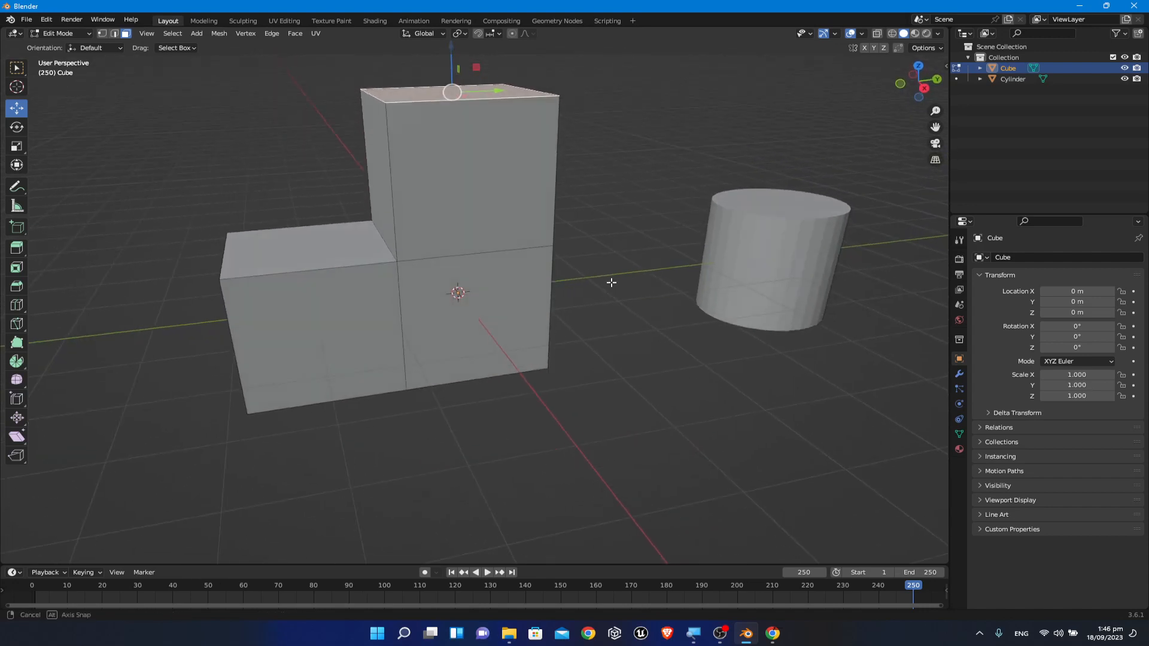
pyautogui.moveTo(622, 65); pyautogui.dragTo(304, 158)
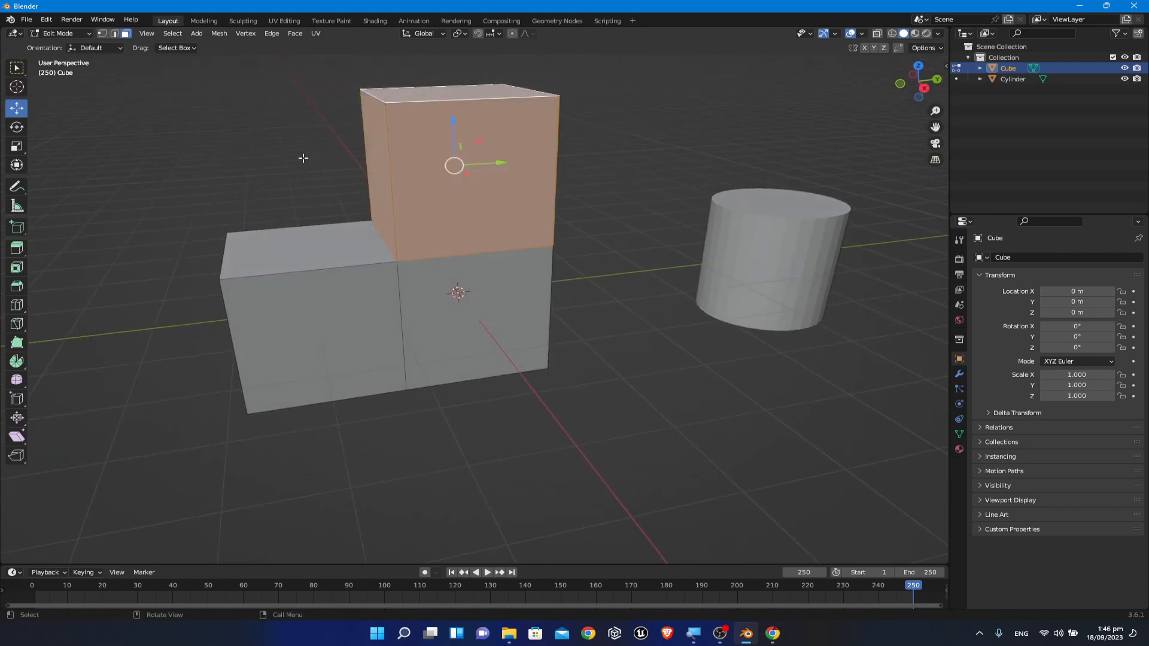
pyautogui.rightClick(304, 158)
pyautogui.press('x')
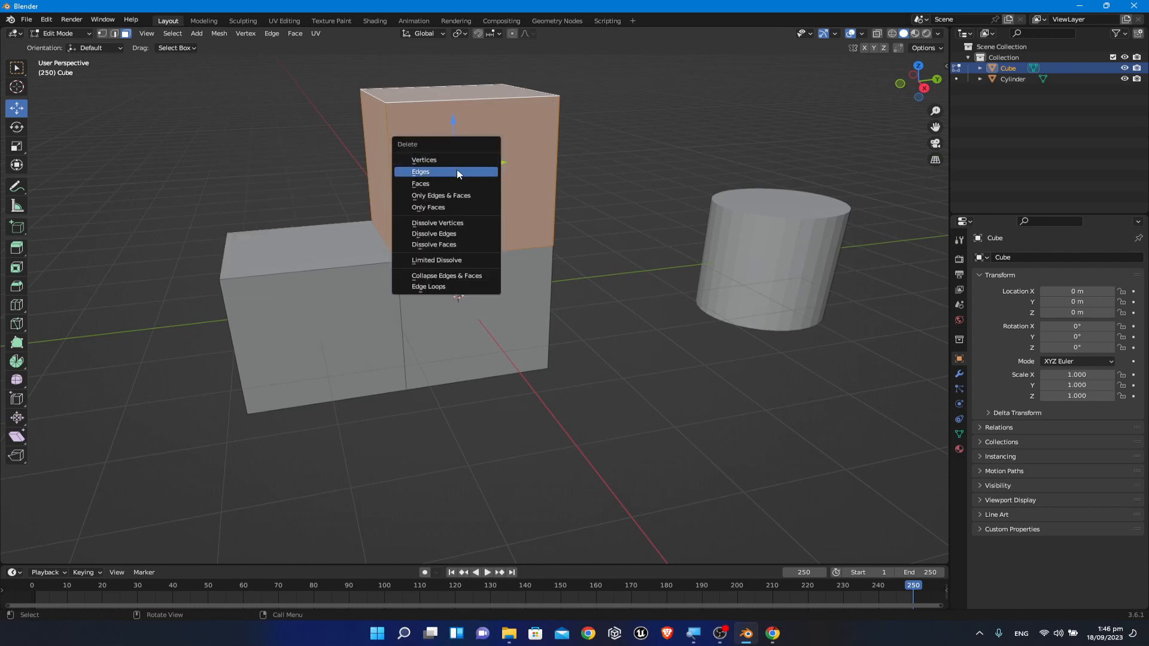
pyautogui.click(455, 181)
pyautogui.click(470, 133)
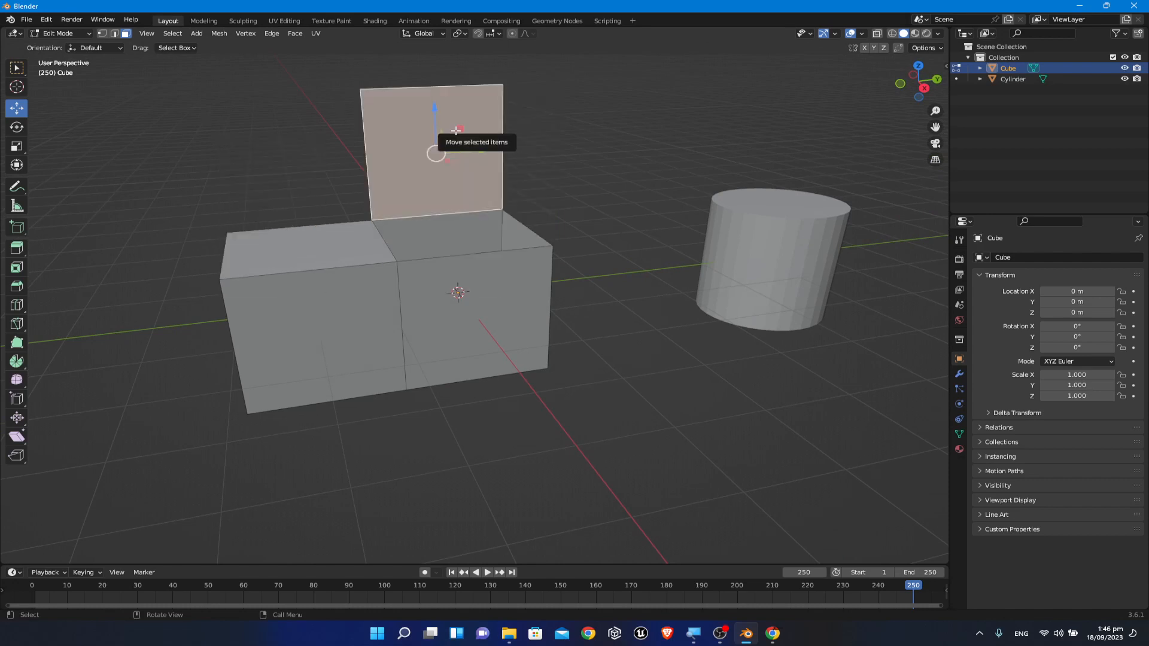
pyautogui.press('x')
pyautogui.click(433, 130)
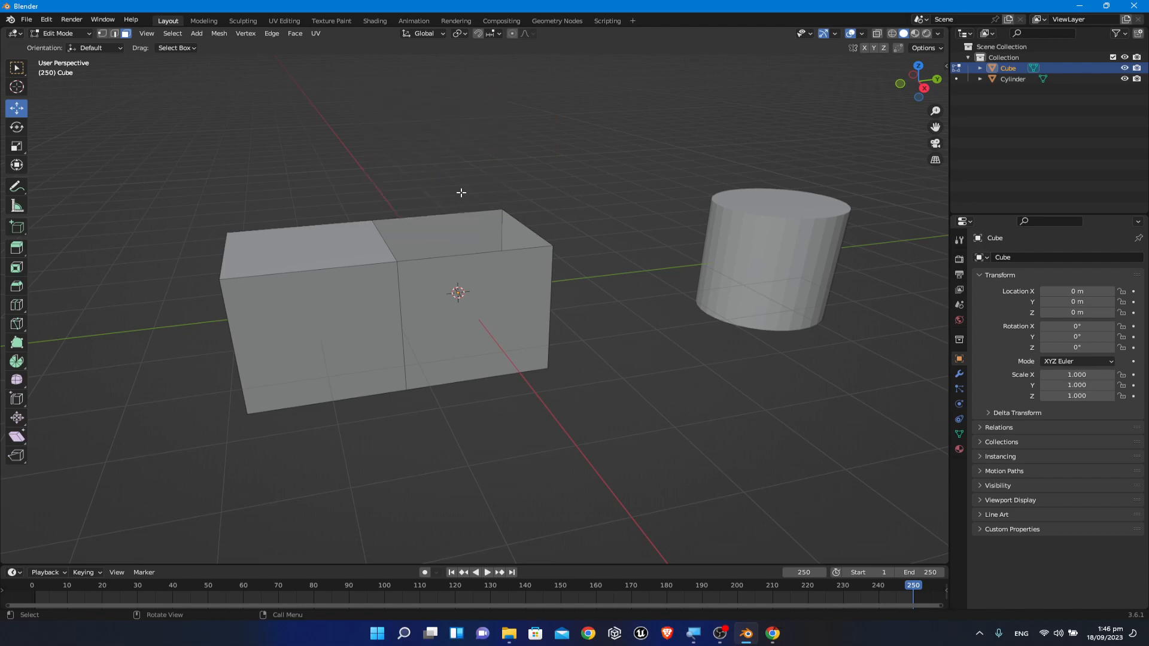
# Step: In edge select mode, select the edge loop around the open top and fill it with a new face
pyautogui.press('2')
pyautogui.keyDown('alt'); pyautogui.click(445, 257); pyautogui.keyUp('alt')
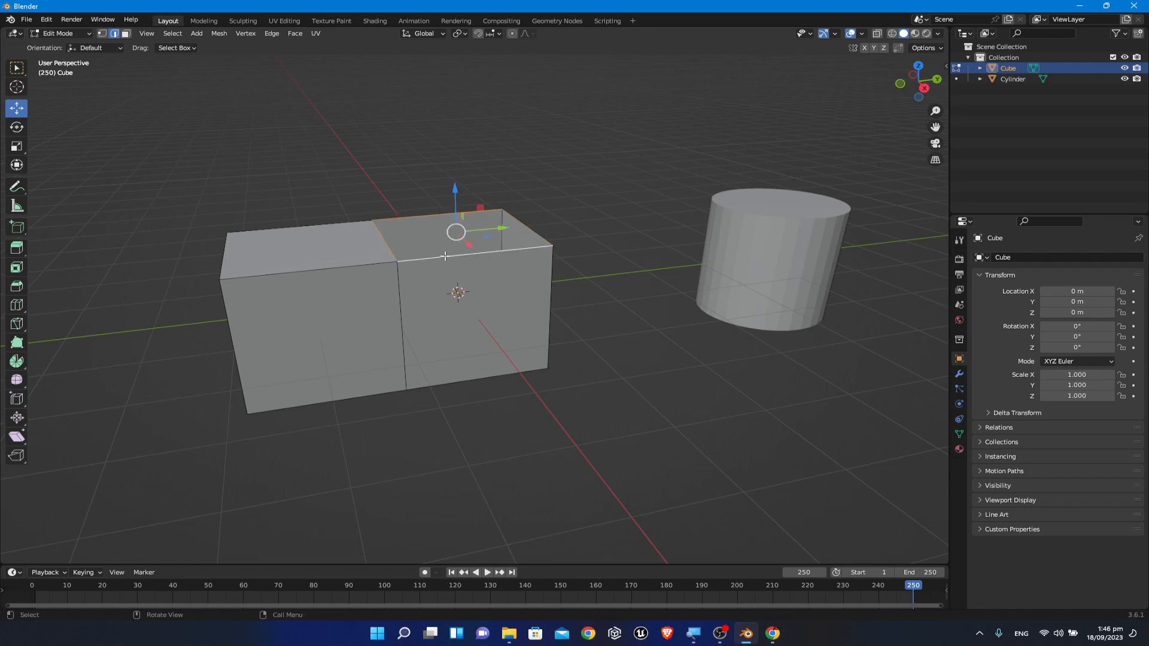
pyautogui.press('f')
pyautogui.click(566, 245)
pyautogui.keyDown('alt'); pyautogui.moveTo(627, 388); pyautogui.dragTo(585, 385, button='middle'); pyautogui.keyUp('alt')
pyautogui.click(145, 254)
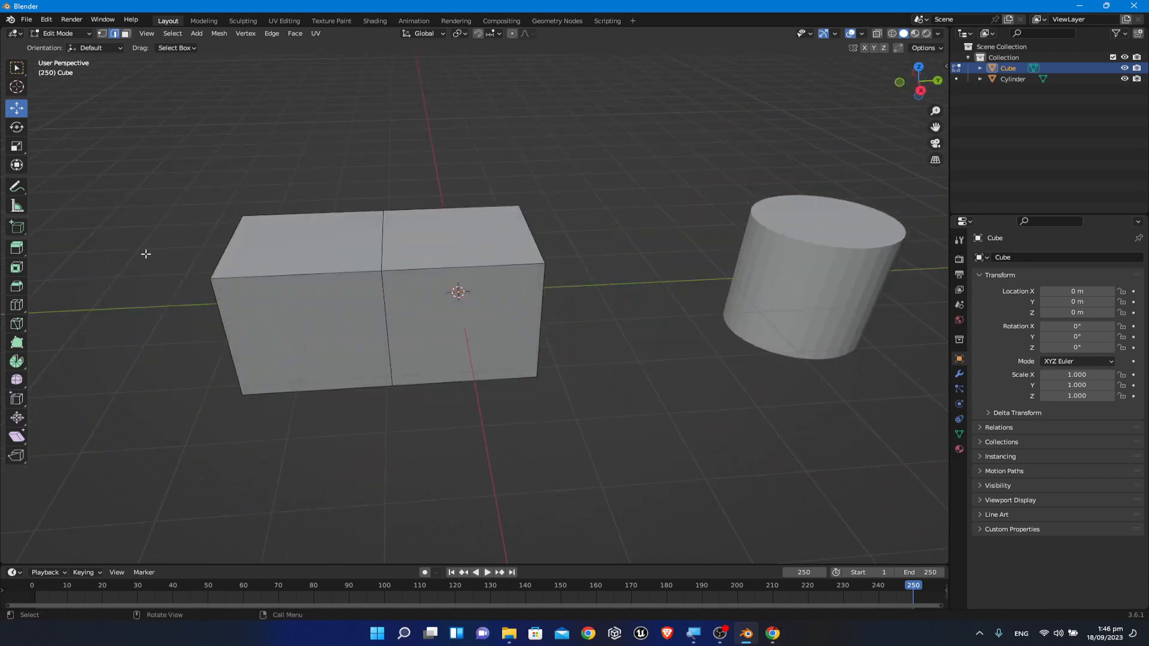
# Step: Switch to face select mode, try selecting the two top faces individually and together, and clear the selection
pyautogui.press('3')
pyautogui.moveTo(149, 134); pyautogui.dragTo(317, 285, button='middle')
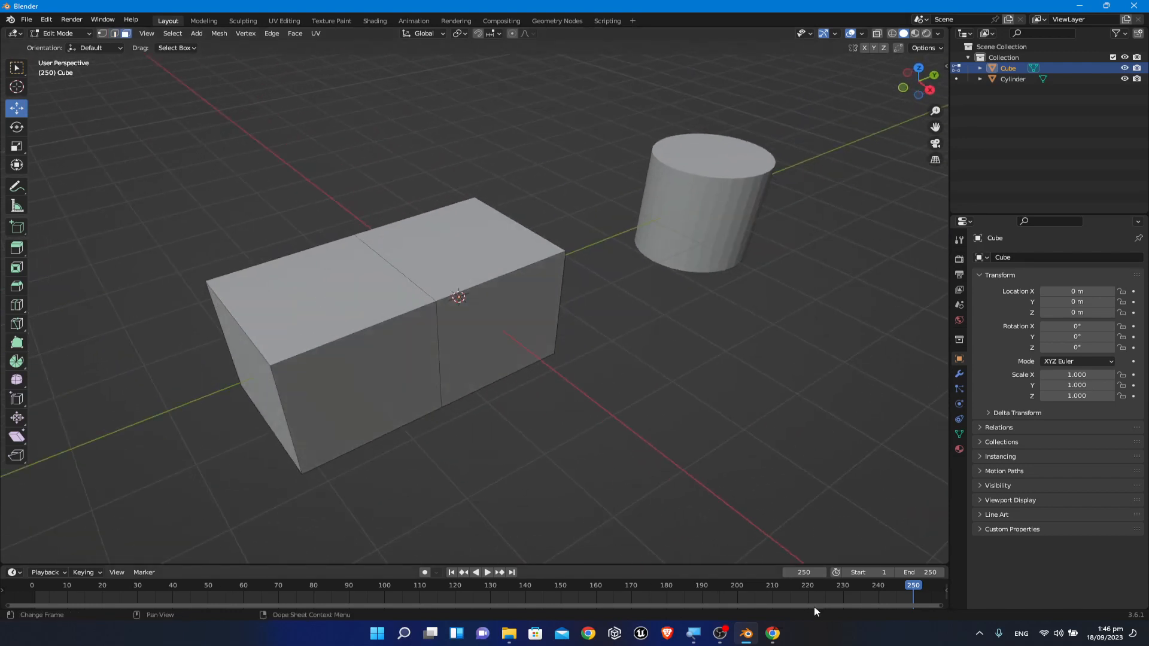
pyautogui.click(353, 304)
pyautogui.click(423, 251)
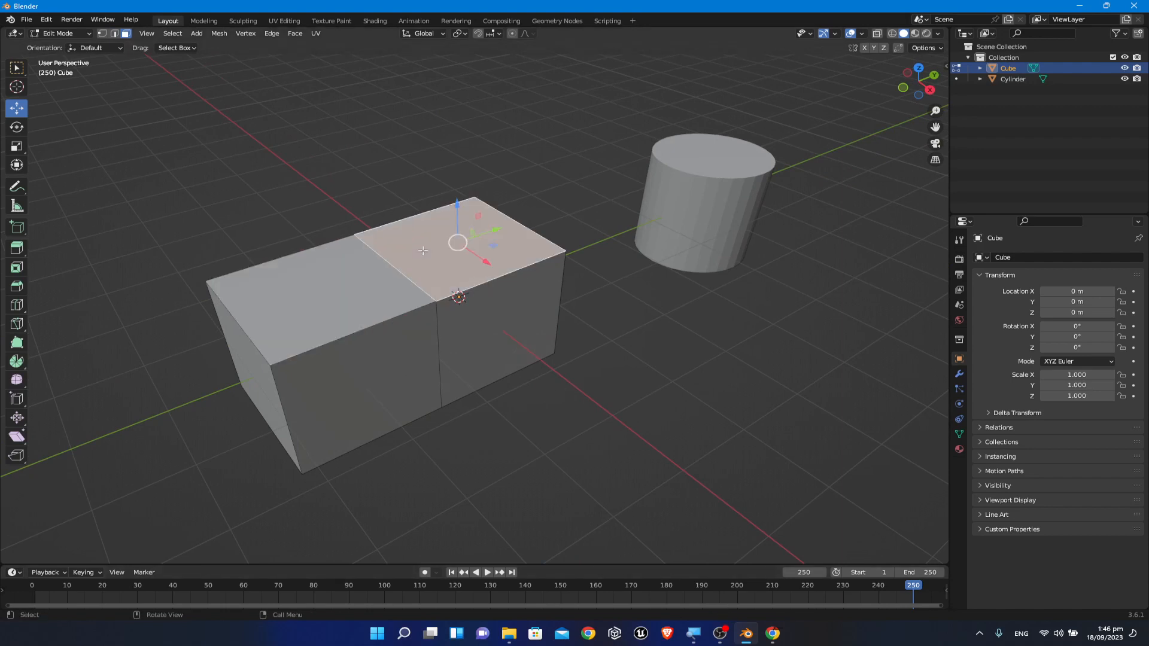
pyautogui.click(390, 310)
pyautogui.click(490, 239)
pyautogui.keyDown('shift'); pyautogui.click(320, 310); pyautogui.keyUp('shift')
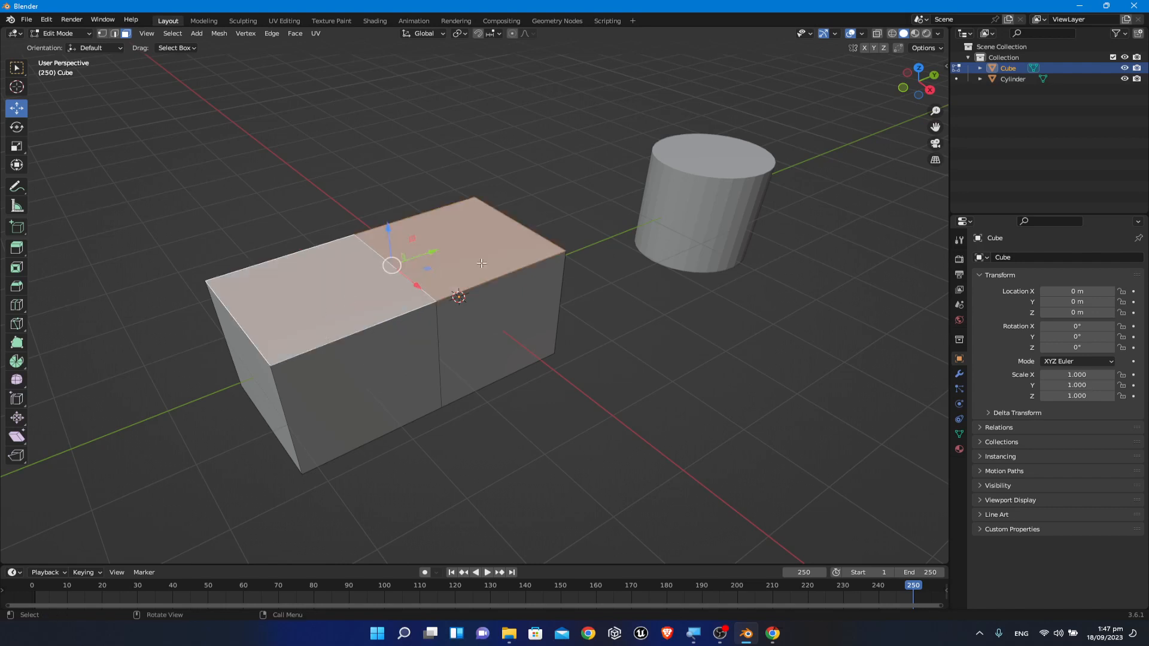
pyautogui.click(621, 324)
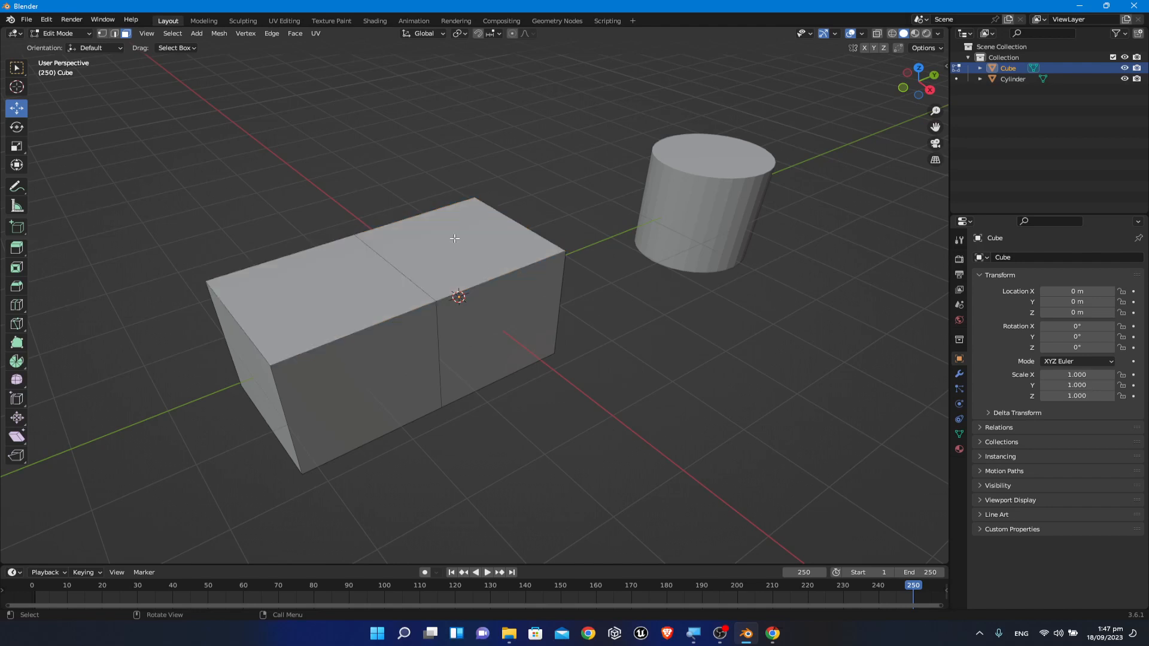
# Step: Extrude both top faces of the block together 2 m upward, then clear the selection
pyautogui.click(455, 238)
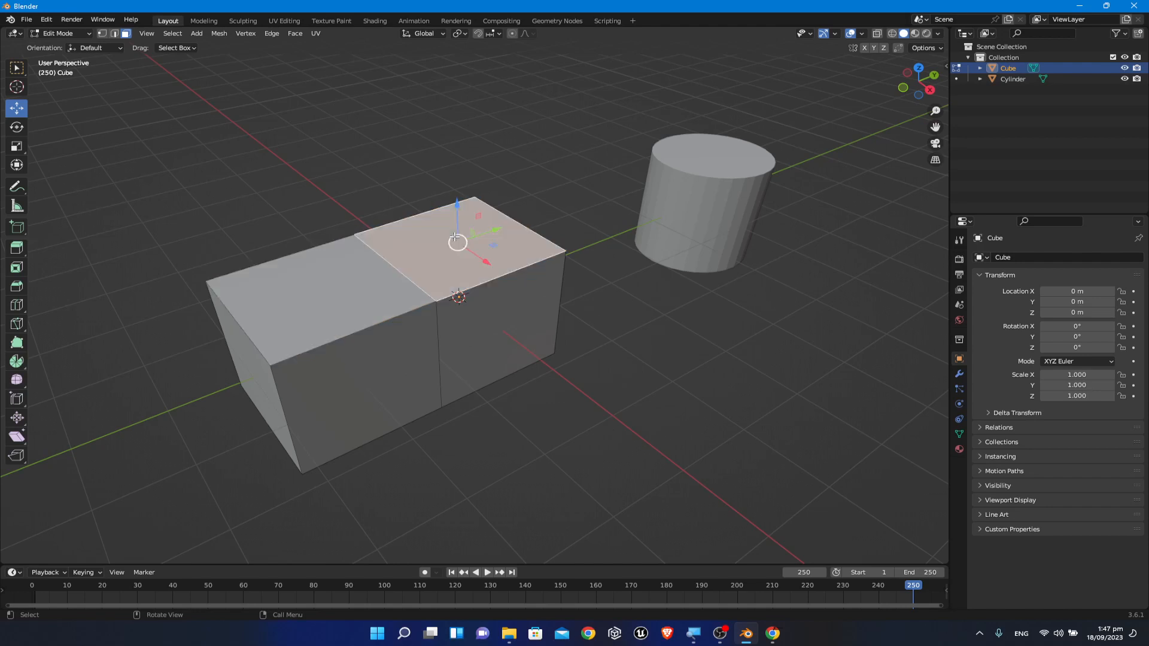
pyautogui.keyDown('shift'); pyautogui.click(334, 294); pyautogui.keyUp('shift')
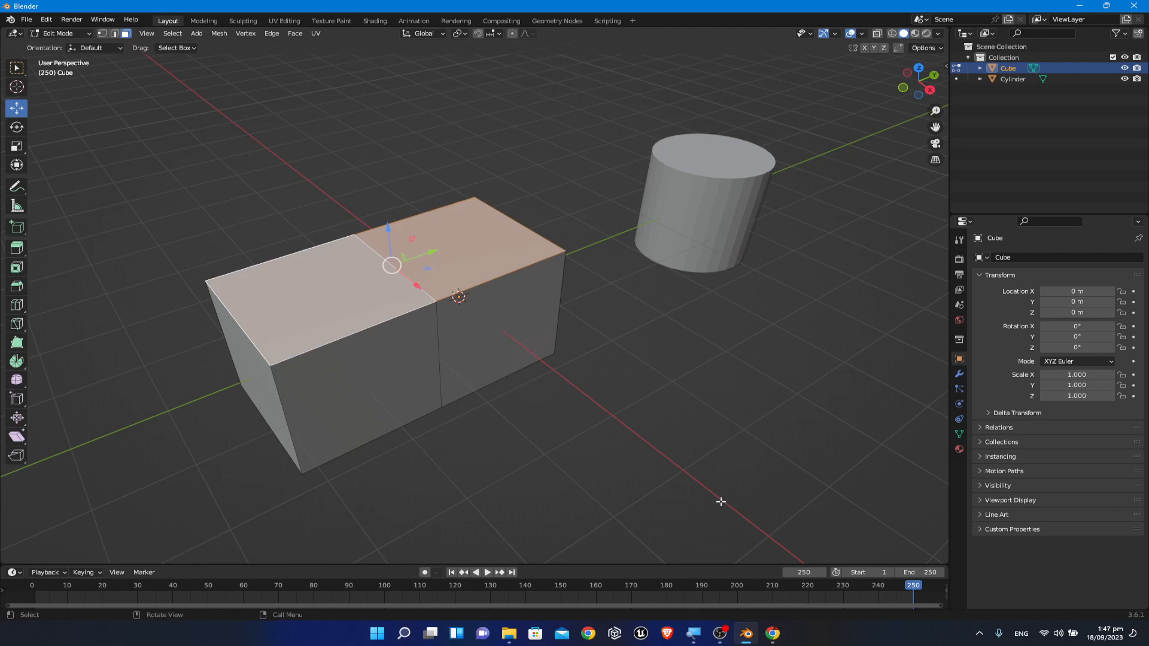
pyautogui.press('e')
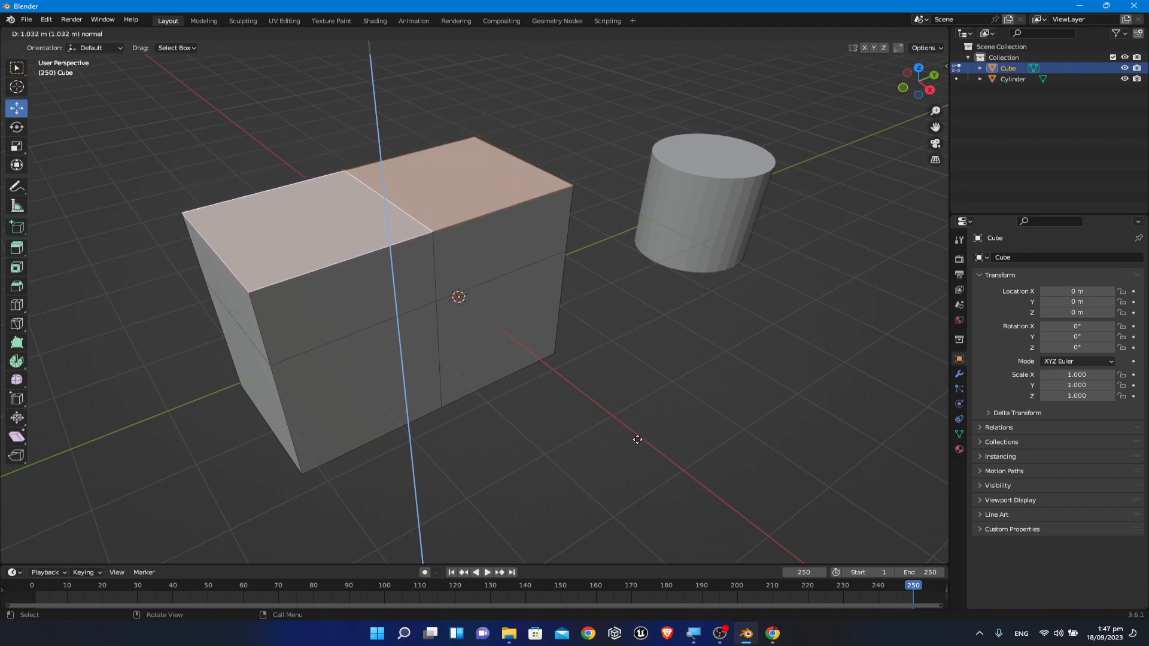
pyautogui.press('ctrl')
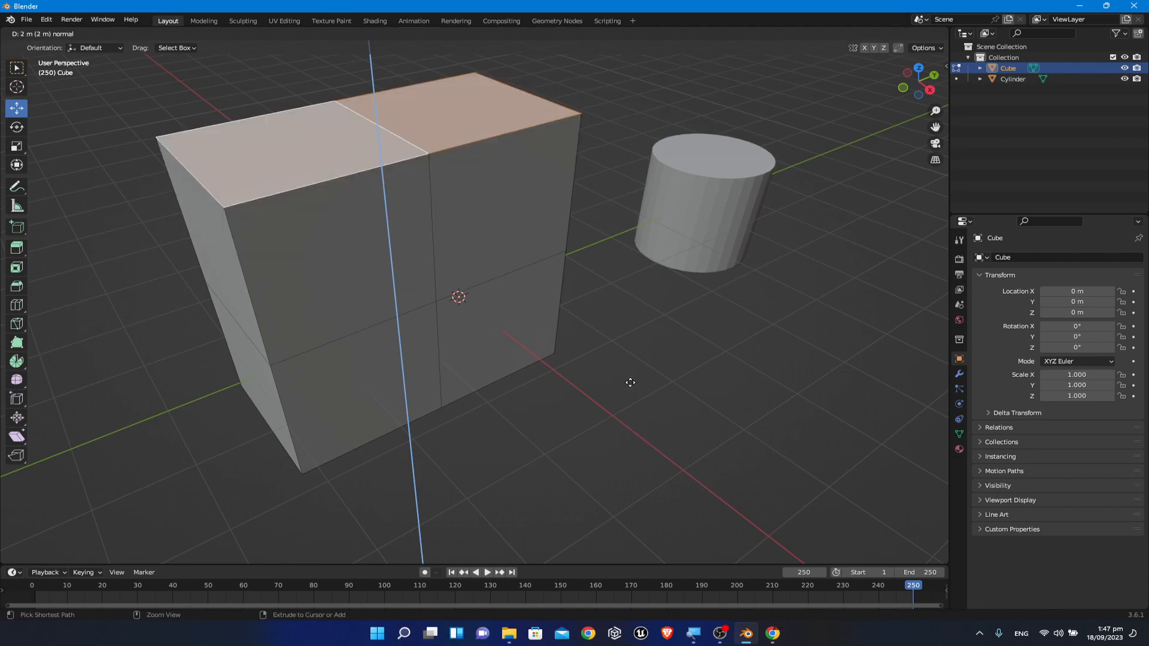
pyautogui.click(627, 375)
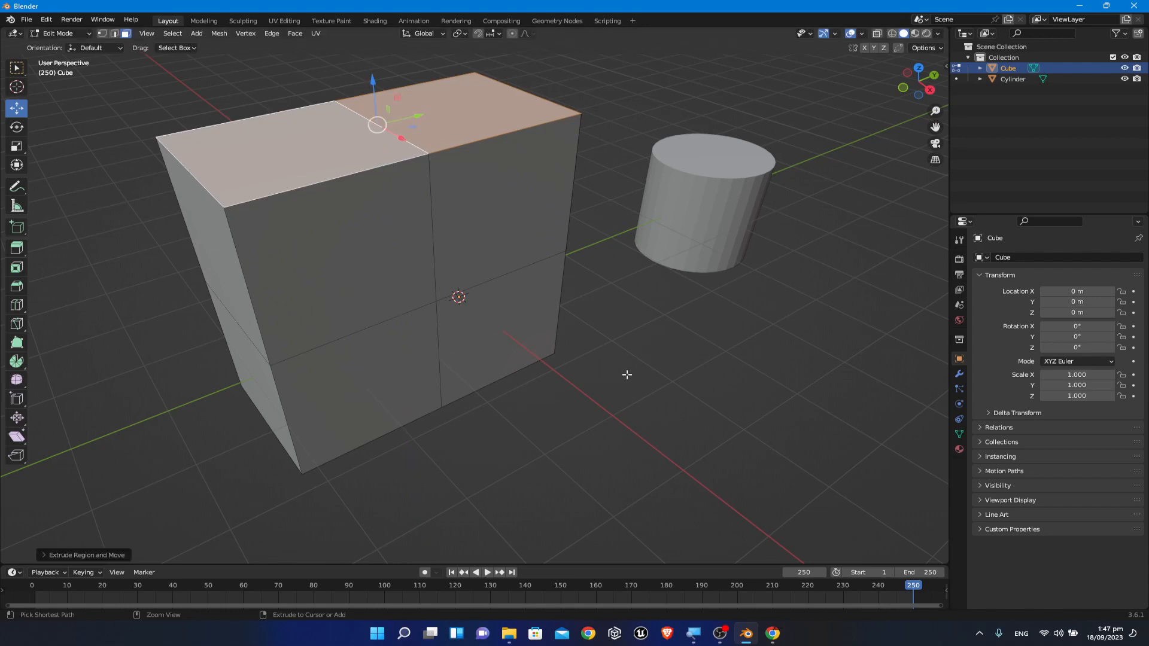
pyautogui.moveTo(624, 374); pyautogui.dragTo(628, 407, button='middle')
pyautogui.click(626, 211)
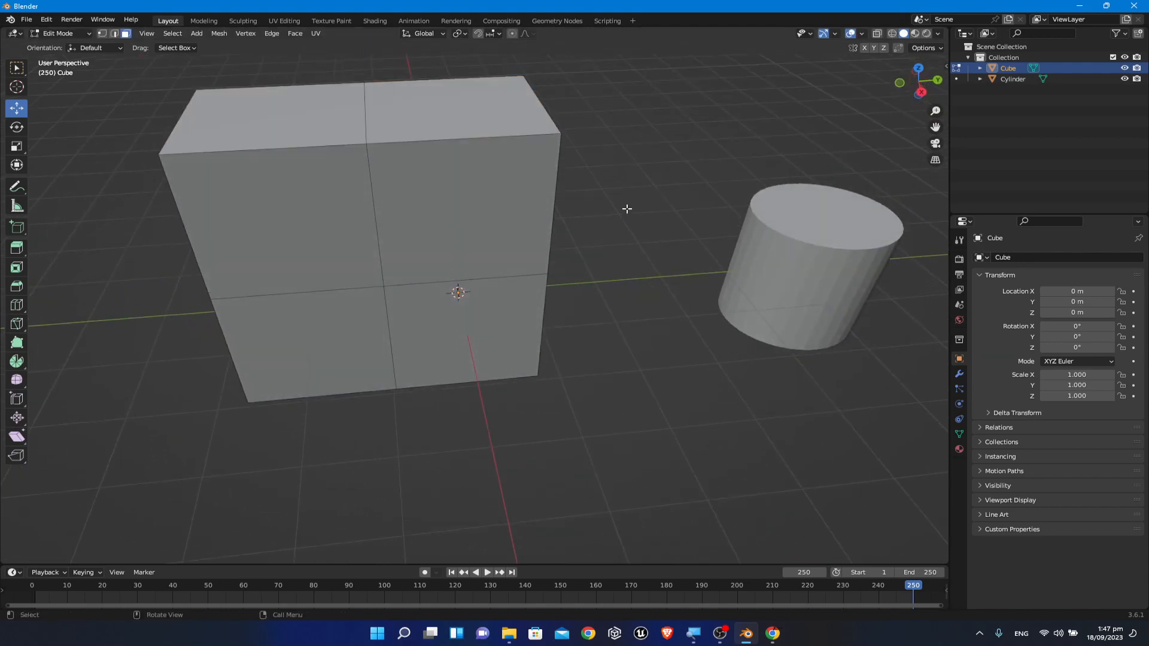
# Step: Try moving each of the two top faces separately along the Y axis, undoing each move and clearing the selection
pyautogui.click(488, 104)
pyautogui.moveTo(503, 104); pyautogui.dragTo(712, 96)
pyautogui.hotkey('ctrl', 'z')
pyautogui.click(352, 118)
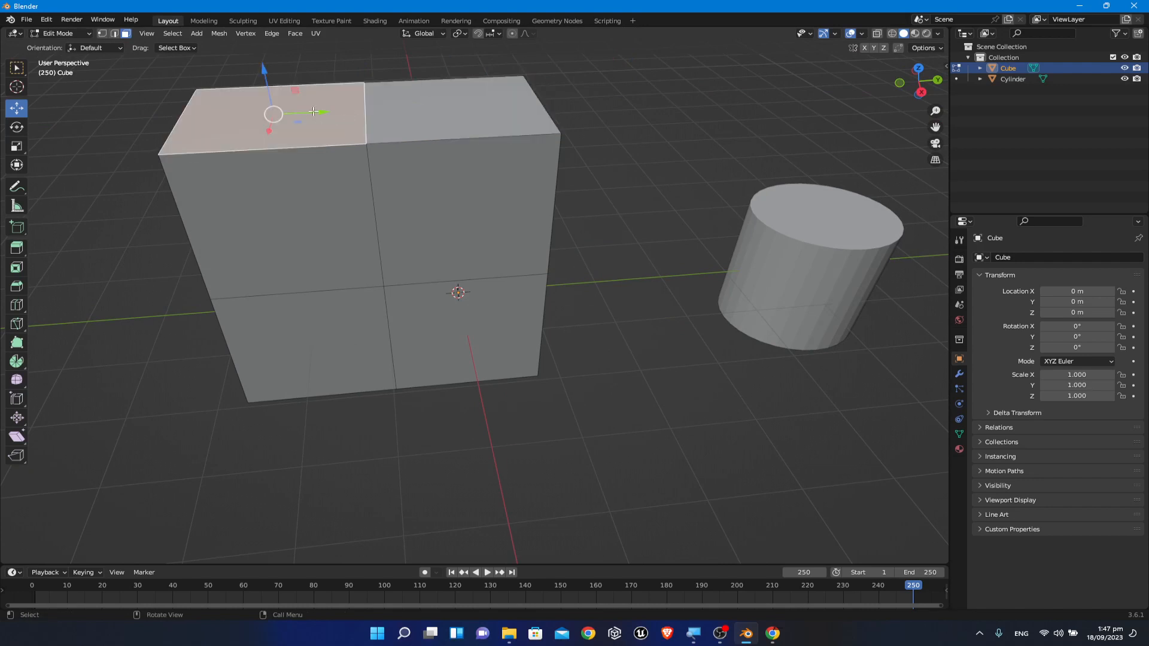
pyautogui.moveTo(313, 111); pyautogui.dragTo(174, 118)
pyautogui.hotkey('ctrl', 'z')
pyautogui.click(694, 450)
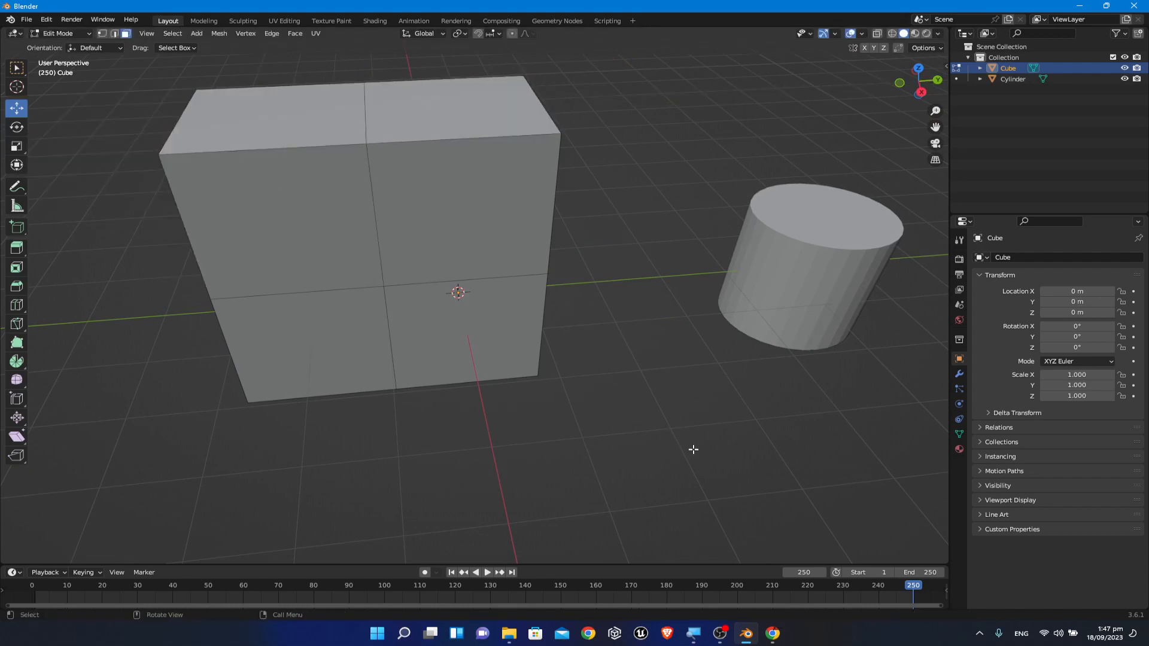
# Step: Select the two top faces of the taller block together and clear the selection
pyautogui.moveTo(694, 449)
pyautogui.mouseDown(button='middle')
pyautogui.moveTo(637, 423)
pyautogui.moveTo(704, 437)
pyautogui.mouseUp(button='middle')
pyautogui.moveTo(639, 411); pyautogui.dragTo(695, 430, button='middle')
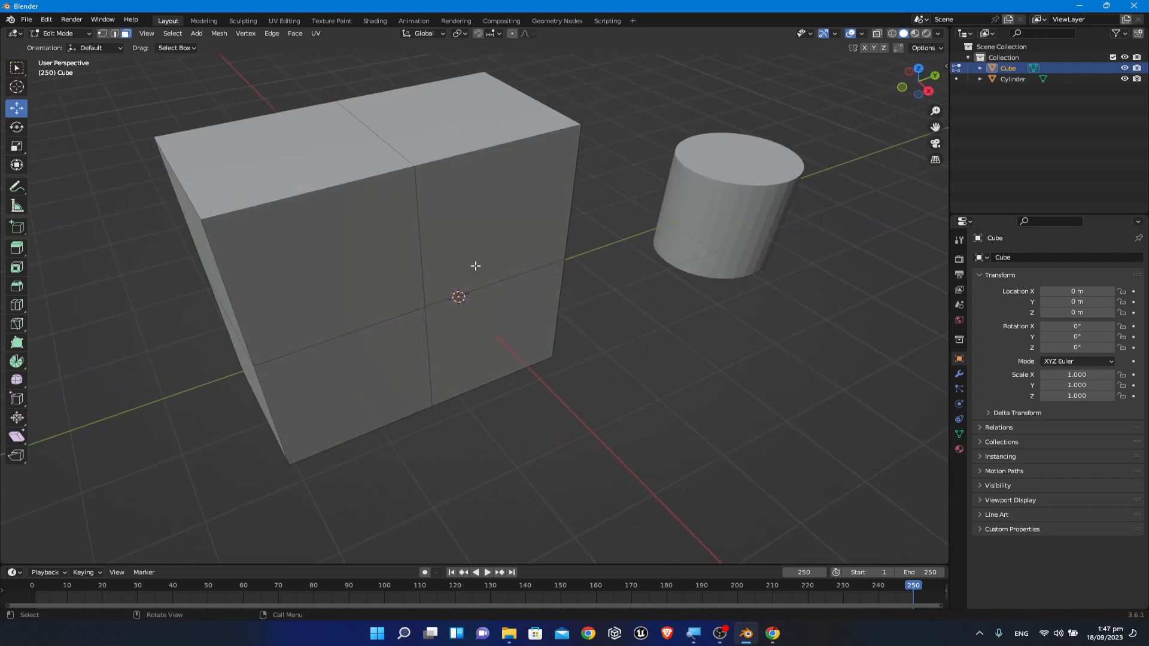
pyautogui.click(446, 129)
pyautogui.keyDown('shift'); pyautogui.click(285, 134); pyautogui.keyUp('shift')
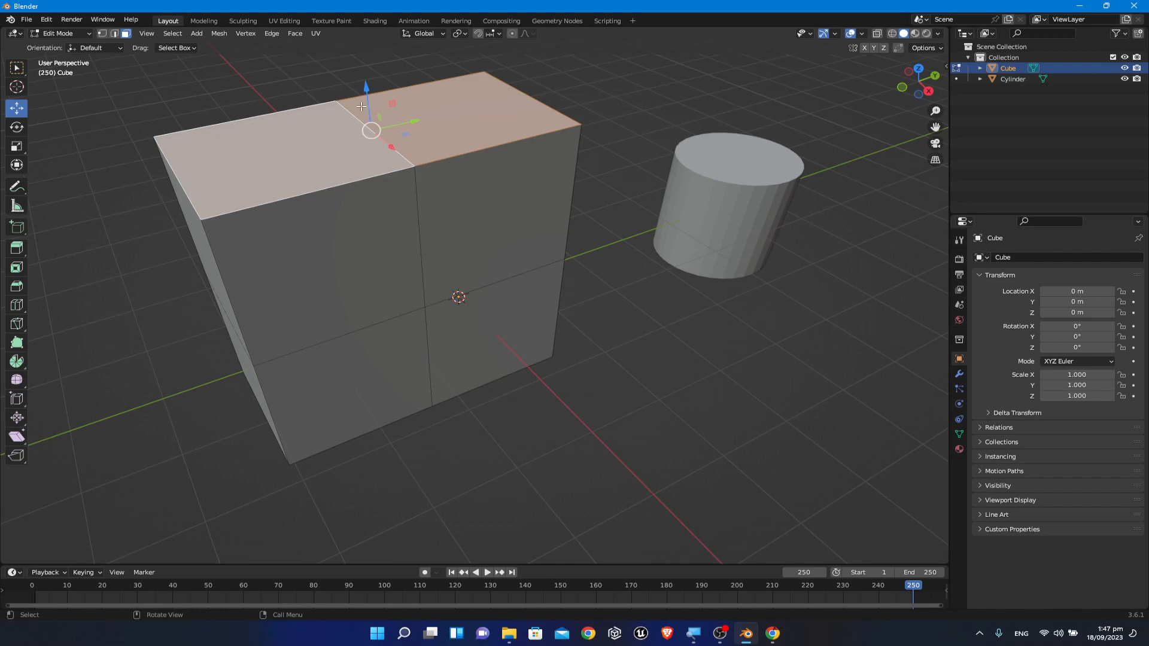
pyautogui.click(646, 378)
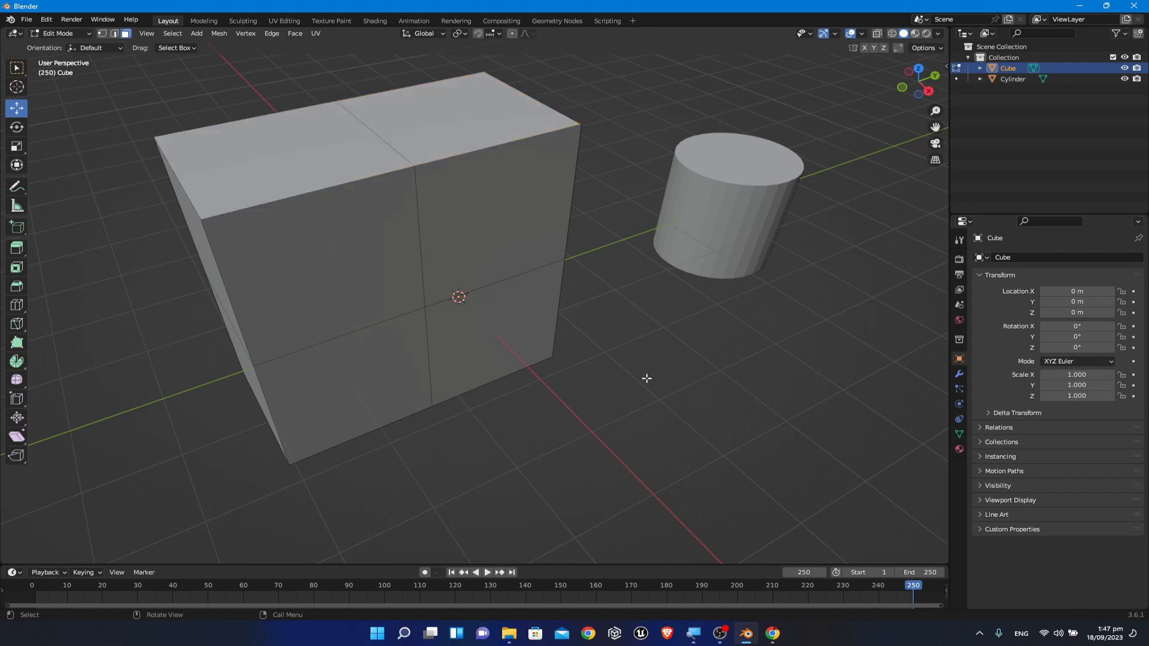
# Step: With Extrude Region, extrude the lower face at the +Y end of the block's +X side inward about 0.95 m along the X axis
pyautogui.click(17, 247)
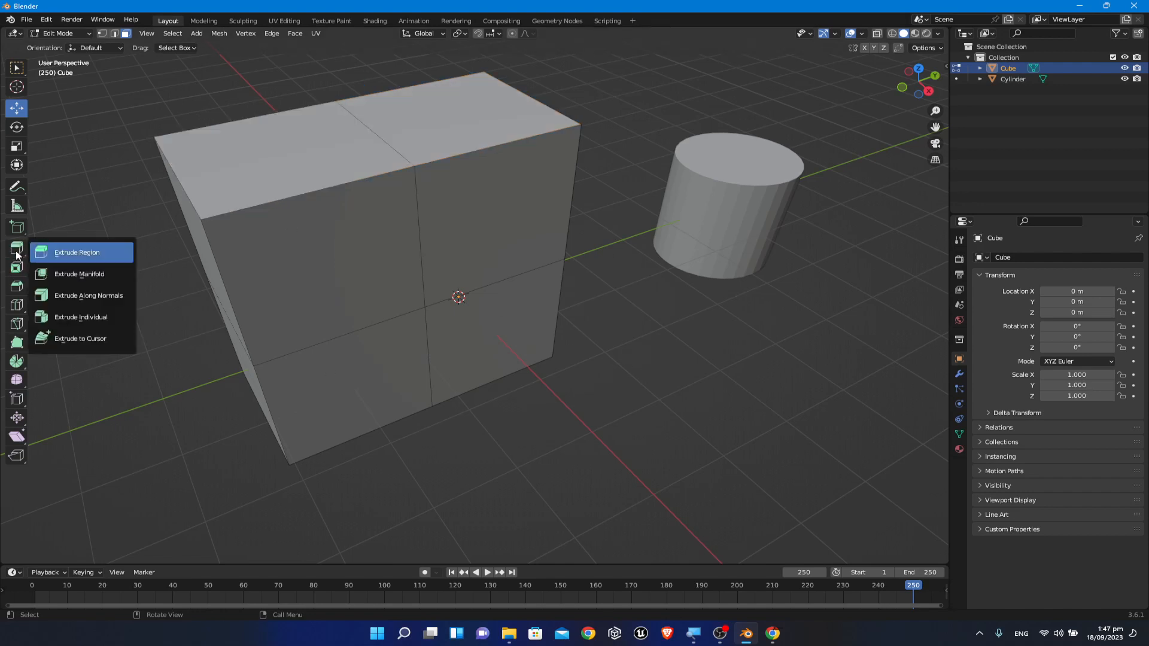
pyautogui.click(91, 253)
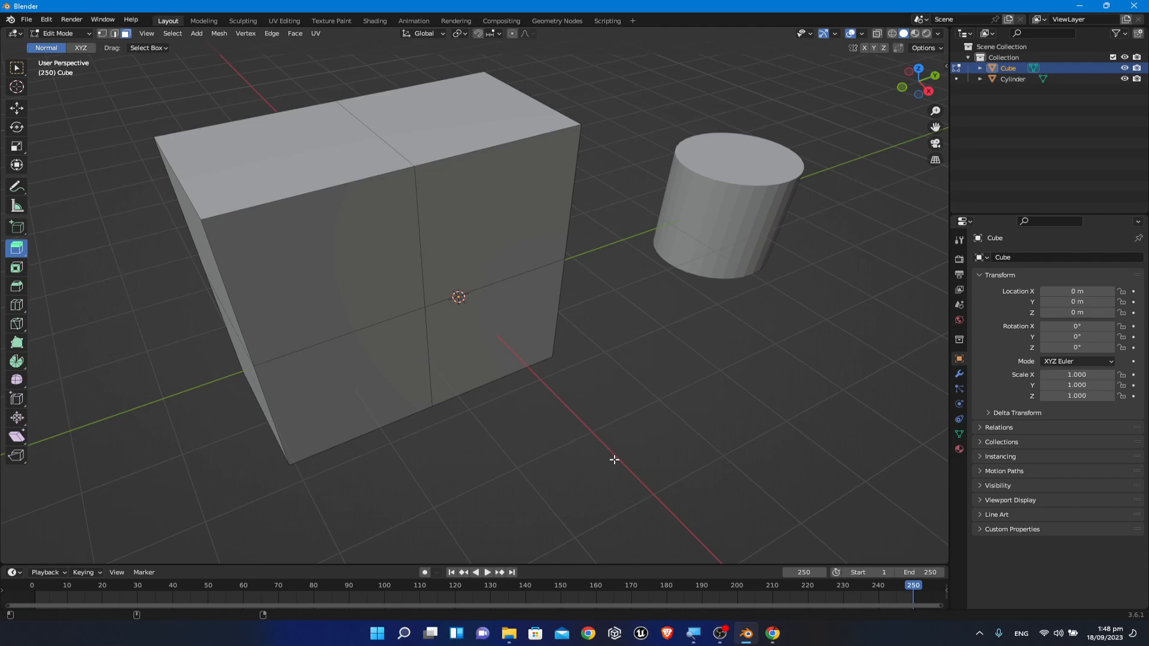
pyautogui.moveTo(649, 411); pyautogui.dragTo(461, 272, button='middle')
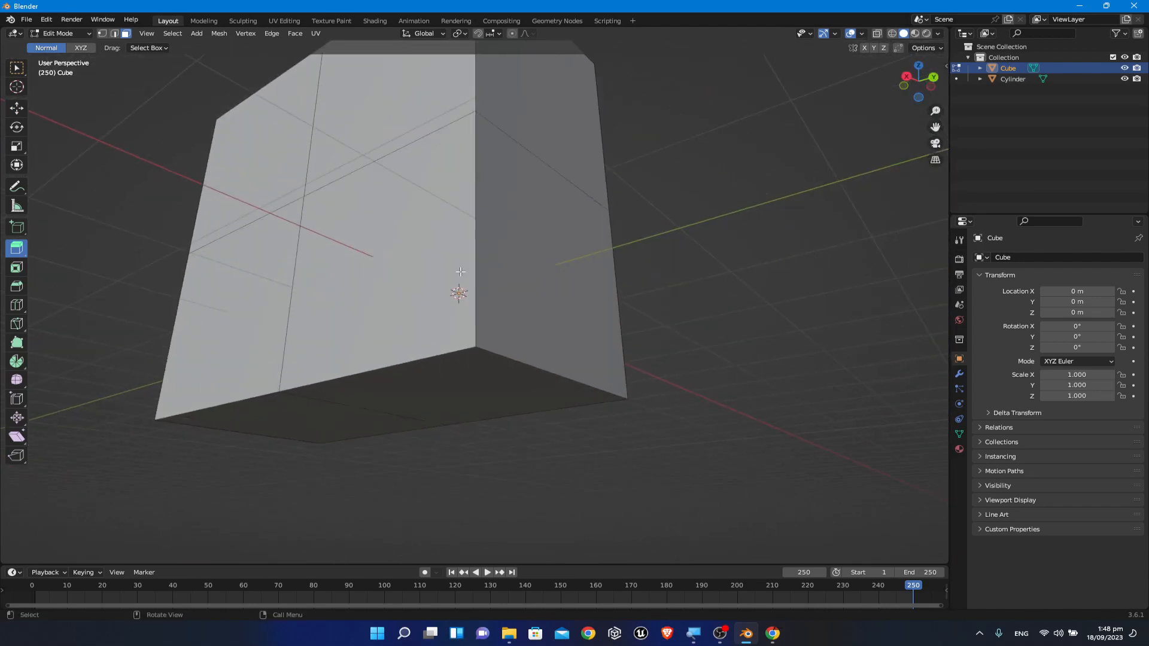
pyautogui.click(450, 263)
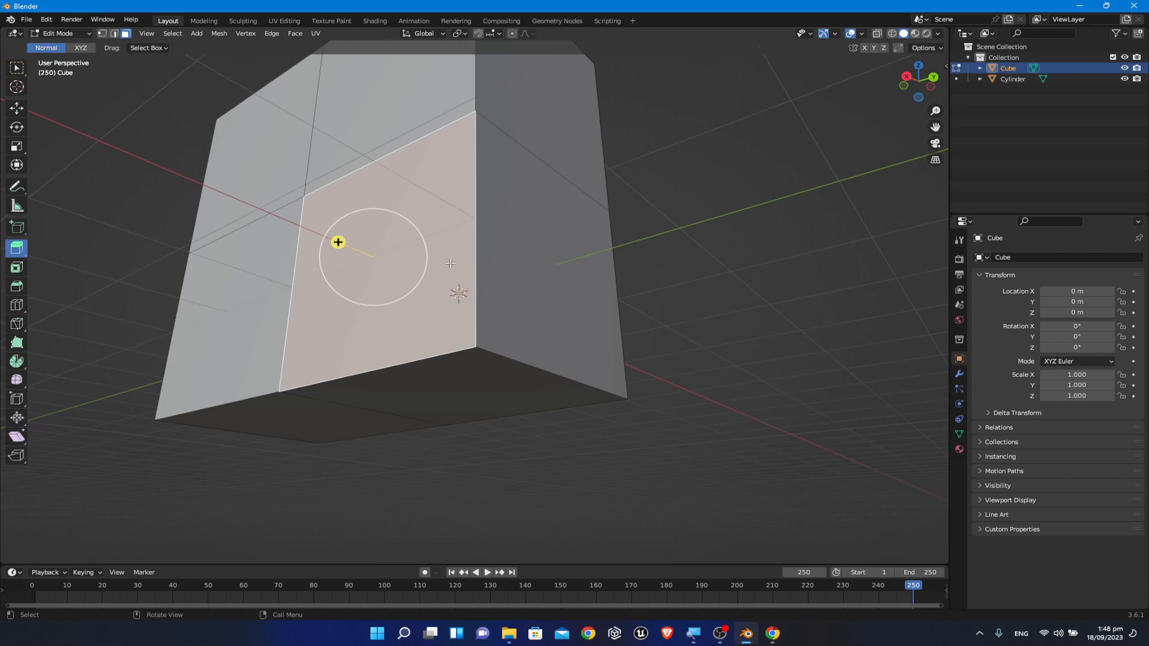
pyautogui.press('e')
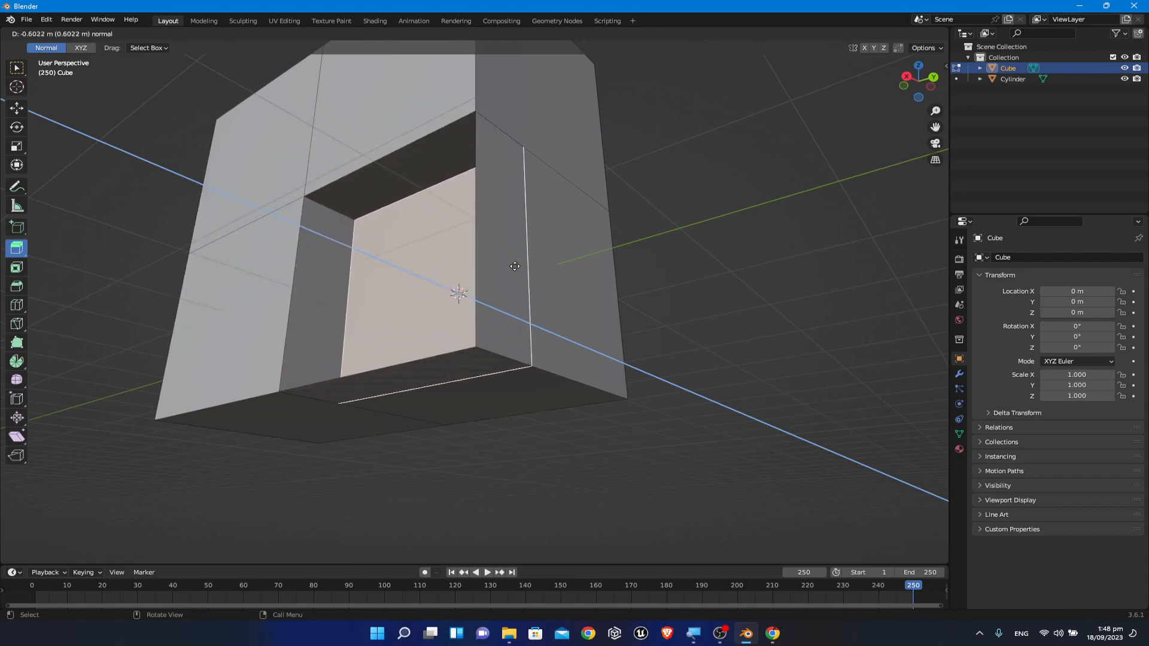
pyautogui.press('x')
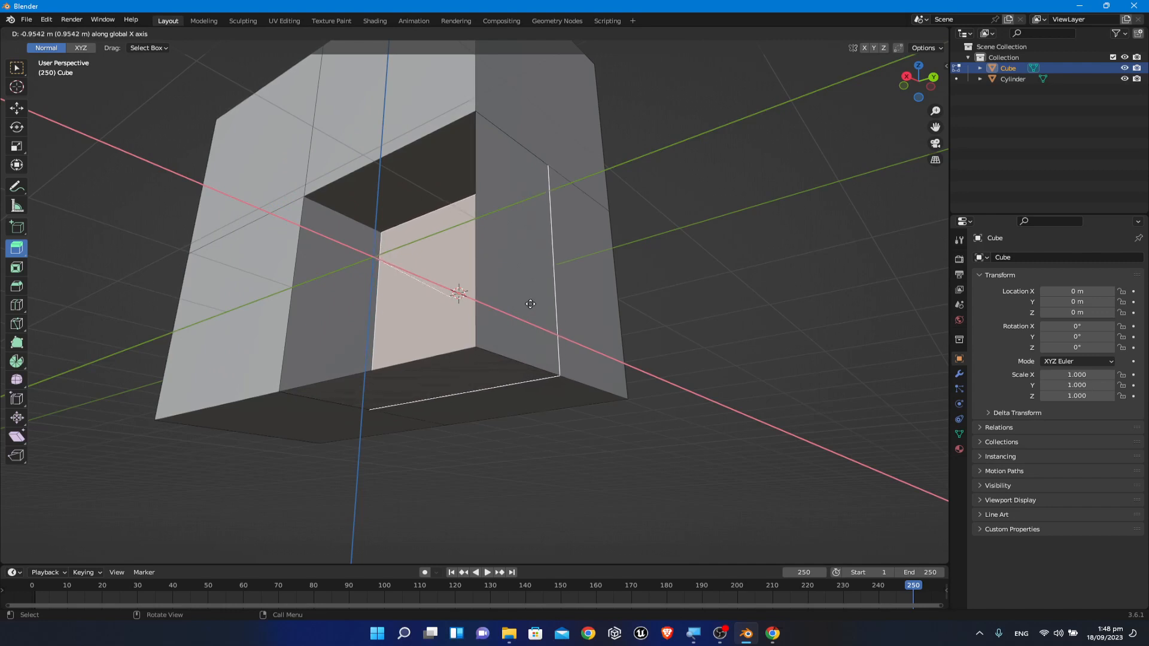
pyautogui.click(530, 305)
# Step: Examine the recess and its leftover outer faces from several angles, and undo the inward extrusion
pyautogui.moveTo(562, 401); pyautogui.dragTo(591, 268, button='middle')
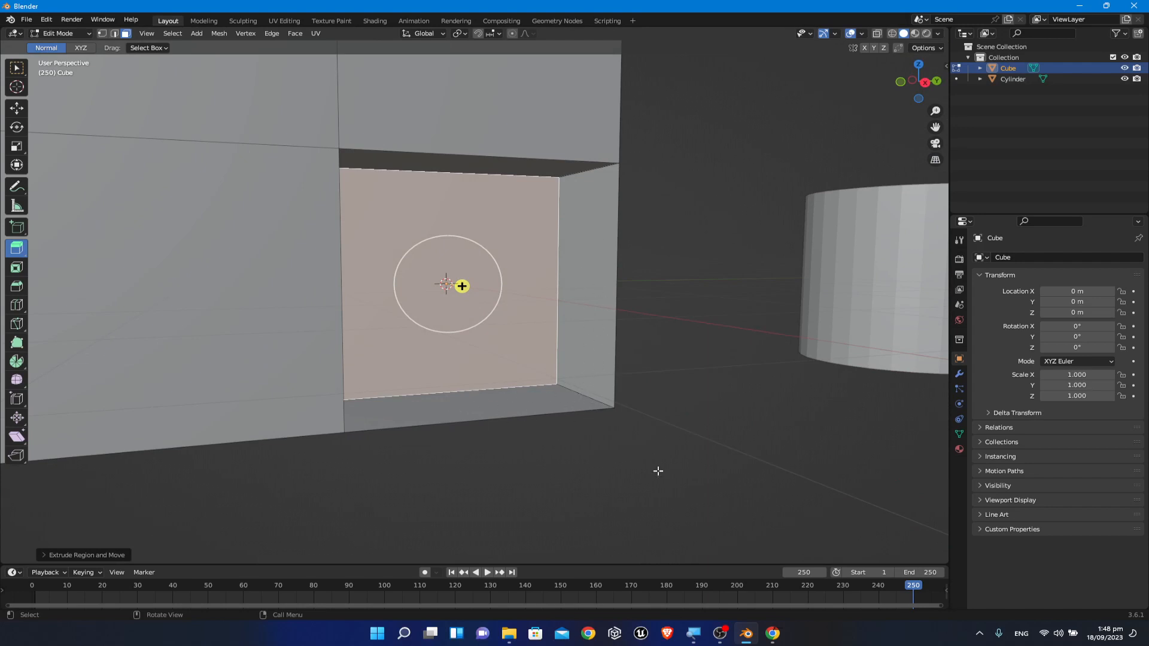
pyautogui.moveTo(659, 473); pyautogui.dragTo(626, 423, button='middle')
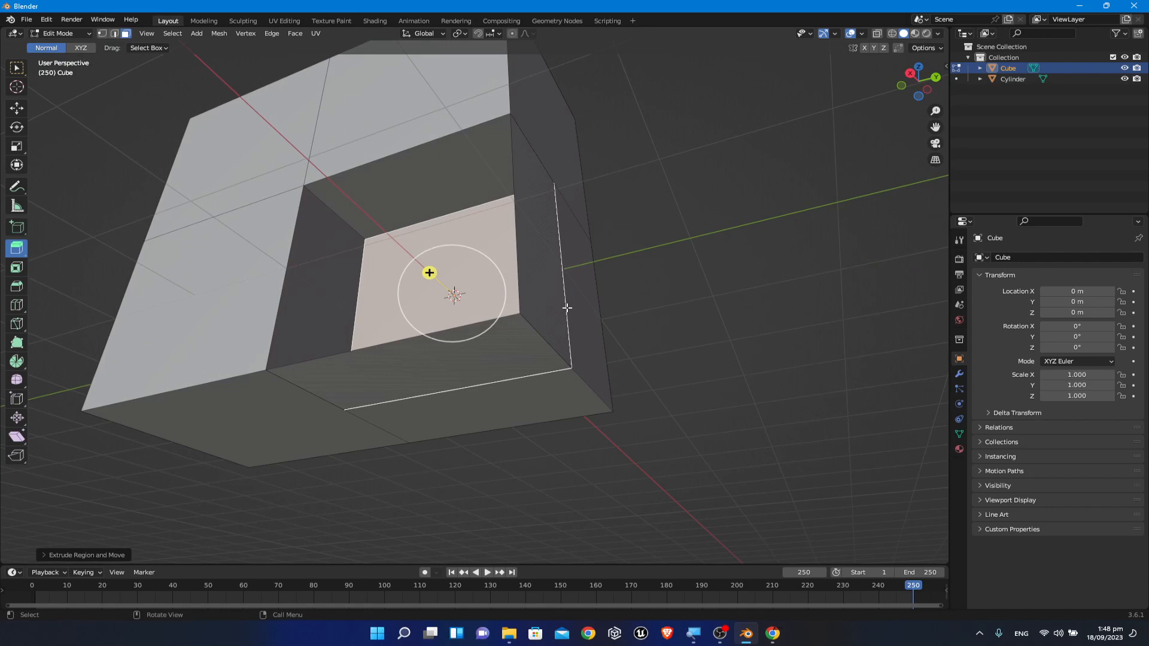
pyautogui.moveTo(600, 297); pyautogui.dragTo(692, 361, button='middle')
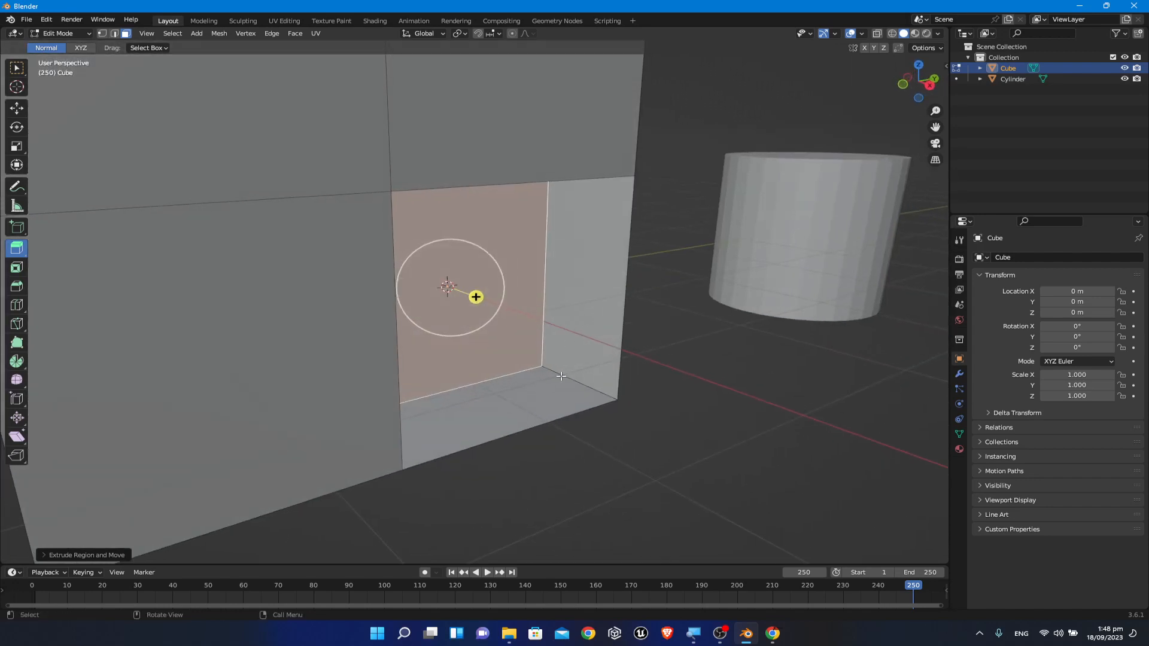
pyautogui.moveTo(701, 442); pyautogui.dragTo(602, 403, button='middle')
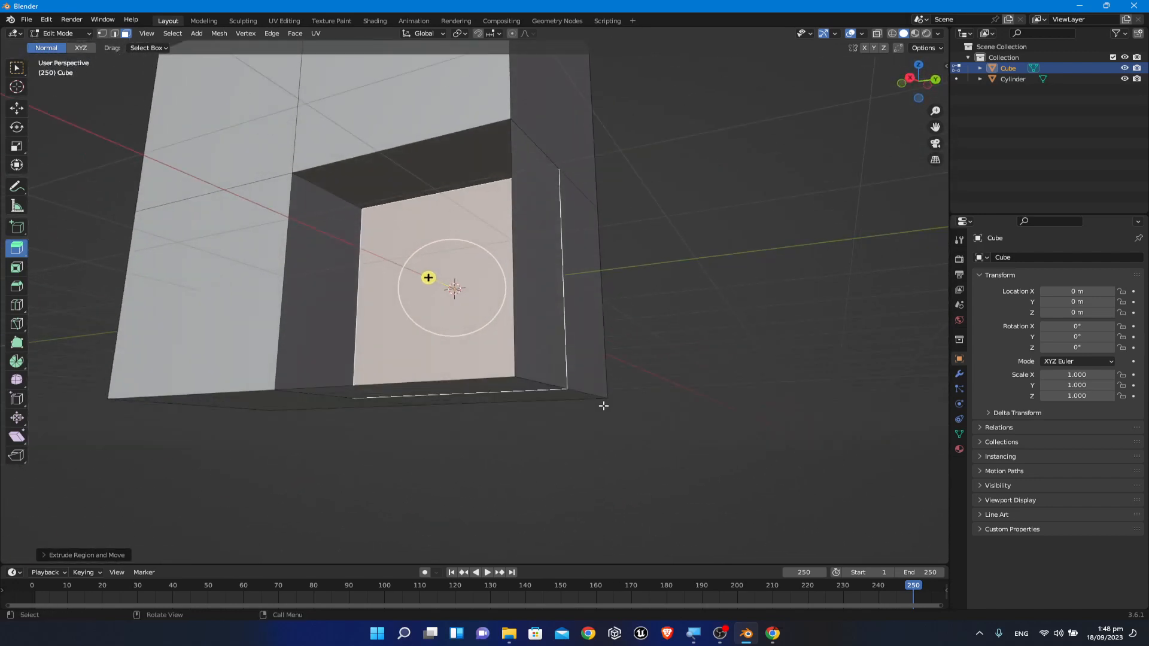
pyautogui.hotkey('ctrl', 'z')
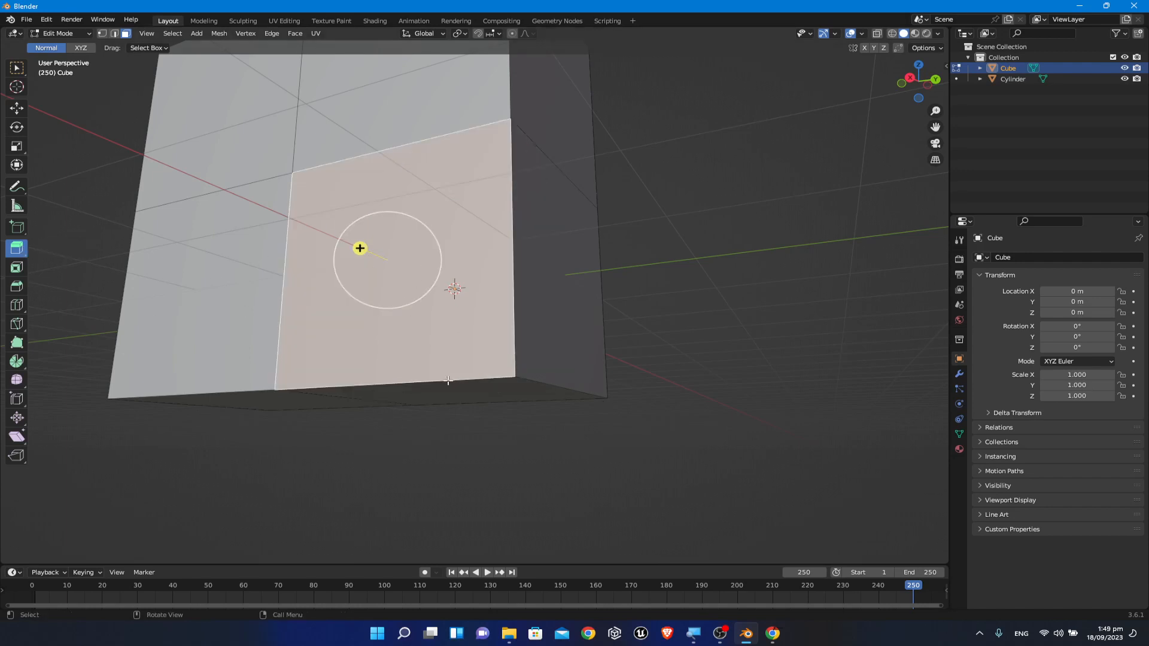
# Step: Reselect the lower +X face at the +Y end and push it inward about 0.86 m with Extrude Manifold
pyautogui.click(475, 436)
pyautogui.click(422, 255)
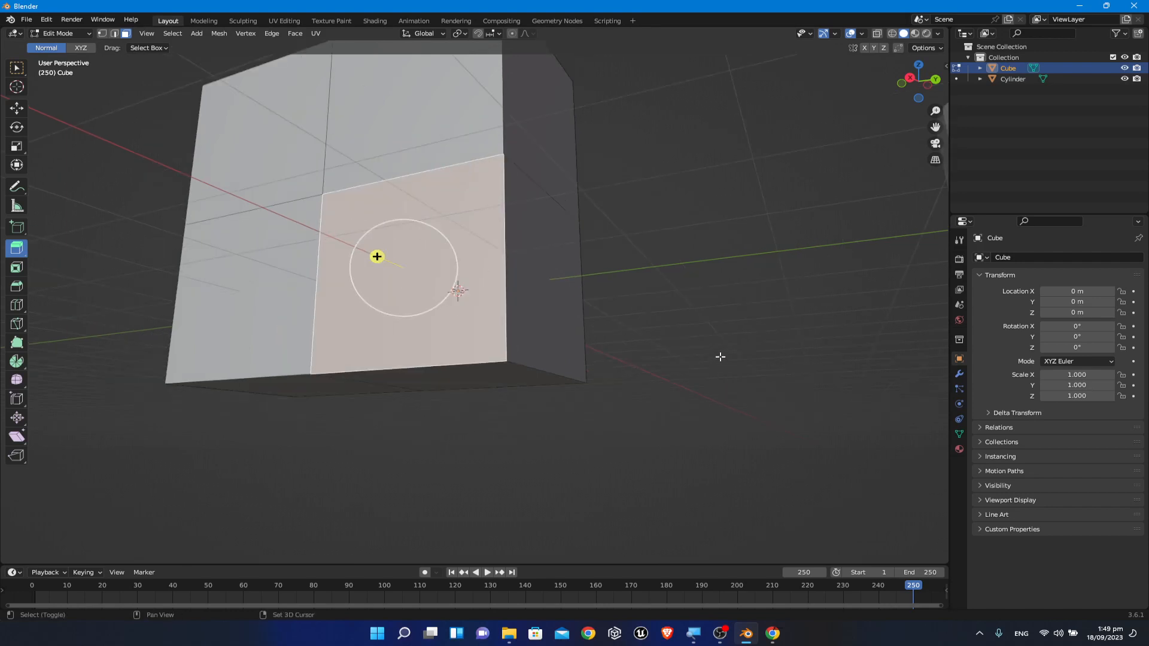
pyautogui.moveTo(721, 357); pyautogui.dragTo(721, 404, button='middle')
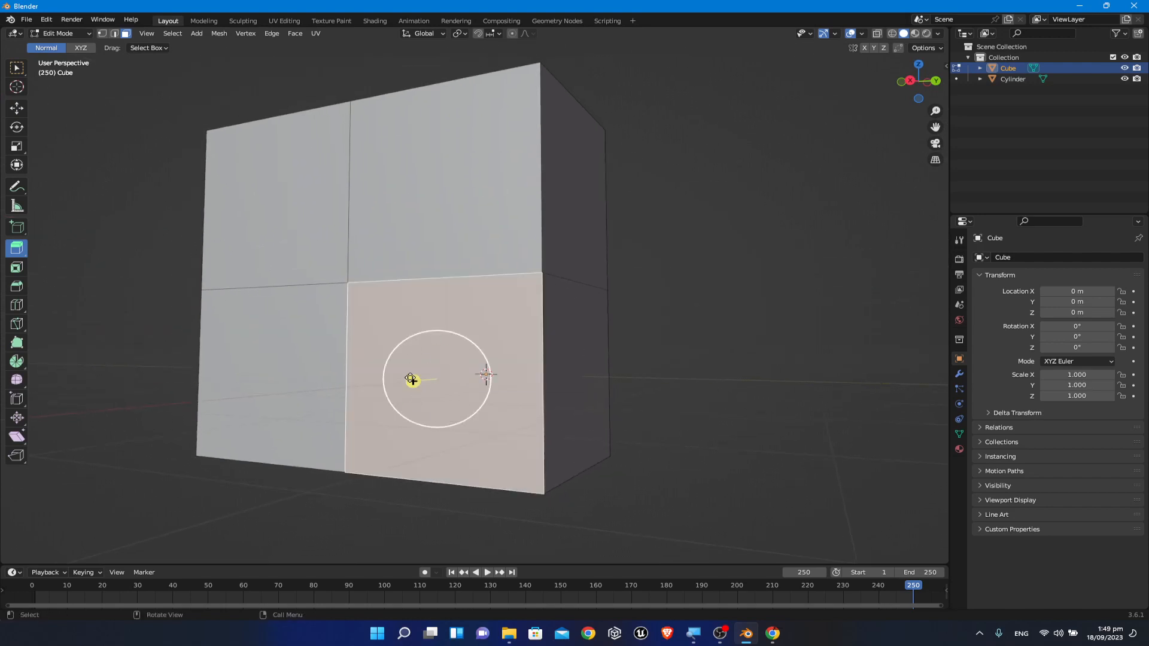
pyautogui.click(17, 248)
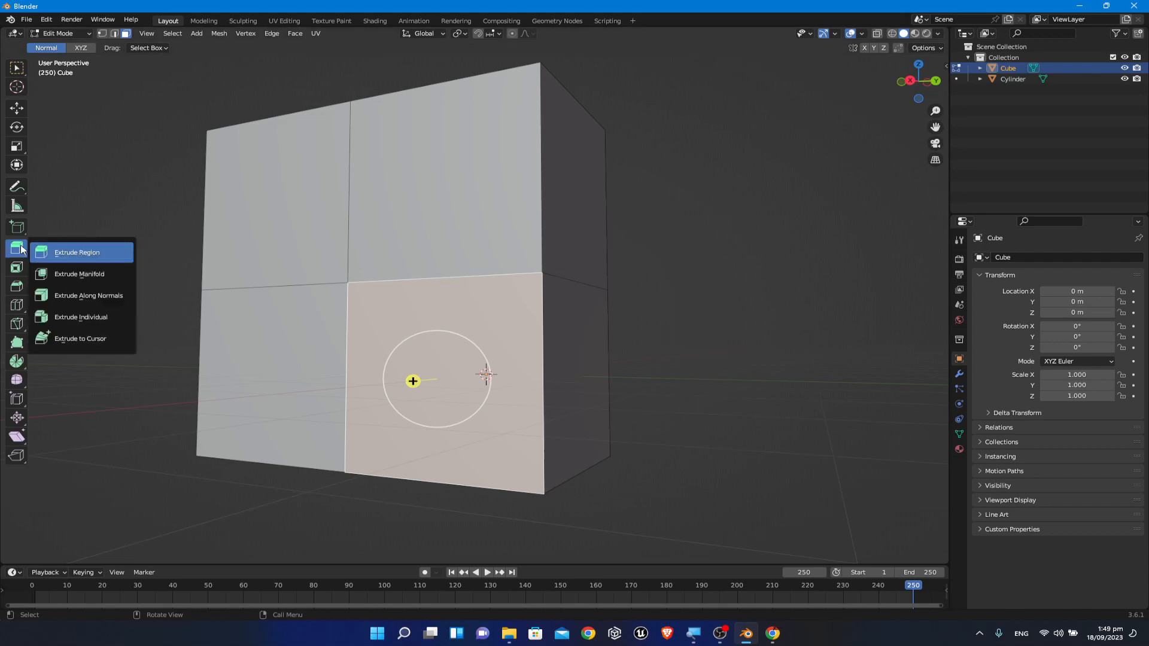
pyautogui.click(90, 275)
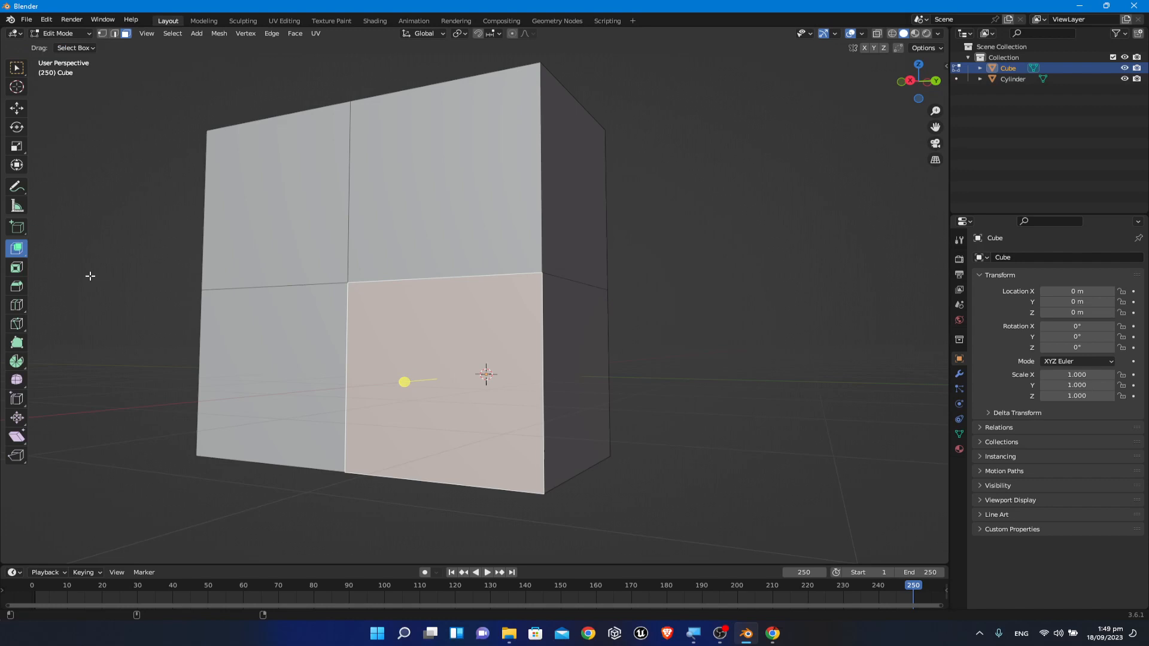
pyautogui.moveTo(617, 436); pyautogui.dragTo(415, 337, button='middle')
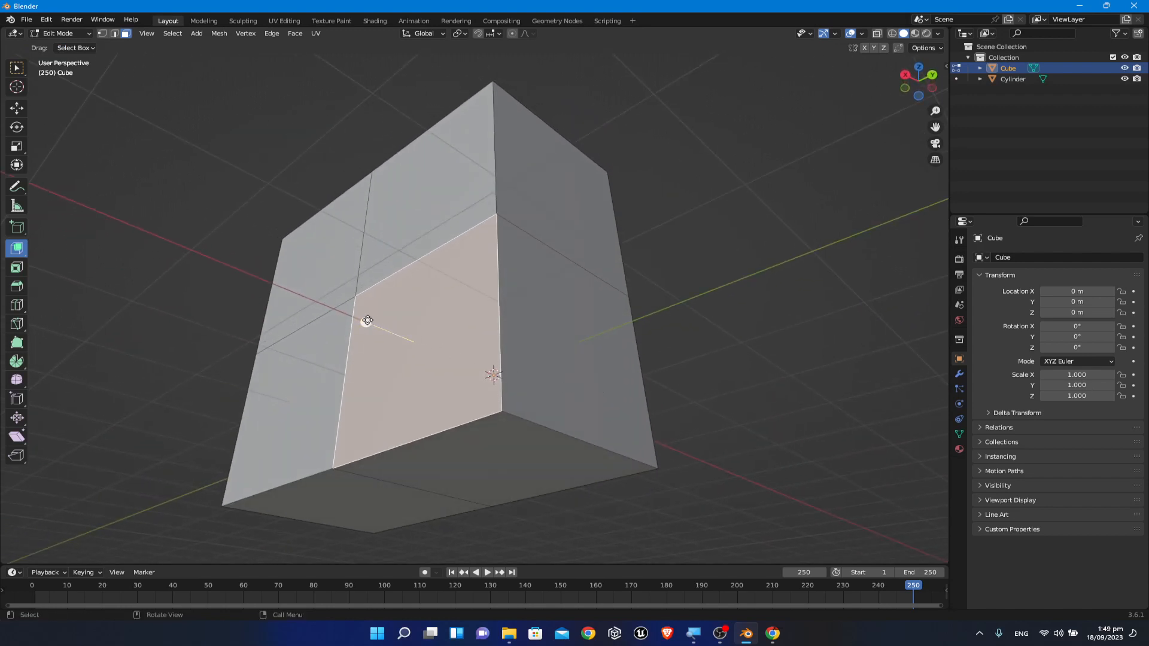
pyautogui.moveTo(364, 319); pyautogui.dragTo(436, 323)
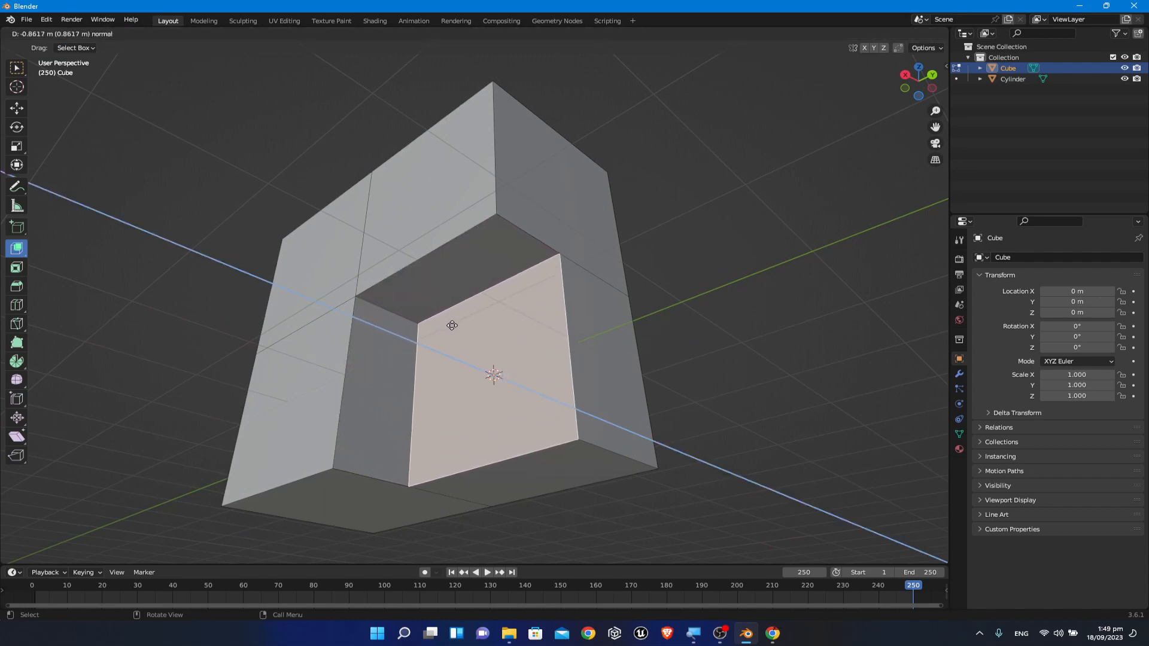
pyautogui.click(439, 353)
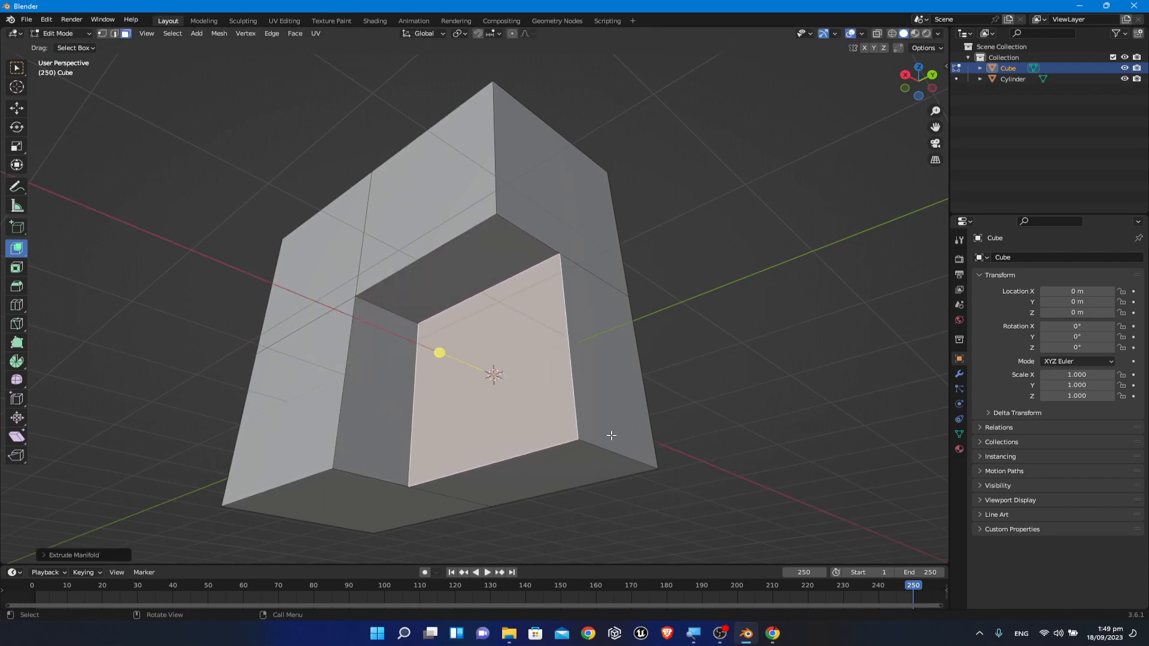
# Step: Select the upper and lower +Y end faces and the bottom face under the recess to examine how the corner was cut away
pyautogui.moveTo(706, 321); pyautogui.dragTo(680, 286, button='middle')
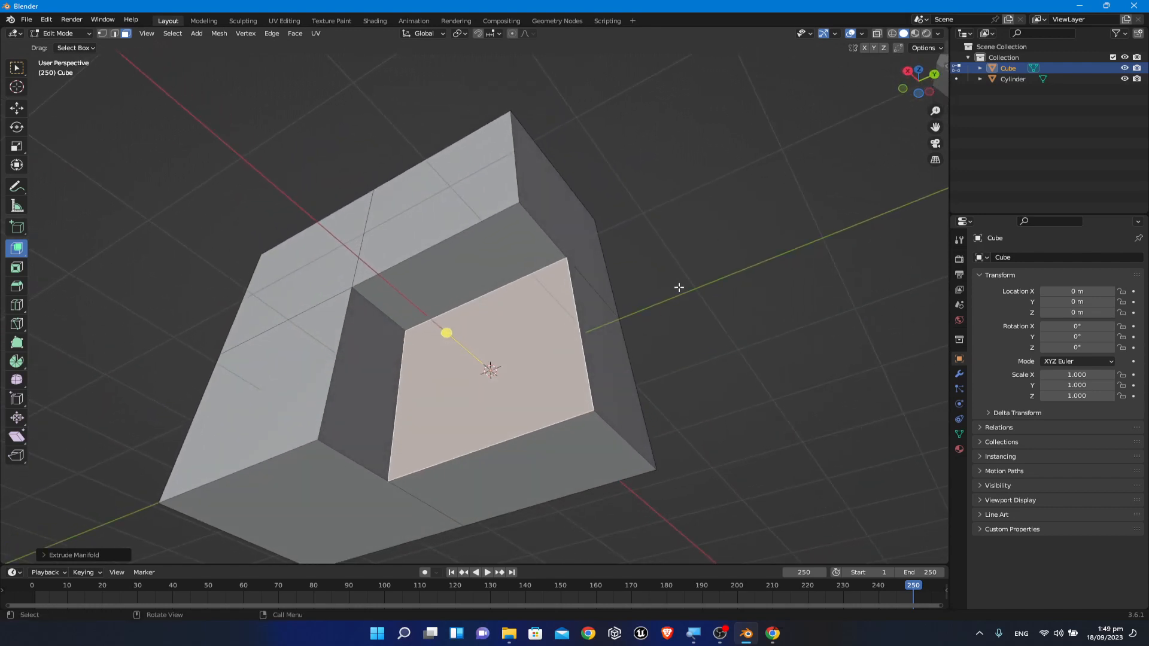
pyautogui.click(569, 222)
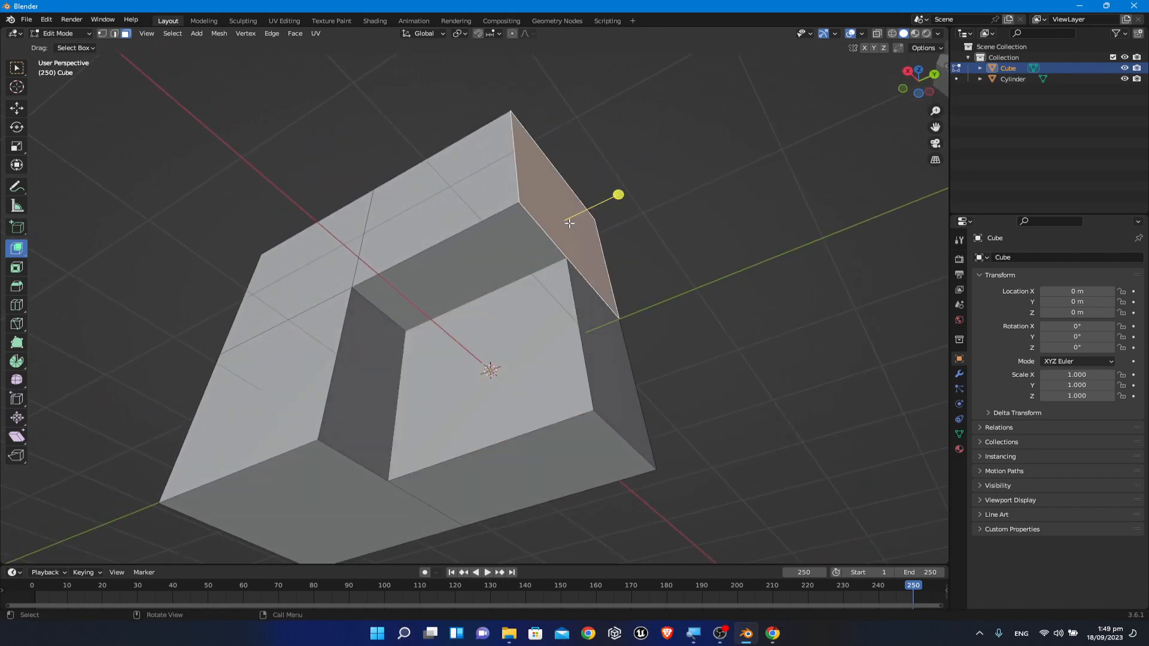
pyautogui.keyDown('shift'); pyautogui.click(598, 341); pyautogui.keyUp('shift')
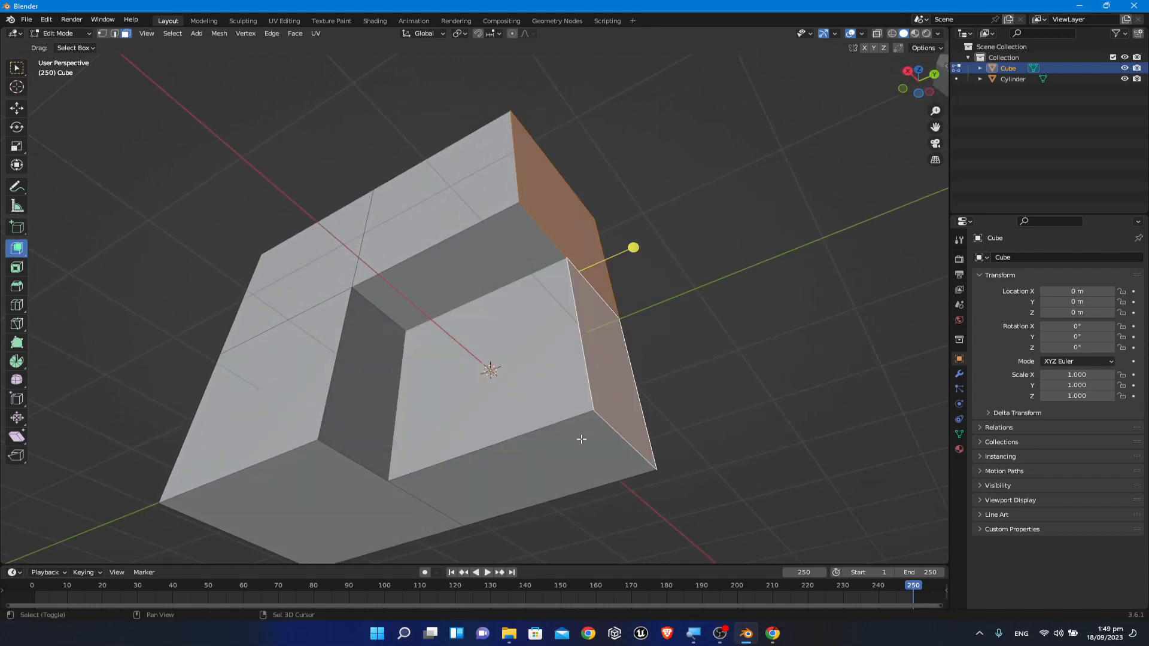
pyautogui.moveTo(684, 379)
pyautogui.mouseDown(button='middle')
pyautogui.moveTo(673, 416)
pyautogui.moveTo(653, 429)
pyautogui.moveTo(695, 397)
pyautogui.moveTo(683, 388)
pyautogui.moveTo(693, 398)
pyautogui.mouseUp(button='middle')
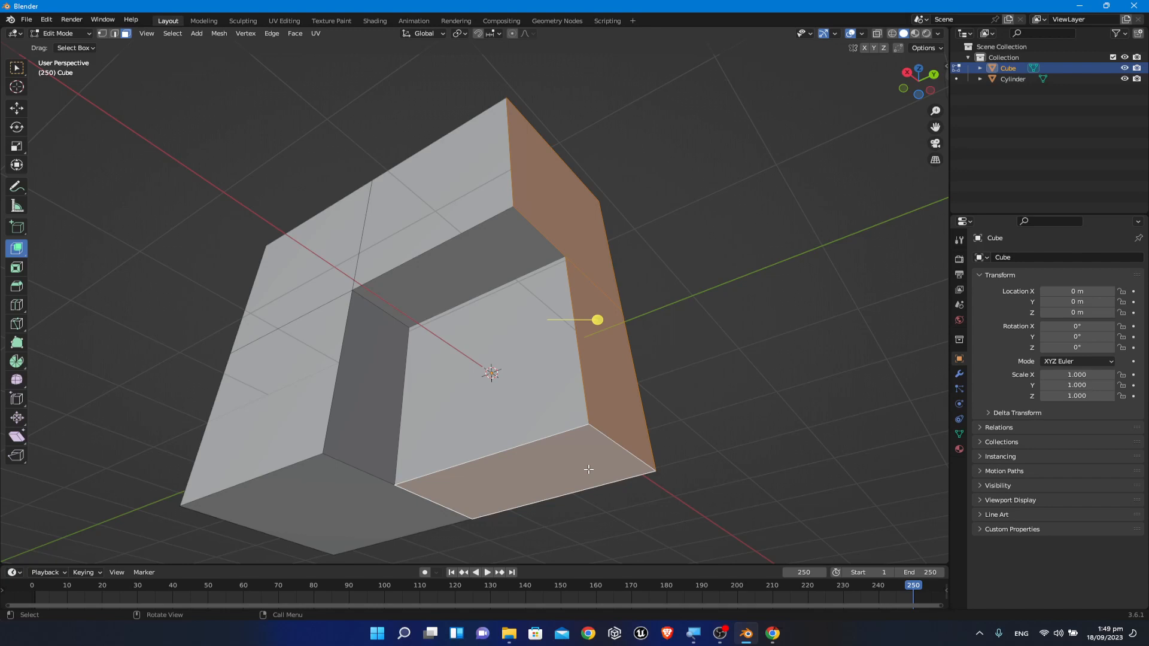
pyautogui.moveTo(588, 469); pyautogui.dragTo(672, 359, button='middle')
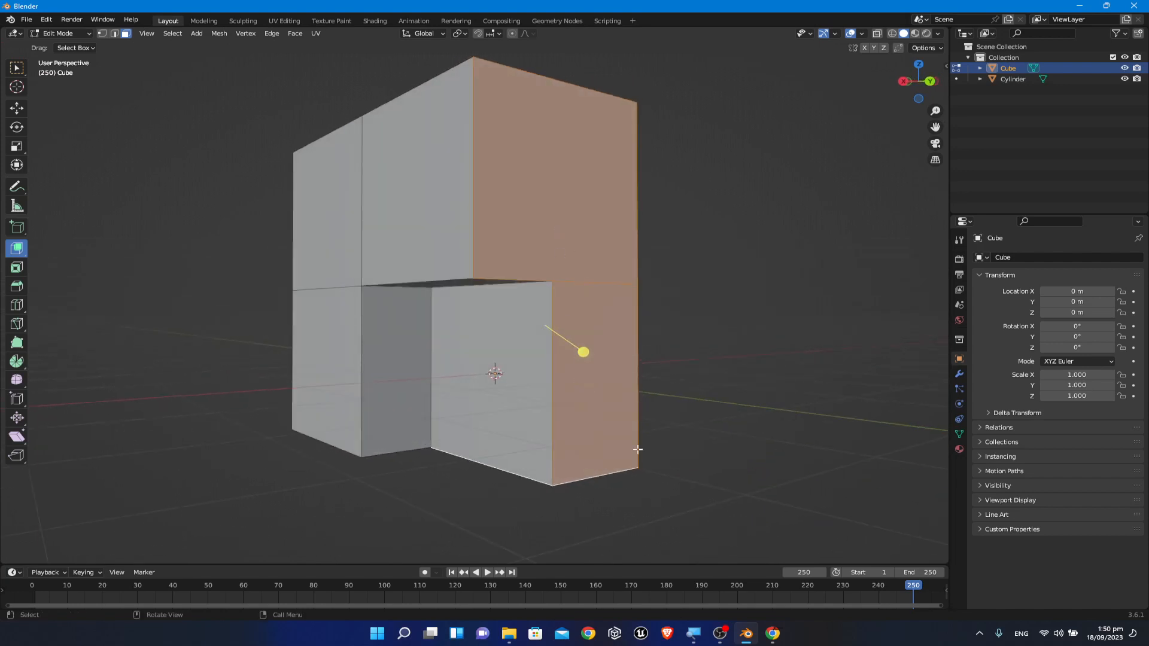
pyautogui.moveTo(638, 449); pyautogui.dragTo(721, 418, button='middle')
pyautogui.moveTo(802, 341); pyautogui.dragTo(799, 372, button='middle')
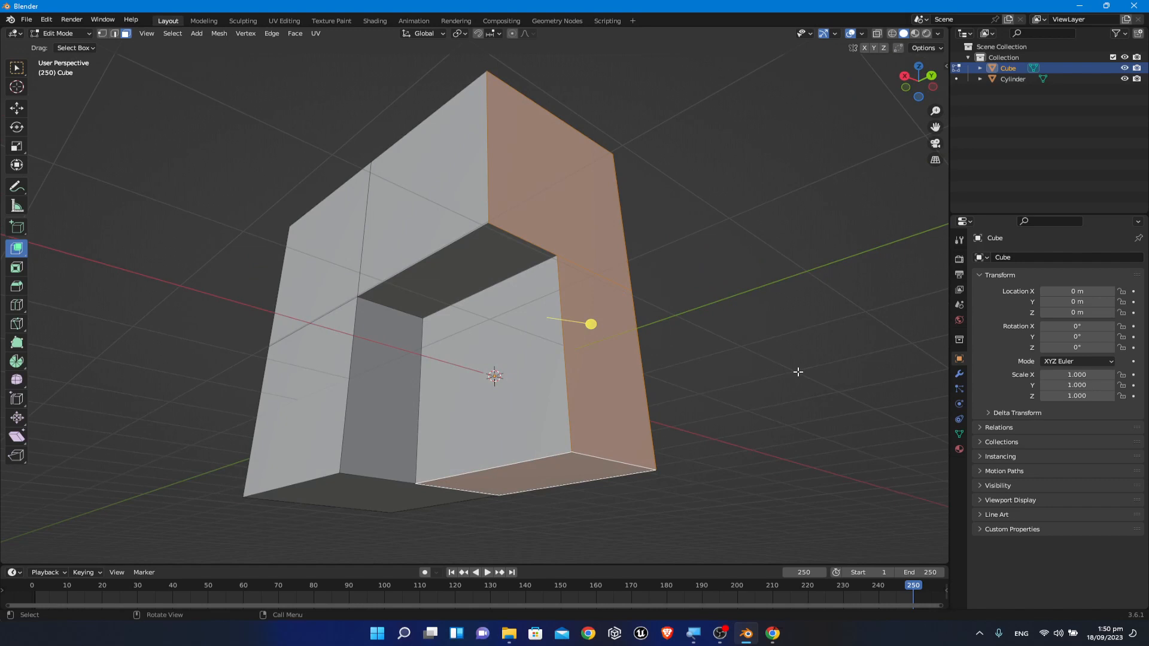
# Step: With Extrude Region, extrude the selected +Y end faces and bottom face about 1.26 m together along their average normal
pyautogui.moveTo(764, 397); pyautogui.dragTo(520, 189, button='middle')
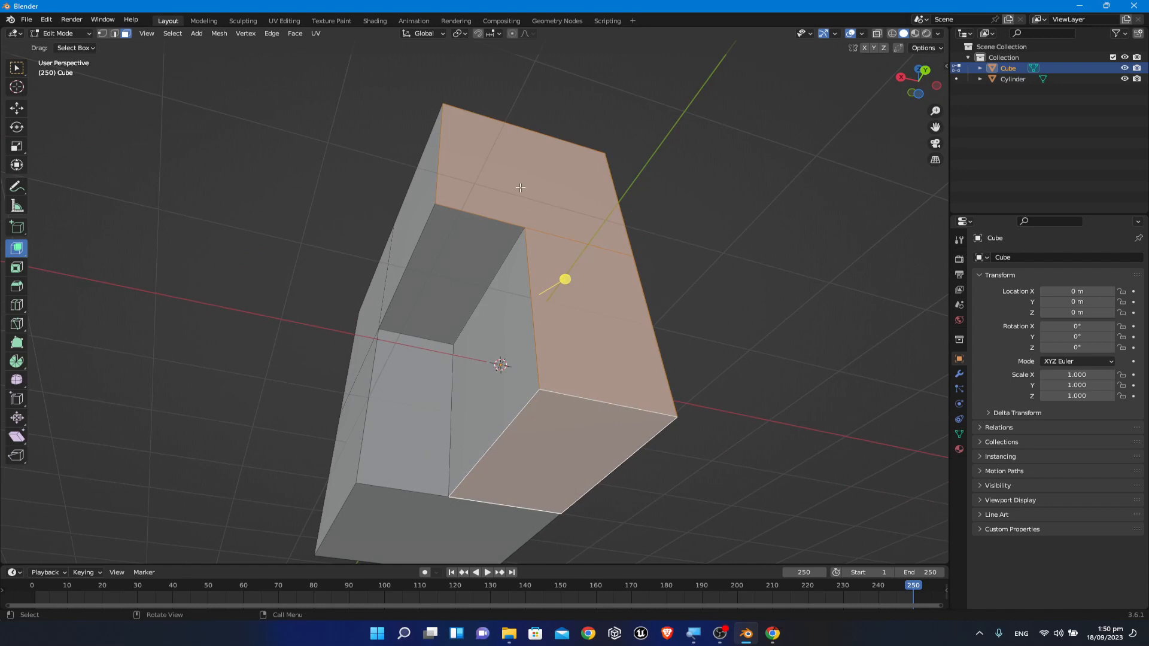
pyautogui.moveTo(577, 475); pyautogui.dragTo(810, 410, button='middle')
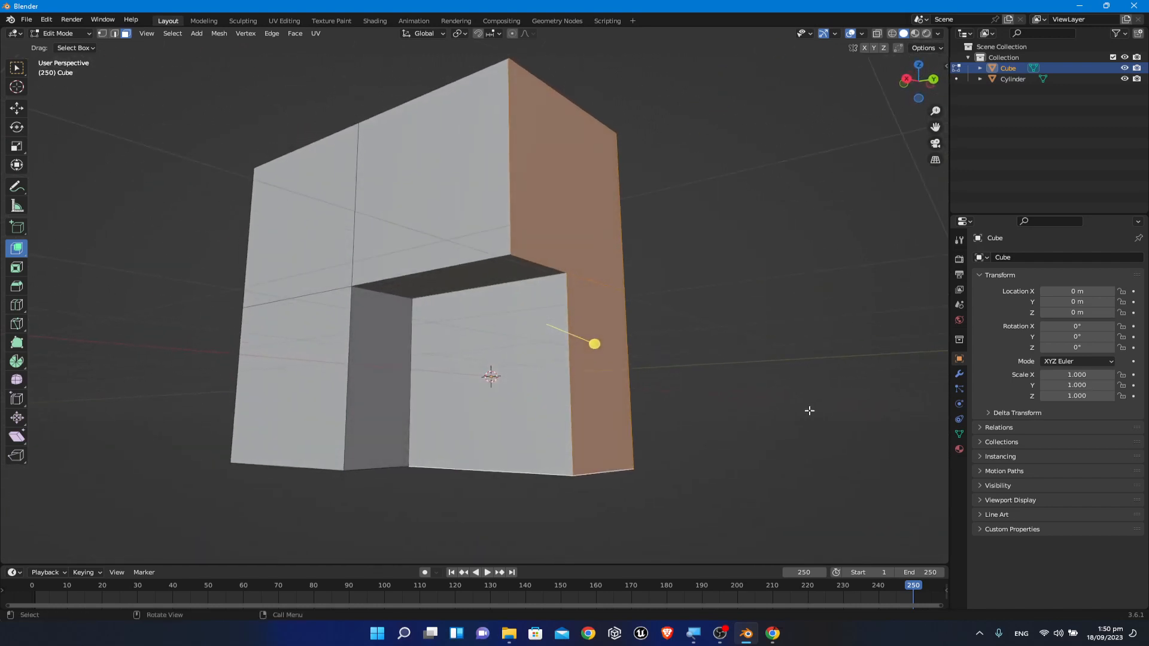
pyautogui.click(16, 248)
pyautogui.click(52, 253)
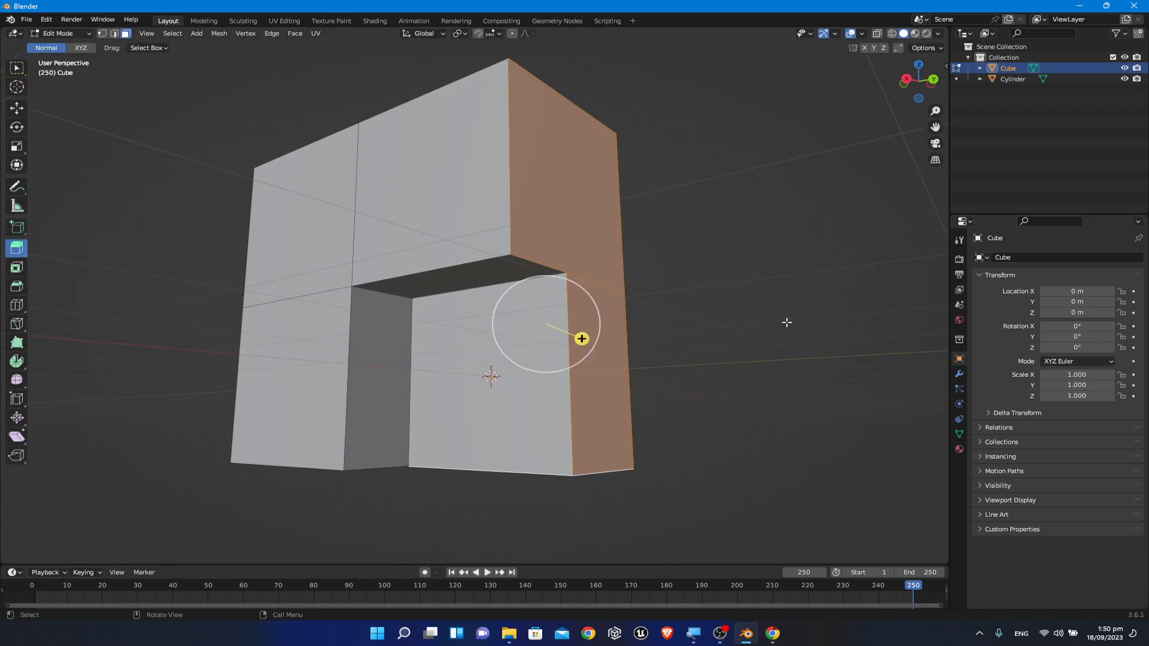
pyautogui.moveTo(787, 322)
pyautogui.mouseDown(button='middle')
pyautogui.moveTo(811, 299)
pyautogui.moveTo(841, 336)
pyautogui.moveTo(800, 336)
pyautogui.moveTo(801, 321)
pyautogui.mouseUp(button='middle')
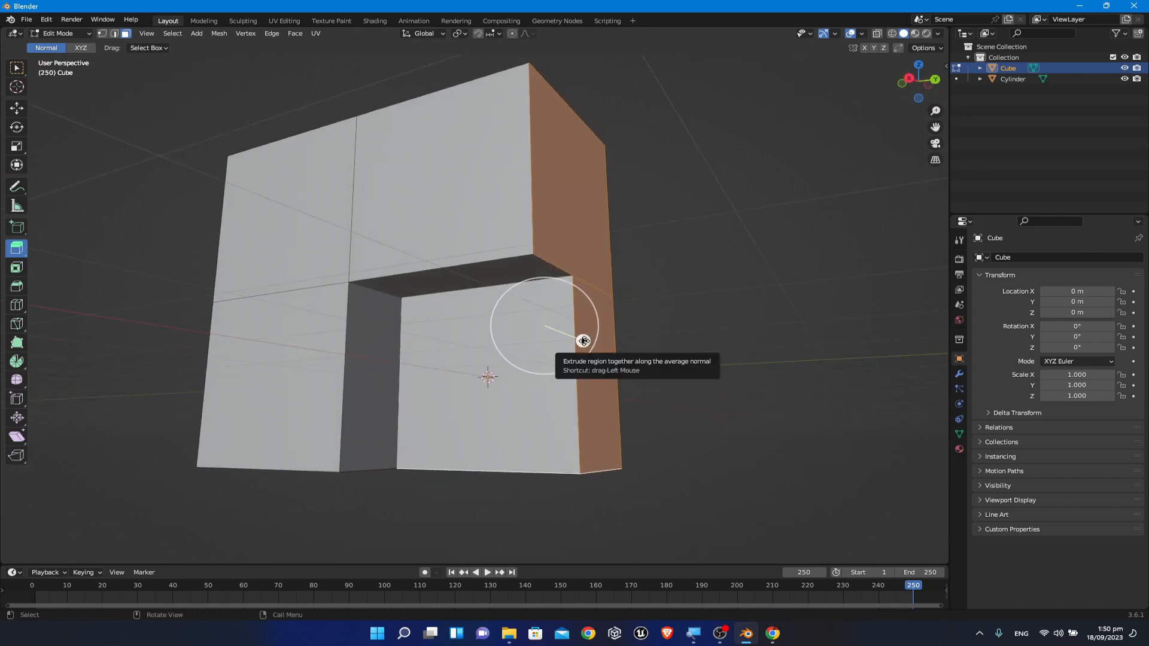
pyautogui.moveTo(584, 341); pyautogui.dragTo(705, 385)
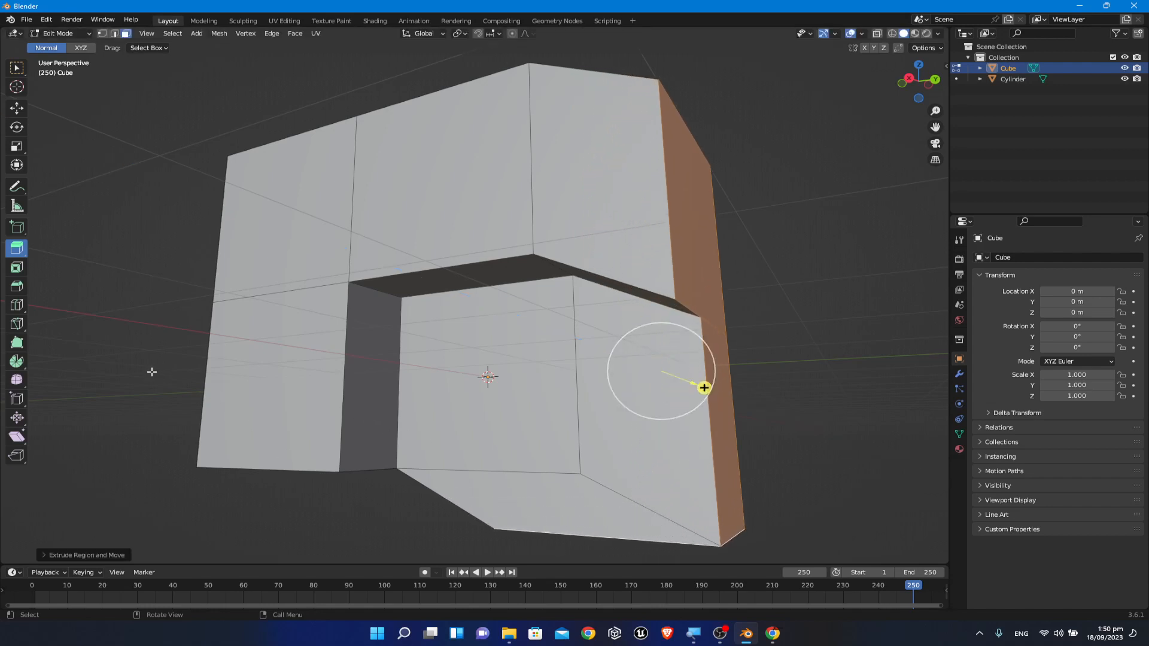
pyautogui.moveTo(154, 372); pyautogui.dragTo(215, 368, button='middle')
pyautogui.moveTo(718, 147); pyautogui.dragTo(389, 473, button='middle')
pyautogui.moveTo(783, 290); pyautogui.dragTo(780, 352, button='middle')
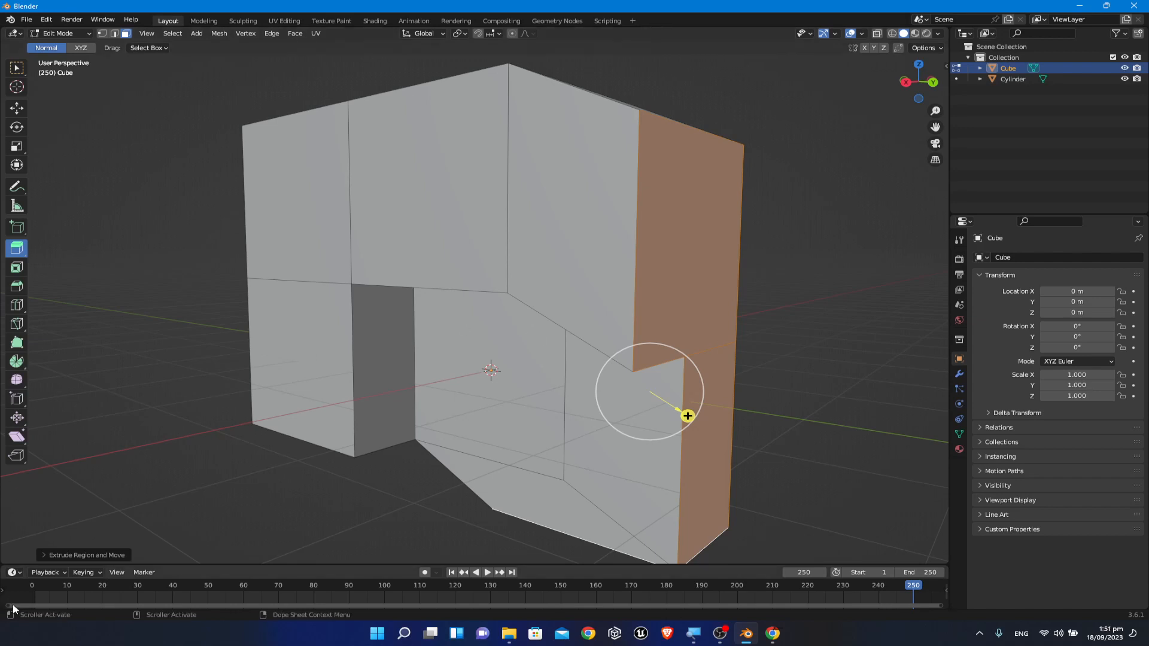
# Step: Adjust the region extrusion's Move values to 0.73 m in X, -0.04 m in Y and 2.0938 m in Z
pyautogui.click(74, 556)
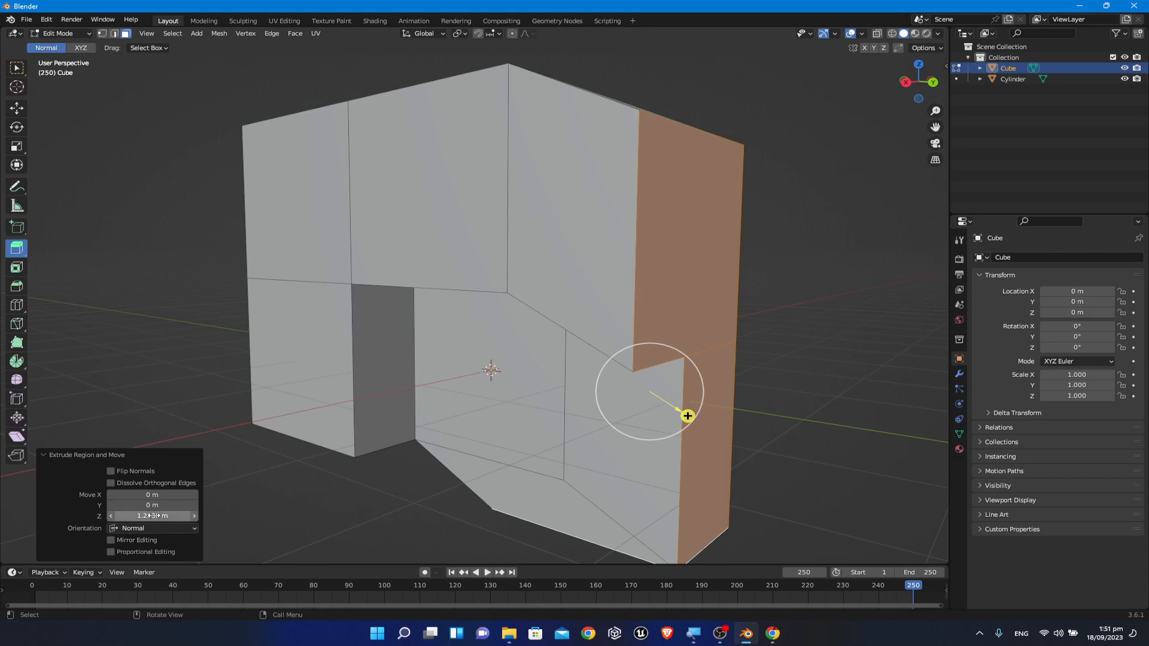
pyautogui.doubleClick(151, 494)
pyautogui.write('-0.75')
pyautogui.press('Return')
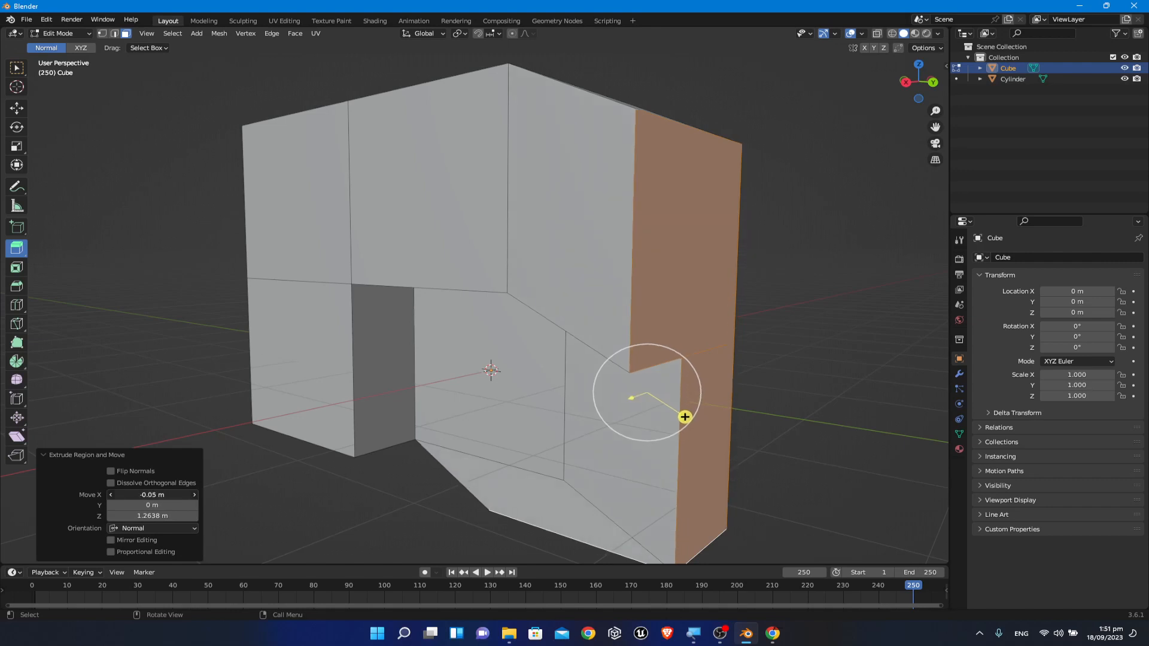
pyautogui.moveTo(107, 495); pyautogui.dragTo(170, 516)
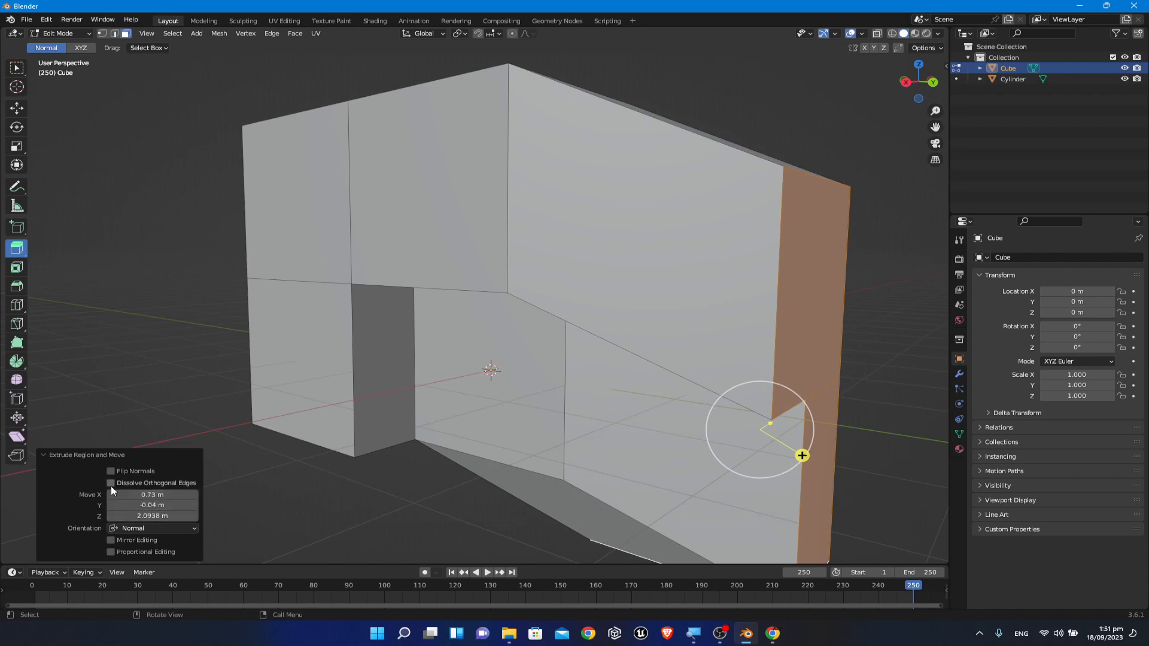
# Step: Turn Dissolve Orthogonal Edges on and back off for the extrusion to compare the edges, and collapse the operation settings
pyautogui.click(111, 484)
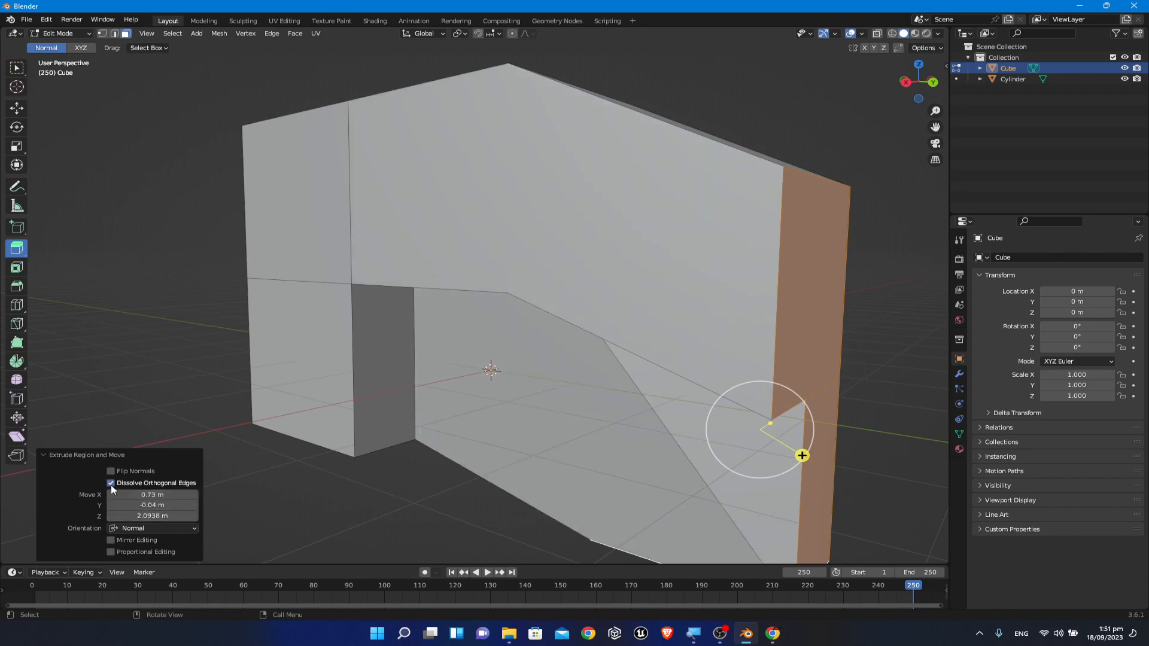
pyautogui.click(111, 484)
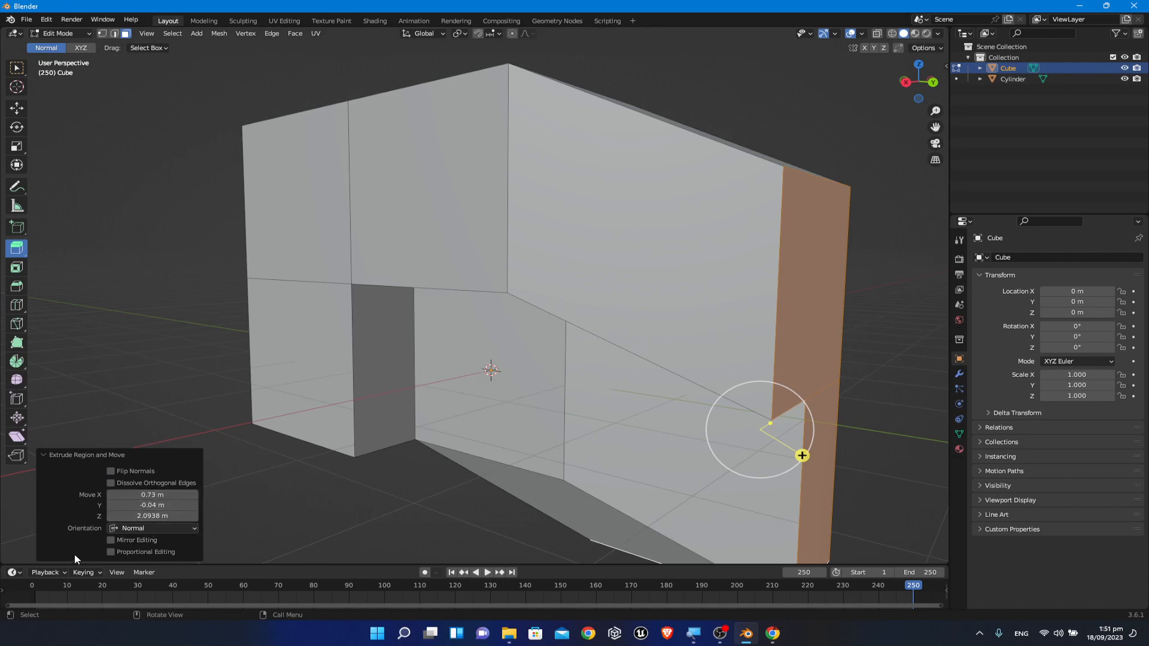
pyautogui.click(57, 456)
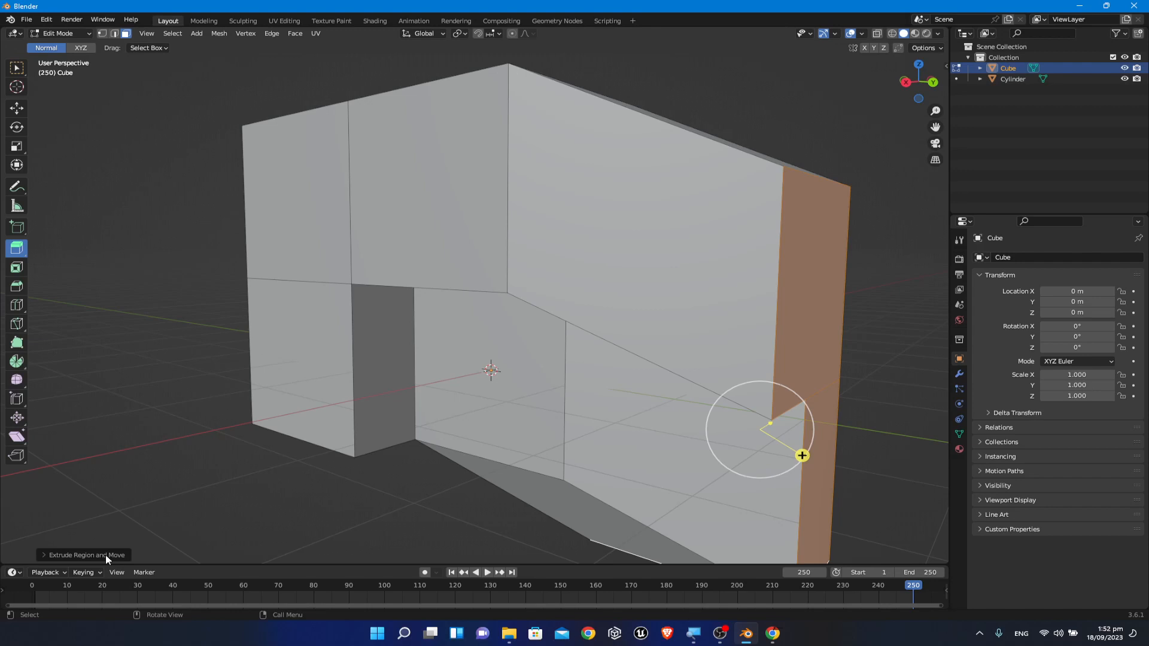
# Step: Examine the skewed block beside the cylinder and undo the region extrusion
pyautogui.scroll(-4, 526, 369)
pyautogui.moveTo(474, 391); pyautogui.dragTo(614, 293, button='middle')
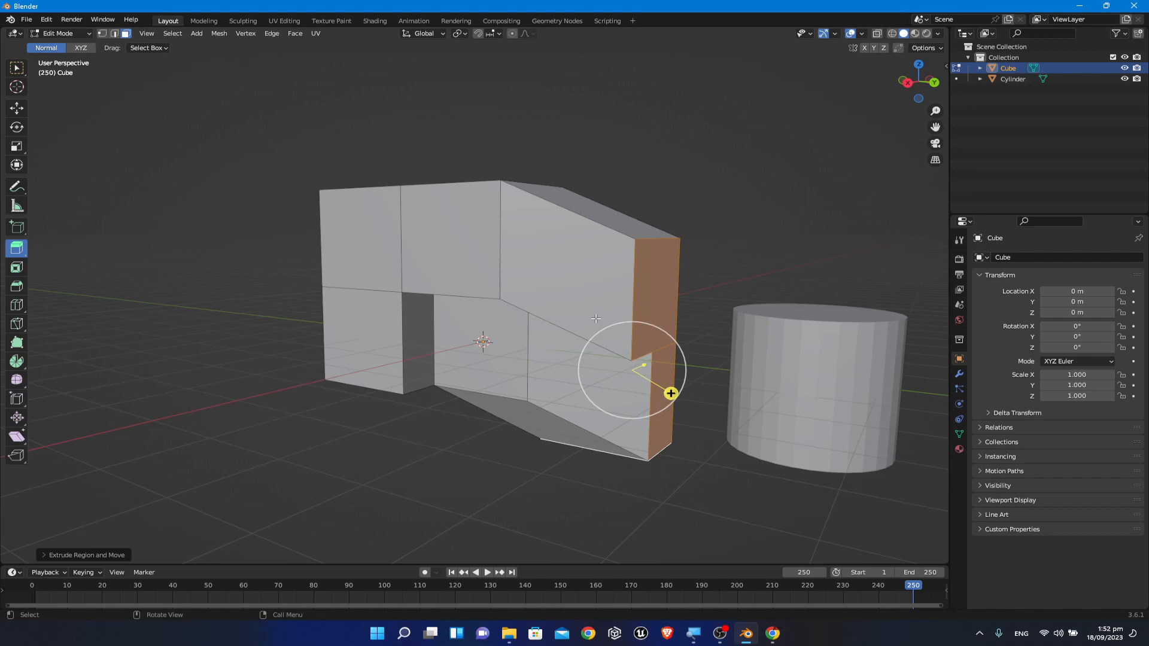
pyautogui.hotkey('ctrl', 'z')
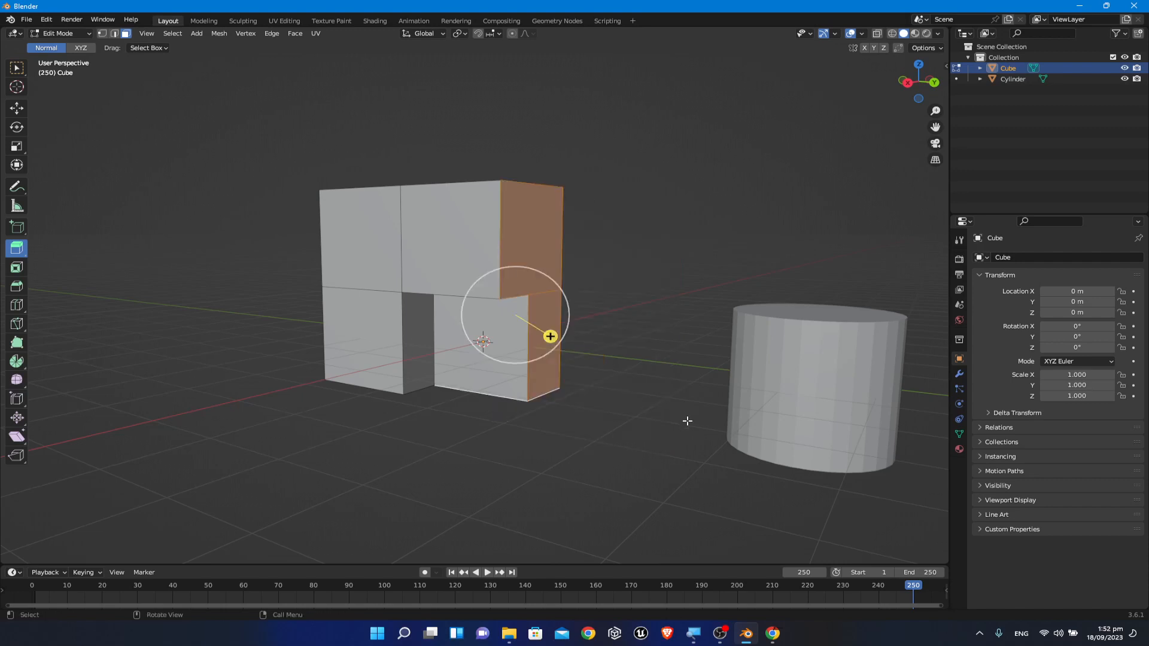
# Step: With Extrude Along Normals, extrude the selected +Y end faces and bottom face about 1.45 m outward
pyautogui.moveTo(687, 418); pyautogui.dragTo(646, 305, button='middle')
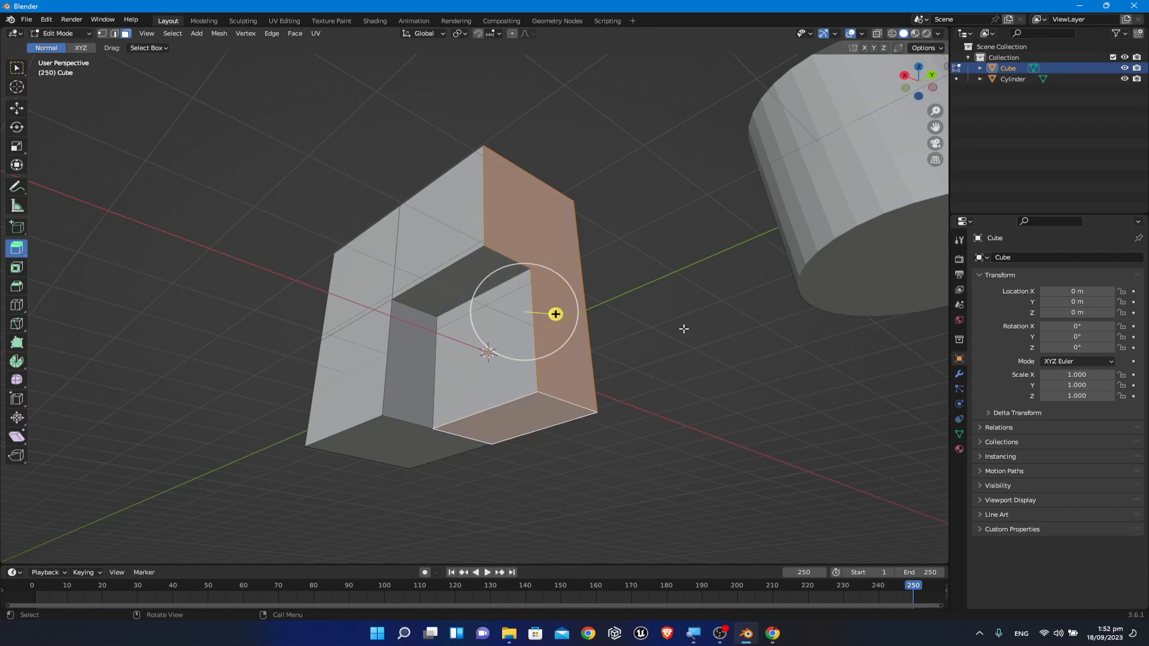
pyautogui.click(18, 254)
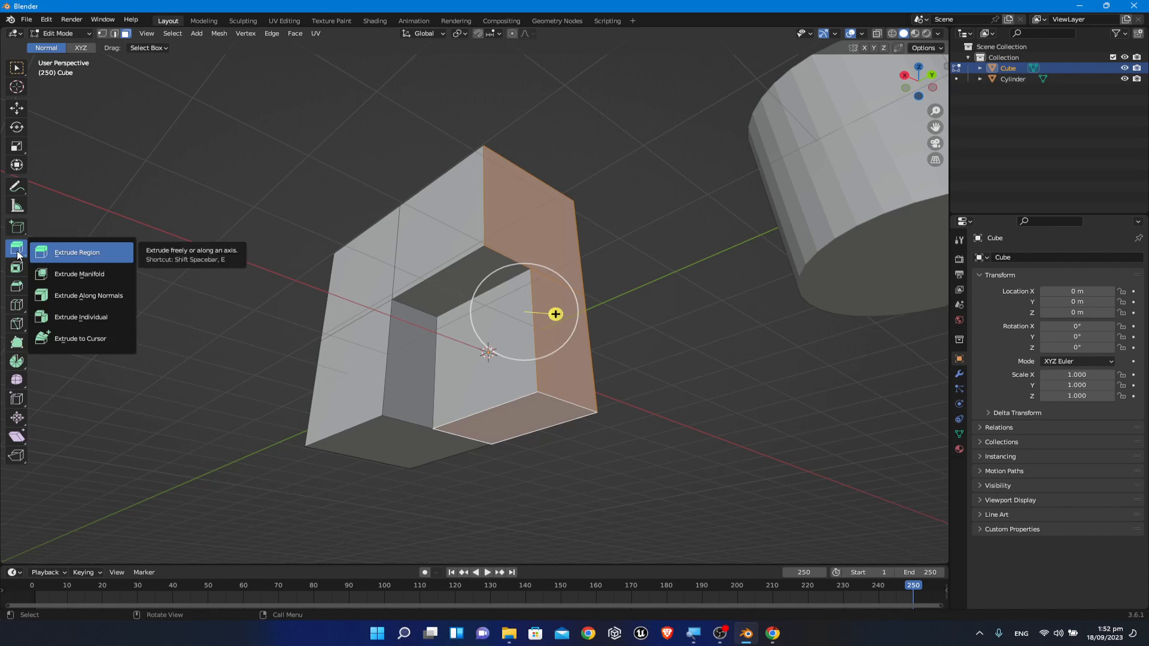
pyautogui.click(95, 297)
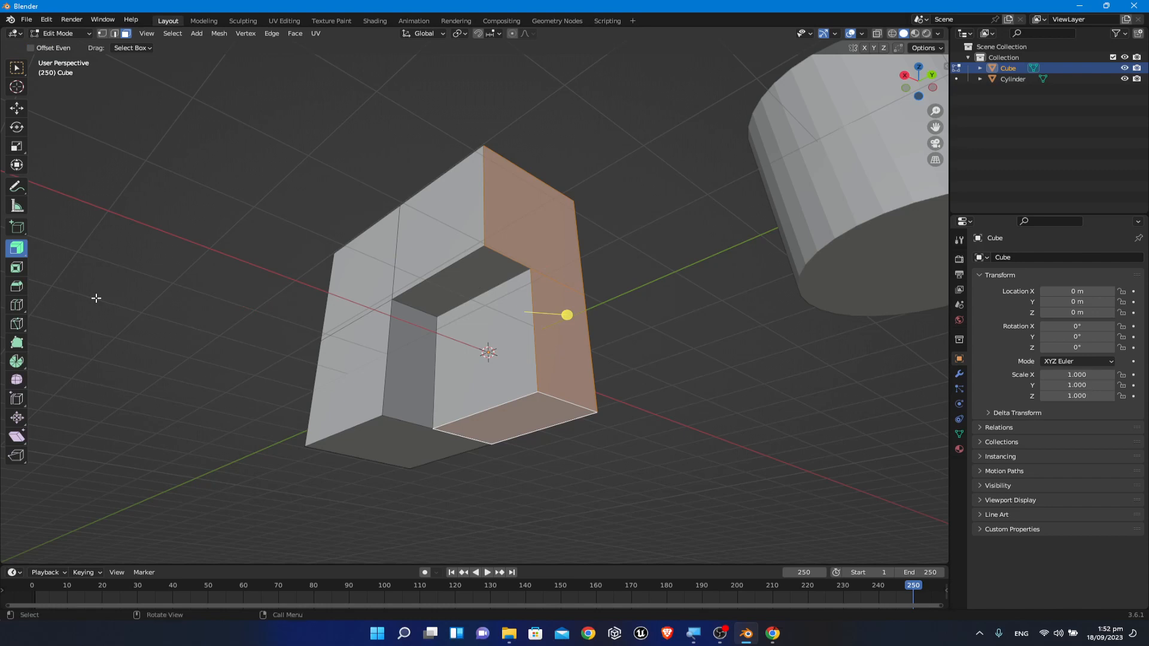
pyautogui.moveTo(315, 264); pyautogui.dragTo(345, 320, button='middle')
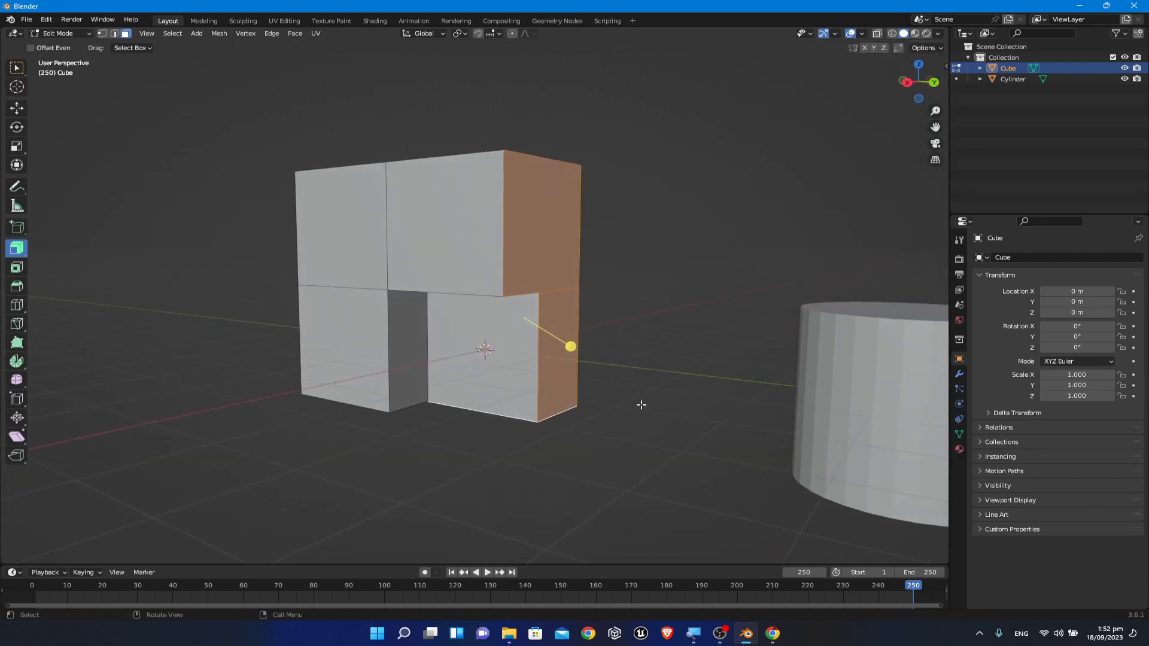
pyautogui.moveTo(570, 348); pyautogui.dragTo(499, 298)
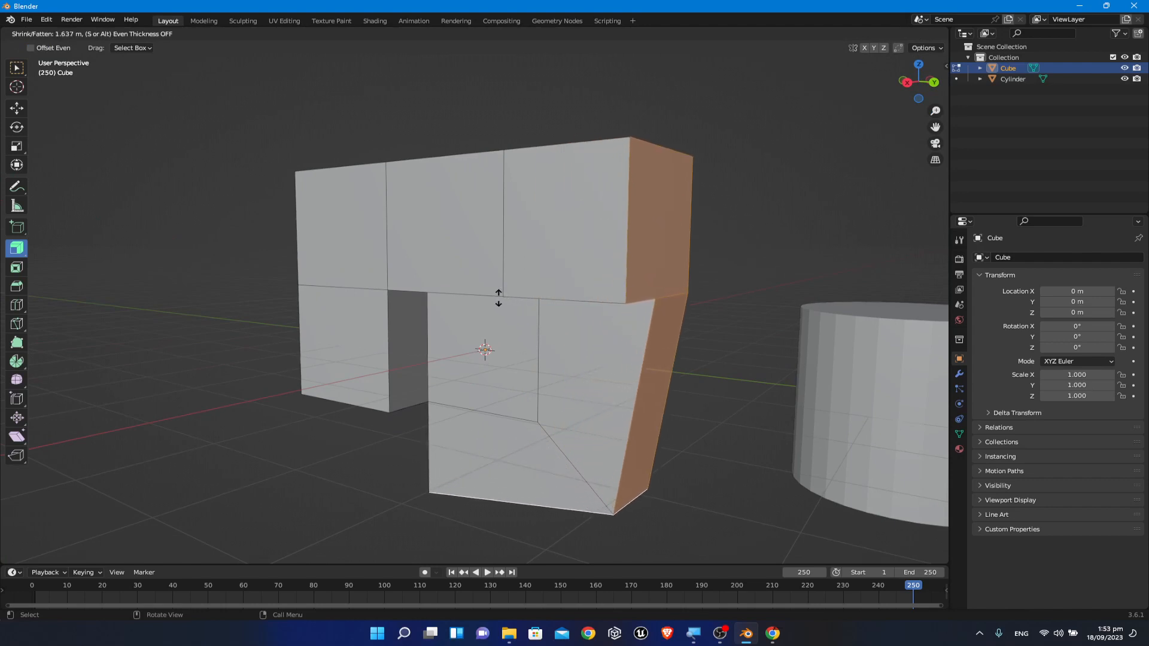
pyautogui.moveTo(499, 299)
pyautogui.mouseDown()
pyautogui.moveTo(525, 318)
pyautogui.moveTo(483, 306)
pyautogui.moveTo(508, 321)
pyautogui.moveTo(494, 303)
pyautogui.mouseUp()
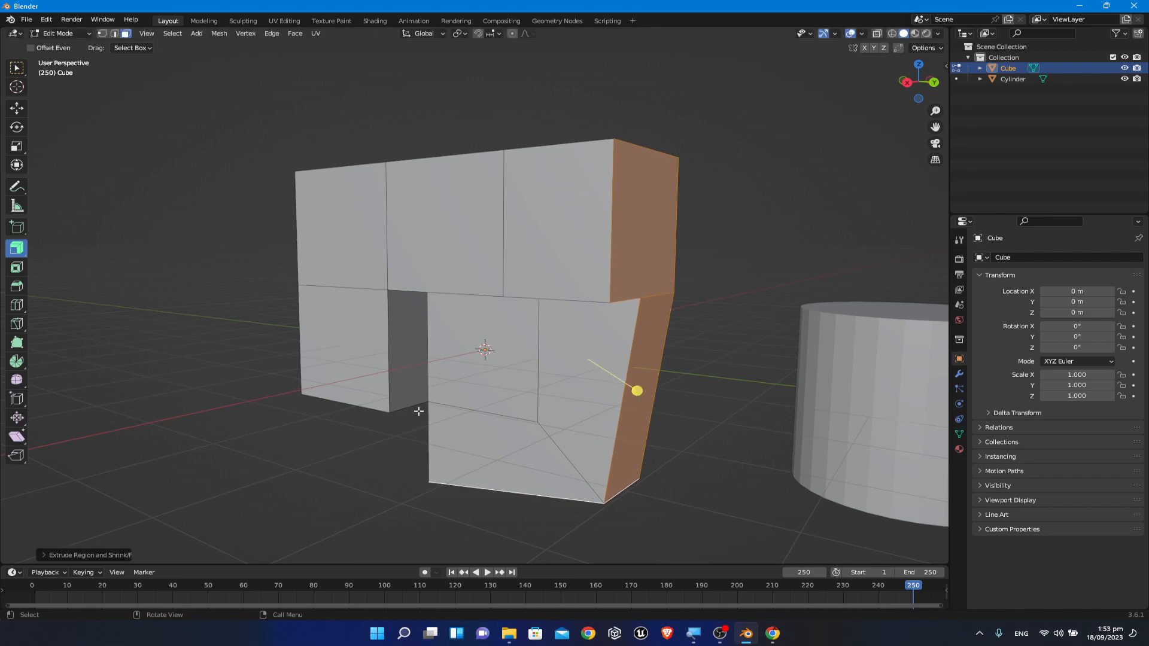
pyautogui.moveTo(419, 411); pyautogui.dragTo(351, 398, button='middle')
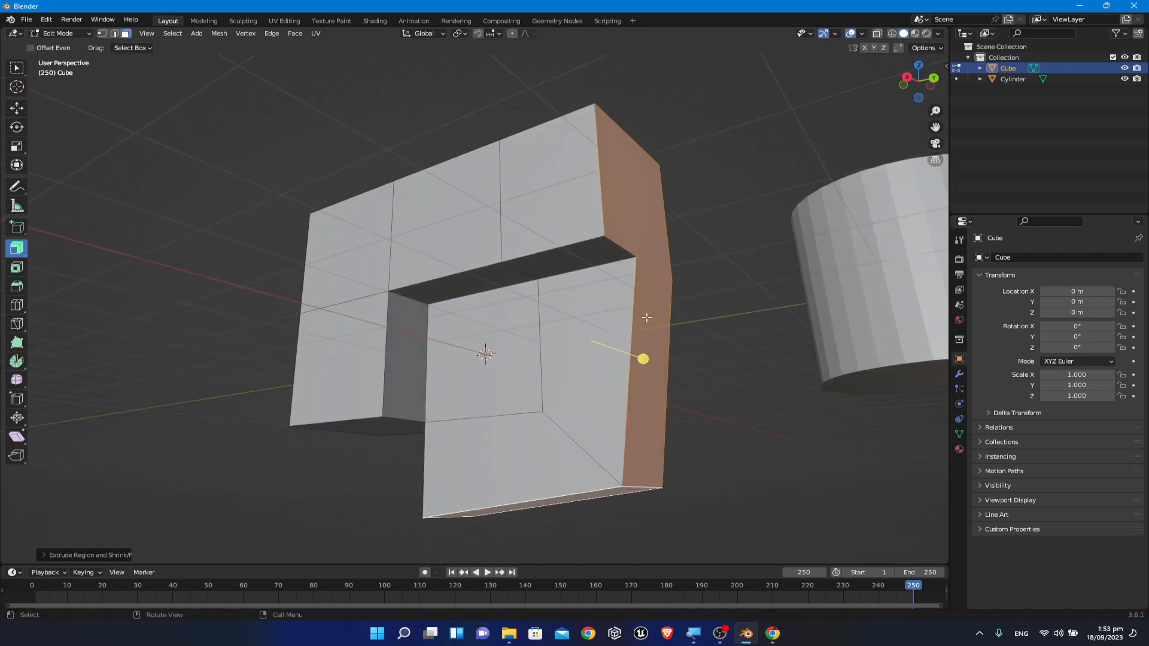
# Step: Enable Offset Even on the extrusion along normals to compare the shape from several angles, and undo the extrusion
pyautogui.click(66, 556)
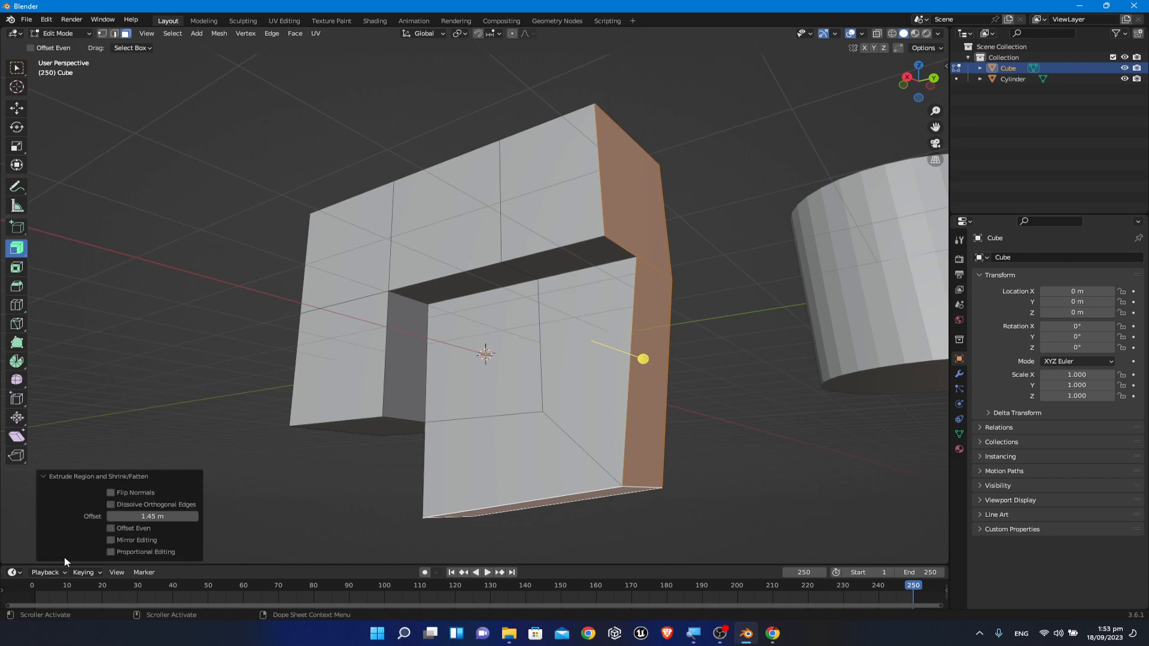
pyautogui.click(110, 529)
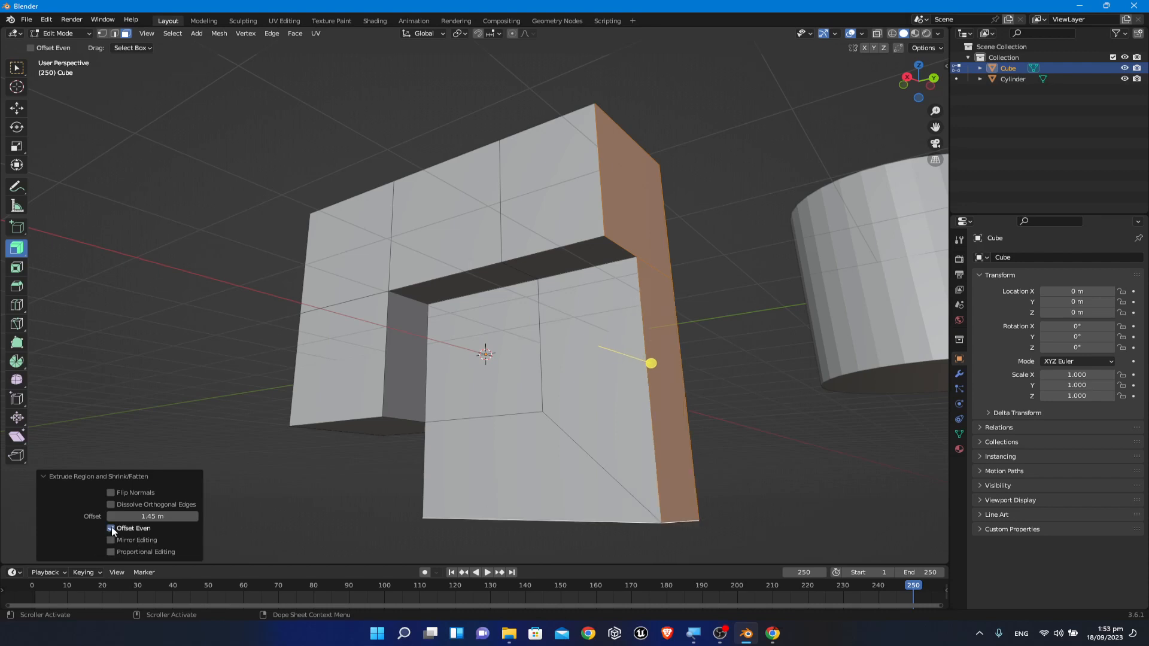
pyautogui.moveTo(304, 300)
pyautogui.mouseDown(button='middle')
pyautogui.moveTo(341, 321)
pyautogui.moveTo(298, 313)
pyautogui.mouseUp(button='middle')
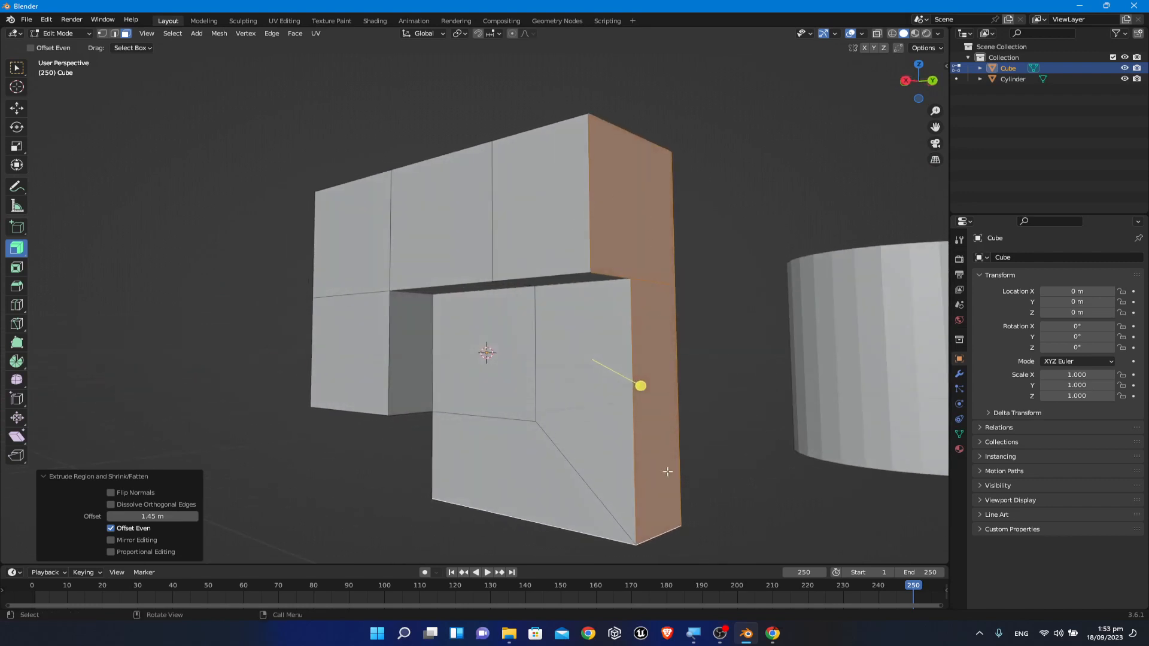
pyautogui.moveTo(668, 472); pyautogui.dragTo(614, 465, button='middle')
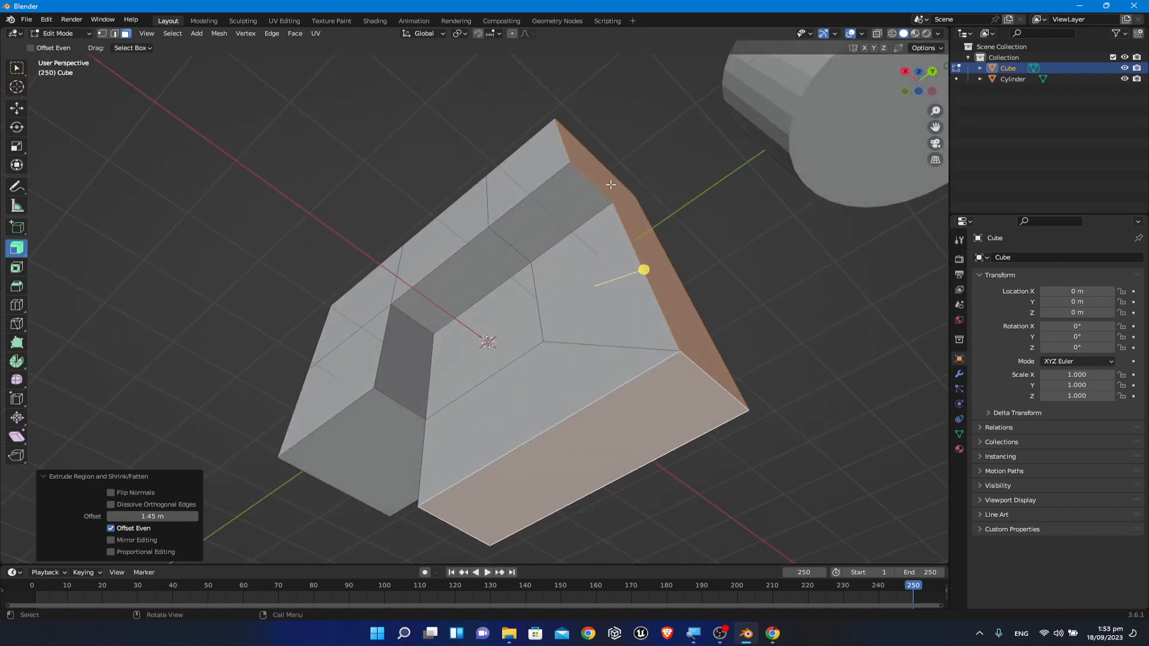
pyautogui.moveTo(663, 318); pyautogui.dragTo(665, 359, button='middle')
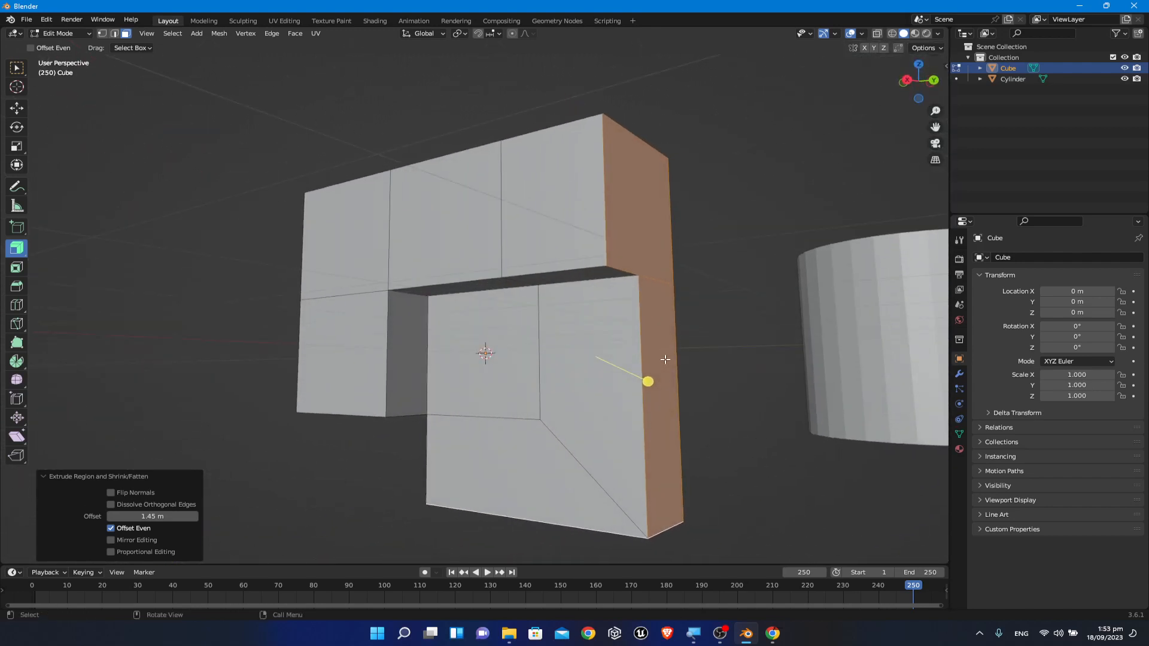
pyautogui.press('ctrl')
pyautogui.hotkey('ctrl', 'z')
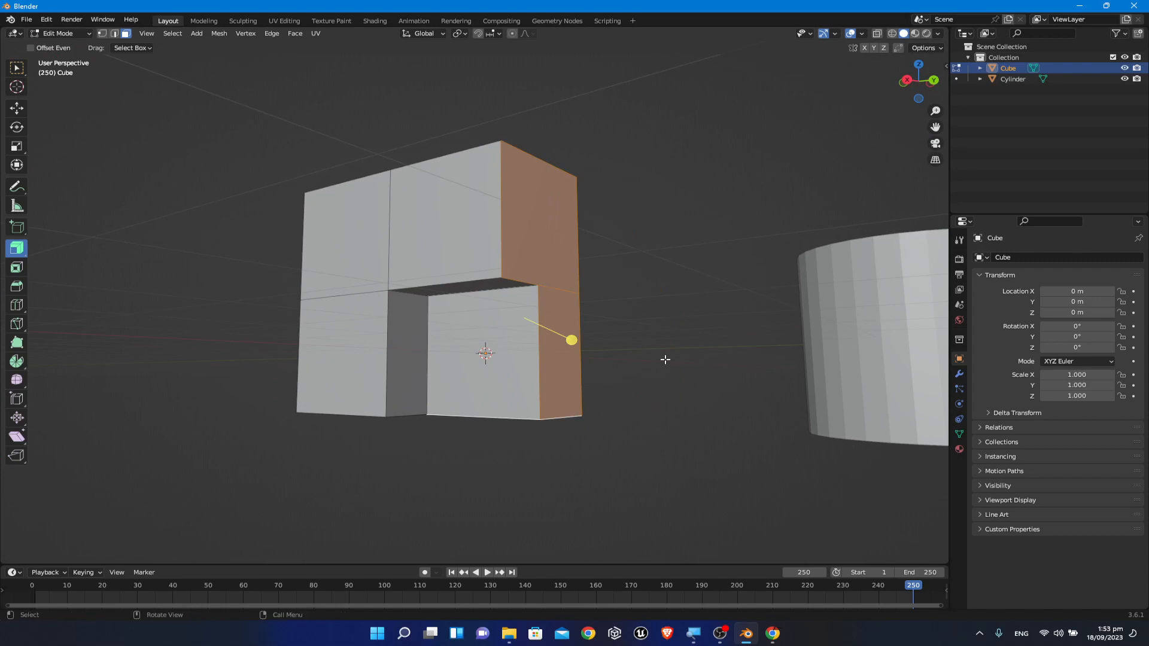
# Step: Select both top faces of the block together with the upper and lower +Y end faces and the bottom face under the recess
pyautogui.moveTo(662, 367); pyautogui.dragTo(683, 449, button='middle')
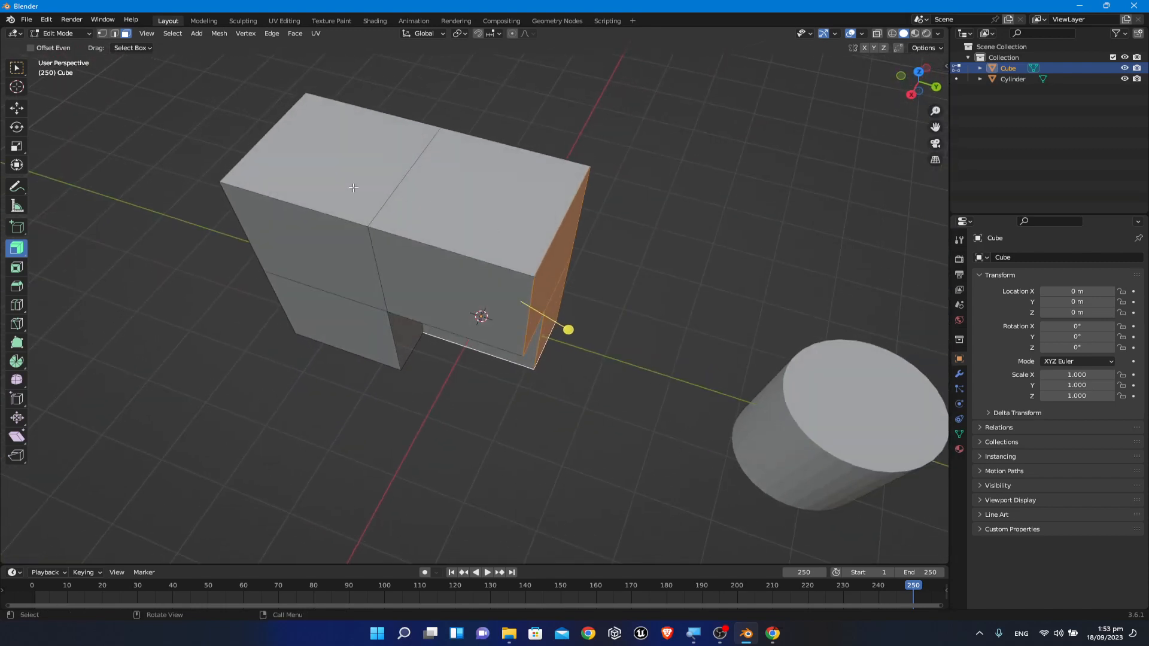
pyautogui.click(363, 170)
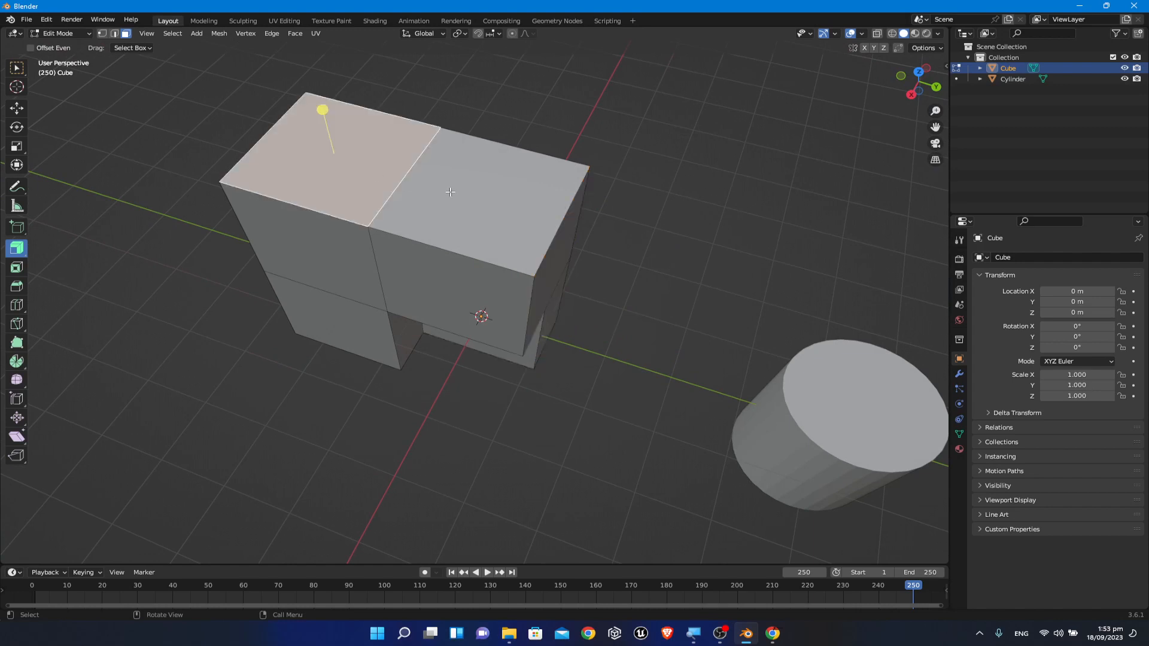
pyautogui.keyDown('shift'); pyautogui.click(460, 194); pyautogui.keyUp('shift')
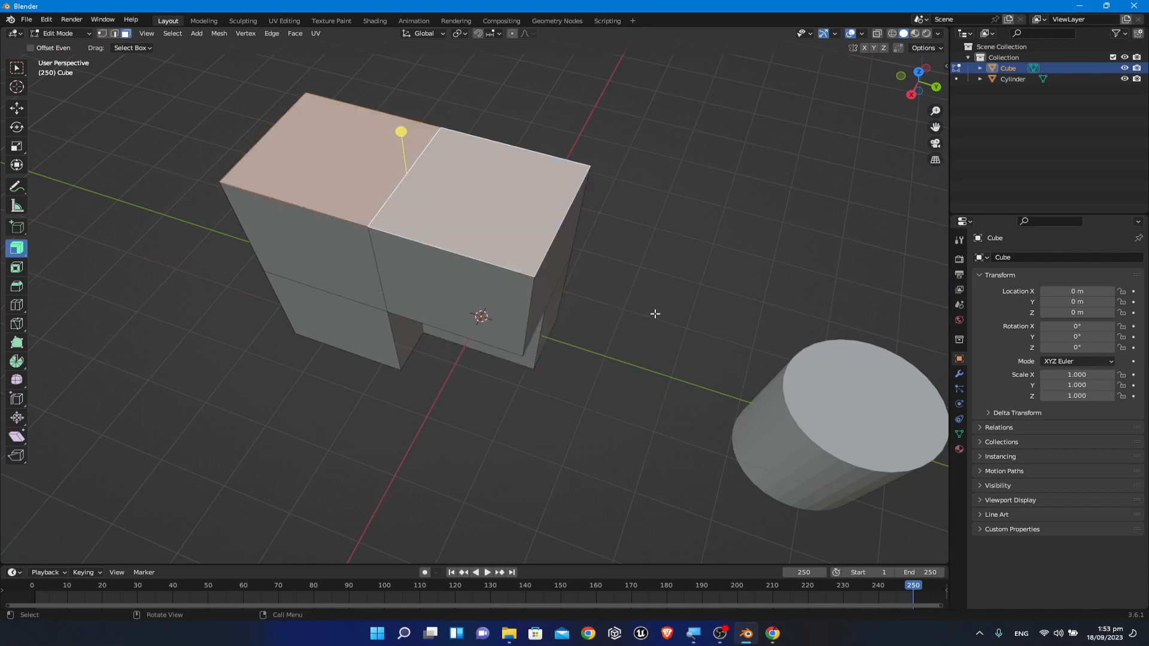
pyautogui.moveTo(654, 316); pyautogui.dragTo(540, 253, button='middle')
pyautogui.keyDown('shift'); pyautogui.click(541, 253); pyautogui.keyUp('shift')
pyautogui.moveTo(631, 351); pyautogui.dragTo(626, 248, button='middle')
pyautogui.keyDown('shift'); pyautogui.click(578, 331); pyautogui.keyUp('shift')
pyautogui.moveTo(670, 290); pyautogui.dragTo(701, 400, button='middle')
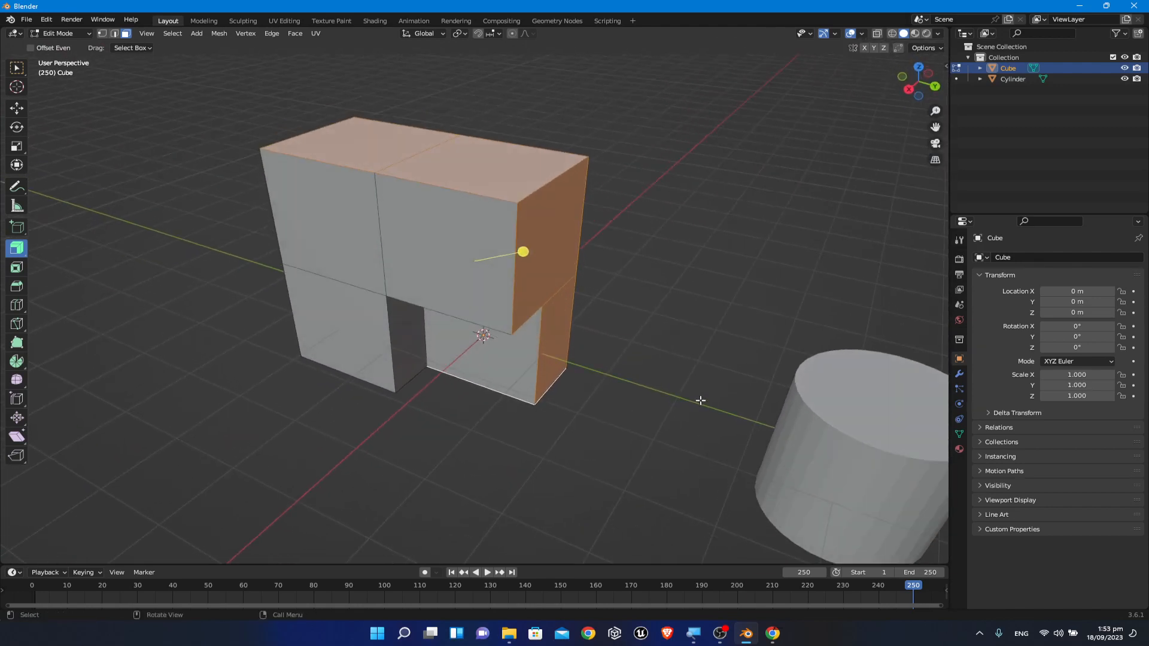
# Step: Extrude the selected top, +Y end and bottom faces about 1.24 m outward with Extrude Along Normals and Offset Even off
pyautogui.click(16, 254)
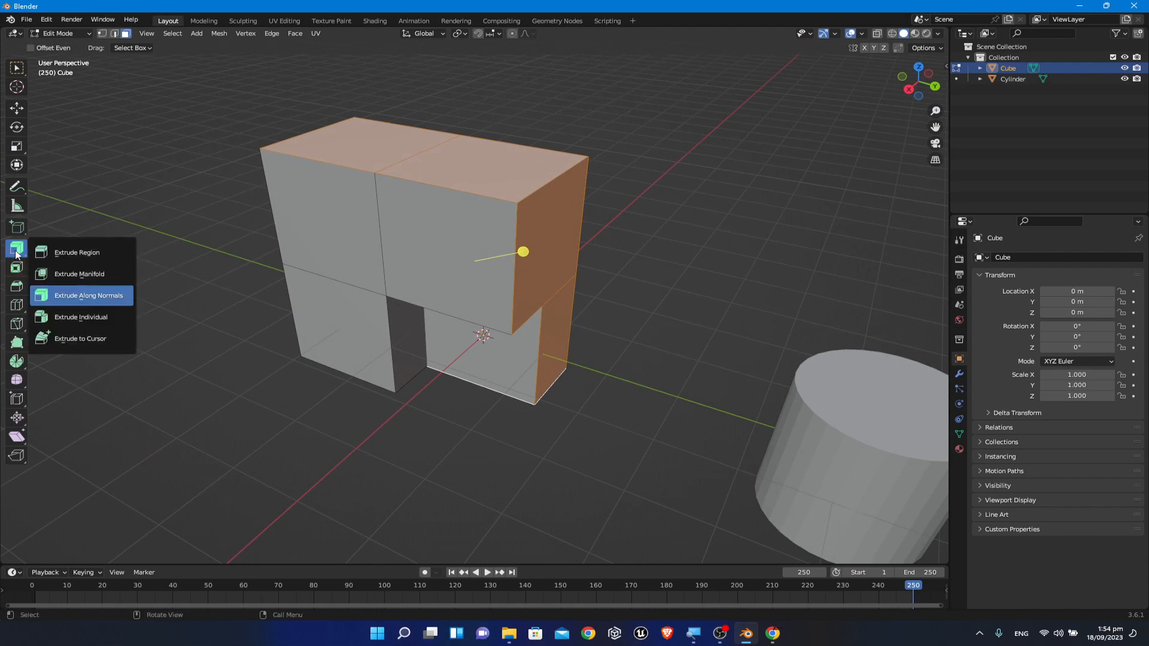
pyautogui.click(91, 296)
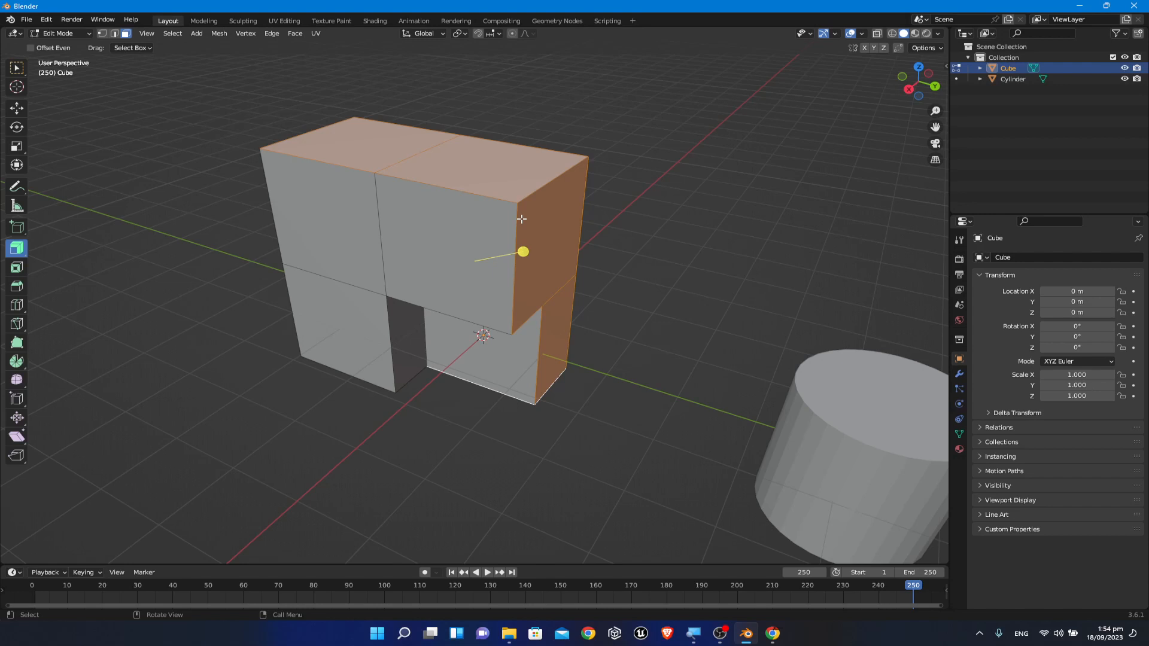
pyautogui.moveTo(684, 223); pyautogui.dragTo(659, 210, button='middle')
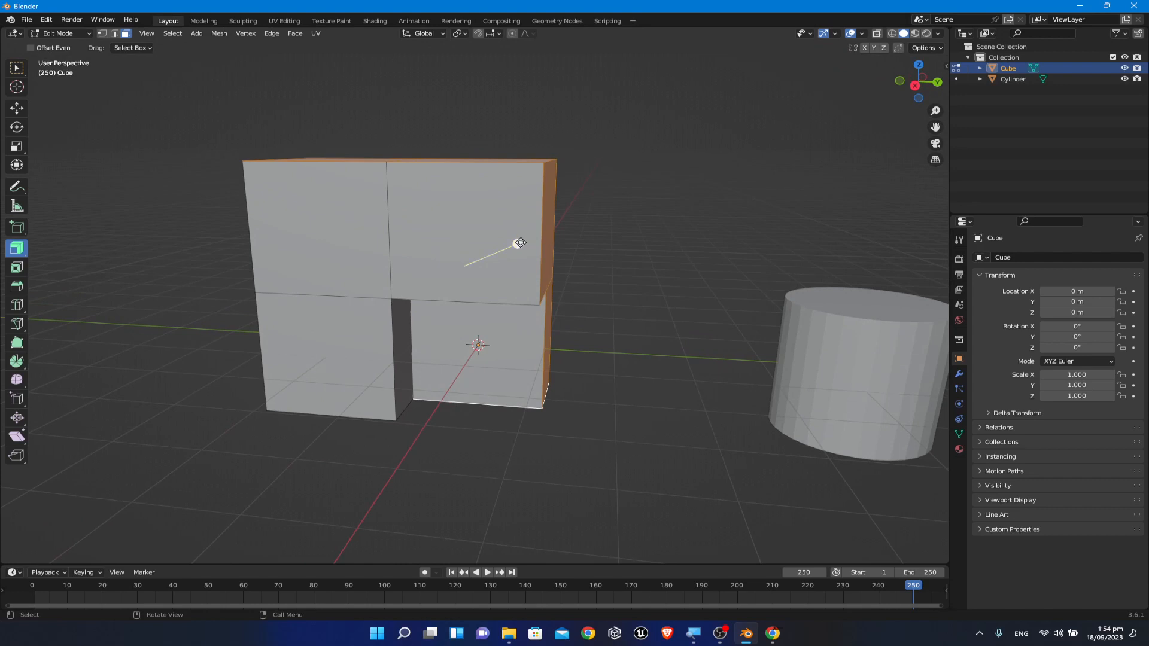
pyautogui.moveTo(518, 244); pyautogui.dragTo(698, 203)
pyautogui.moveTo(698, 213); pyautogui.dragTo(682, 459, button='middle')
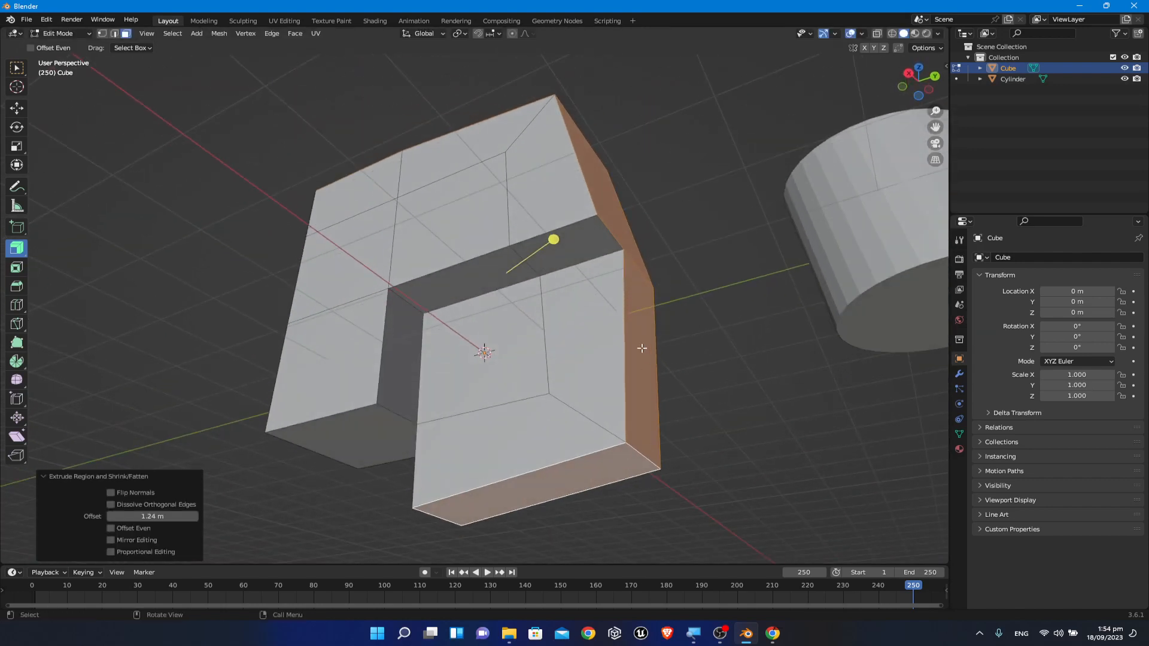
# Step: Enable Offset Even for the 1.24 m extrusion along normals and inspect the evened shape from several angles
pyautogui.moveTo(608, 169); pyautogui.dragTo(644, 271, button='middle')
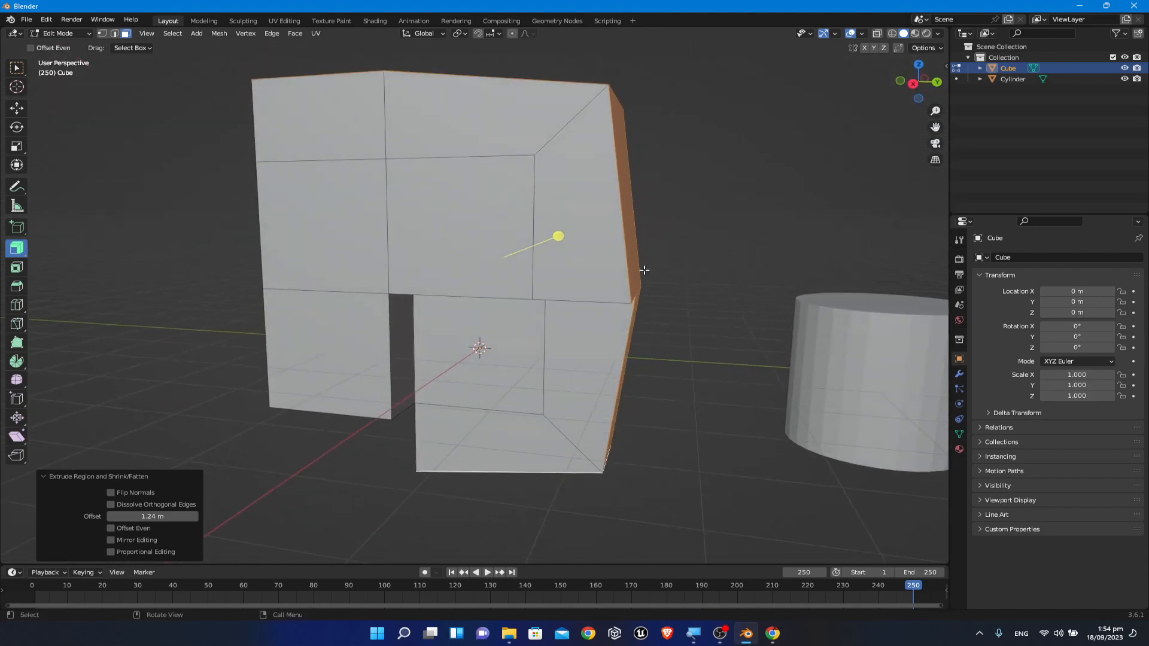
pyautogui.click(111, 529)
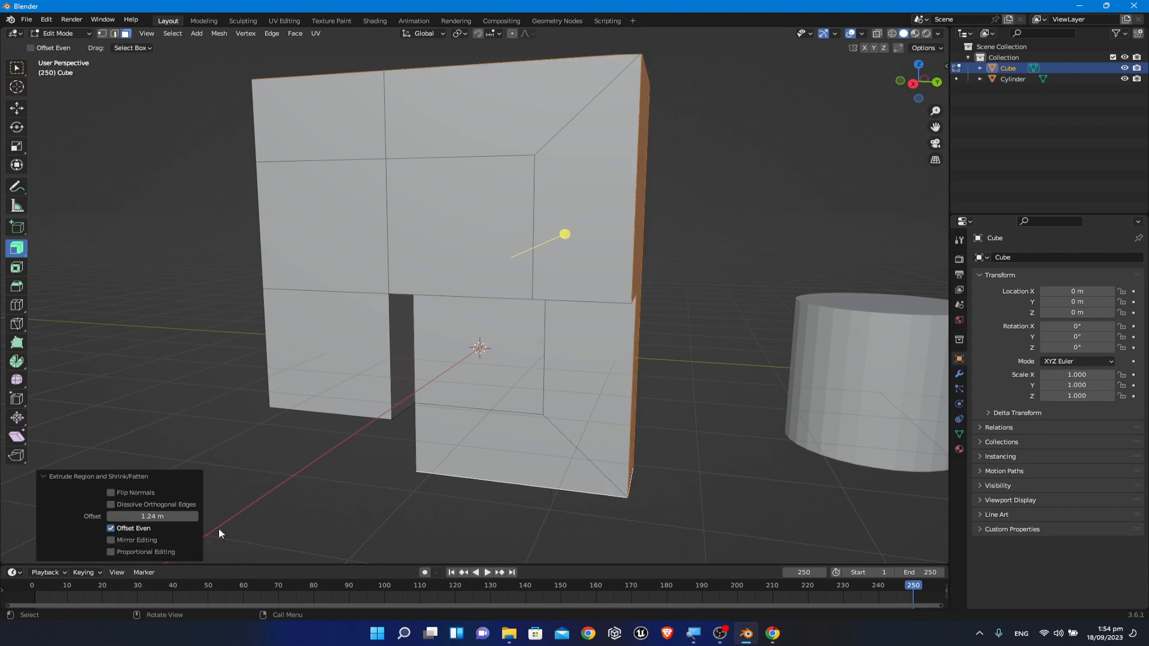
pyautogui.moveTo(708, 336); pyautogui.dragTo(699, 360, button='middle')
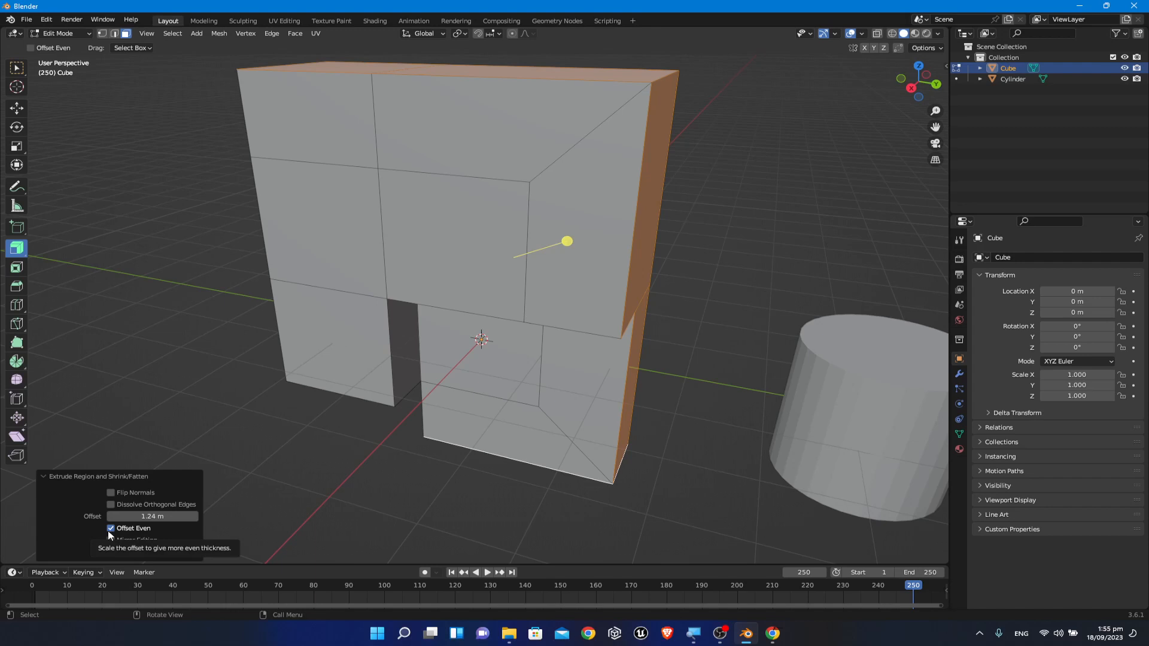
pyautogui.moveTo(336, 537); pyautogui.dragTo(330, 508, button='middle')
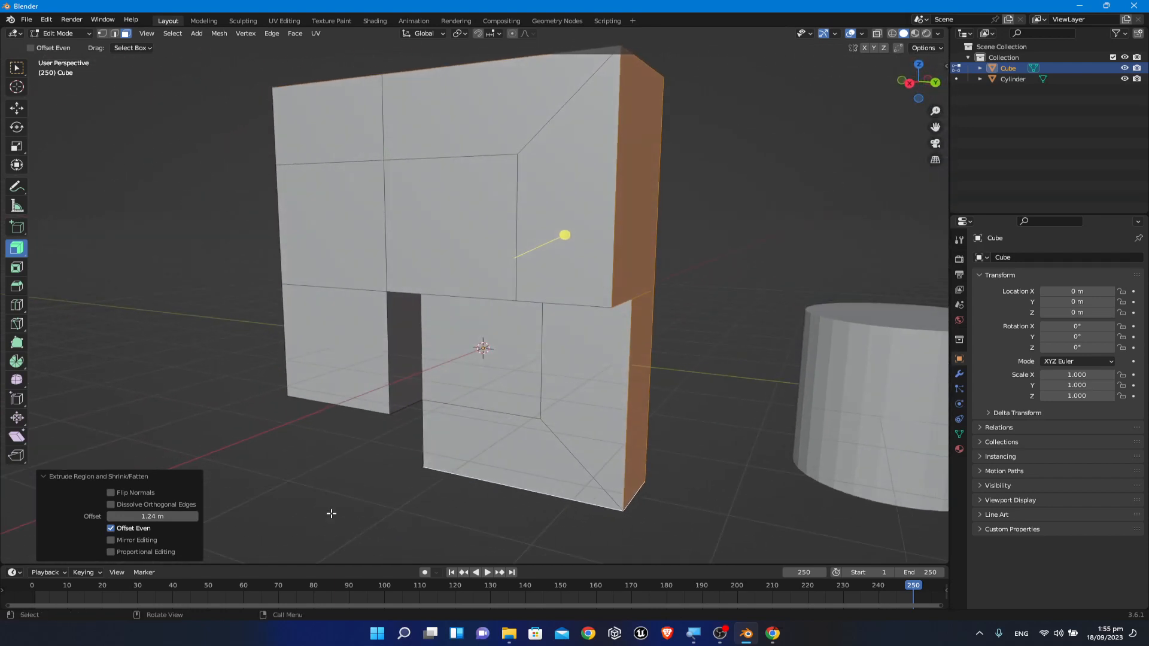
pyautogui.moveTo(411, 385); pyautogui.dragTo(429, 218, button='middle')
# Step: Select the column of three stacked faces on the block's +X side at its -Y end
pyautogui.click(393, 181)
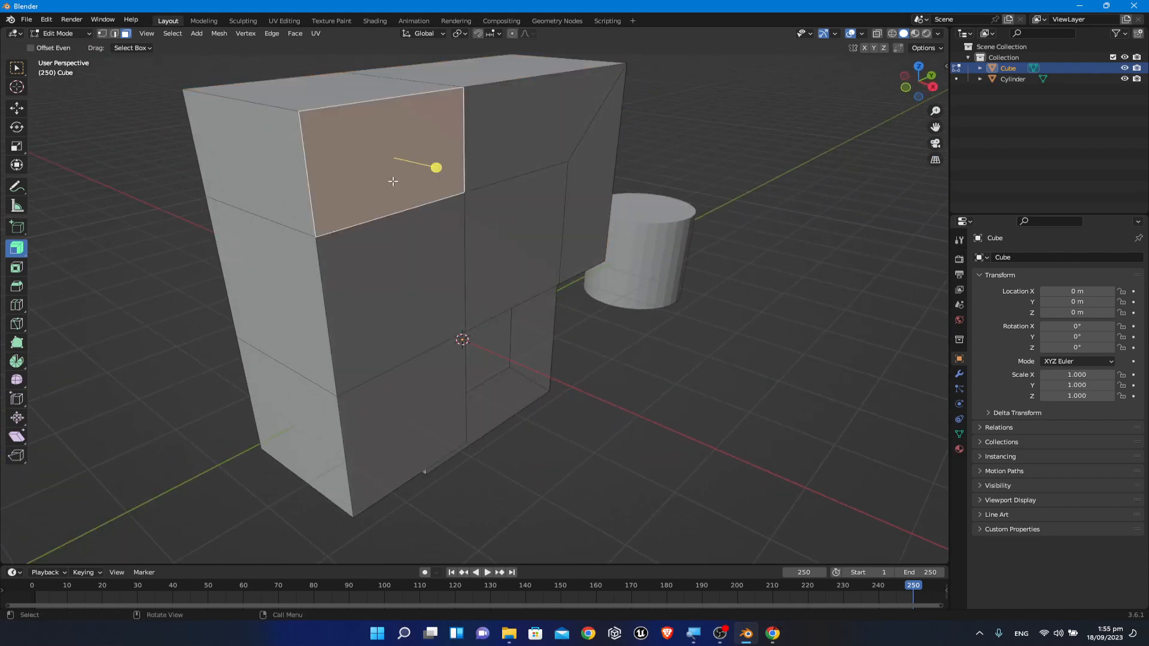
pyautogui.click(732, 369)
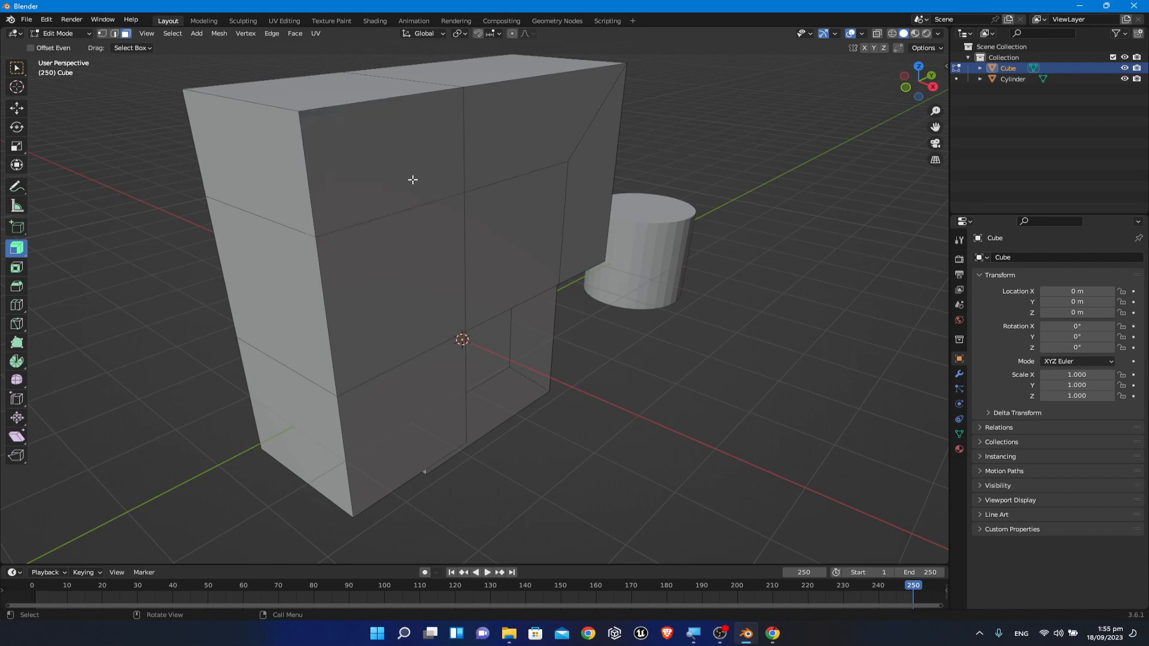
pyautogui.click(375, 190)
pyautogui.keyDown('shift'); pyautogui.click(391, 269); pyautogui.keyUp('shift')
pyautogui.keyDown('shift'); pyautogui.click(420, 411); pyautogui.keyUp('shift')
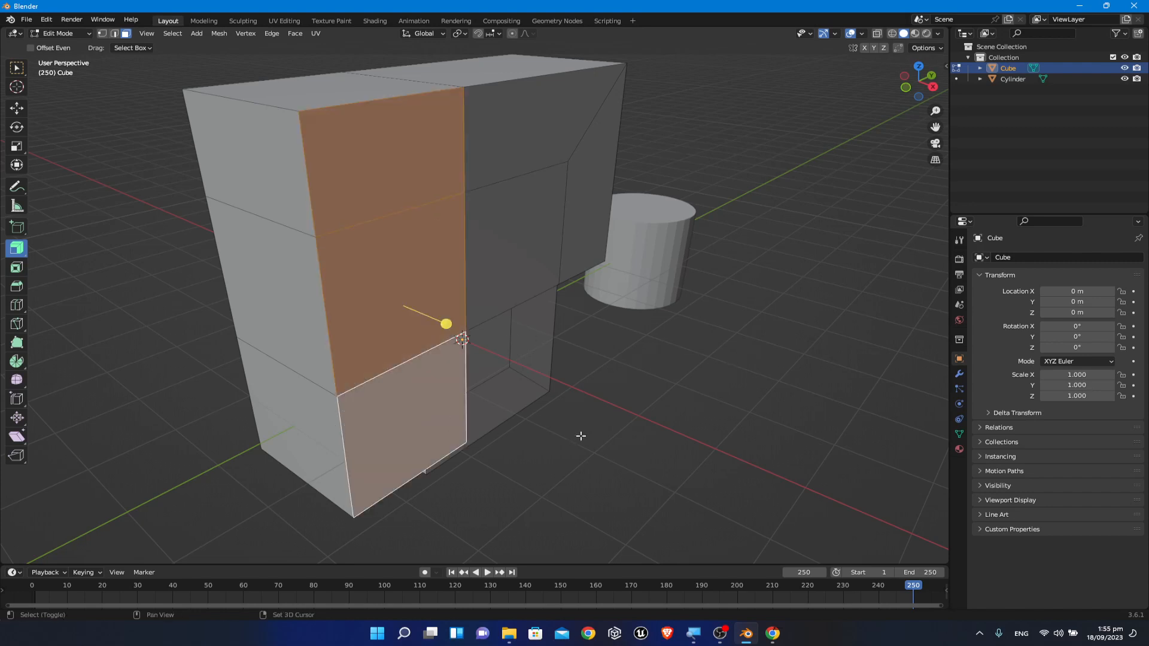
pyautogui.moveTo(580, 432); pyautogui.dragTo(589, 418, button='middle')
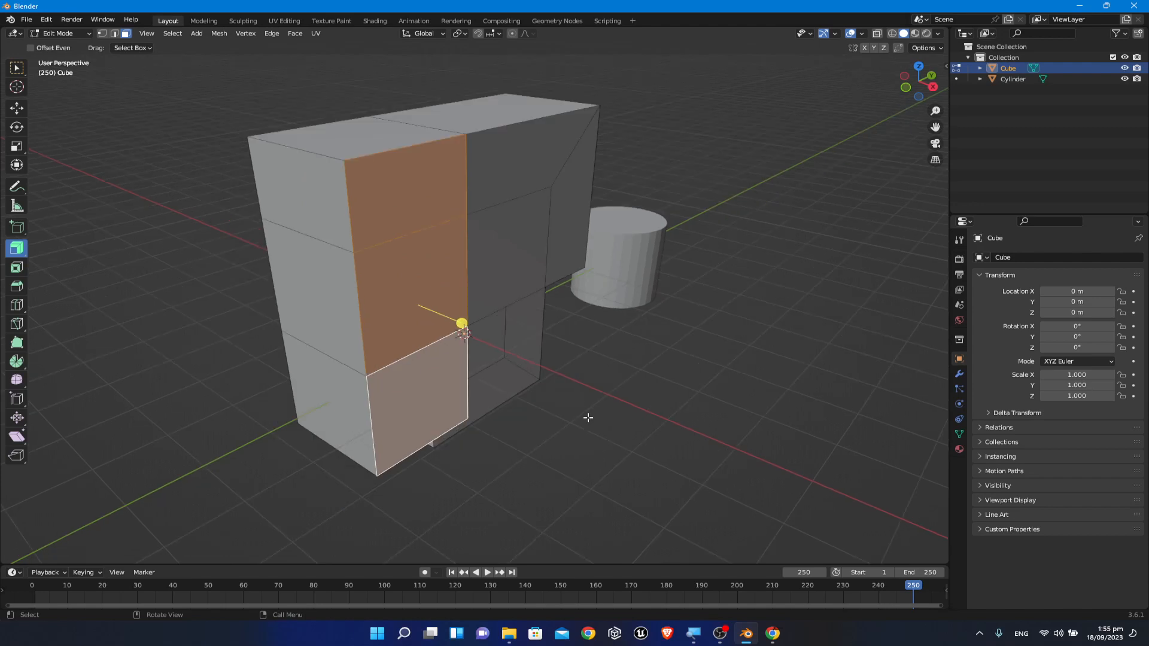
pyautogui.moveTo(667, 423); pyautogui.dragTo(398, 282, button='middle')
pyautogui.moveTo(721, 372); pyautogui.dragTo(698, 367, button='middle')
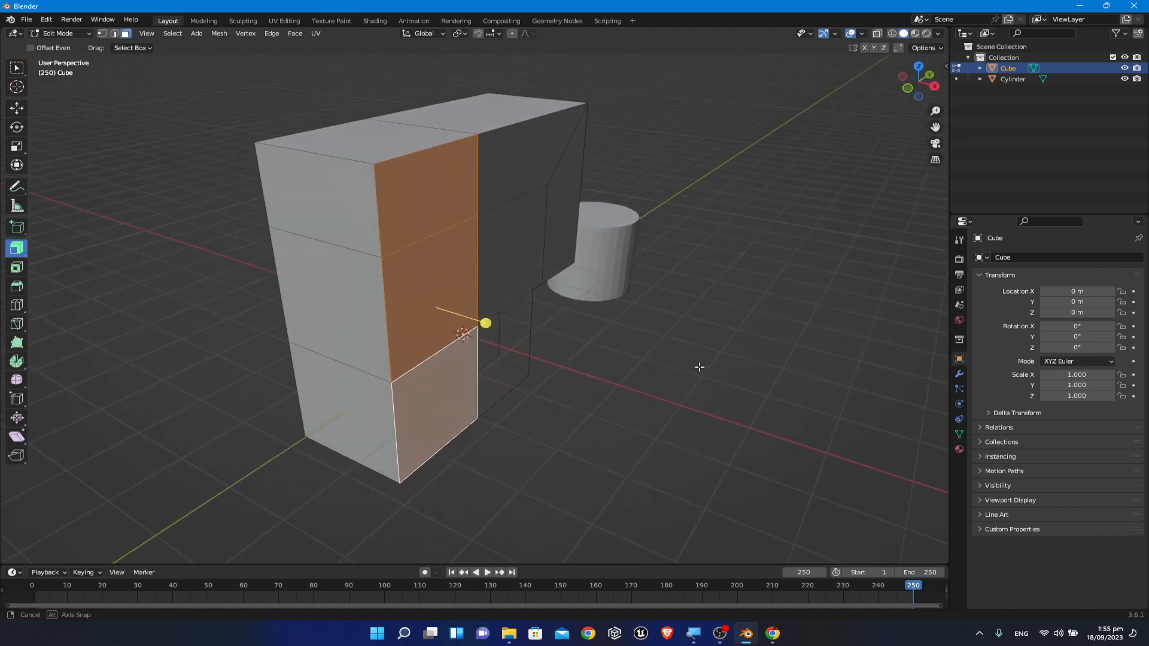
# Step: Extrude the three selected faces together about 1.67 m outward with Extrude Region
pyautogui.click(13, 250)
pyautogui.click(13, 255)
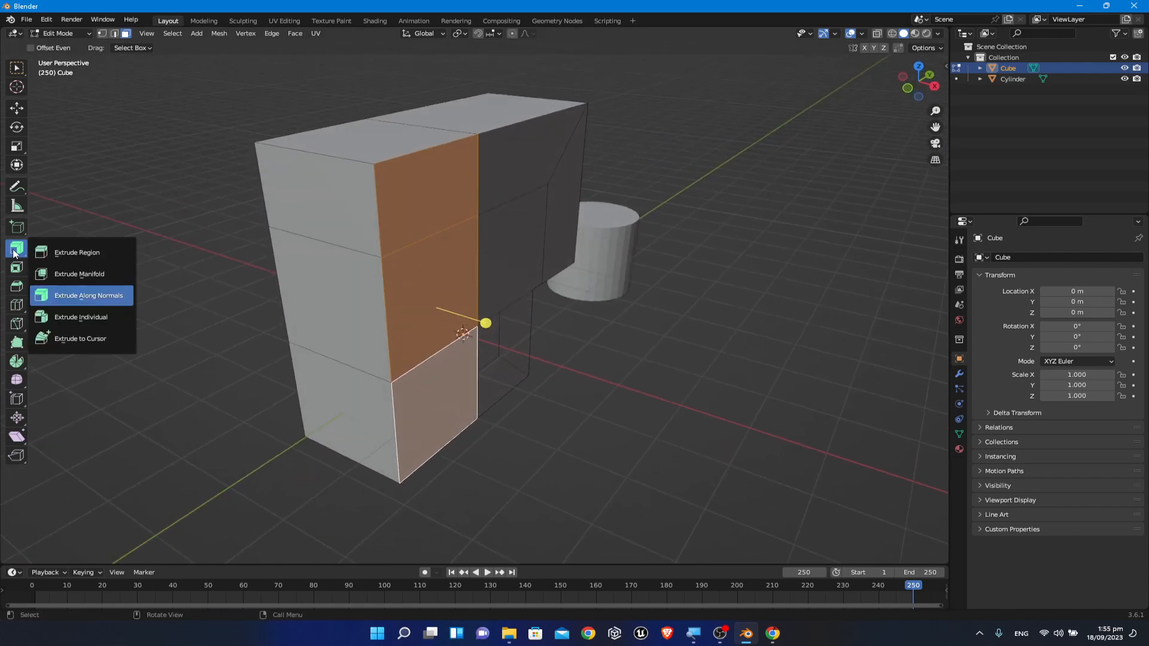
pyautogui.click(60, 248)
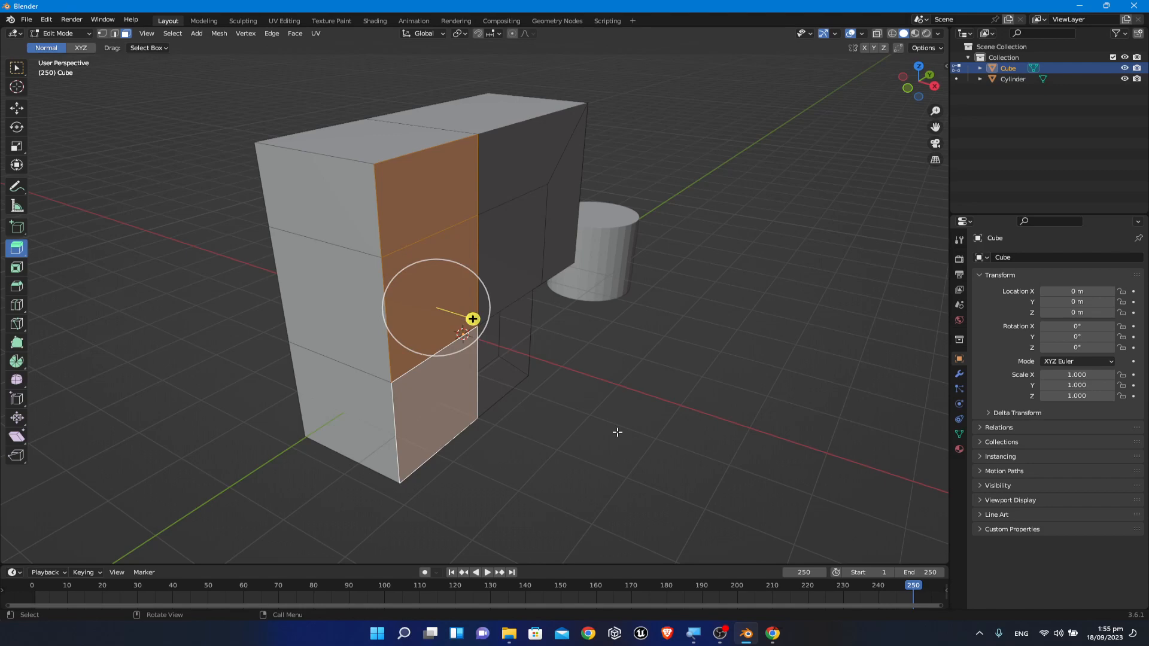
pyautogui.moveTo(736, 359); pyautogui.dragTo(771, 342, button='middle')
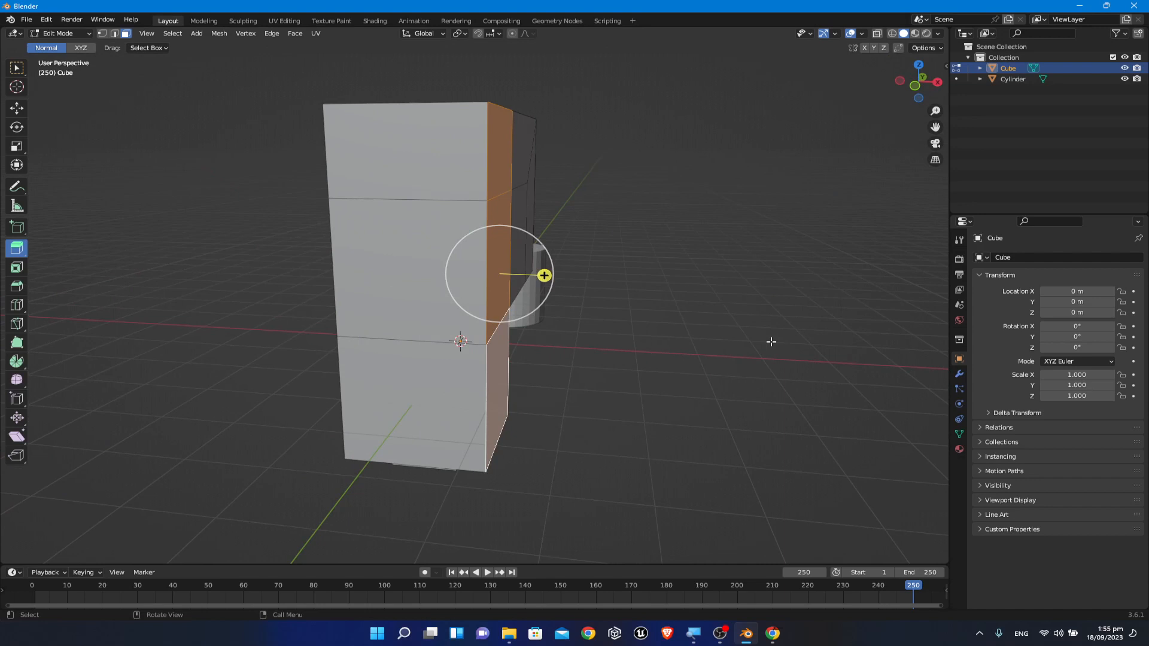
pyautogui.moveTo(771, 342); pyautogui.dragTo(698, 355, button='middle')
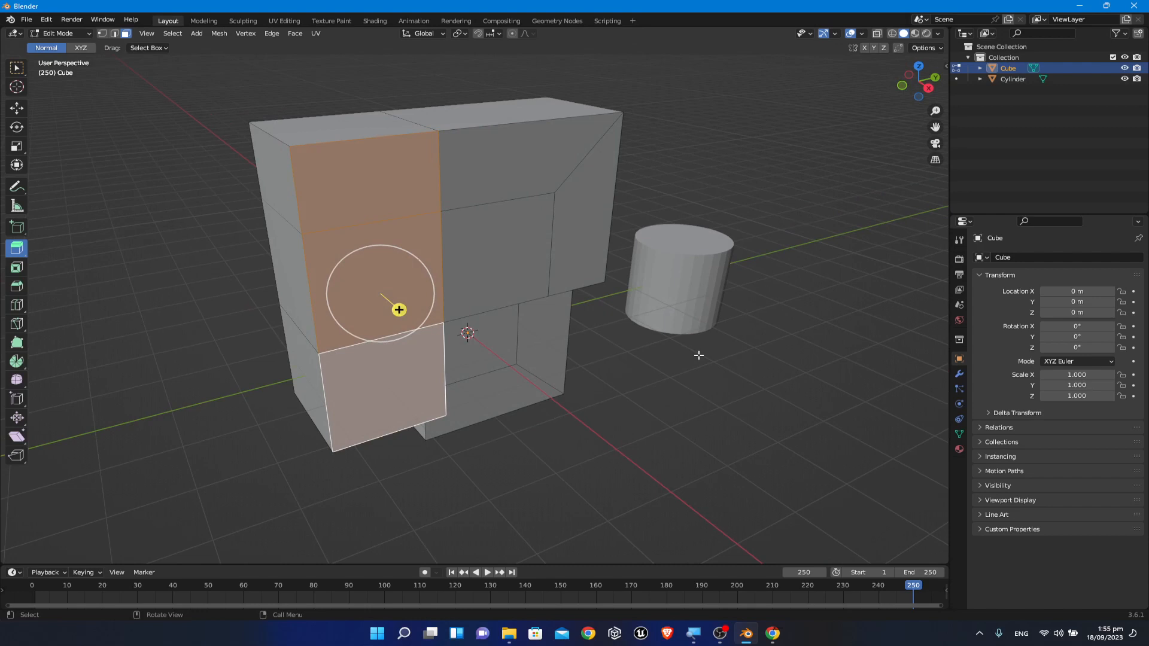
pyautogui.click(23, 253)
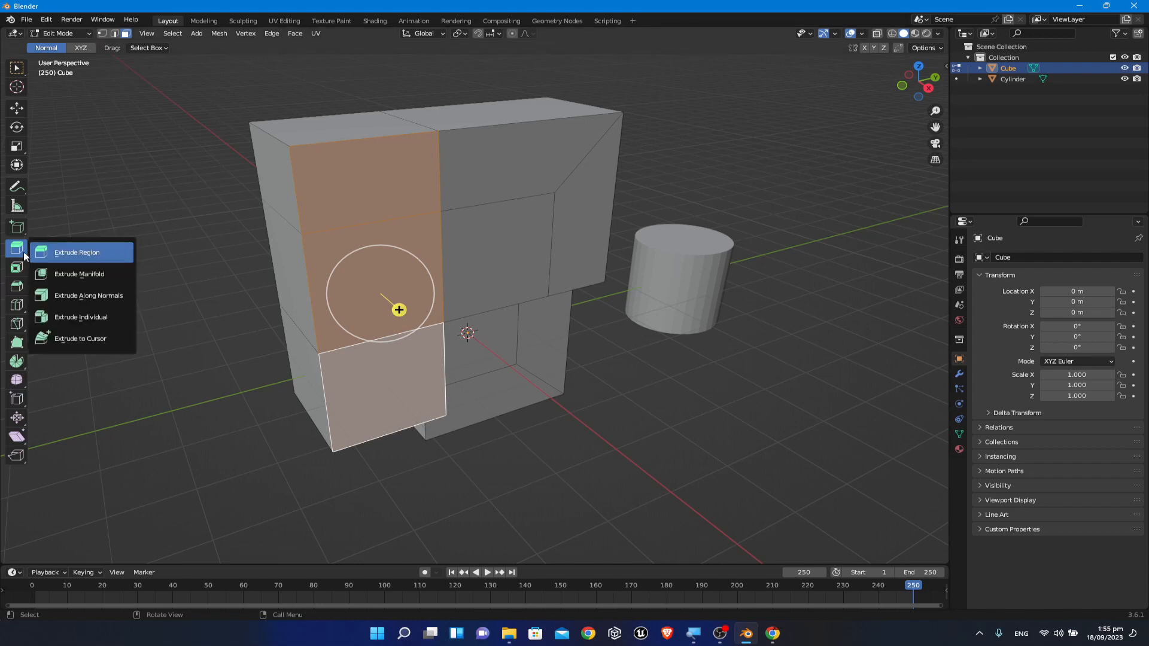
pyautogui.click(96, 254)
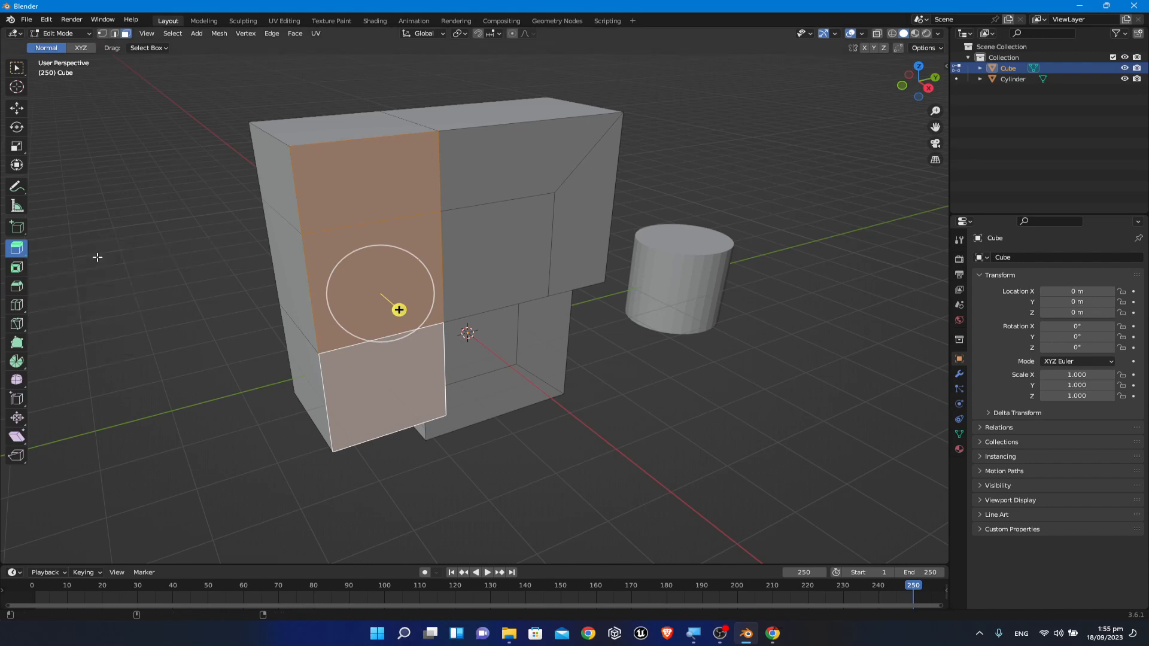
pyautogui.moveTo(271, 364); pyautogui.dragTo(383, 378, button='middle')
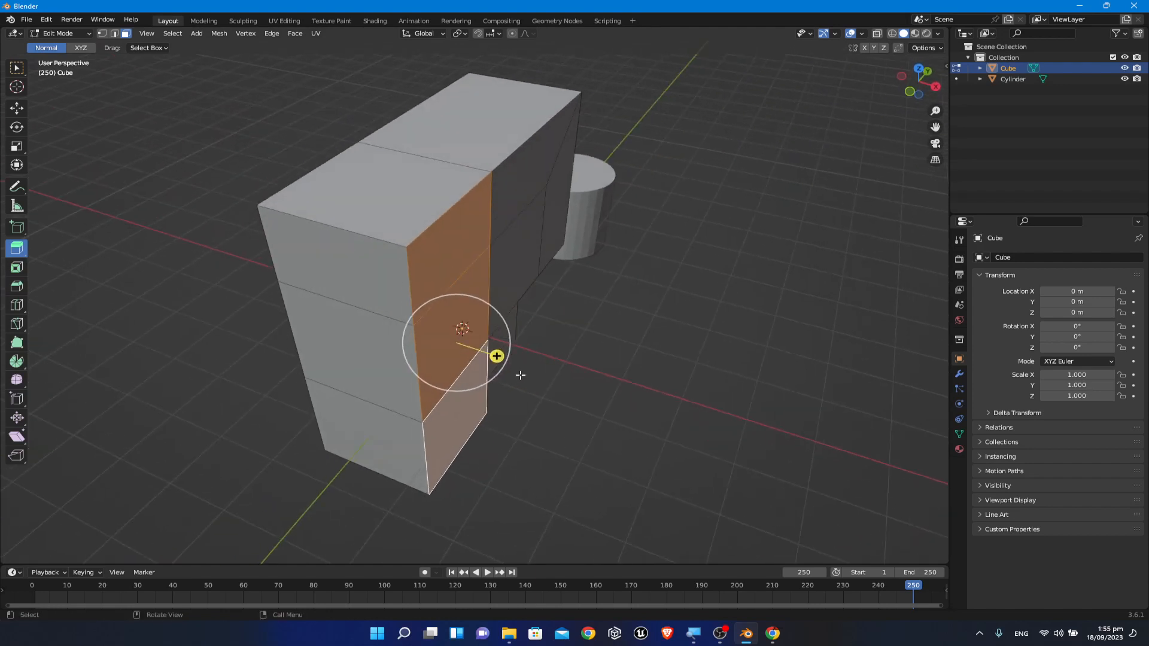
pyautogui.moveTo(497, 356); pyautogui.dragTo(613, 397)
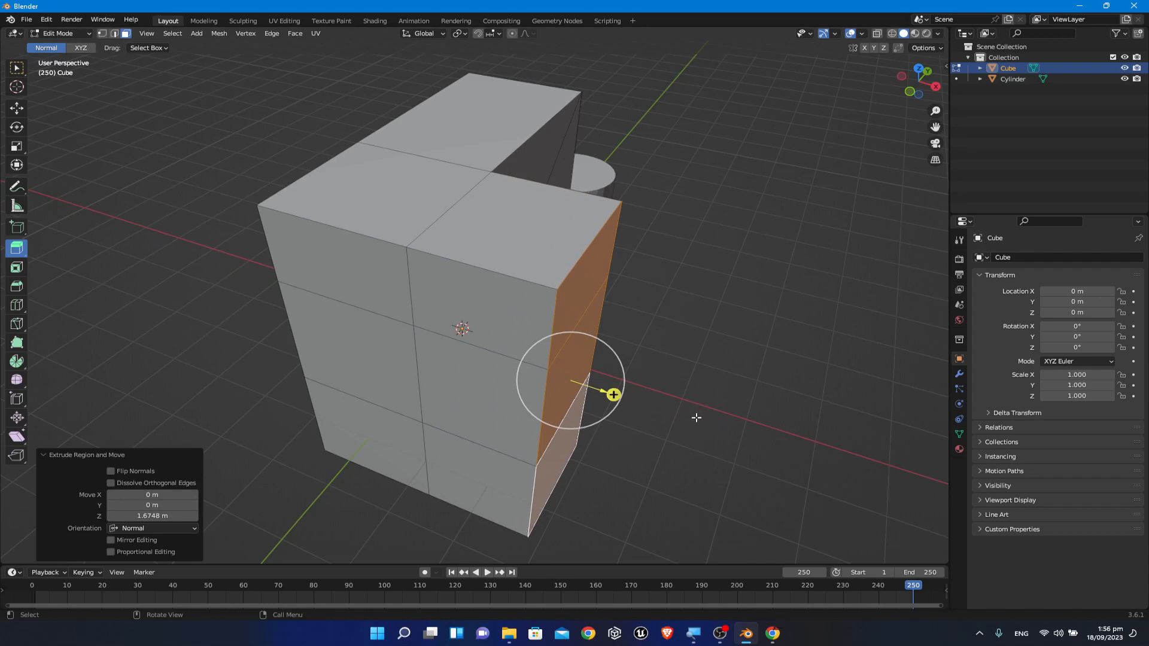
# Step: Move the middle face of the extruded column freely back toward the block by about 1.38 m, and undo the move
pyautogui.click(701, 425)
pyautogui.click(579, 294)
pyautogui.moveTo(839, 406); pyautogui.dragTo(805, 369, button='middle')
pyautogui.press('g')
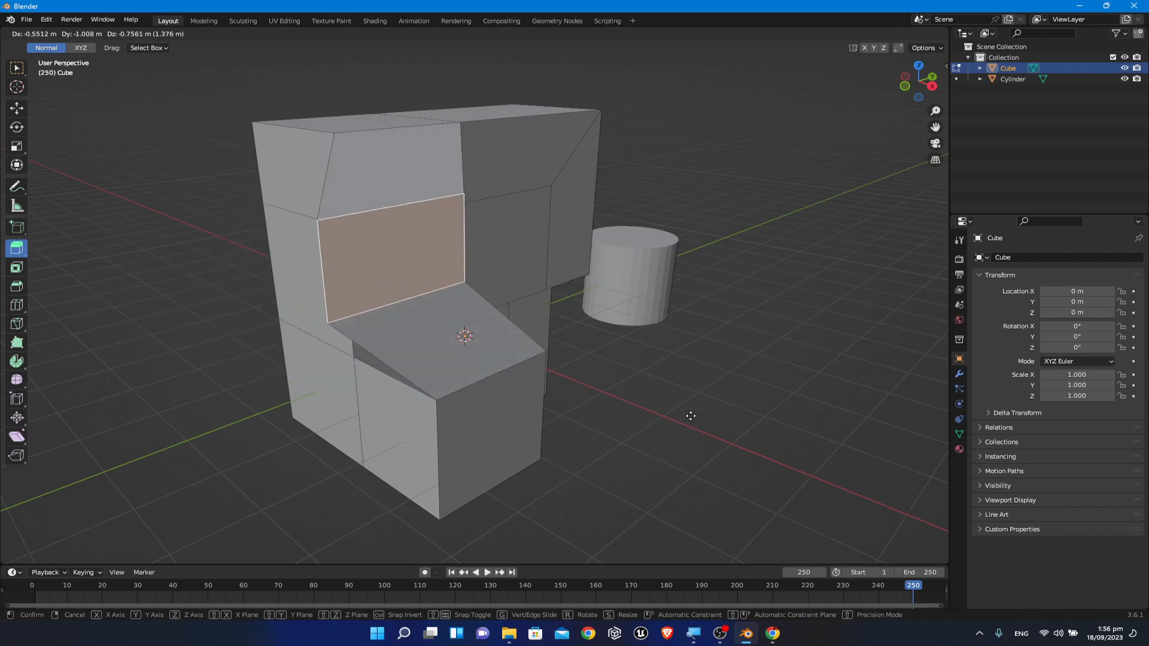
pyautogui.click(691, 416)
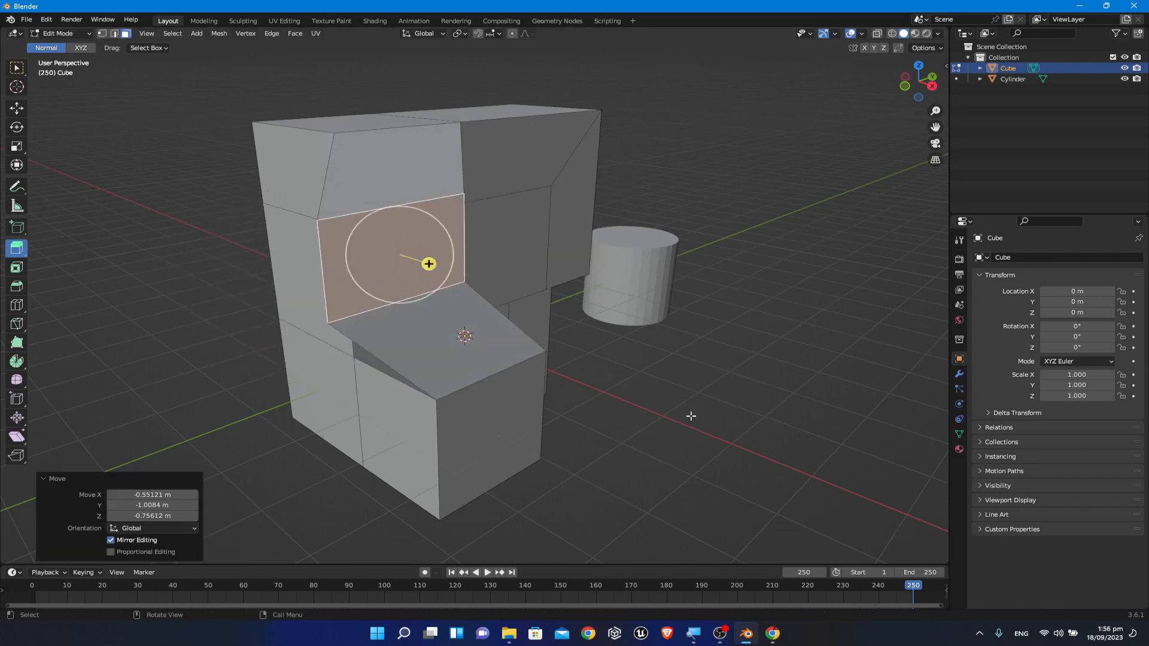
pyautogui.hotkey('ctrl', 'z')
# Step: Move the middle face by about 0.85, 0.55 and -0.54 m in X, Y and Z, and undo this move and the column's extrusion
pyautogui.click(503, 321)
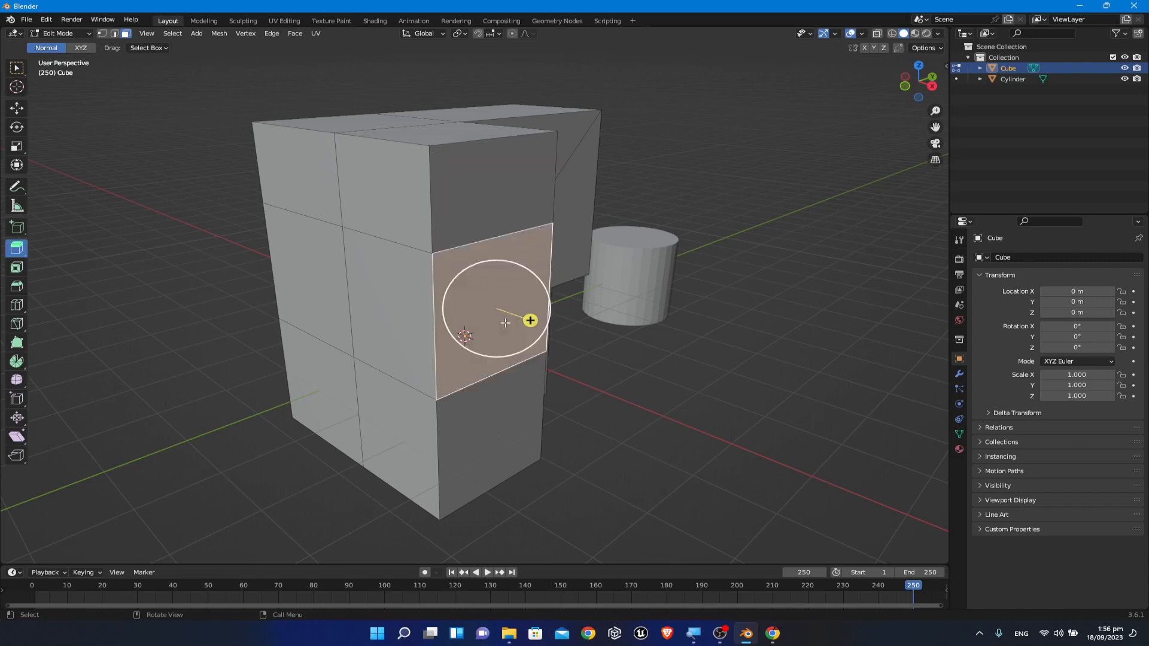
pyautogui.press('g')
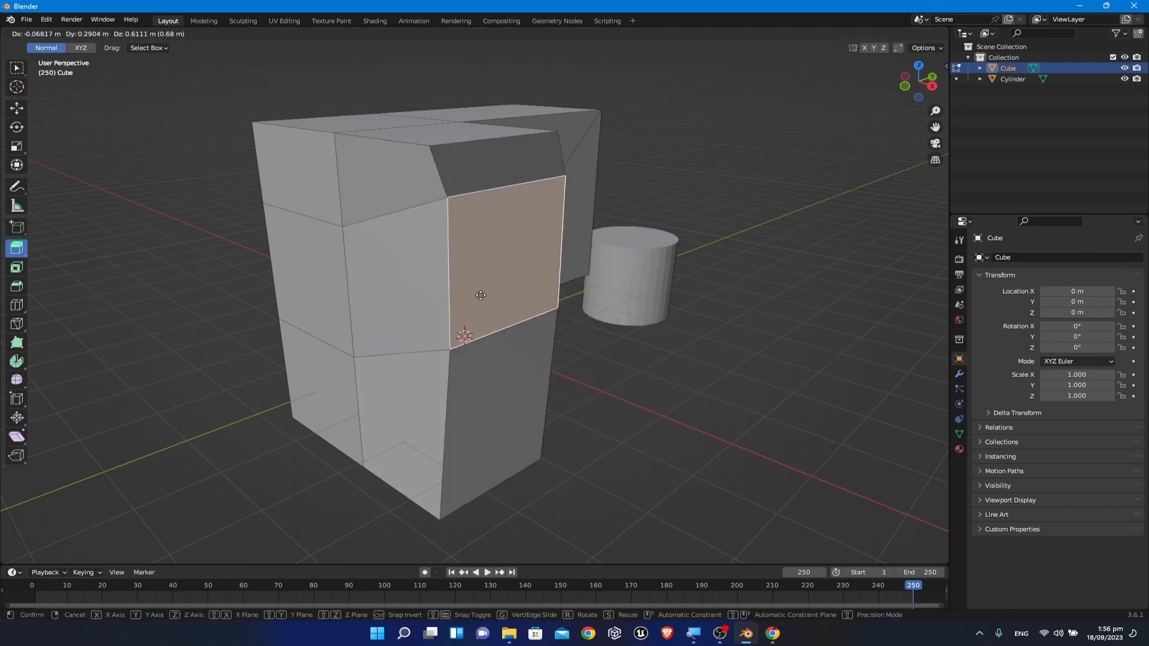
pyautogui.click(583, 370)
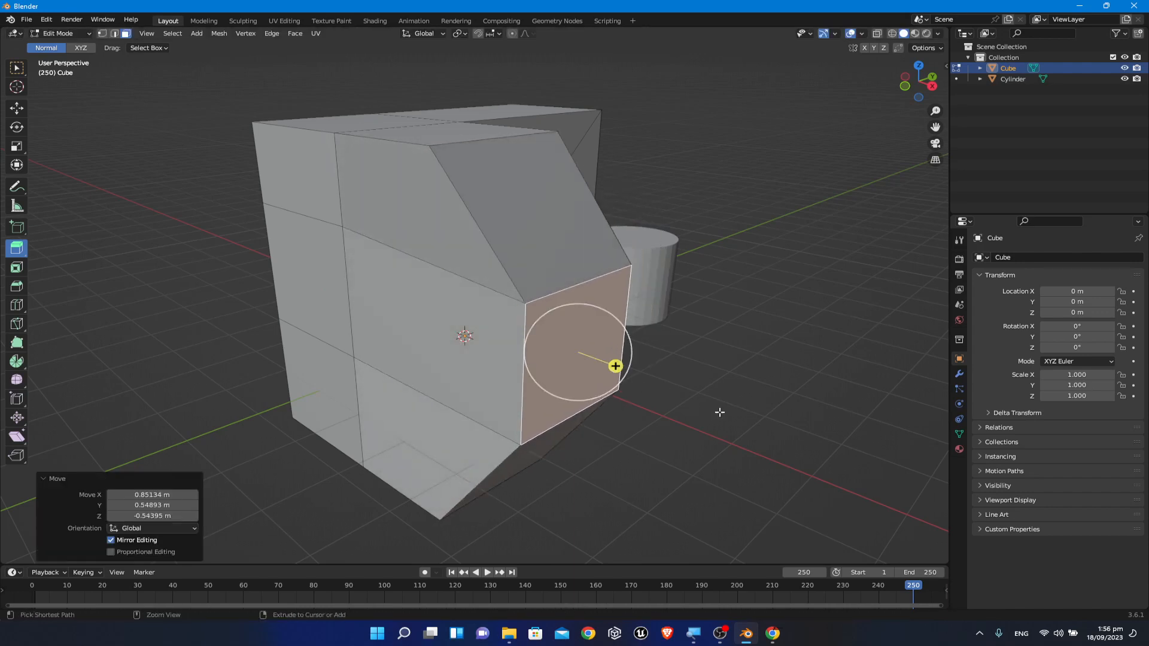
pyautogui.hotkey('ctrl', 'z')
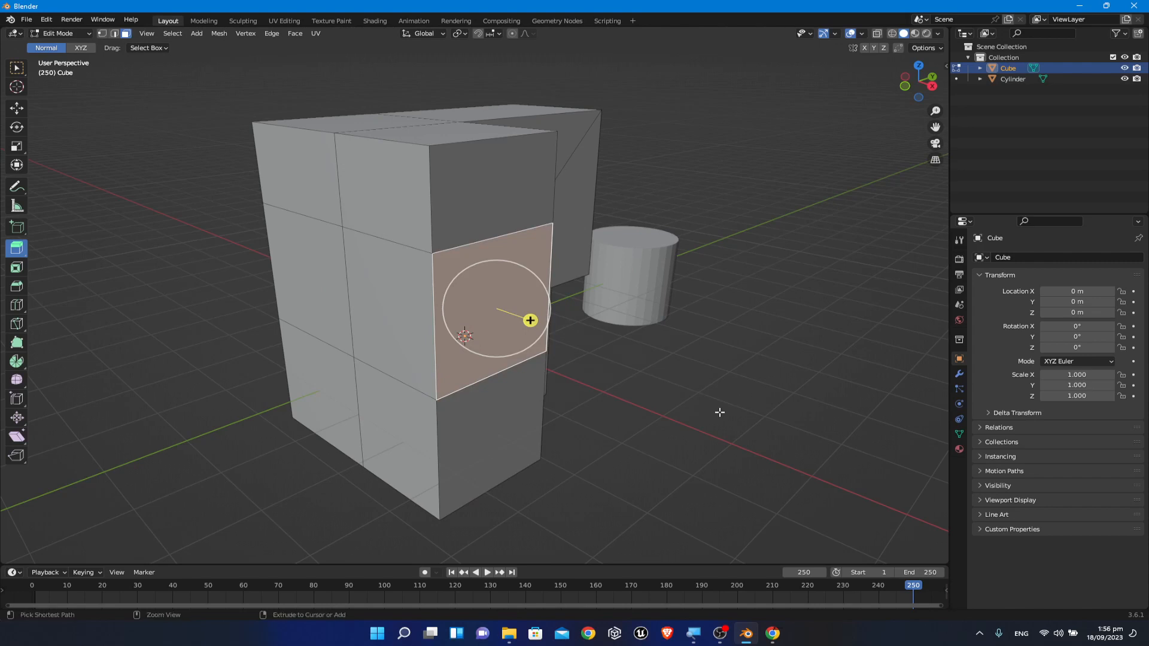
pyautogui.hotkey('ctrl', 'z')
pyautogui.hotkey('ctrl', 'z')
pyautogui.hotkey('ctrl', 'z')
pyautogui.hotkey('ctrl', 'z')
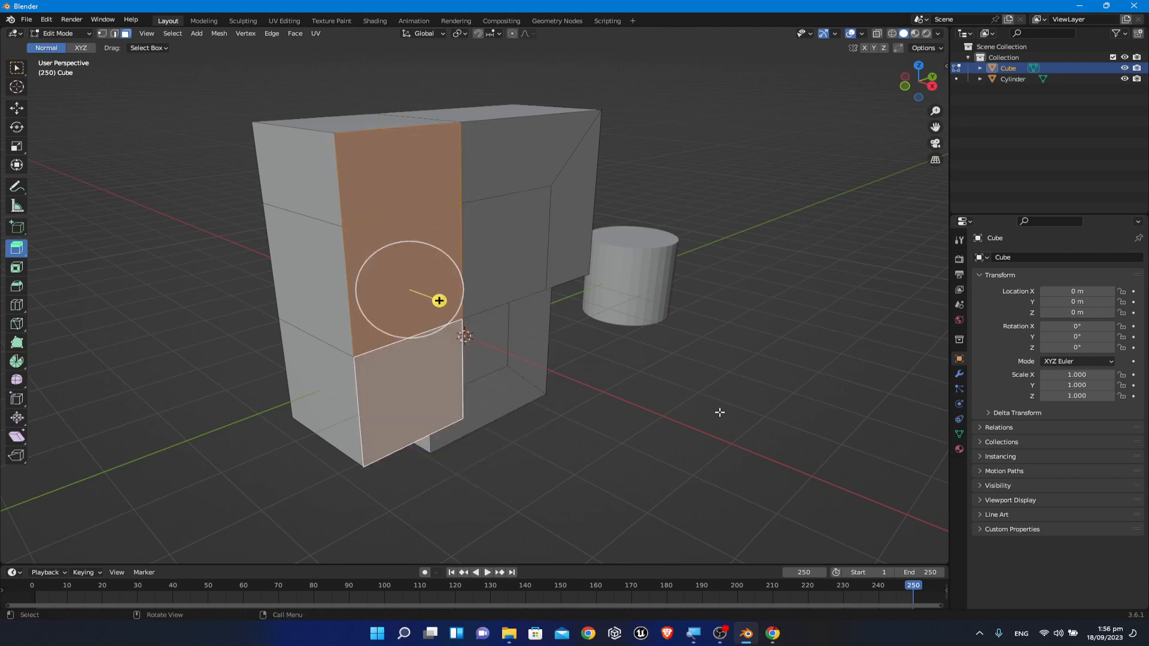
# Step: Extrude the upper and the middle face of the +X column one at a time, each 2 m outward with snapping
pyautogui.click(722, 413)
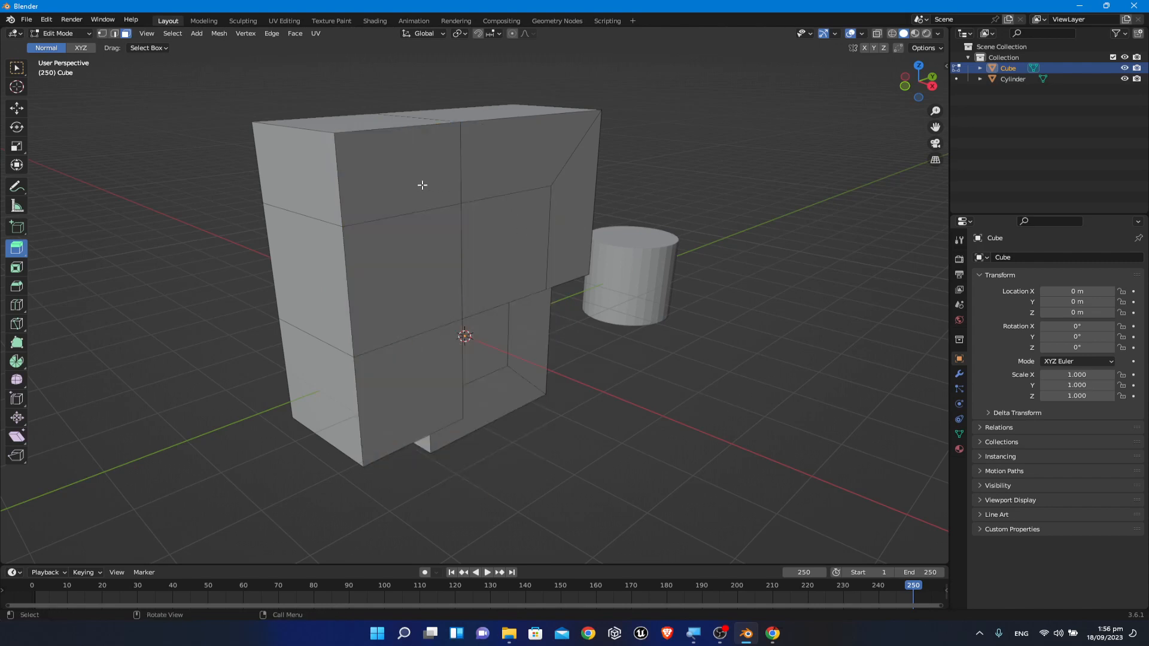
pyautogui.click(422, 184)
pyautogui.press('e')
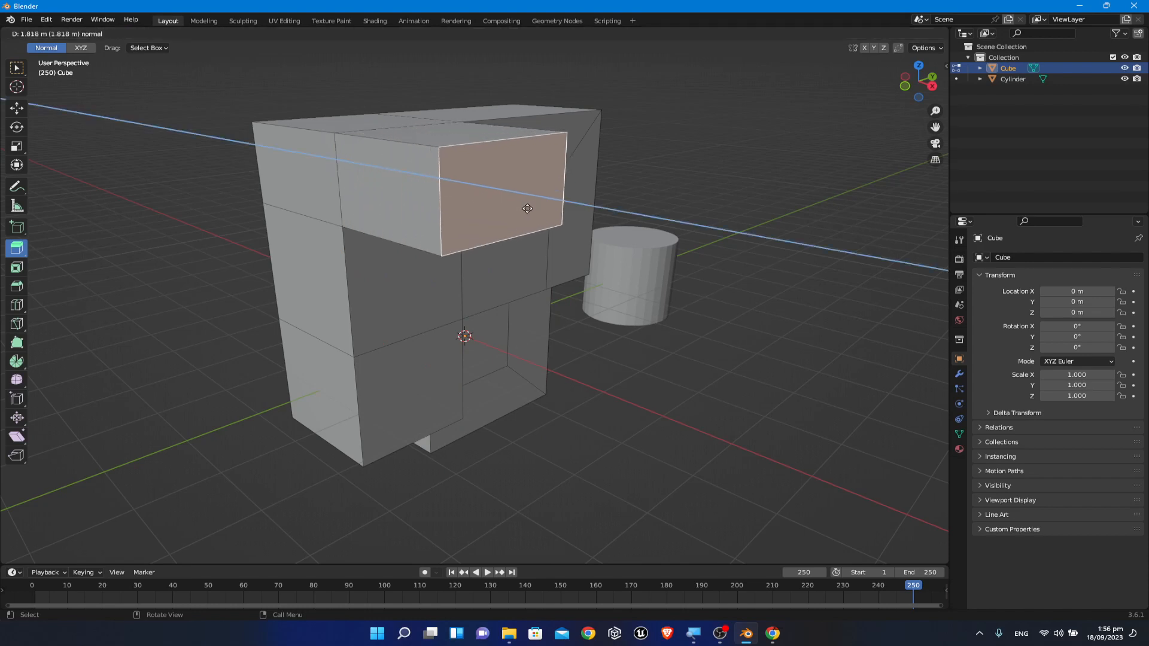
pyautogui.keyDown('ctrl'); pyautogui.click(541, 211); pyautogui.keyUp('ctrl')
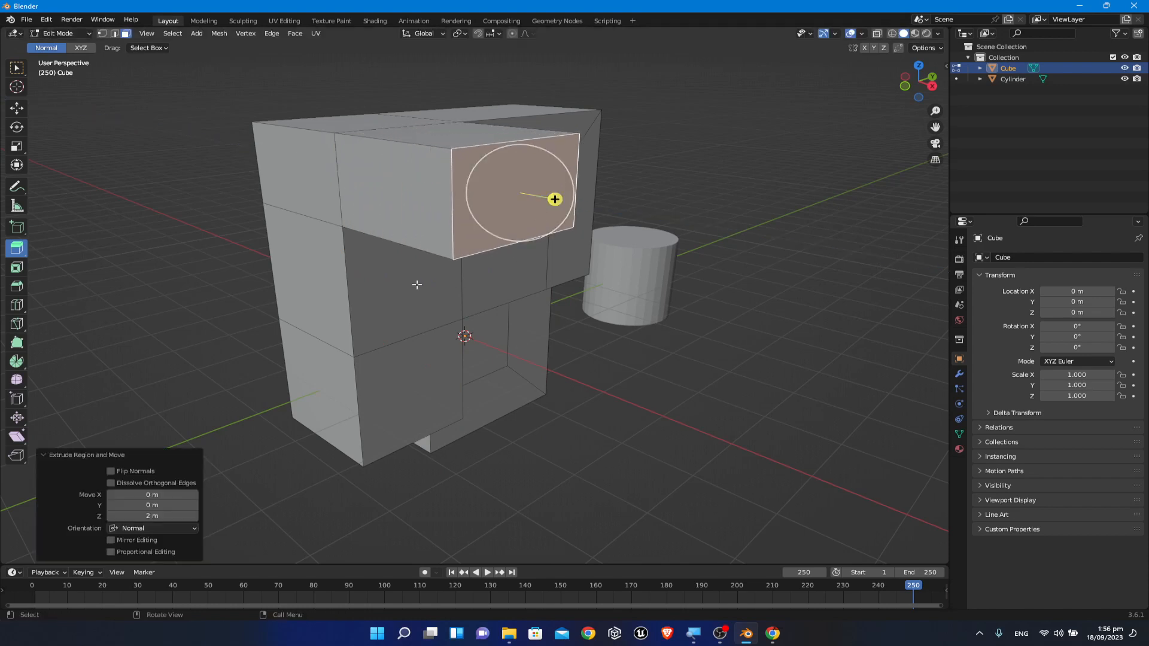
pyautogui.click(438, 290)
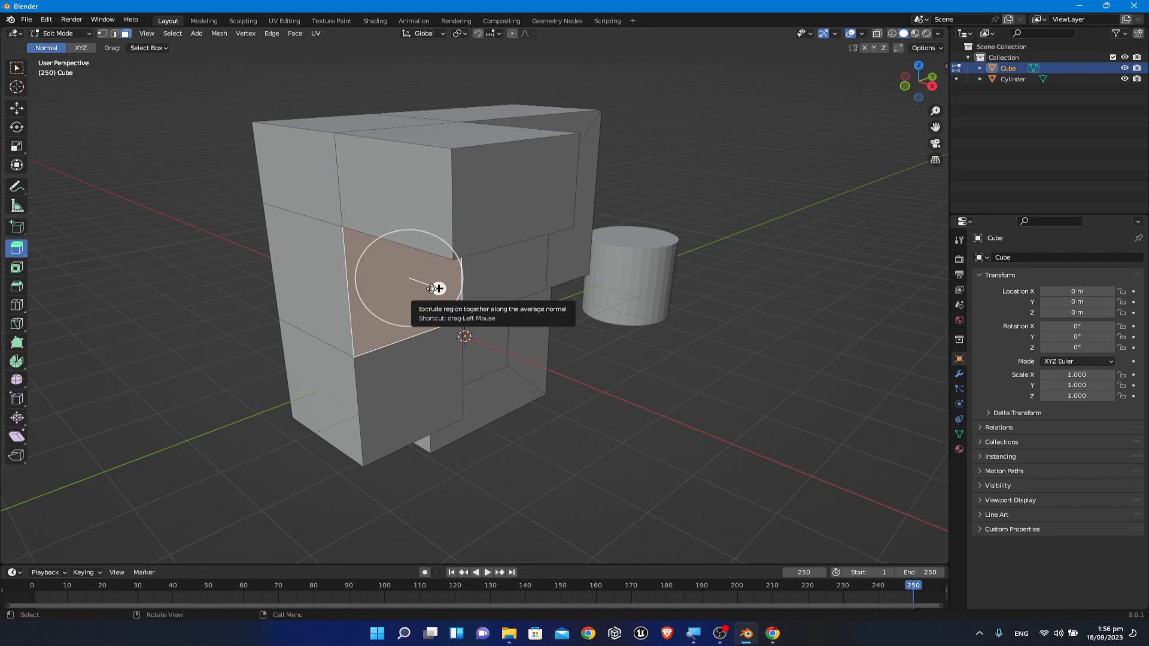
pyautogui.keyDown('ctrl'); pyautogui.moveTo(438, 290); pyautogui.dragTo(549, 326); pyautogui.keyUp('ctrl')
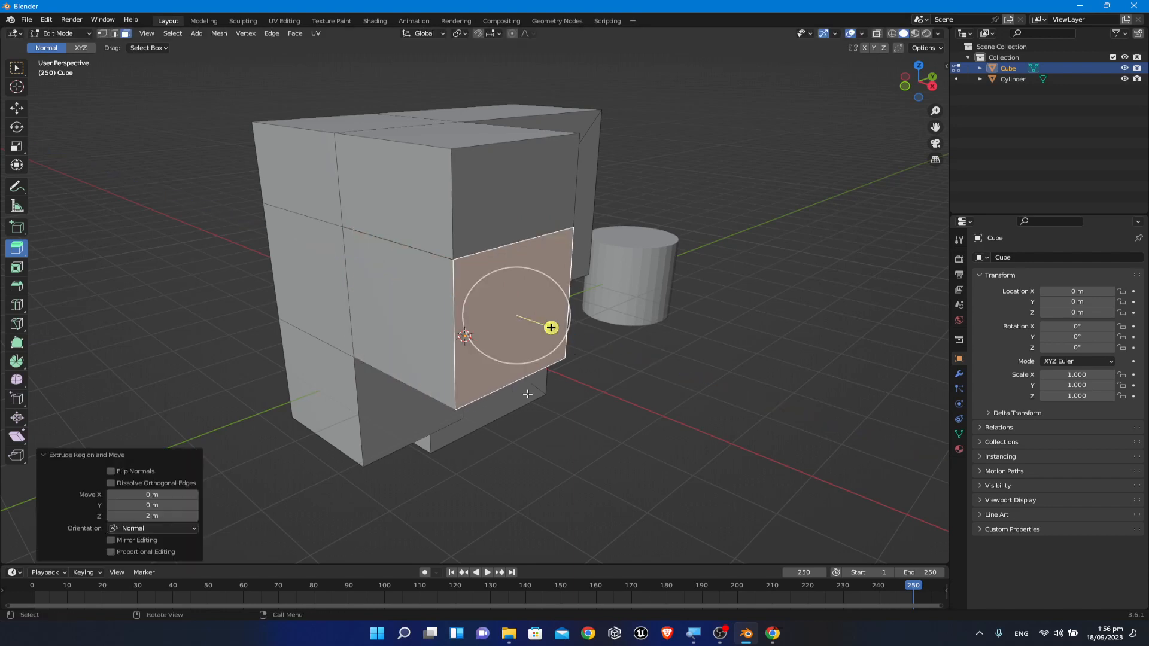
# Step: Undo the two single-face extrusions and select all three faces of the +X column together
pyautogui.click(389, 402)
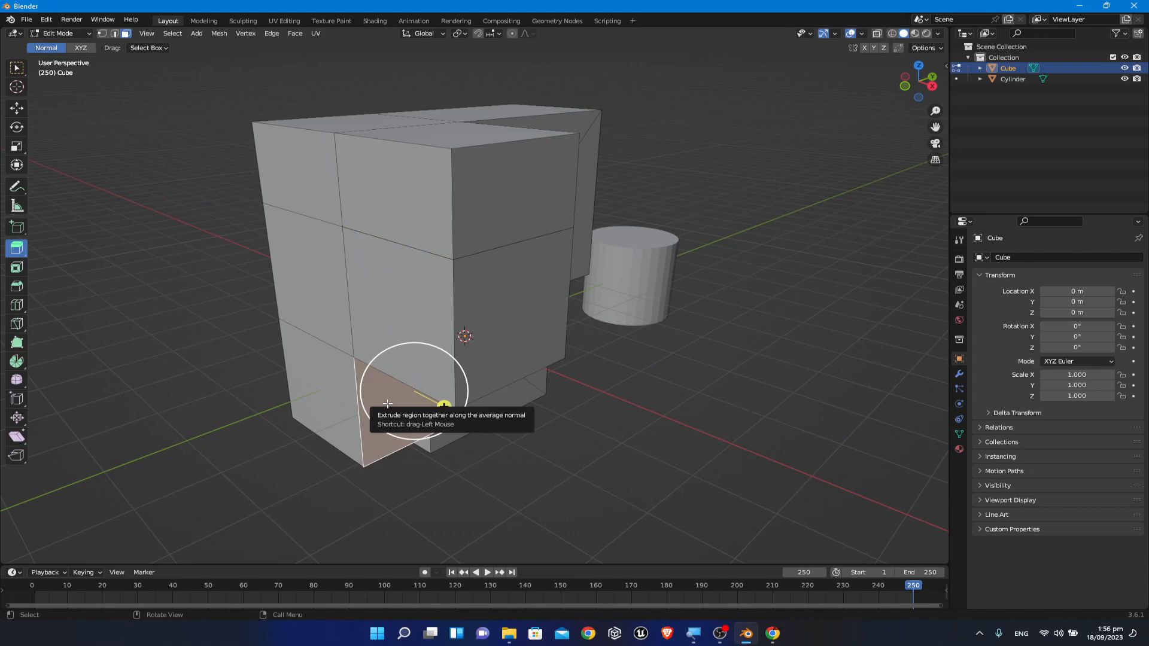
pyautogui.hotkey('ctrl', 'z')
pyautogui.hotkey('ctrl', 'z')
pyautogui.hotkey('ctrl', 'z')
pyautogui.hotkey('ctrl', 'z')
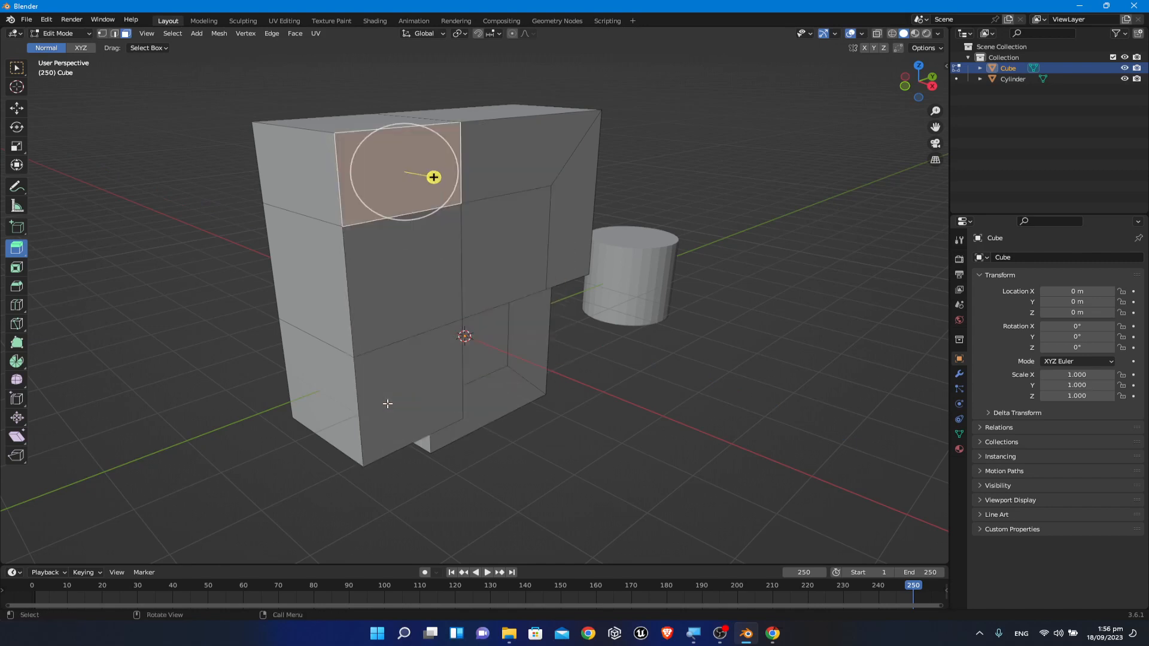
pyautogui.keyDown('shift'); pyautogui.click(404, 305); pyautogui.keyUp('shift')
pyautogui.keyDown('shift'); pyautogui.click(416, 390); pyautogui.keyUp('shift')
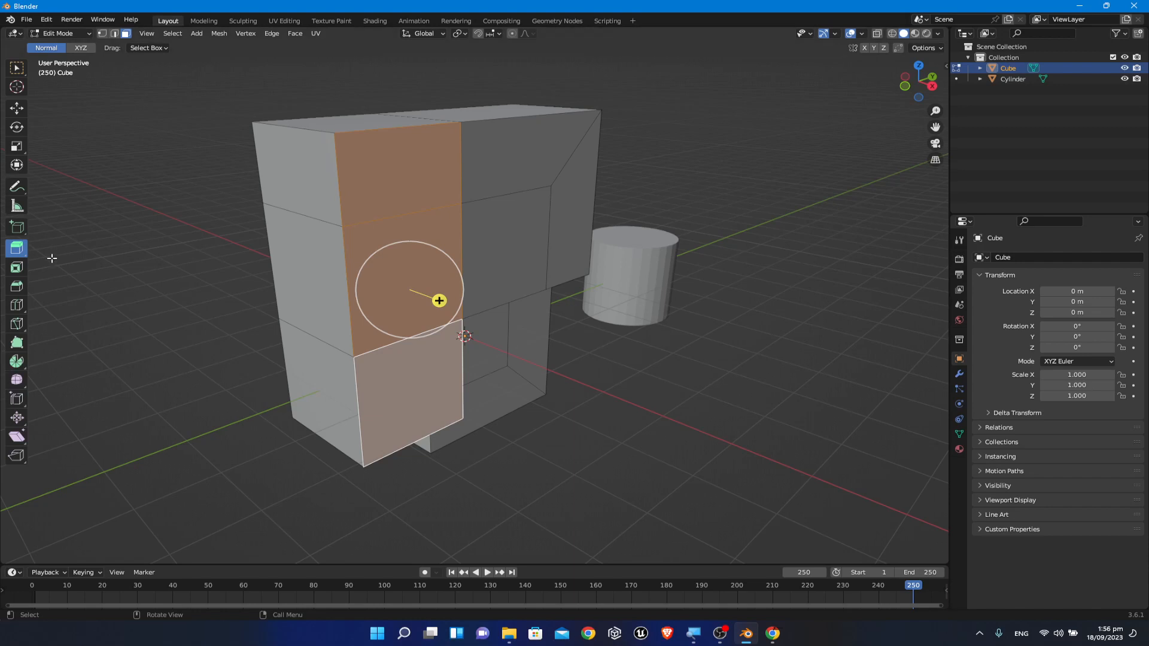
# Step: Extrude the three selected faces about 2.11 m outward with Extrude Individual
pyautogui.click(17, 250)
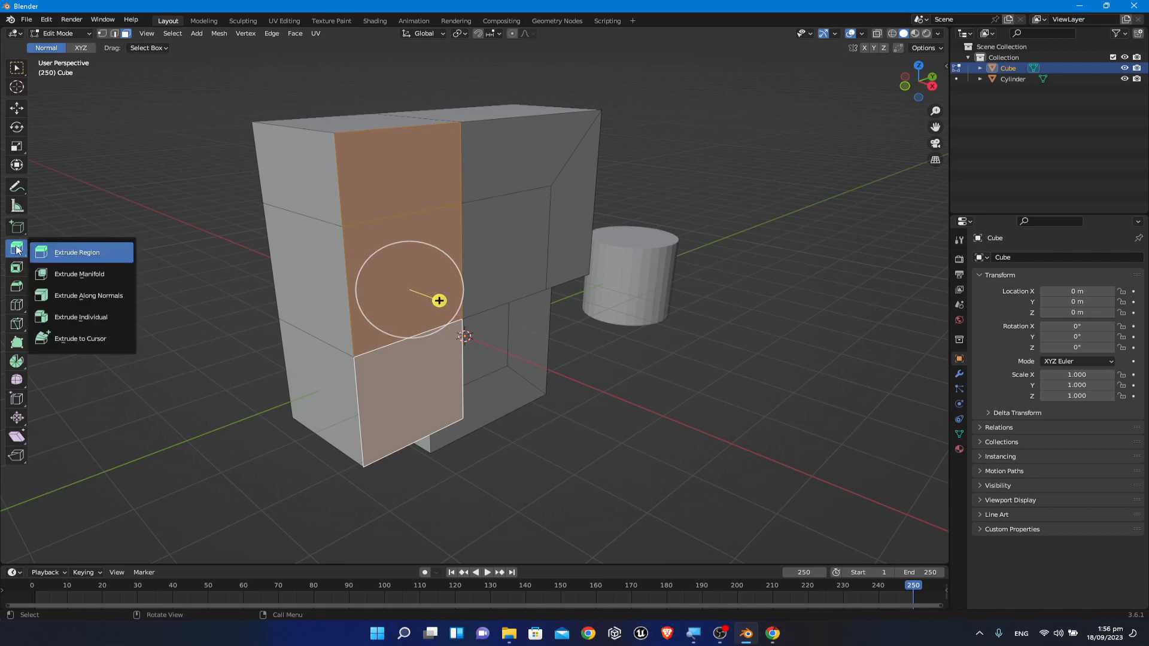
pyautogui.click(66, 320)
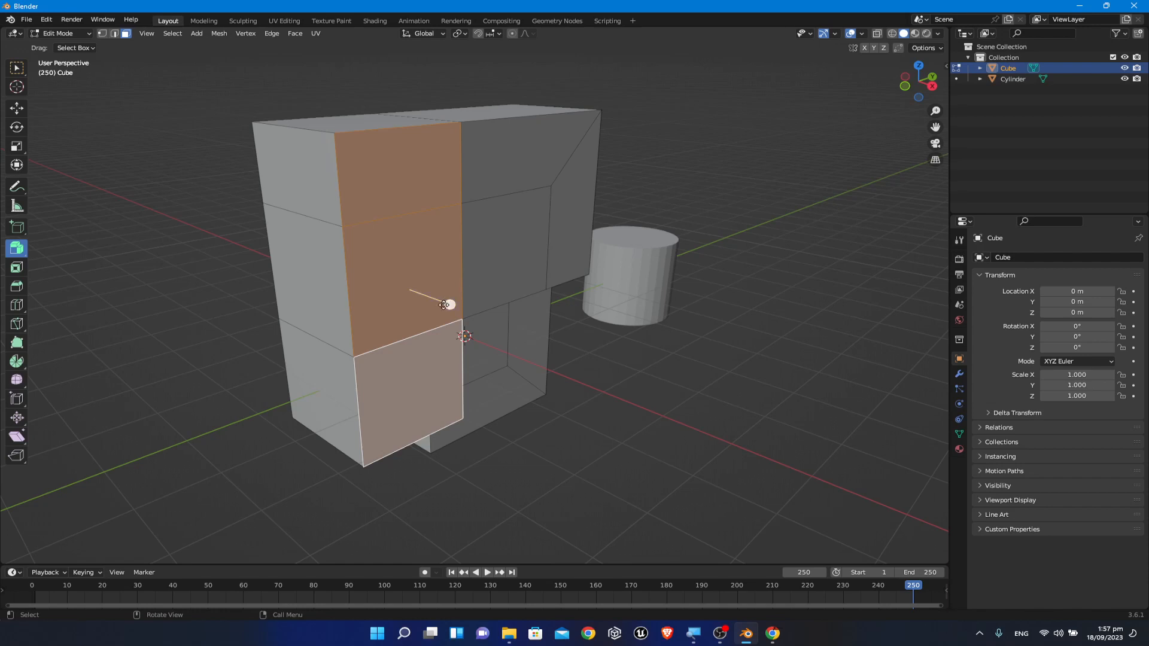
pyautogui.moveTo(450, 304); pyautogui.dragTo(456, 237)
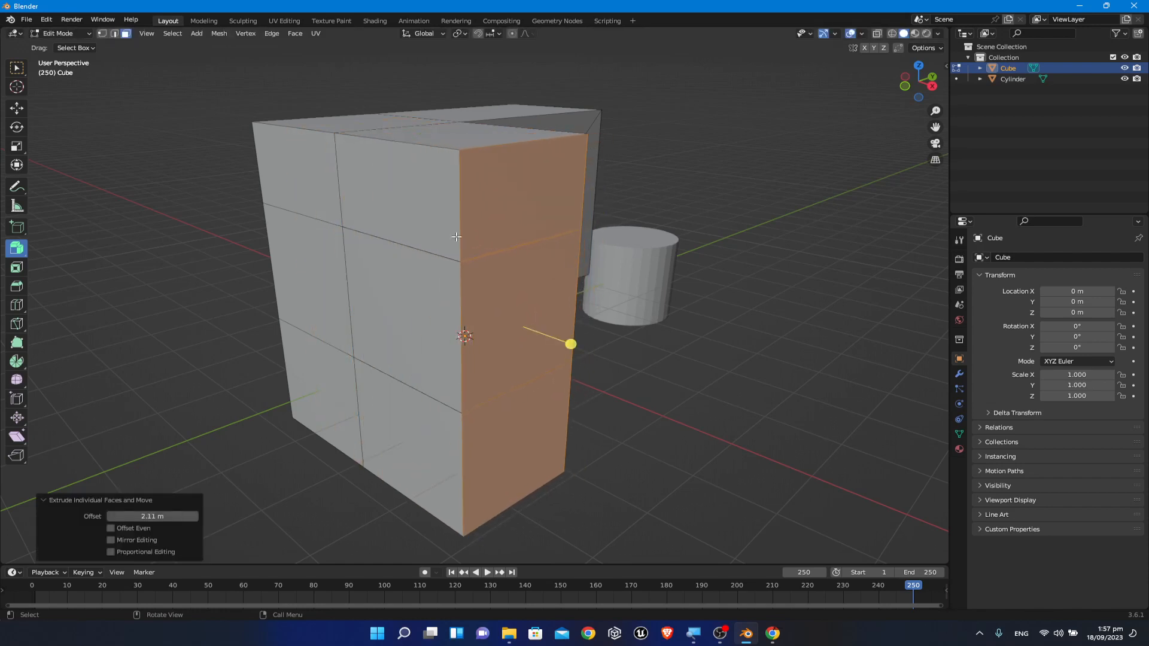
# Step: Select only the upper extruded face and move it about -0.59, 0.05 and 1.11 m in X, Y and Z
pyautogui.click(719, 366)
pyautogui.click(493, 221)
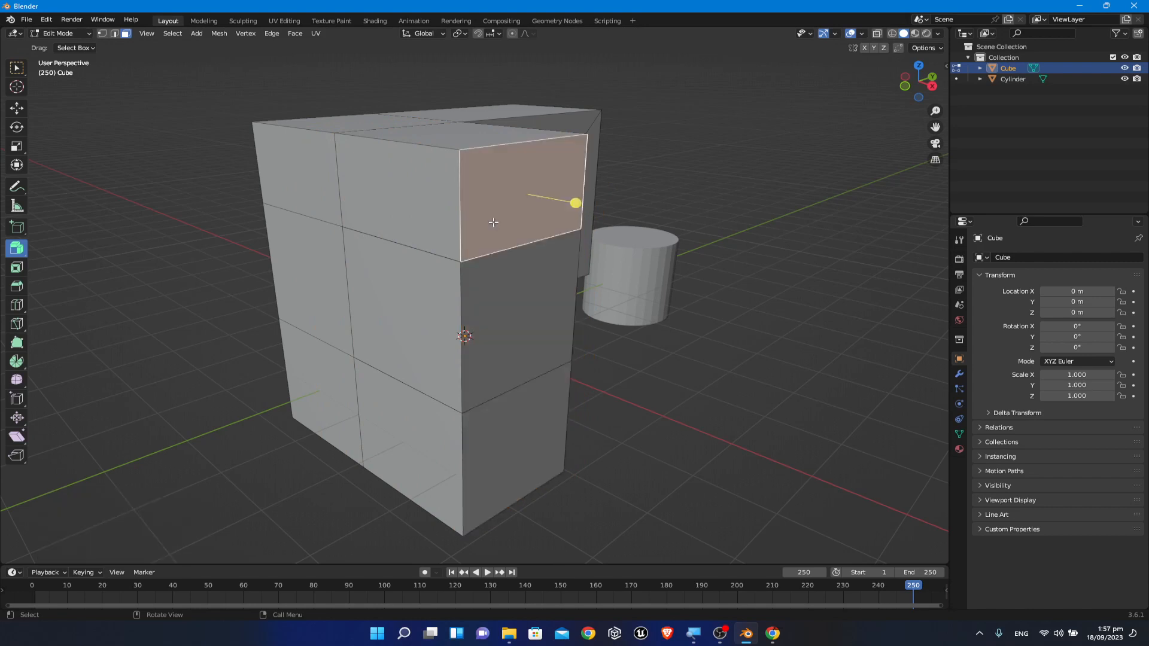
pyautogui.press('g')
pyautogui.click(467, 150)
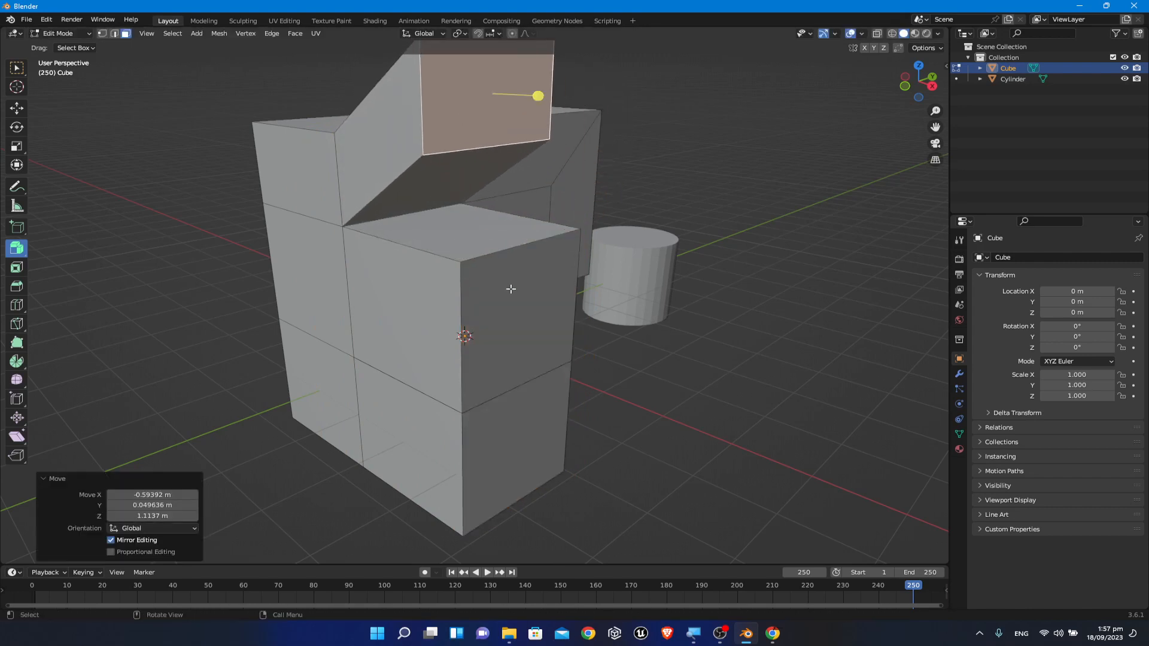
# Step: Move the lower extruded face about 0.41, -0.28 and -1.18 m in X, Y and Z
pyautogui.click(523, 433)
pyautogui.press('g')
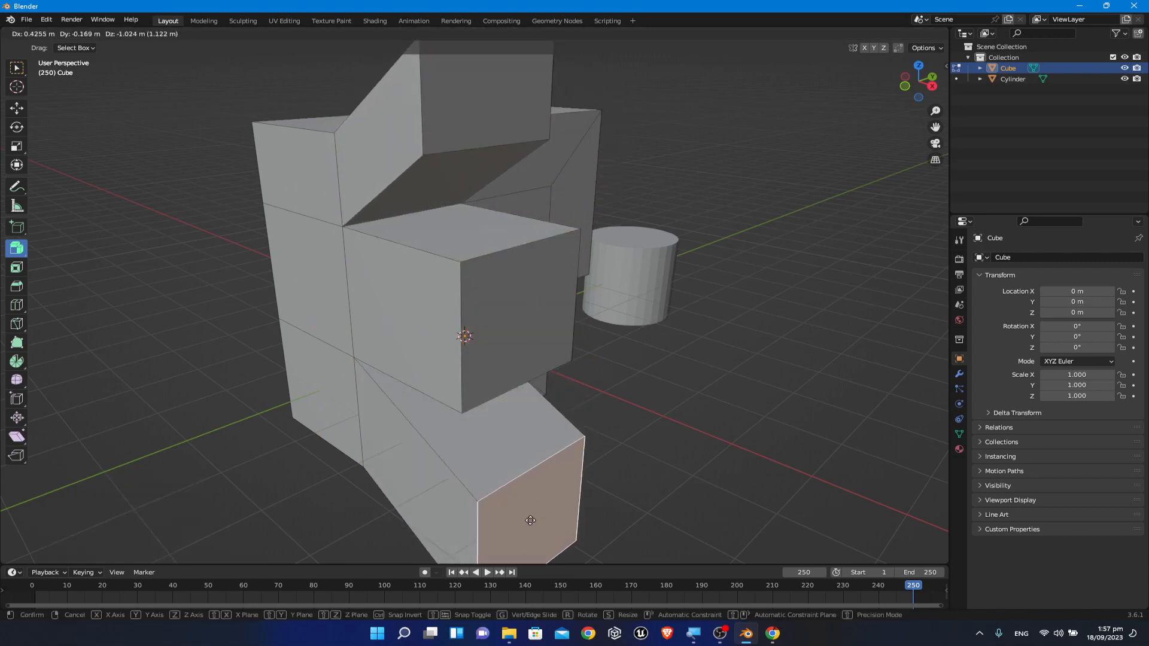
pyautogui.click(528, 535)
pyautogui.moveTo(713, 462); pyautogui.dragTo(773, 389, button='middle')
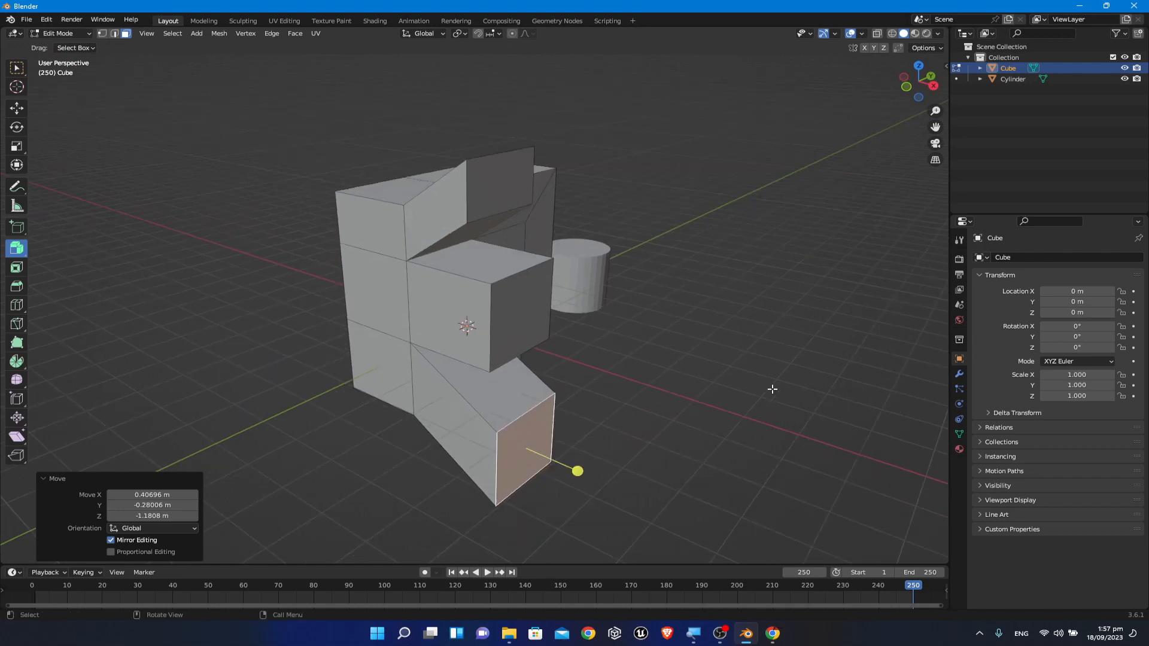
pyautogui.moveTo(729, 324)
pyautogui.mouseDown(button='middle')
pyautogui.moveTo(780, 311)
pyautogui.moveTo(774, 322)
pyautogui.moveTo(775, 304)
pyautogui.moveTo(747, 313)
pyautogui.moveTo(744, 329)
pyautogui.moveTo(727, 330)
pyautogui.mouseUp(button='middle')
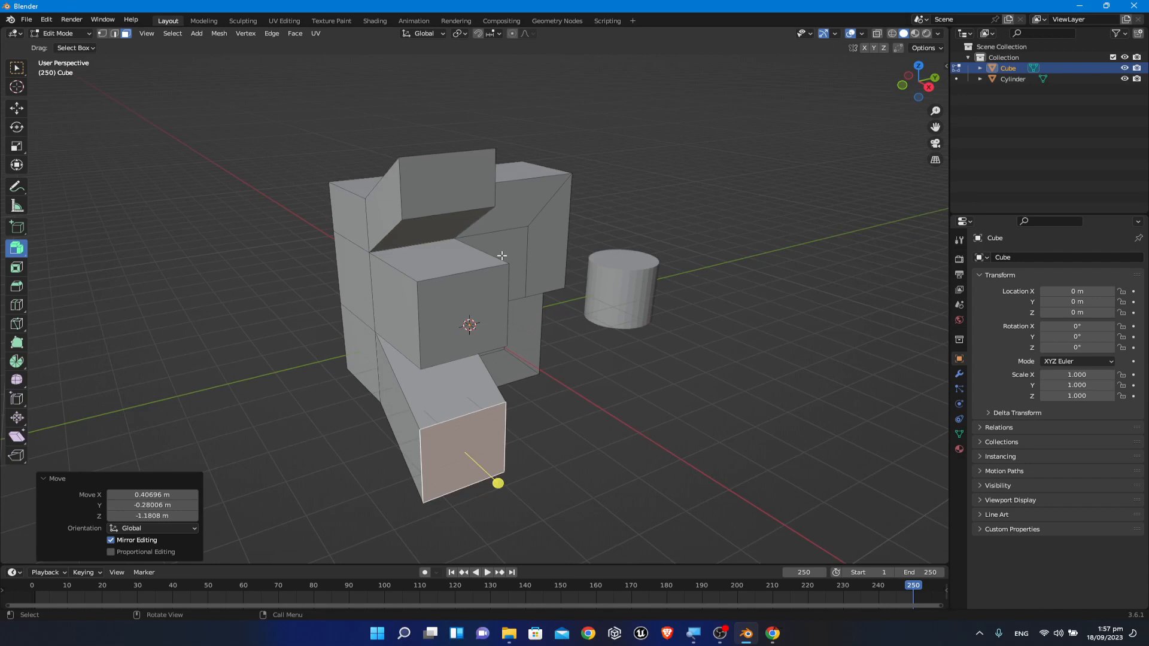
pyautogui.click(17, 248)
pyautogui.click(64, 321)
pyautogui.moveTo(358, 336); pyautogui.dragTo(366, 330, button='middle')
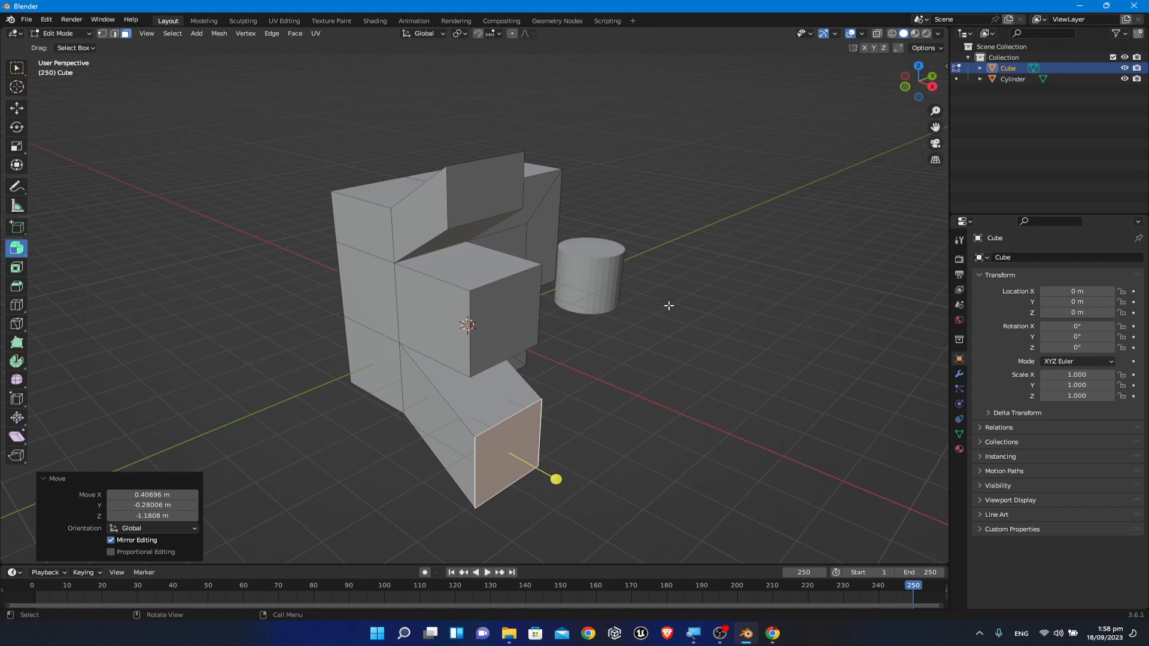
pyautogui.moveTo(690, 321)
pyautogui.mouseDown(button='middle')
pyautogui.moveTo(675, 329)
pyautogui.moveTo(698, 321)
pyautogui.mouseUp(button='middle')
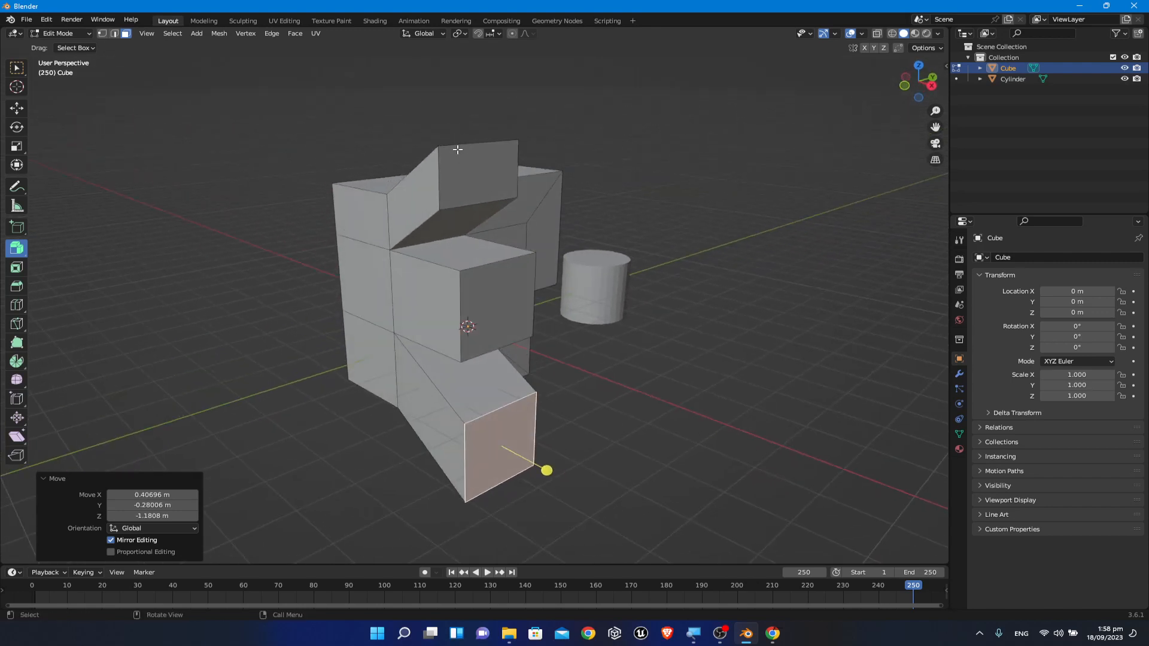
# Step: Lower the upper extruded face along Z with the Move tool, pull it outward along X, and deselect it
pyautogui.click(474, 173)
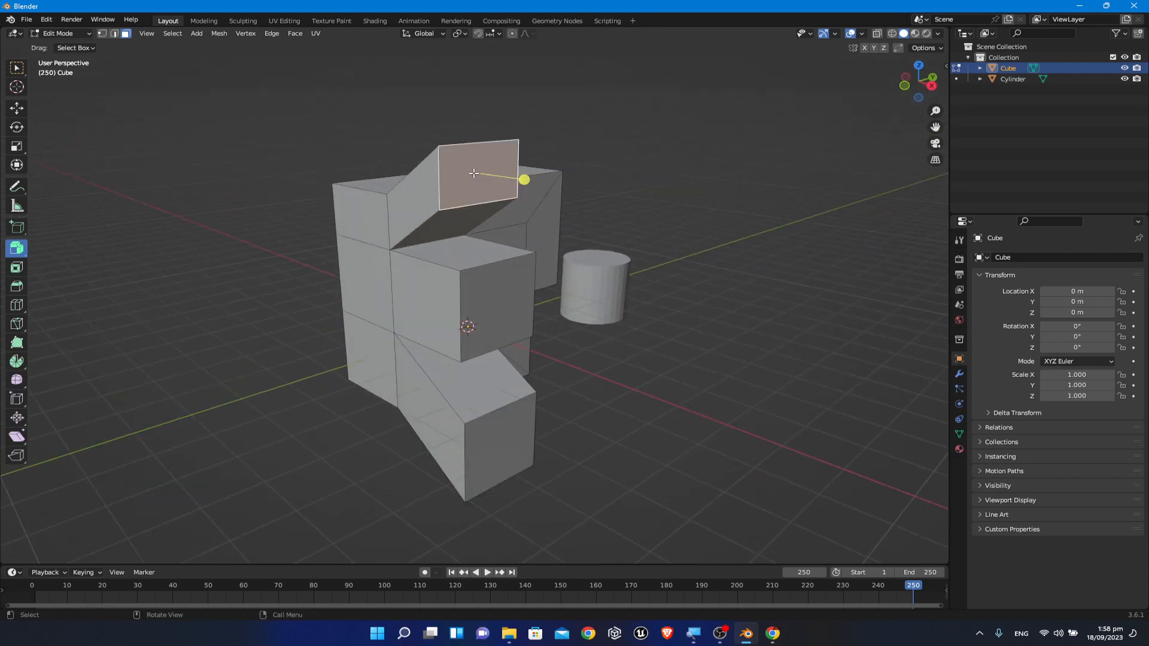
pyautogui.moveTo(853, 286); pyautogui.dragTo(825, 283, button='middle')
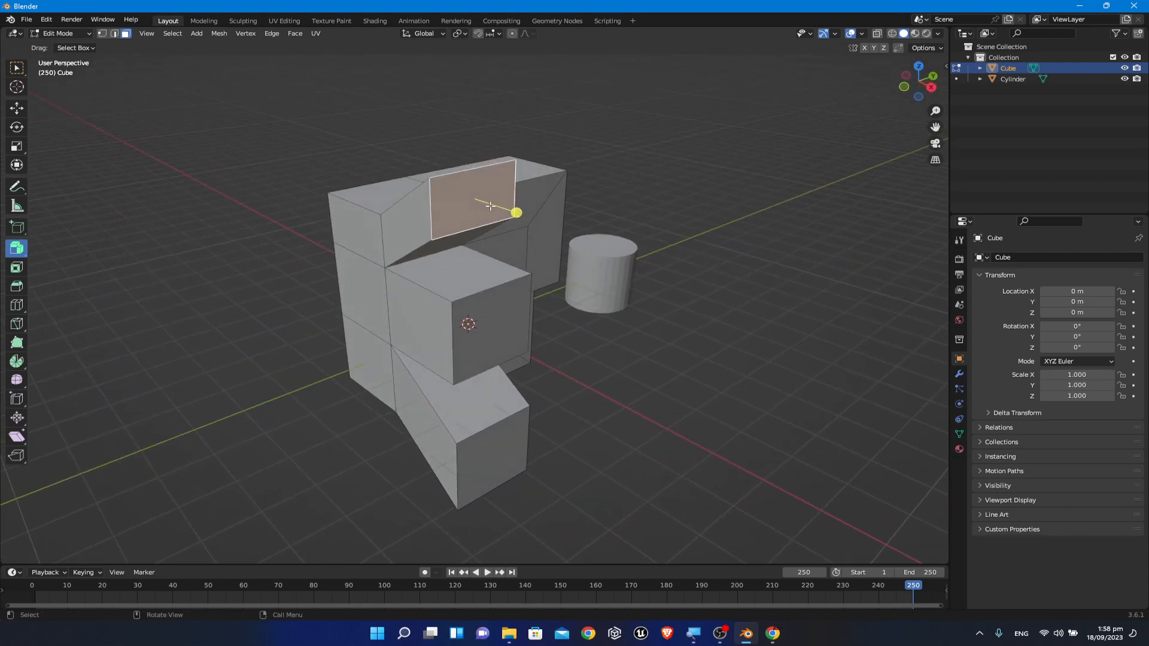
pyautogui.click(17, 108)
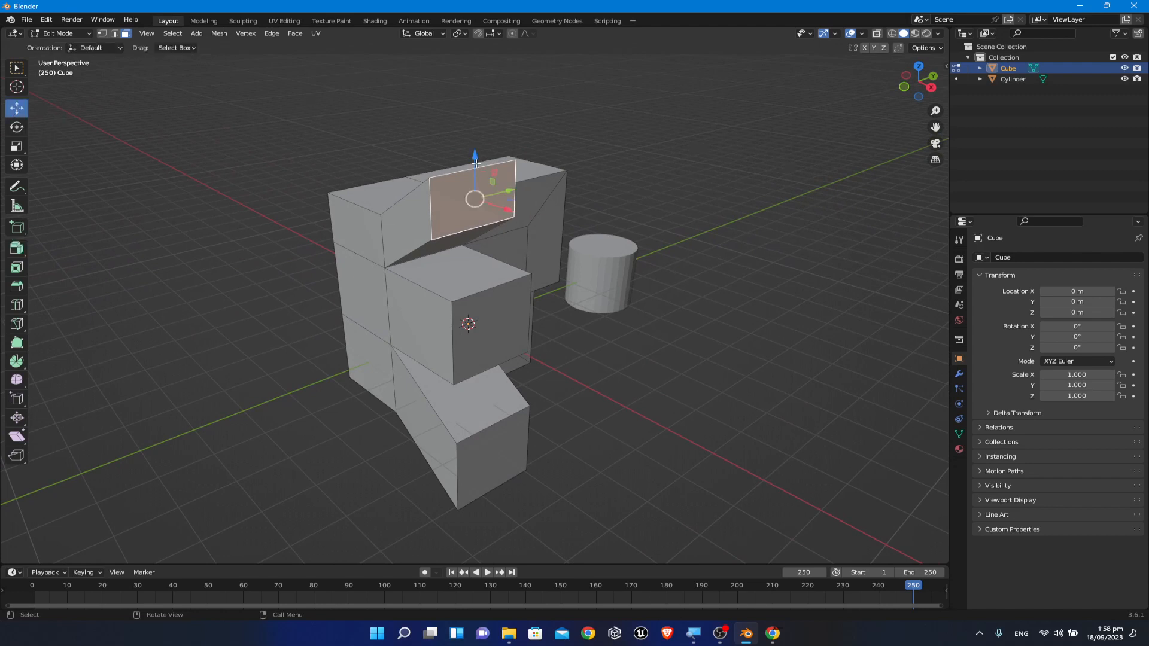
pyautogui.moveTo(476, 162)
pyautogui.mouseDown()
pyautogui.moveTo(476, 114)
pyautogui.moveTo(476, 174)
pyautogui.mouseUp()
pyautogui.moveTo(799, 219); pyautogui.dragTo(658, 236, button='middle')
pyautogui.moveTo(307, 238); pyautogui.dragTo(291, 254)
pyautogui.moveTo(552, 415); pyautogui.dragTo(693, 389, button='middle')
pyautogui.click(759, 300)
pyautogui.moveTo(762, 297); pyautogui.dragTo(670, 279, button='middle')
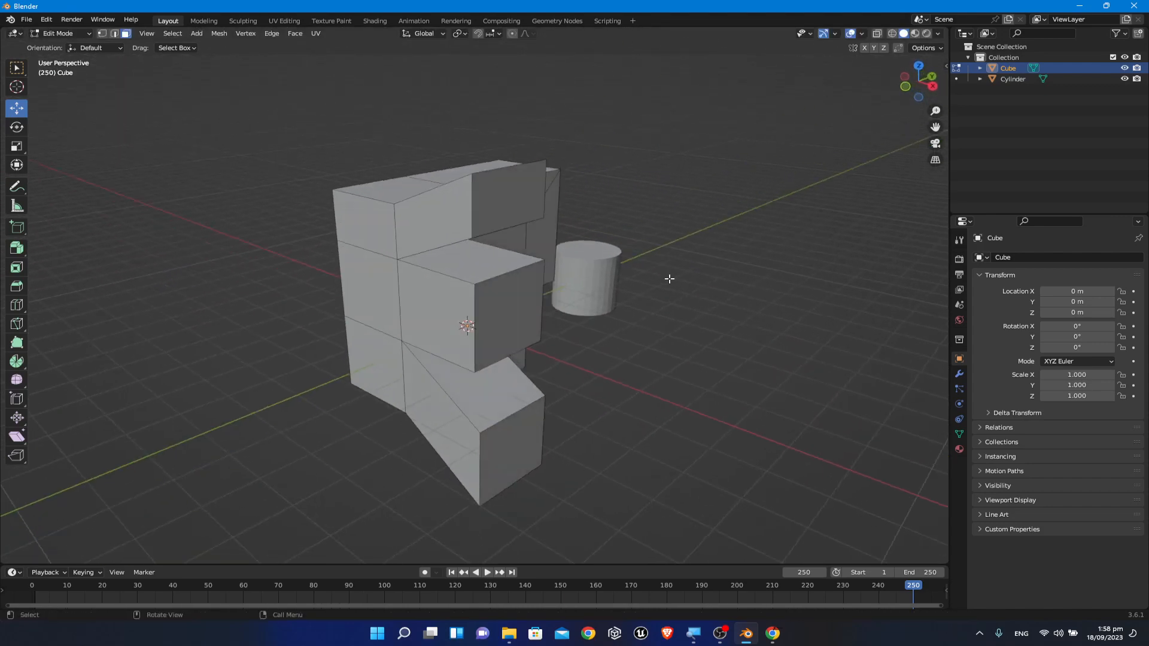
# Step: Move the upper extruded face about 0.31 m outward along X and slightly adjust its height along Z
pyautogui.click(501, 205)
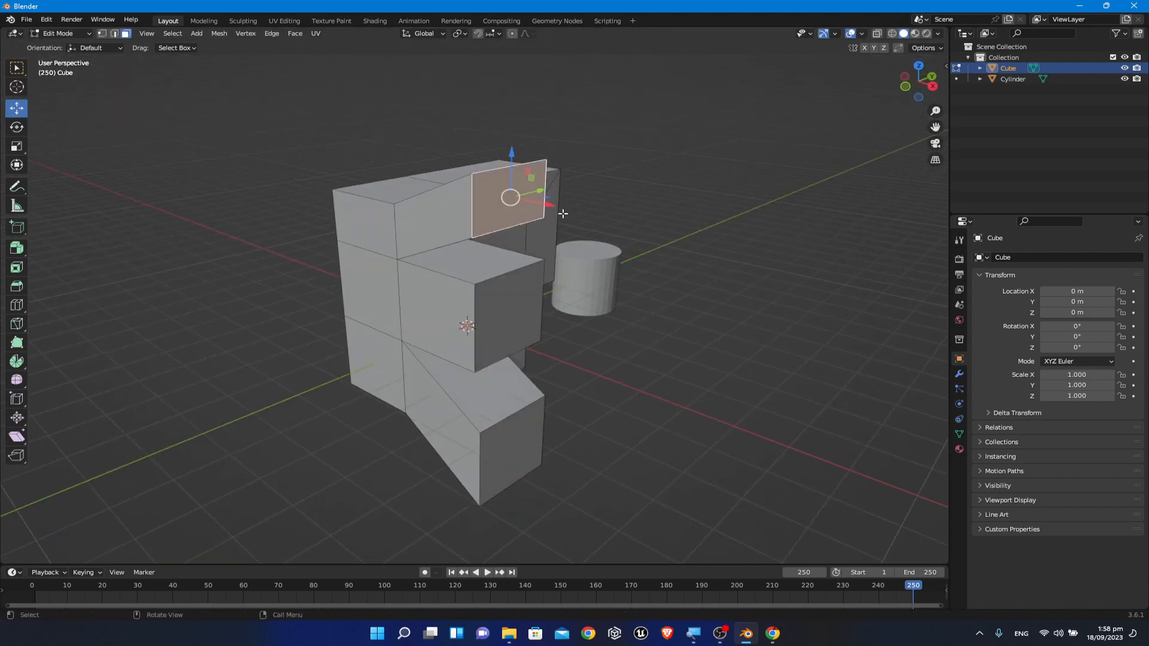
pyautogui.moveTo(561, 213); pyautogui.dragTo(576, 210)
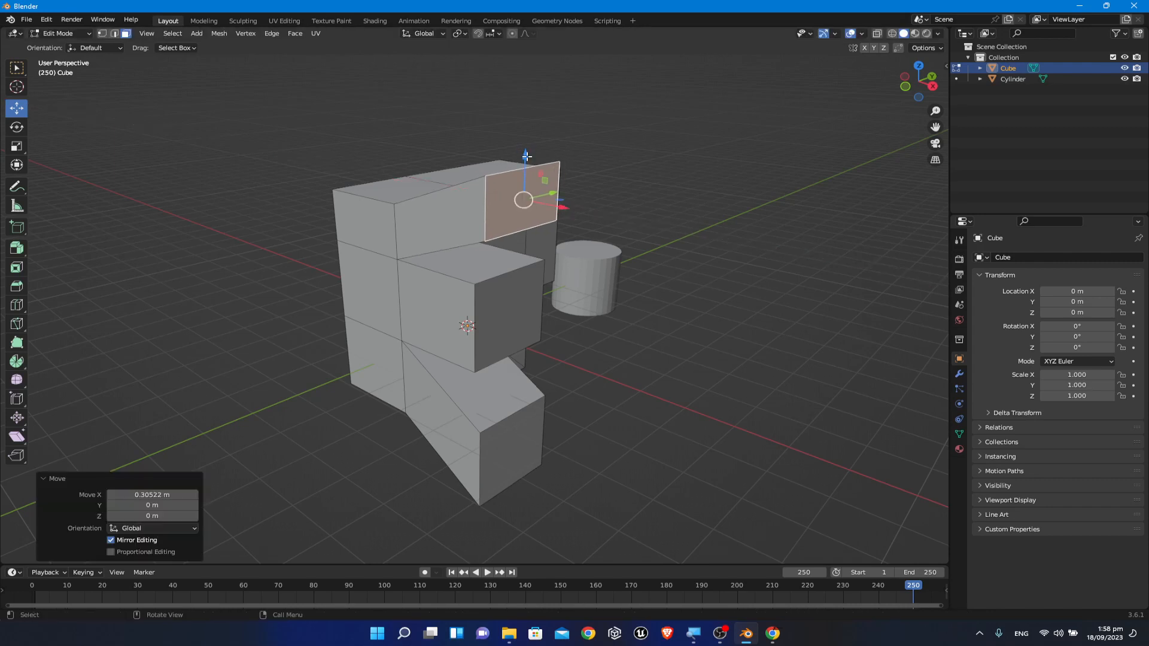
pyautogui.moveTo(526, 157)
pyautogui.mouseDown()
pyautogui.moveTo(527, 134)
pyautogui.moveTo(528, 160)
pyautogui.mouseUp()
pyautogui.moveTo(649, 200); pyautogui.dragTo(596, 296, button='middle')
# Step: Move the lower extruded face about 0.45 m along Y only
pyautogui.click(409, 385)
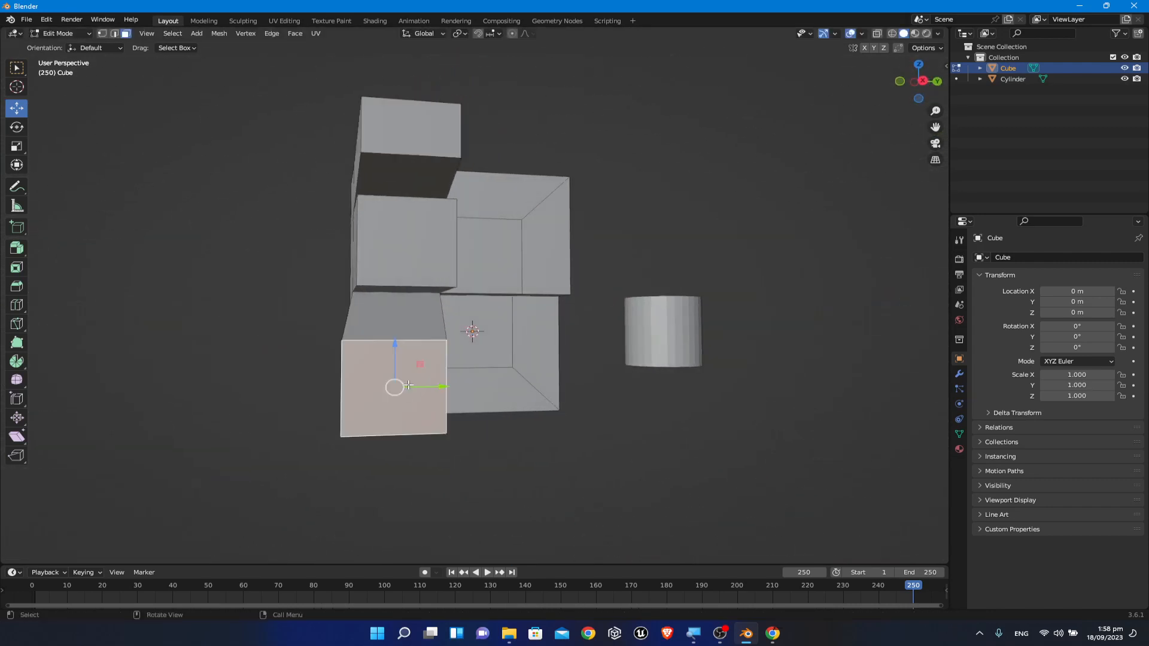
pyautogui.moveTo(408, 385); pyautogui.dragTo(432, 386)
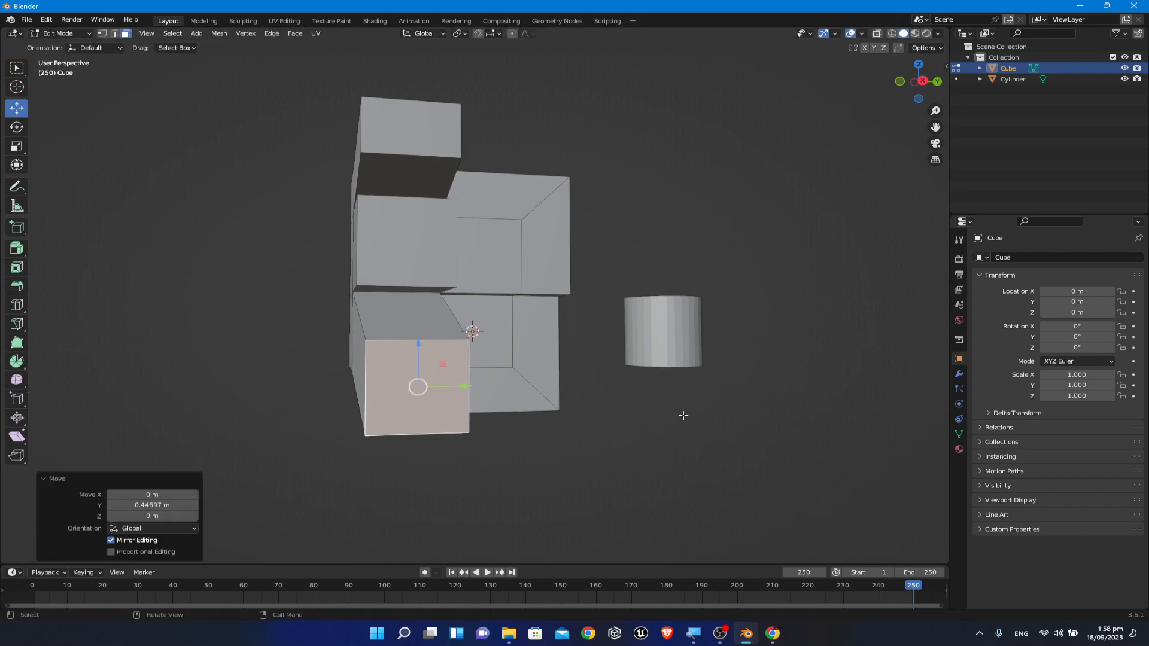
pyautogui.moveTo(683, 415); pyautogui.dragTo(760, 437, button='middle')
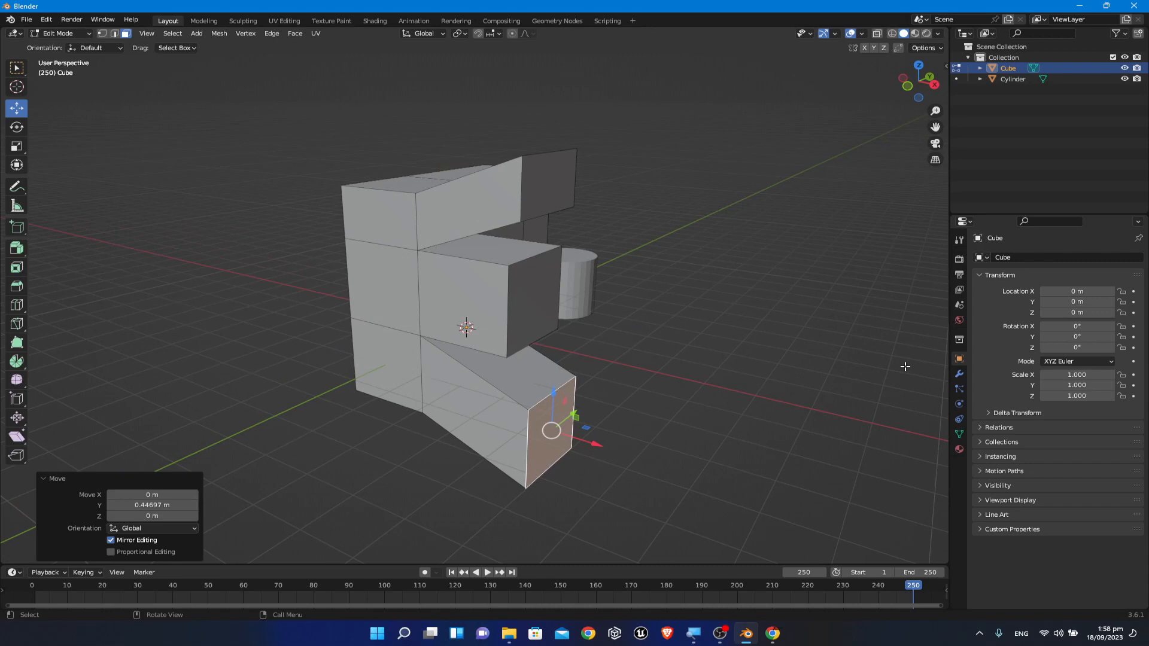
pyautogui.moveTo(905, 366); pyautogui.dragTo(880, 336, button='middle')
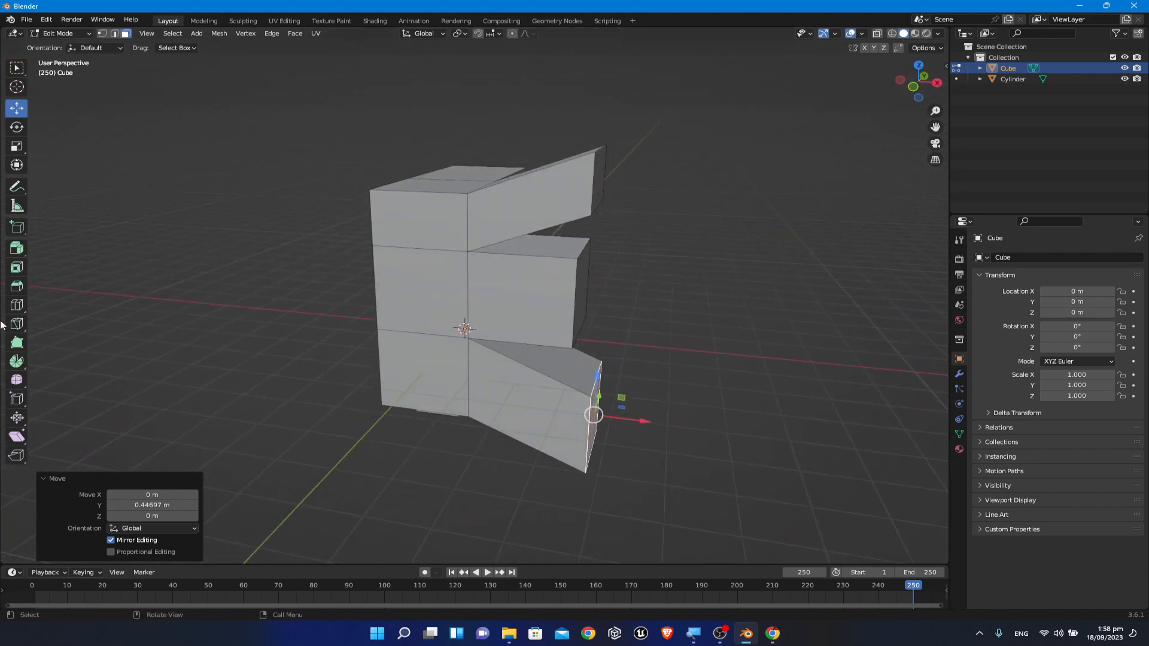
# Step: Switch to the Extrude to Cursor tool with the lower extruded face selected
pyautogui.click(20, 287)
pyautogui.click(16, 268)
pyautogui.moveTo(17, 248); pyautogui.dragTo(60, 272)
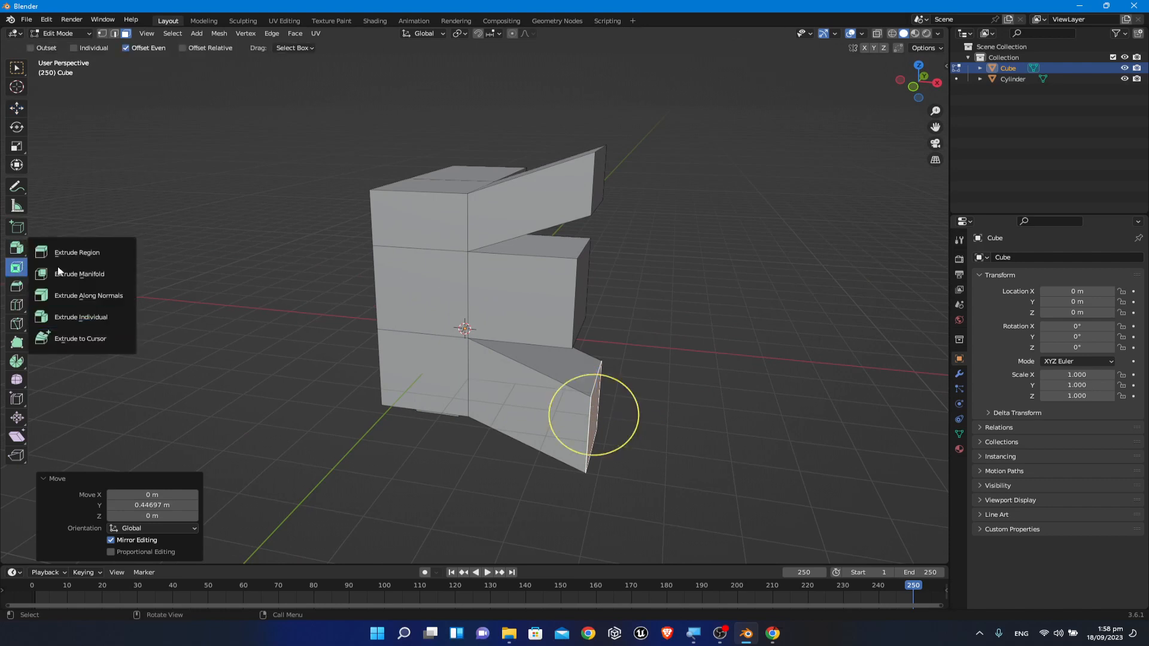
pyautogui.click(110, 340)
pyautogui.moveTo(731, 286); pyautogui.dragTo(566, 197, button='middle')
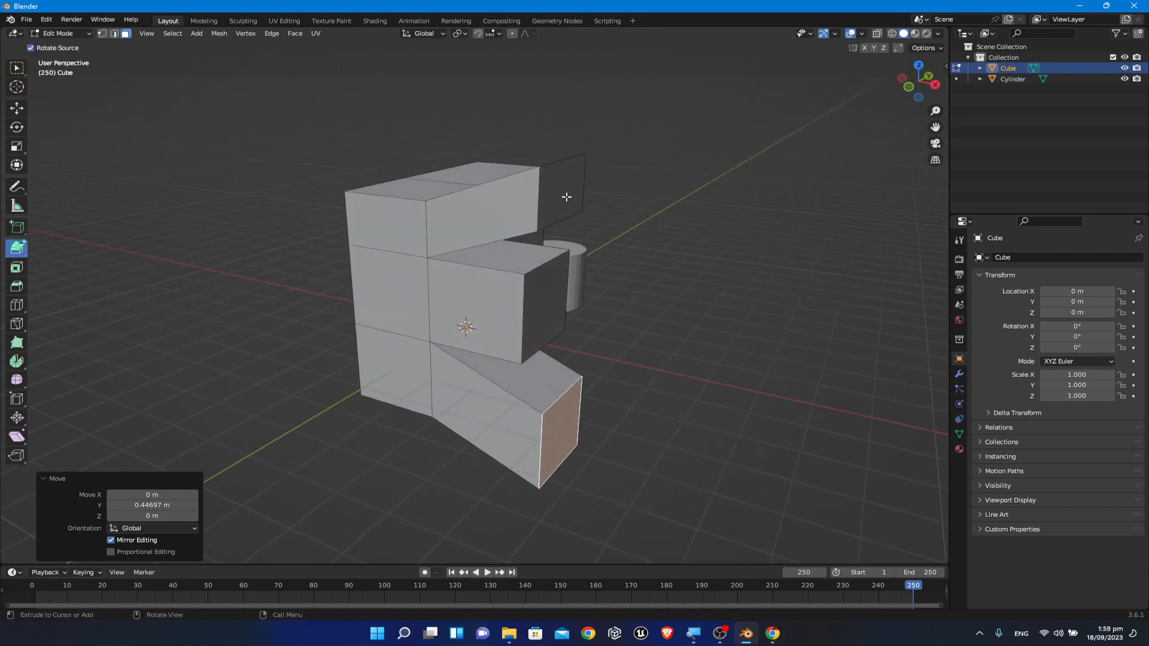
# Step: Extrude the end face of the lower angled arm to the cursor repeatedly, building a long winding chain of connected segments
pyautogui.moveTo(737, 491); pyautogui.dragTo(496, 352, button='middle')
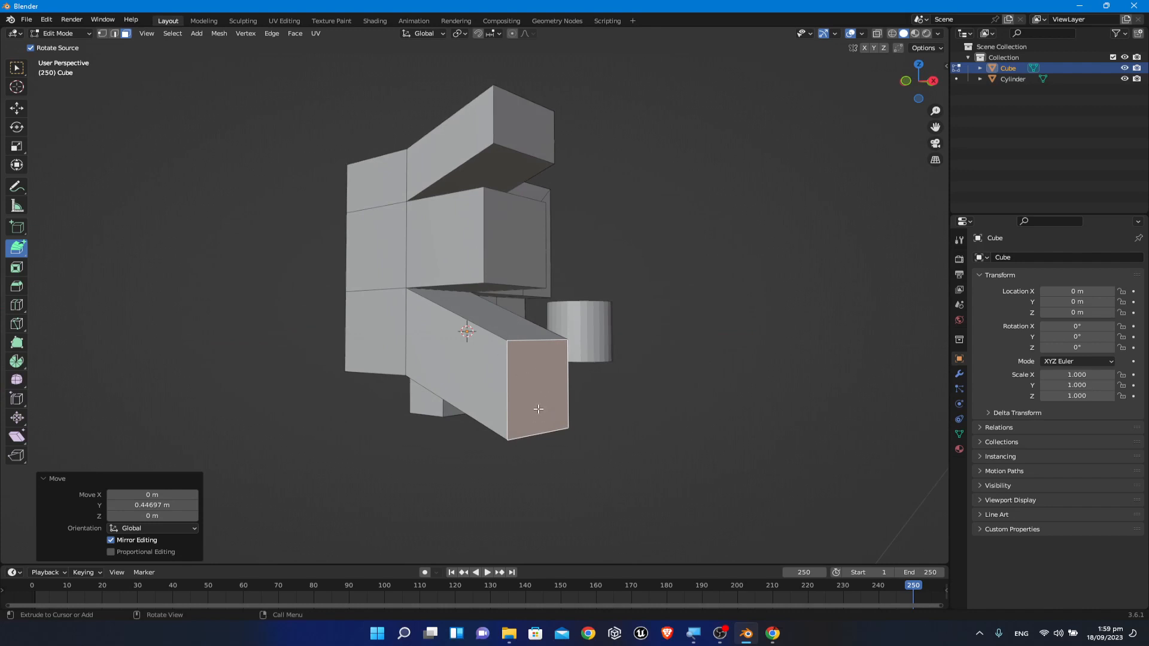
pyautogui.moveTo(550, 410); pyautogui.dragTo(718, 392, button='middle')
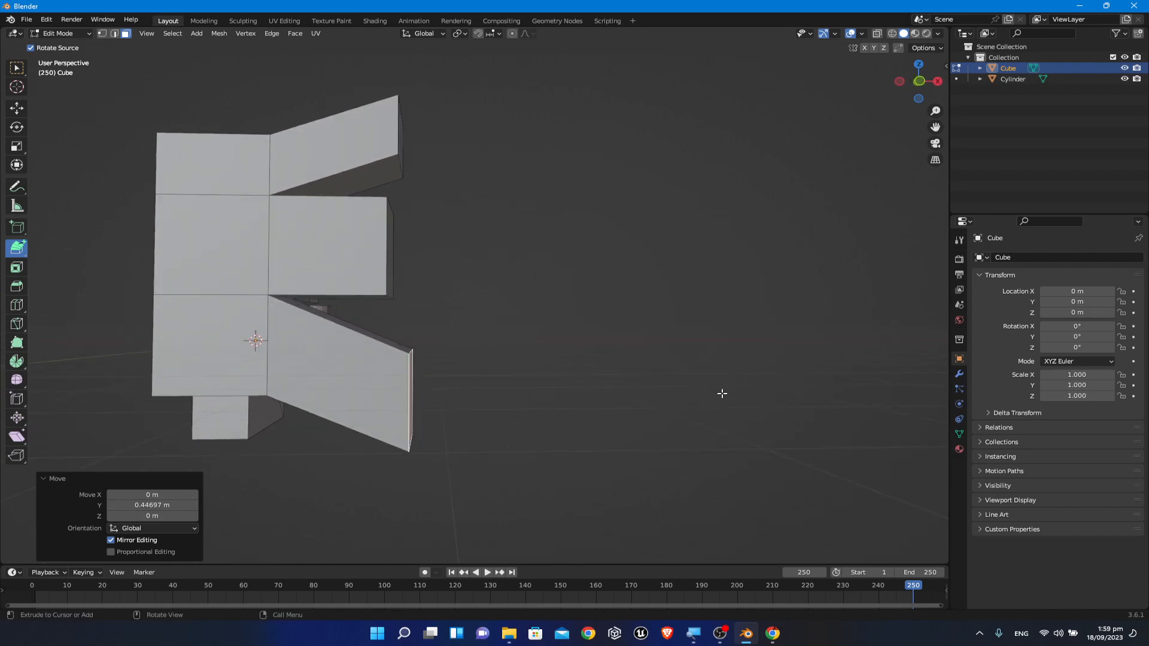
pyautogui.hotkey('ctrl', 'z')
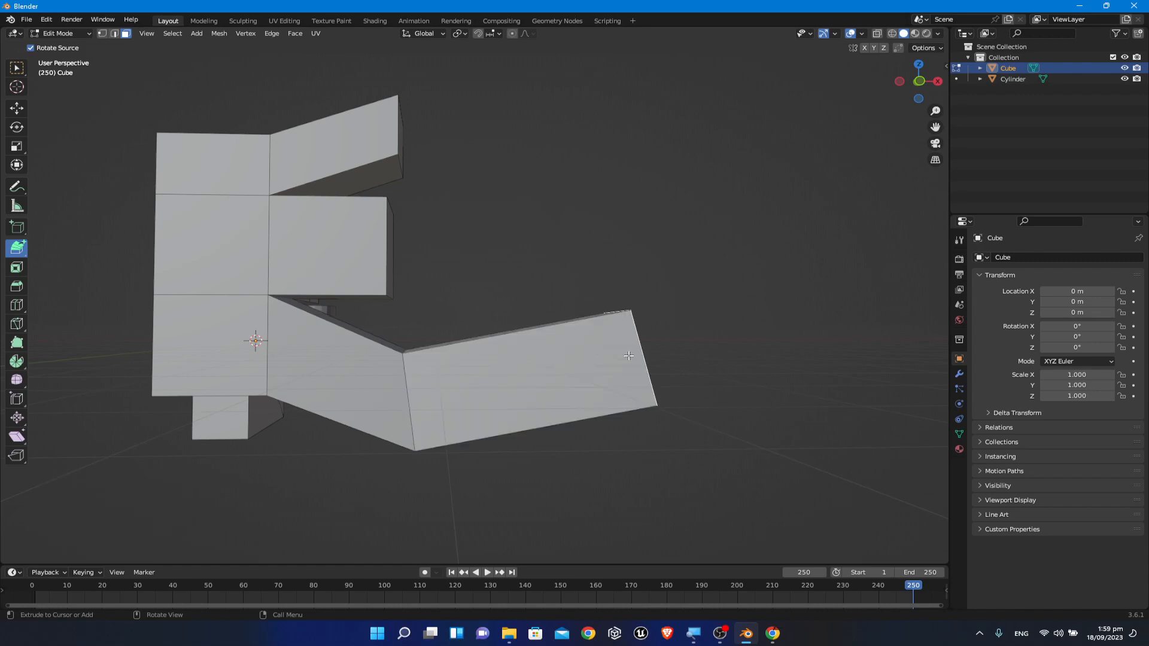
pyautogui.moveTo(729, 367); pyautogui.dragTo(723, 399, button='middle')
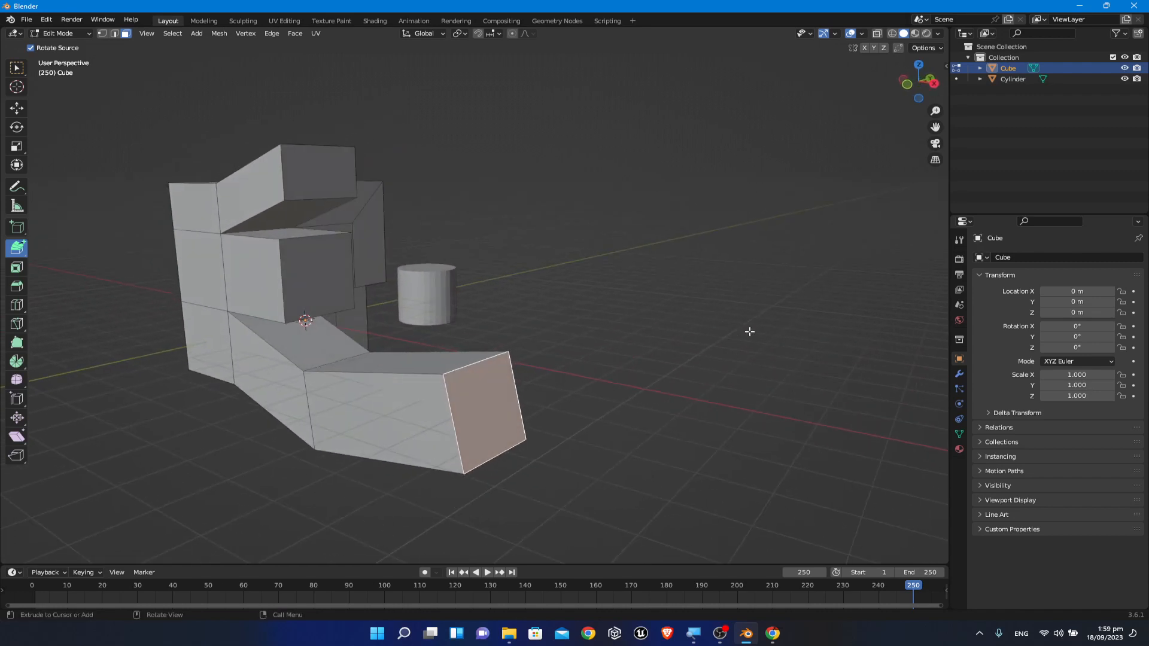
pyautogui.moveTo(821, 329); pyautogui.dragTo(798, 401, button='middle')
pyautogui.click(786, 395)
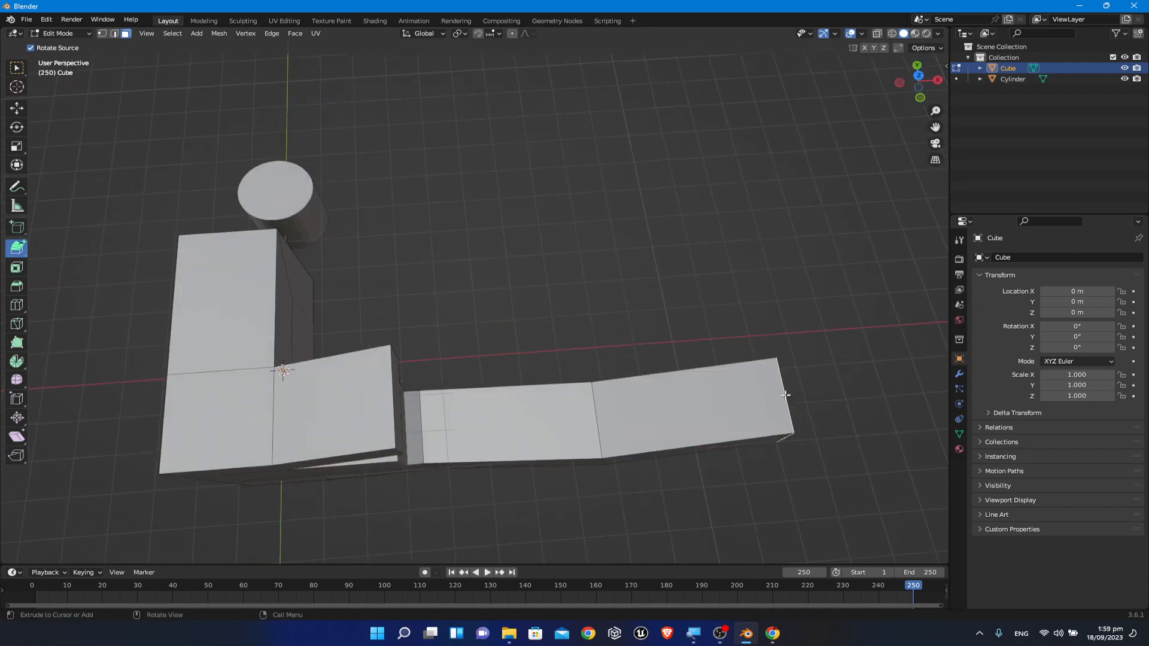
pyautogui.click(842, 250)
pyautogui.moveTo(731, 246); pyautogui.dragTo(177, 274, button='middle')
pyautogui.click(177, 274)
pyautogui.moveTo(221, 185); pyautogui.dragTo(903, 455, button='middle')
pyautogui.click(885, 412)
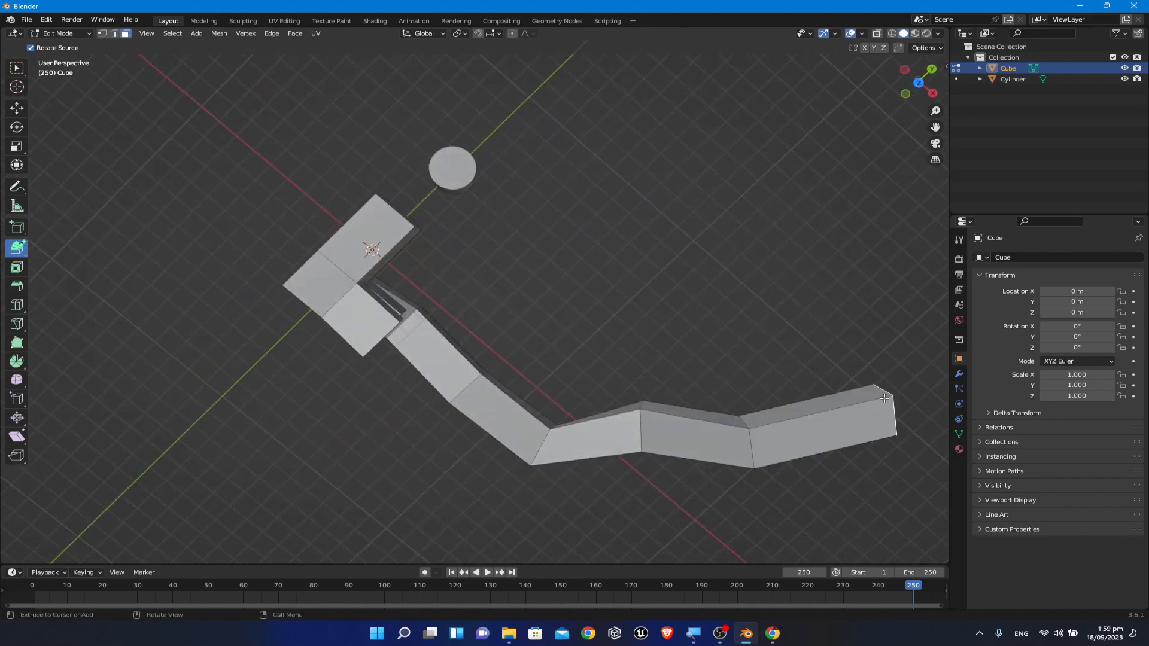
pyautogui.click(850, 303)
pyautogui.moveTo(850, 302); pyautogui.dragTo(551, 277, button='middle')
pyautogui.click(542, 263)
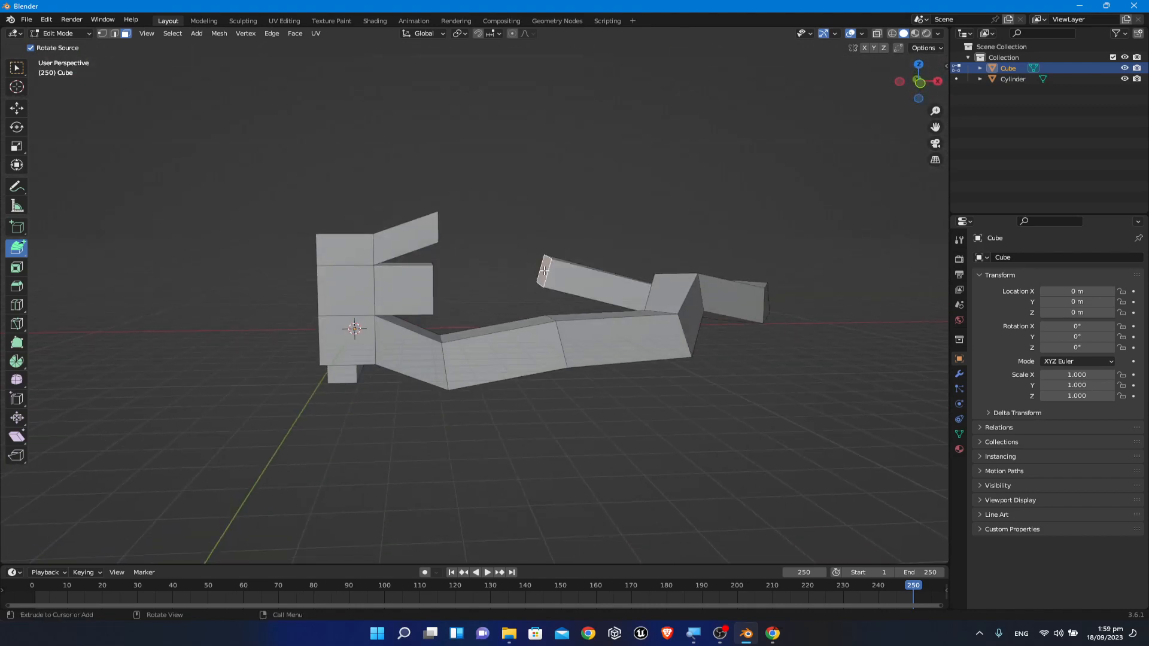
pyautogui.click(523, 214)
pyautogui.click(560, 145)
pyautogui.moveTo(711, 250); pyautogui.dragTo(760, 505, button='middle')
pyautogui.click(738, 517)
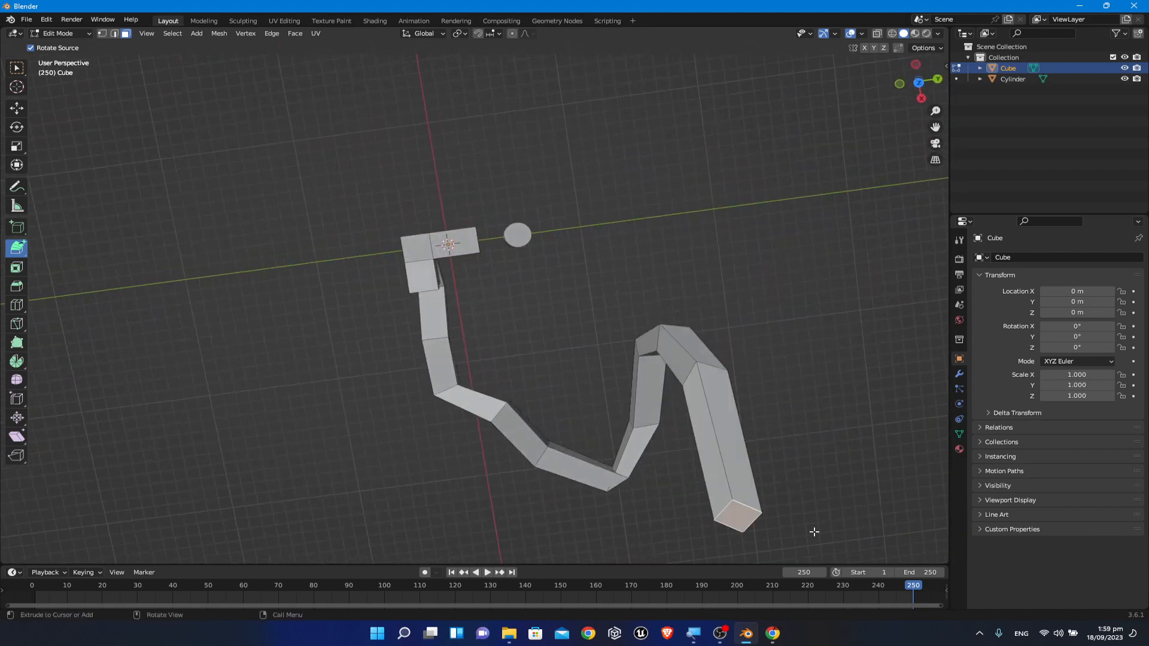
pyautogui.click(820, 531)
pyautogui.click(895, 483)
pyautogui.moveTo(835, 407); pyautogui.dragTo(496, 317, button='middle')
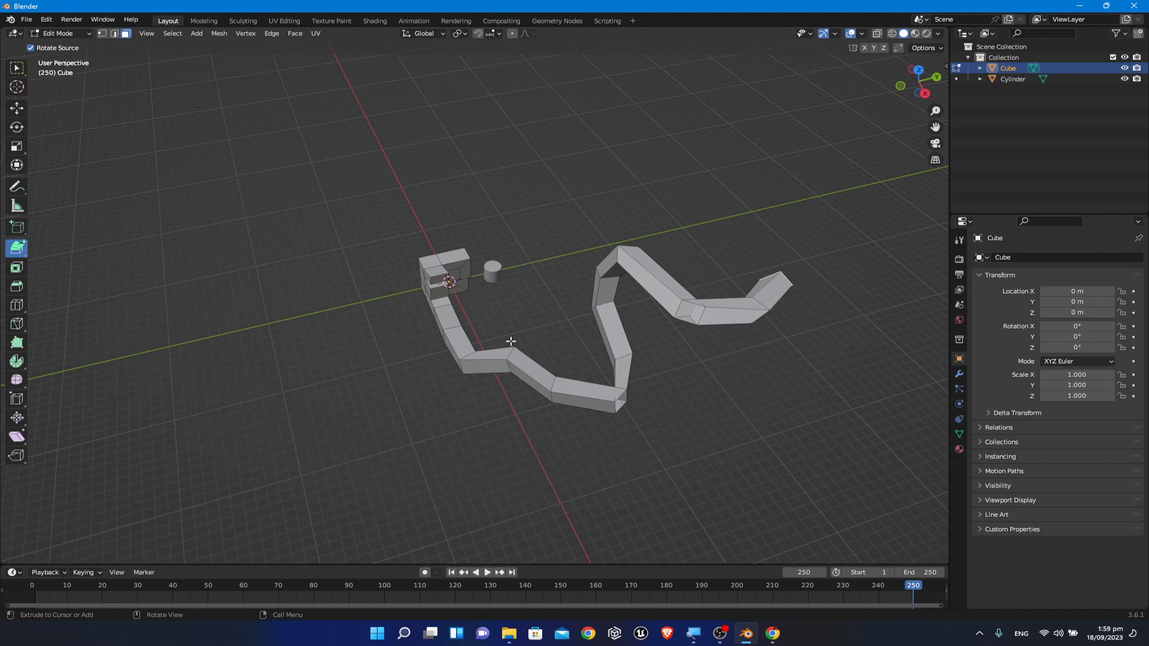
# Step: Return to Object Mode and move the winding mesh about 3.69 m along the X axis
pyautogui.scroll(3, 584, 263)
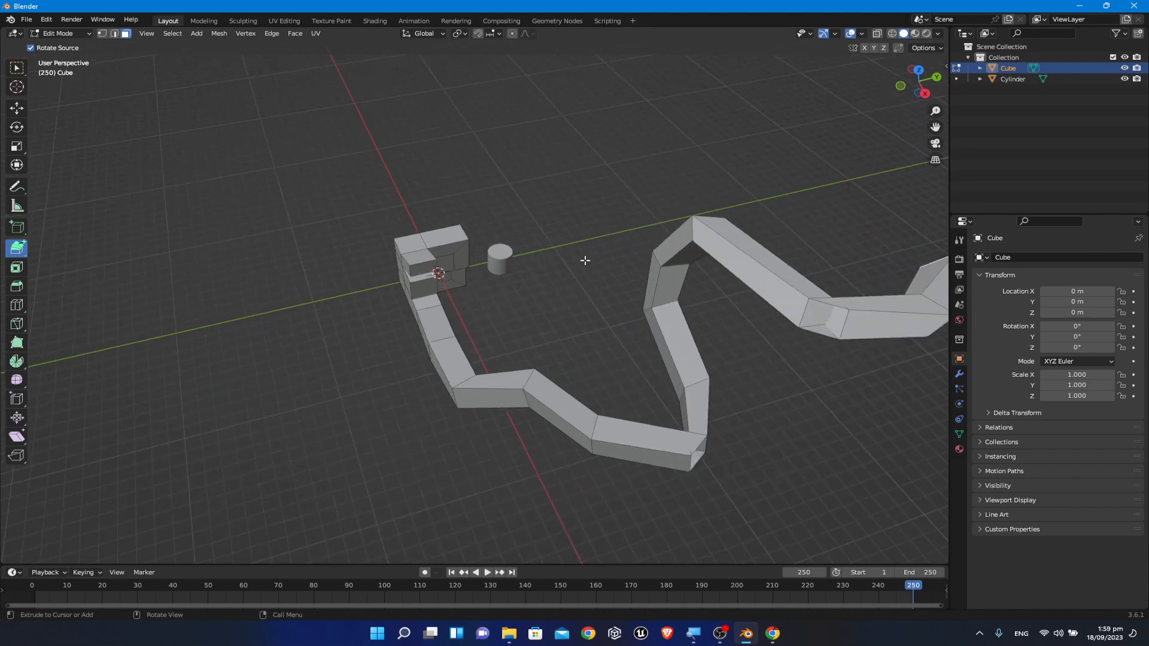
pyautogui.scroll(-2, 584, 267)
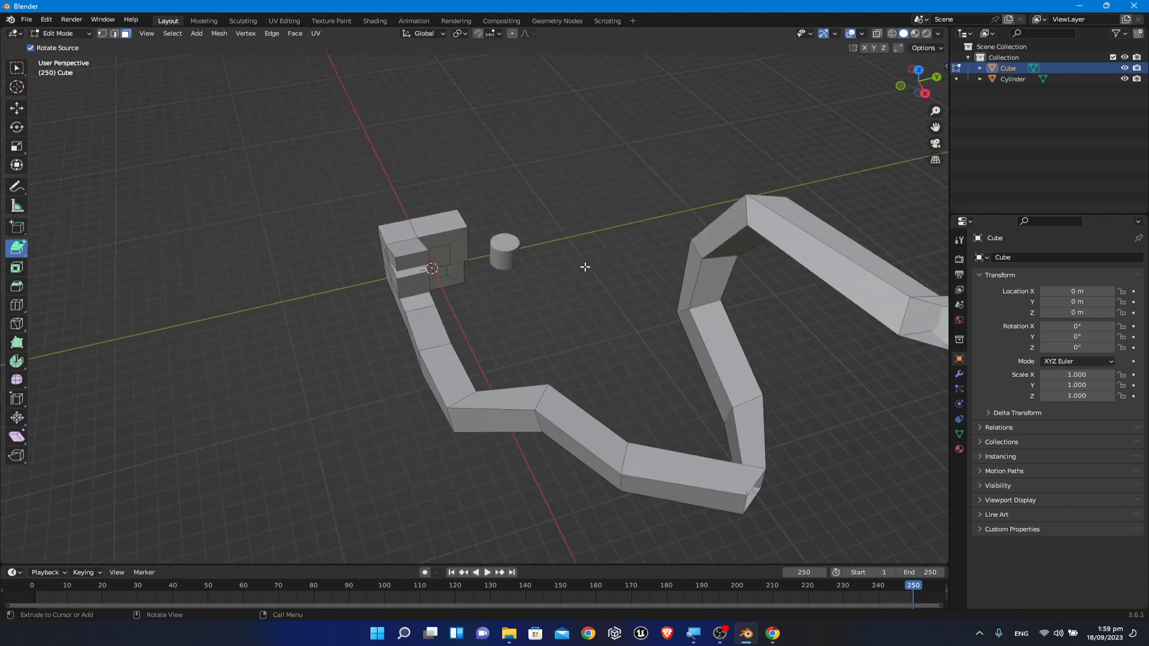
pyautogui.scroll(-2, 584, 267)
pyautogui.moveTo(572, 282); pyautogui.dragTo(441, 305, button='middle')
pyautogui.scroll(3, 551, 269)
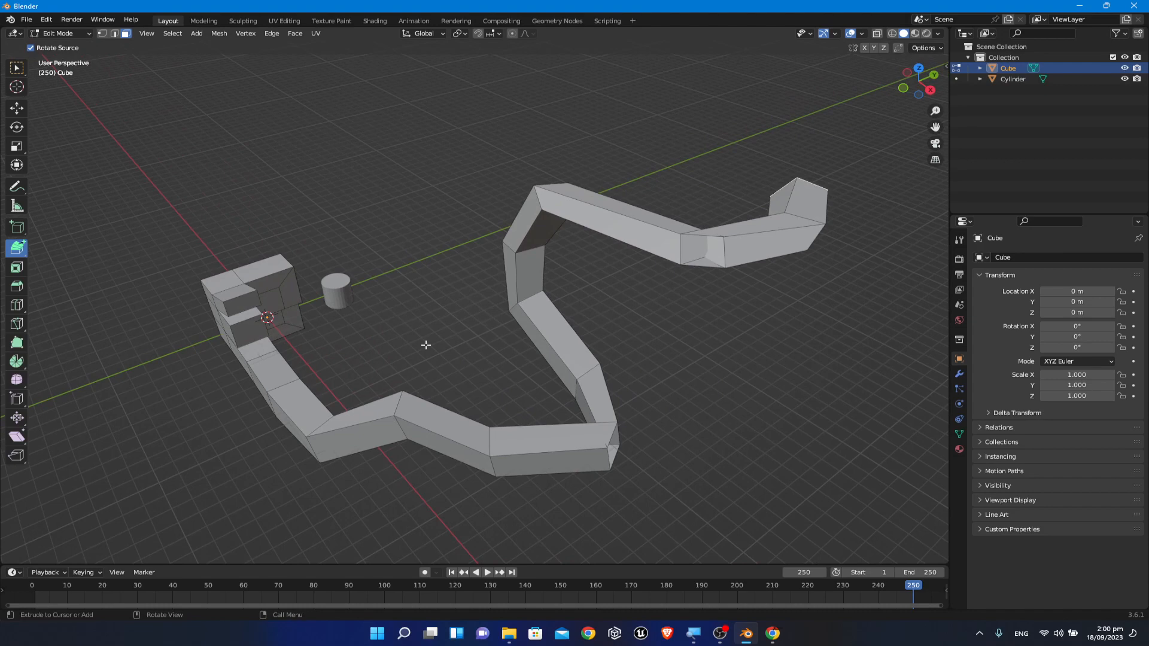
pyautogui.press('Tab')
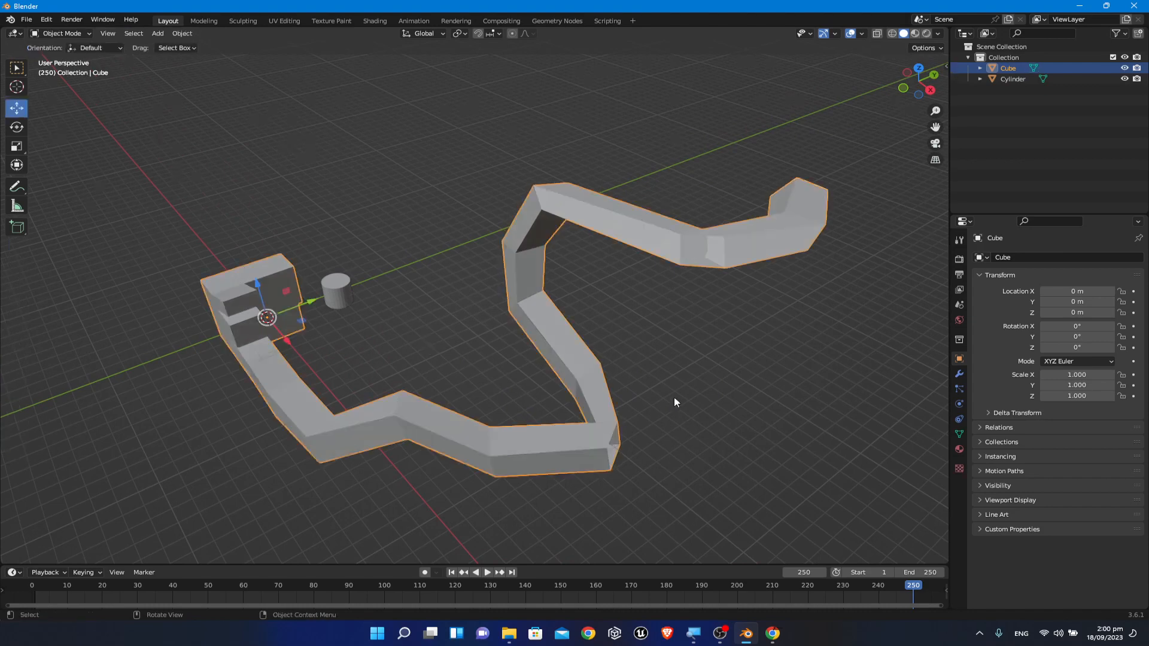
pyautogui.moveTo(674, 398); pyautogui.dragTo(803, 365, button='middle')
pyautogui.click(799, 361)
pyautogui.click(545, 449)
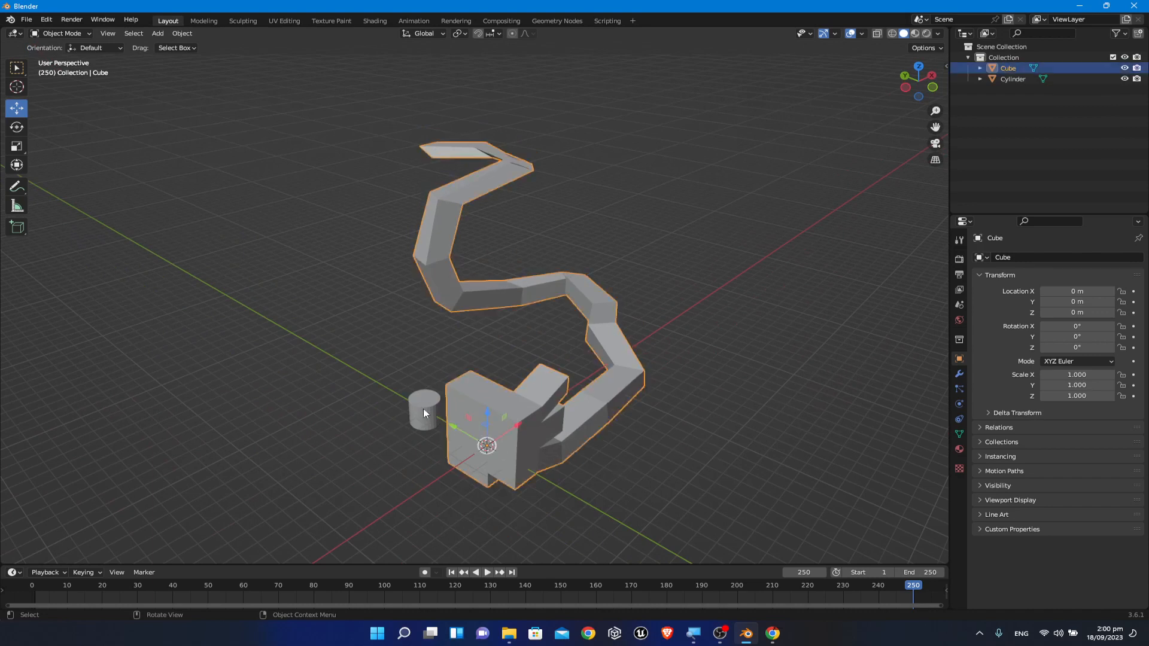
pyautogui.click(423, 408)
pyautogui.click(534, 435)
pyautogui.moveTo(518, 432); pyautogui.dragTo(604, 460)
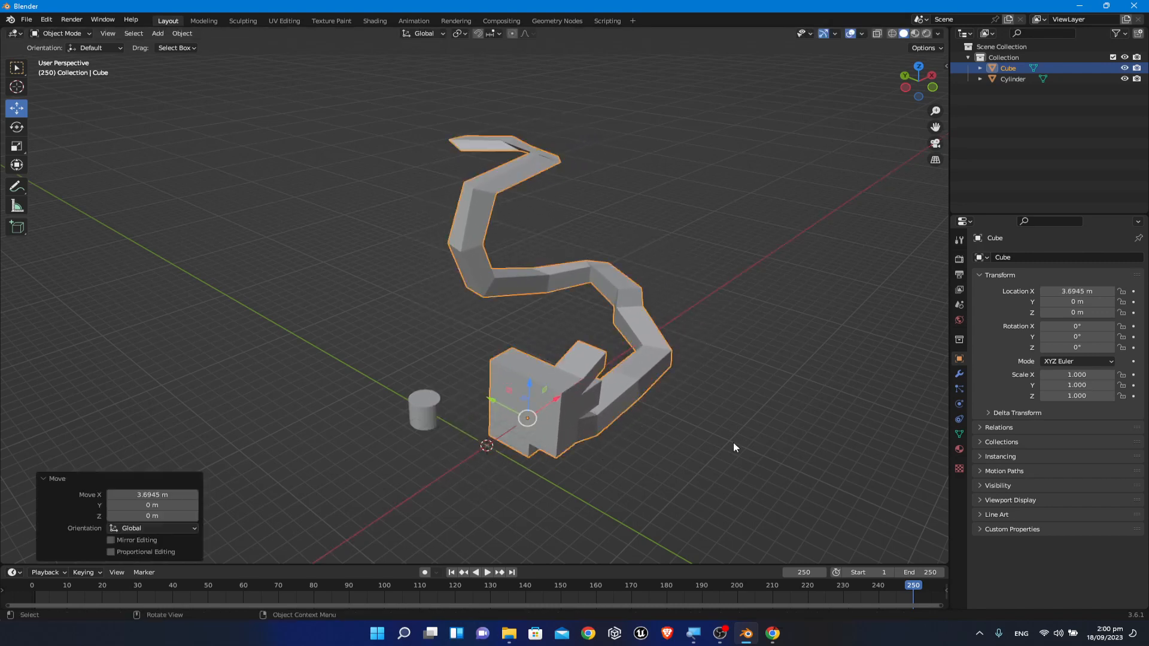
# Step: Delete the winding mesh and the cylinder to empty the scene
pyautogui.press('Delete')
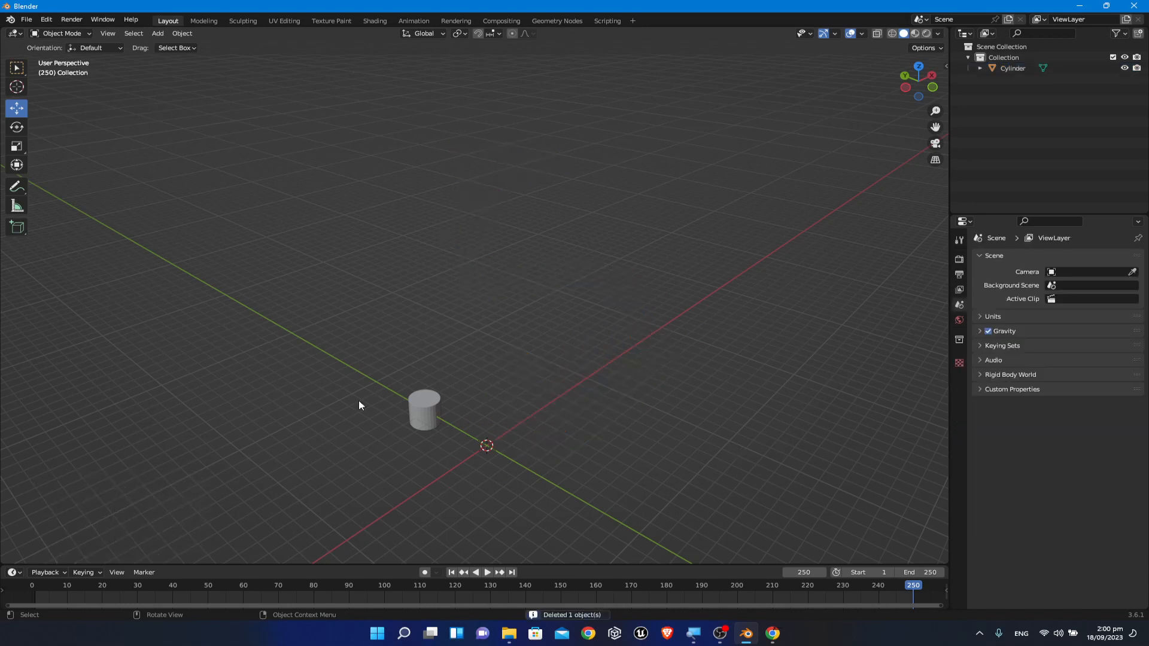
pyautogui.click(422, 401)
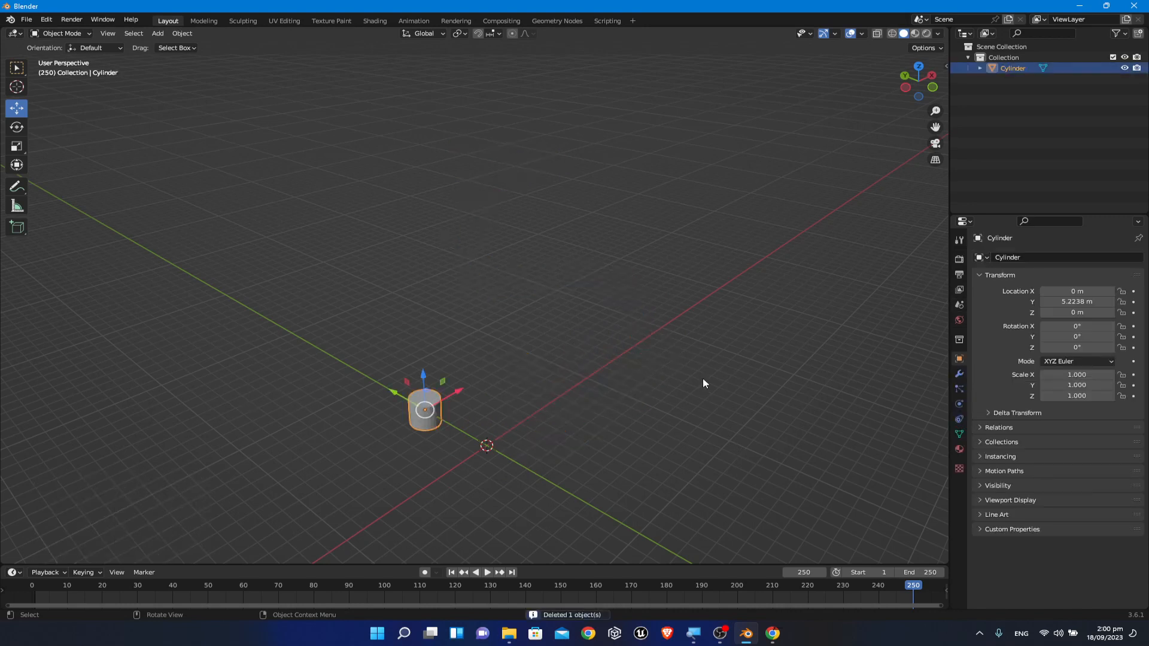
pyautogui.press('Delete')
pyautogui.moveTo(704, 382); pyautogui.dragTo(283, 248, button='middle')
pyautogui.moveTo(366, 269); pyautogui.dragTo(590, 358, button='middle')
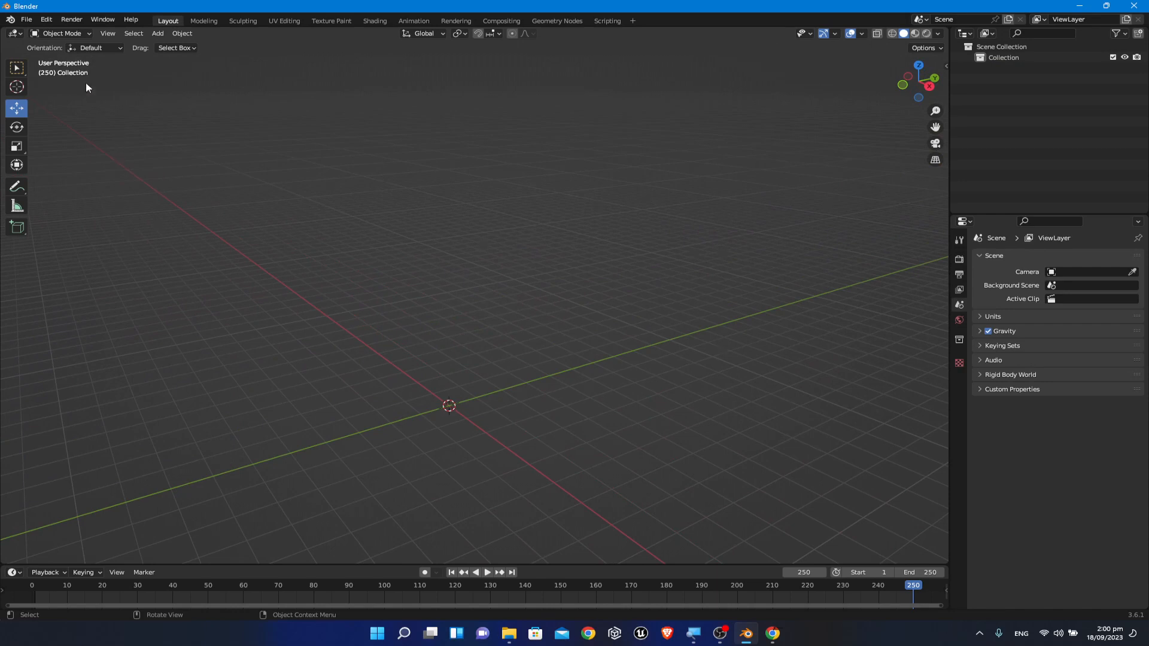
pyautogui.click(60, 34)
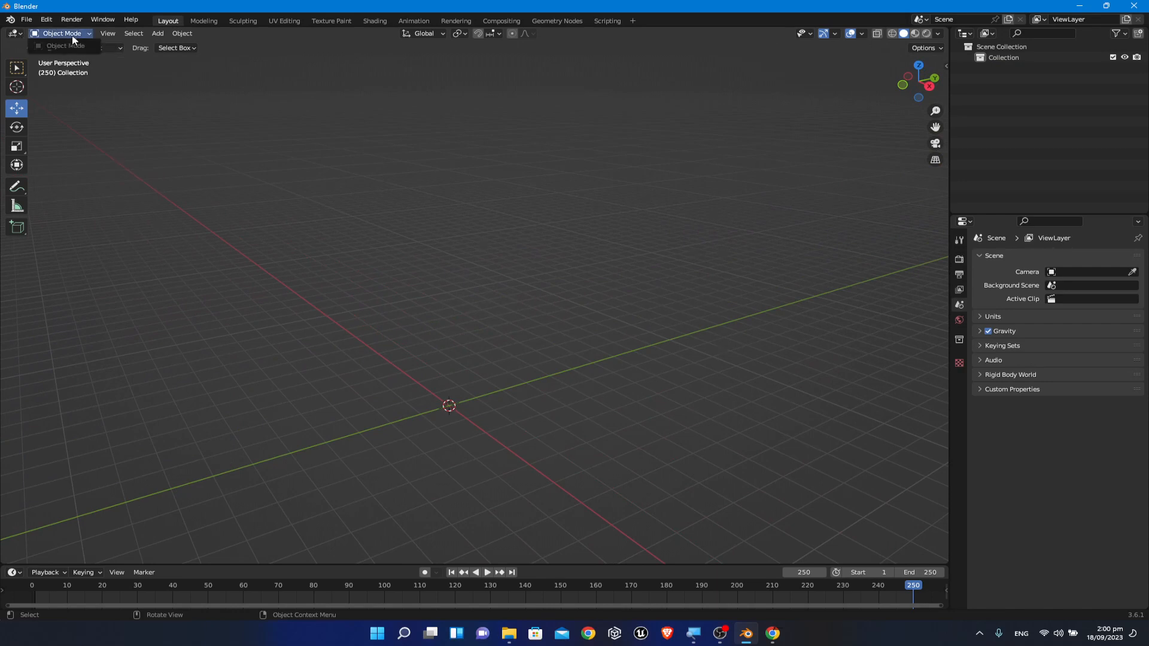
pyautogui.click(65, 34)
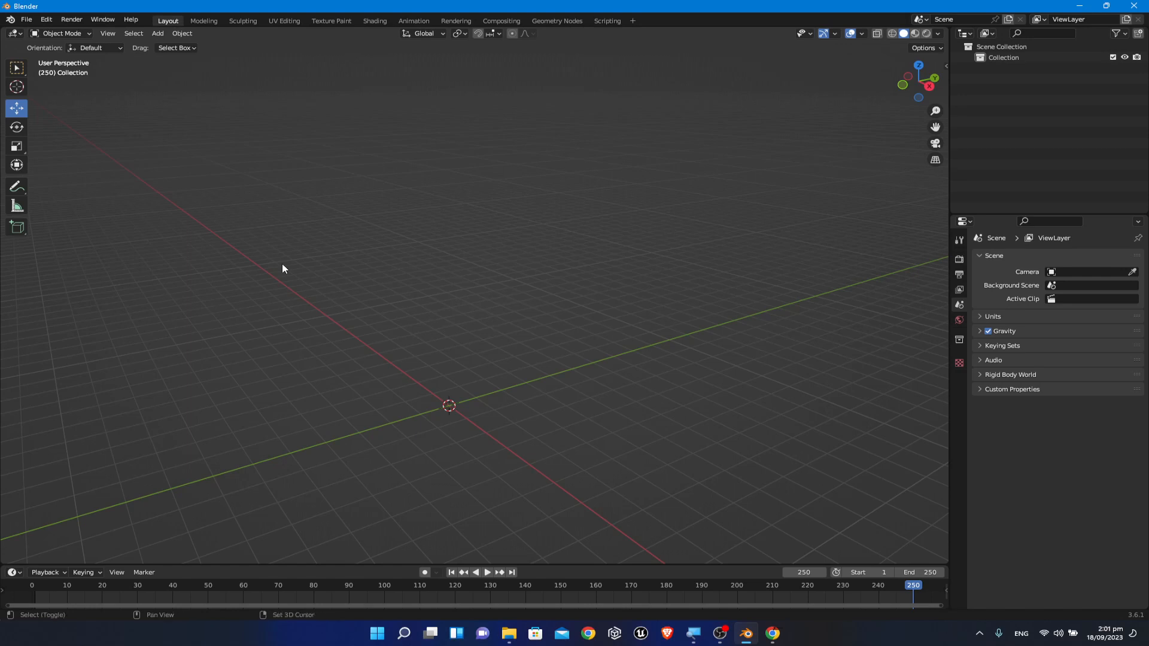
# Step: Add a 2 m mesh cube at the world origin
pyautogui.hotkey('shift', 'a')
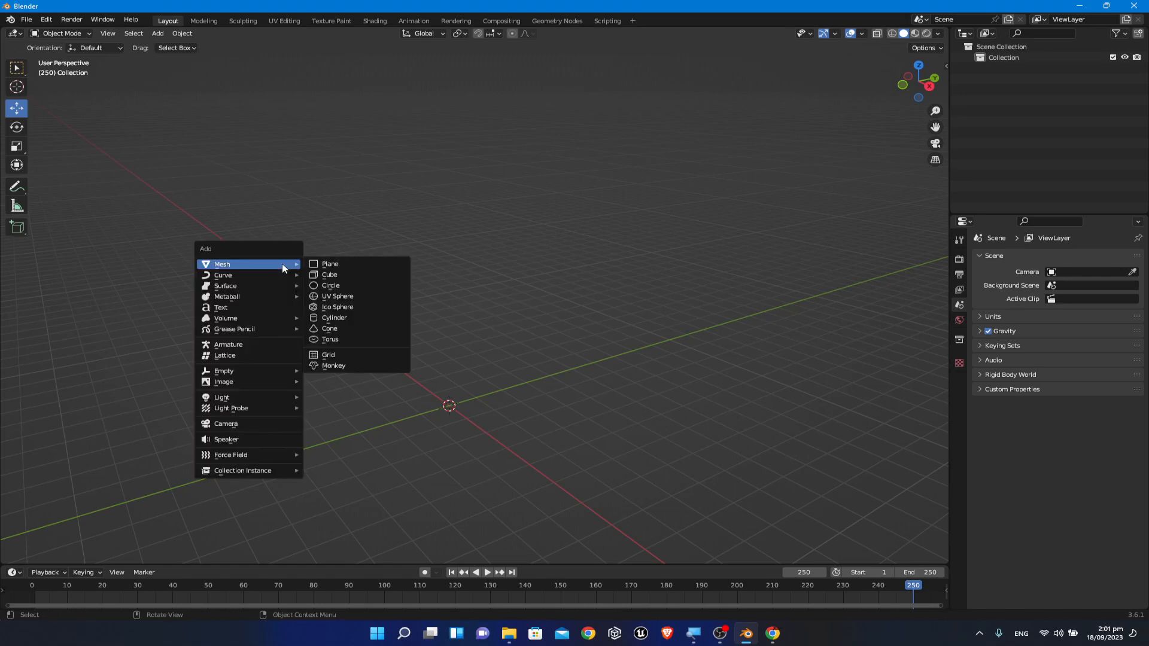
pyautogui.click(355, 274)
pyautogui.moveTo(418, 282); pyautogui.dragTo(434, 293, button='middle')
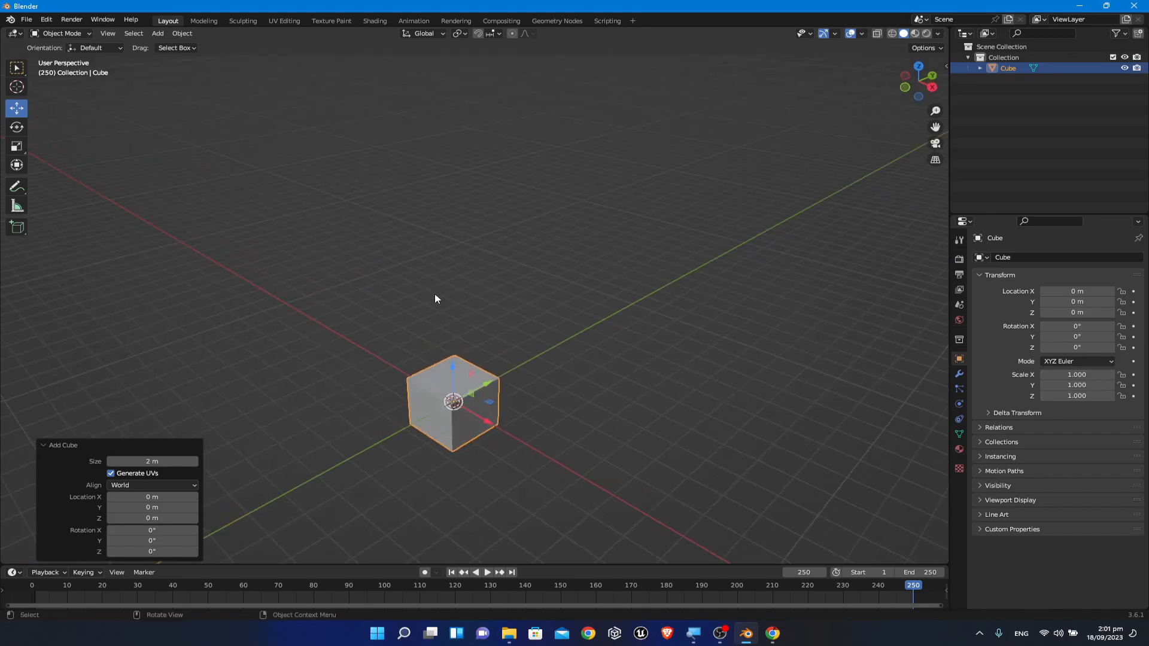
pyautogui.scroll(2, 659, 471)
pyautogui.scroll(-1, 666, 475)
pyautogui.moveTo(666, 476); pyautogui.dragTo(506, 354, button='middle')
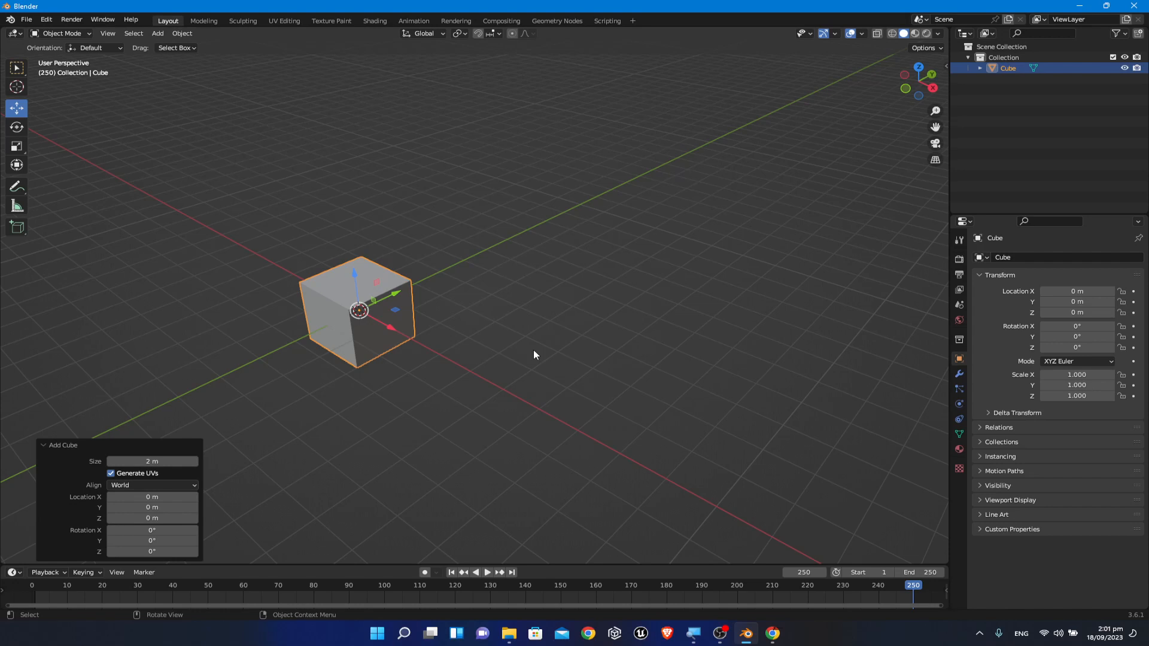
# Step: Scale the cube along the X axis by a factor of about 8.23
pyautogui.press('g')
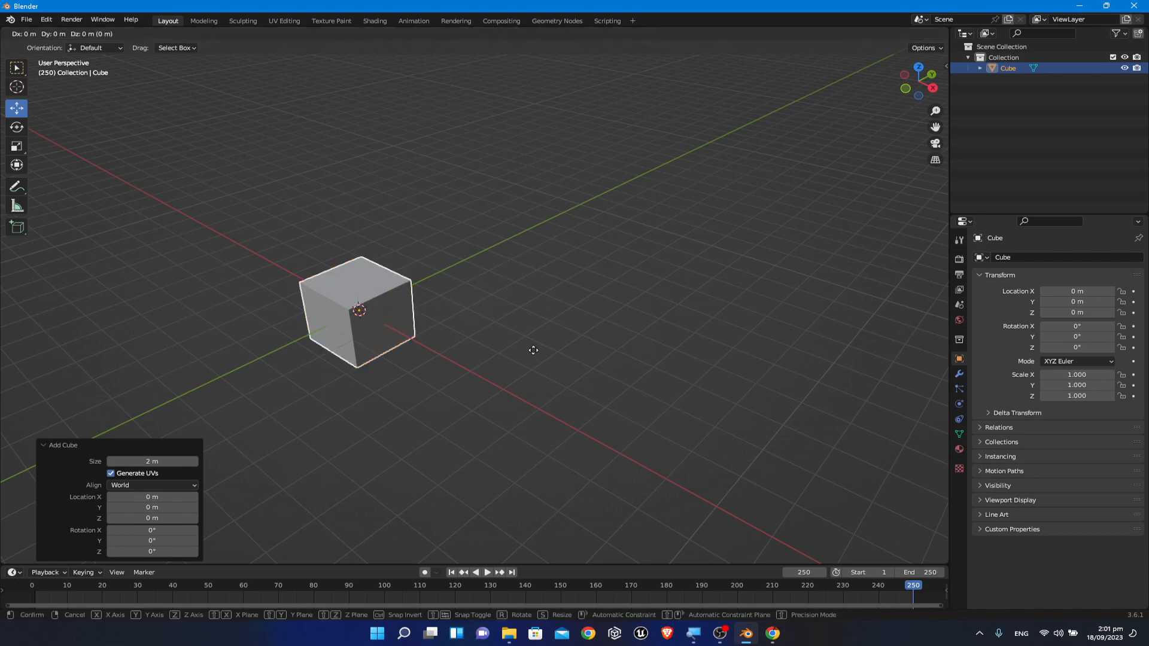
pyautogui.rightClick(498, 320)
pyautogui.press('s')
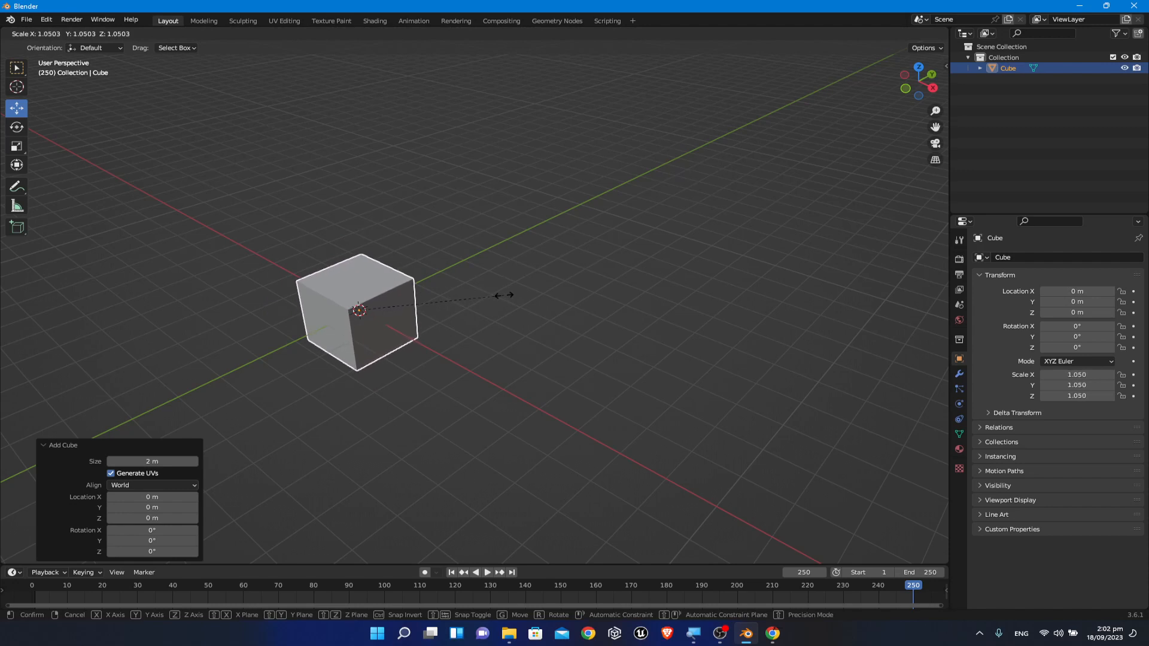
pyautogui.press('x')
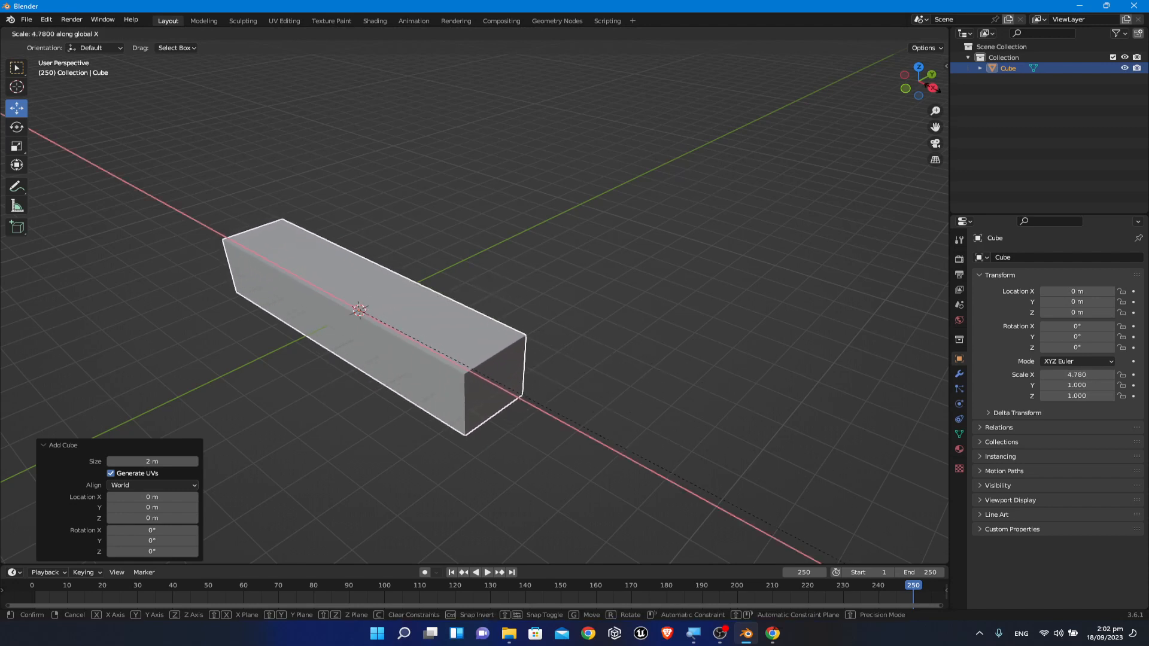
pyautogui.click(455, 206)
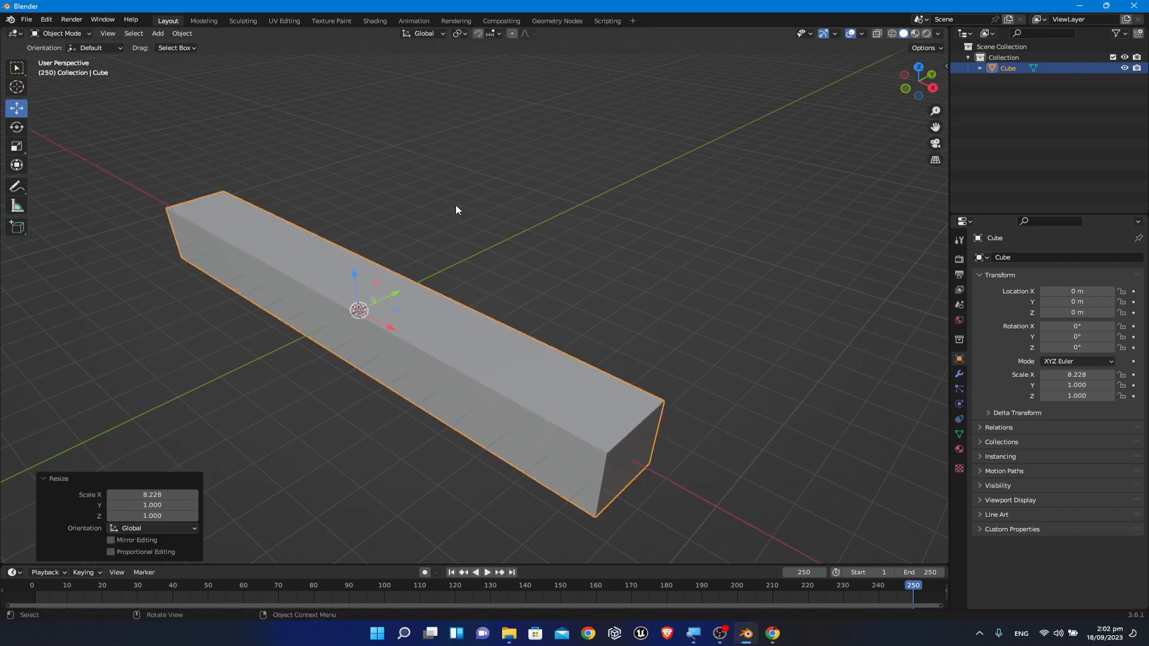
# Step: Scale the elongated cube along the Y axis by about 5.52 to form a flat slab
pyautogui.press('s')
pyautogui.press('y')
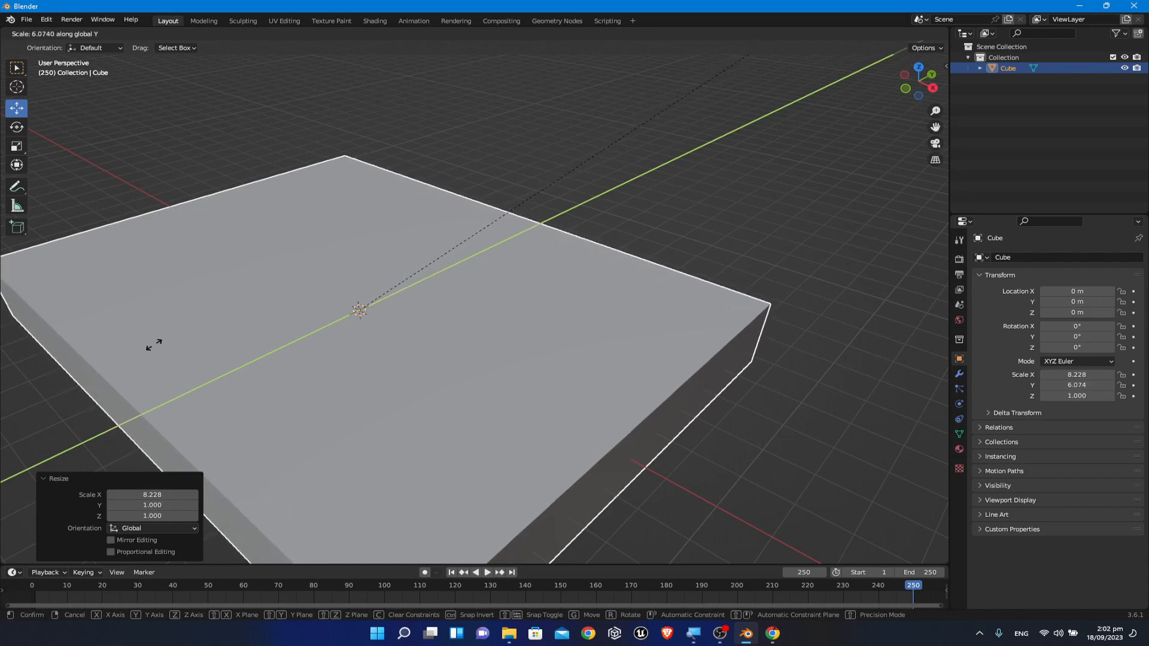
pyautogui.click(97, 403)
pyautogui.scroll(-2, 465, 231)
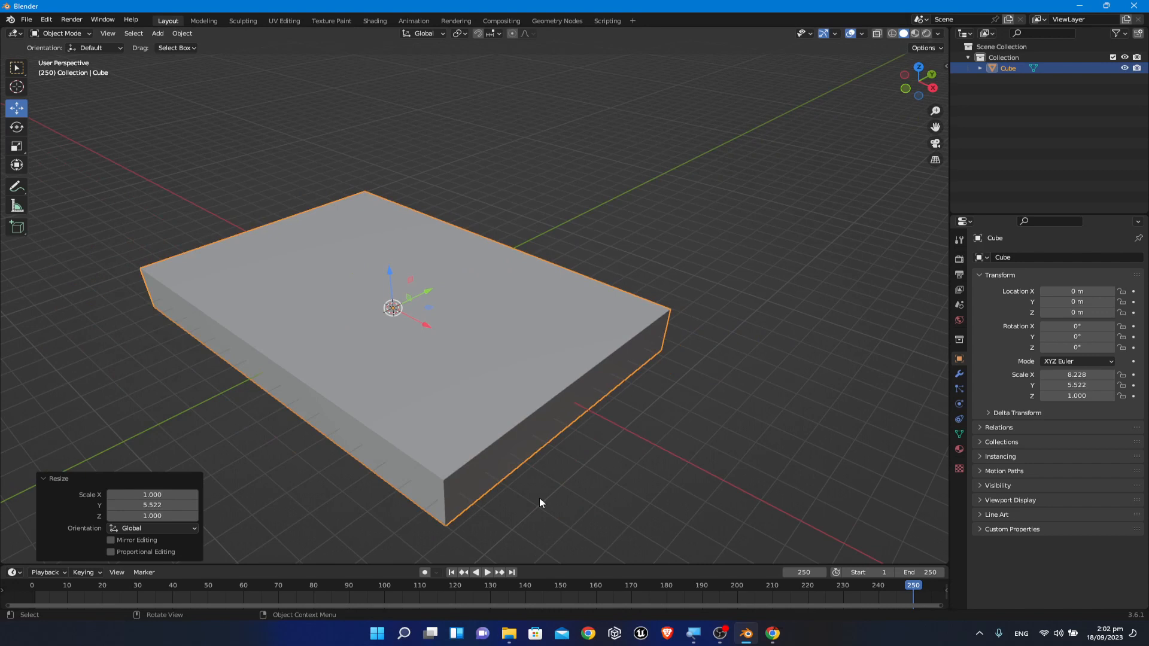
pyautogui.scroll(-2, 534, 443)
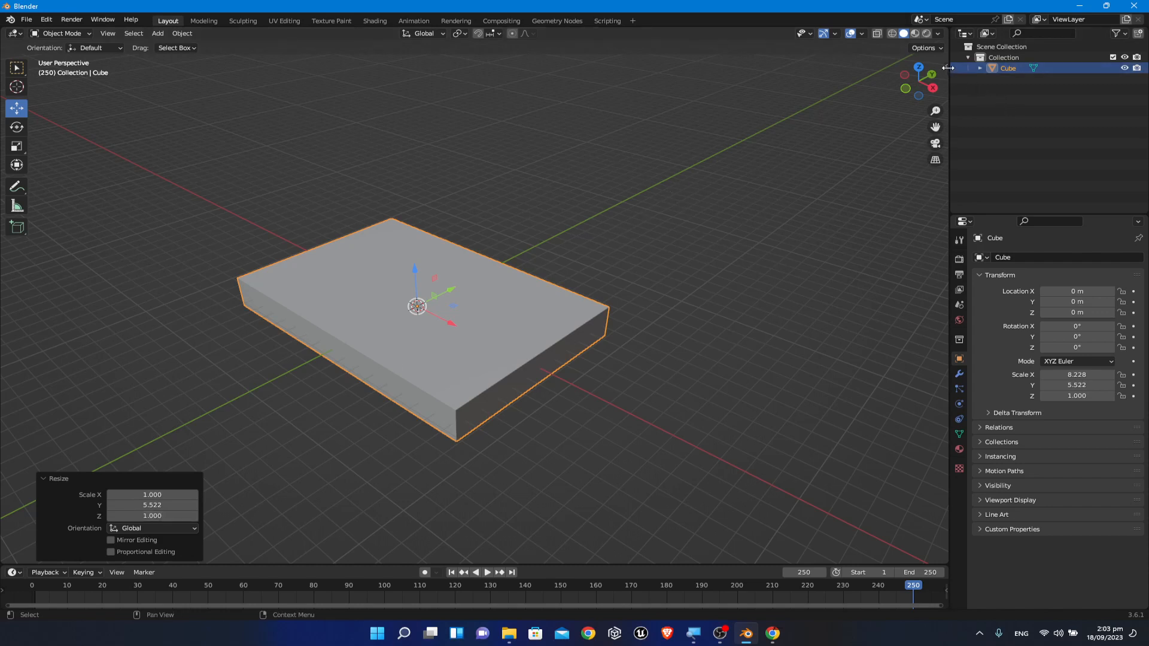
# Step: Show the slab's transform values in the viewport and apply its scale
pyautogui.press('n')
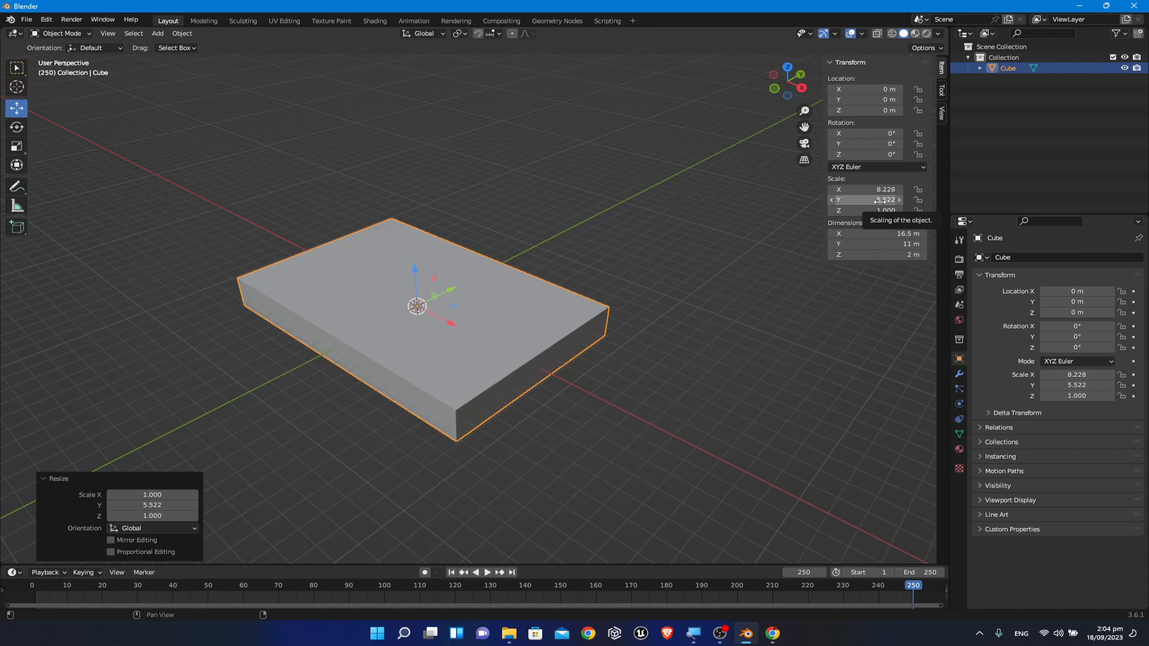
pyautogui.click(440, 352)
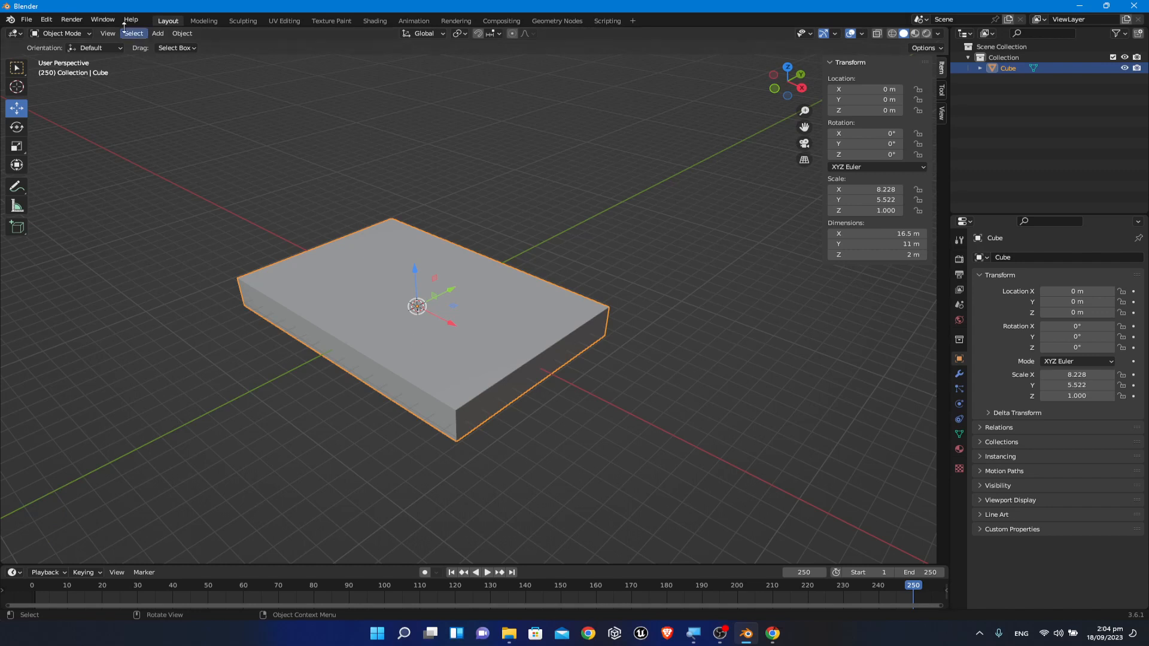
pyautogui.click(182, 34)
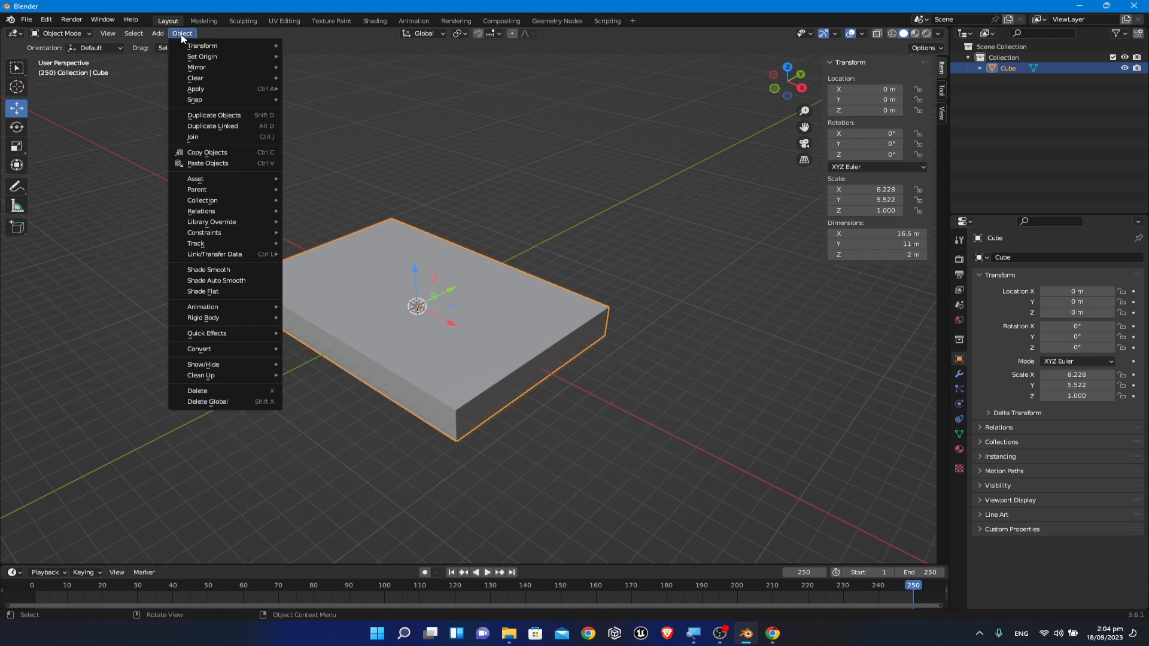
pyautogui.moveTo(217, 88)
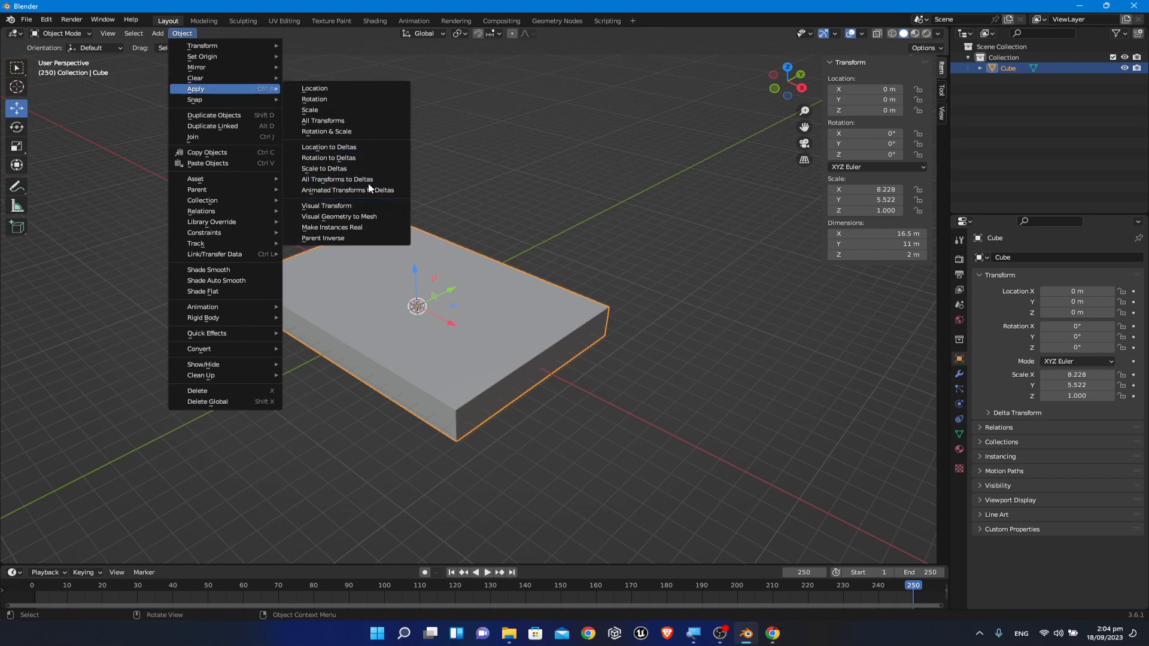
pyautogui.click(355, 113)
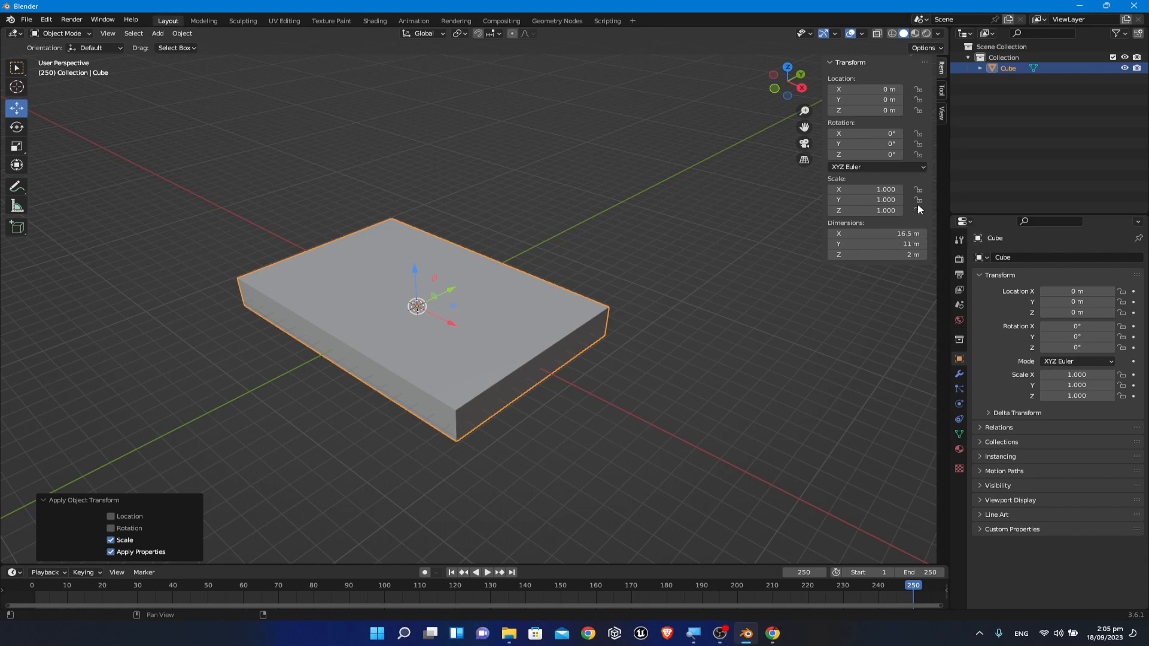
# Step: Apply all transforms to the slab, covering location, rotation and scale
pyautogui.click(512, 315)
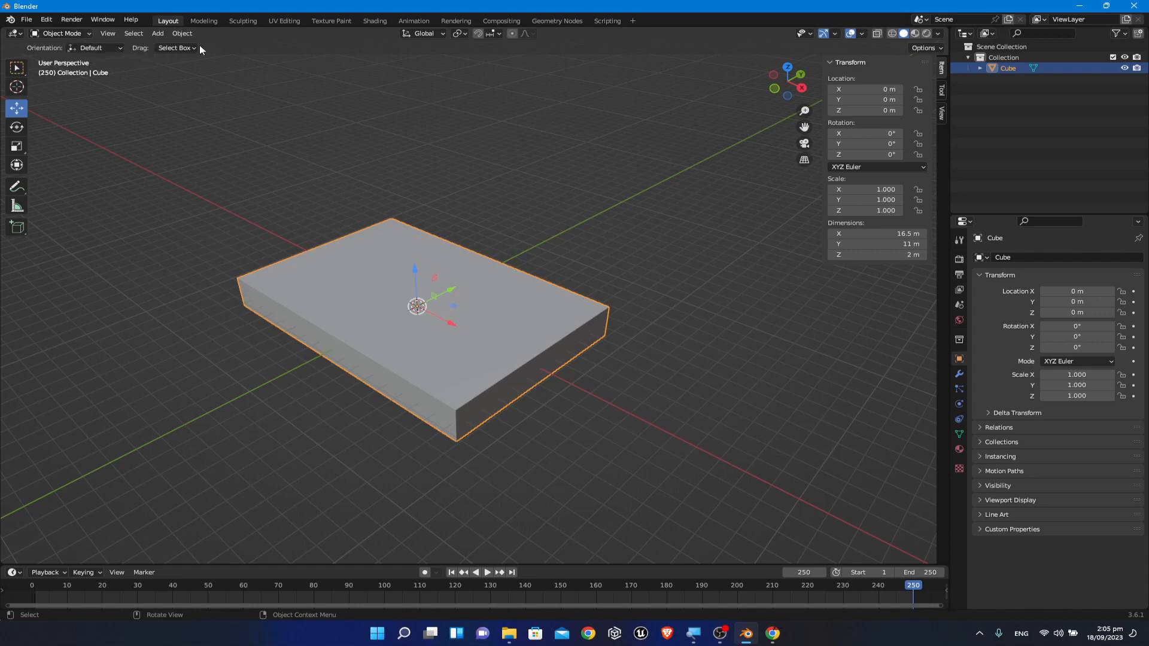
pyautogui.click(181, 34)
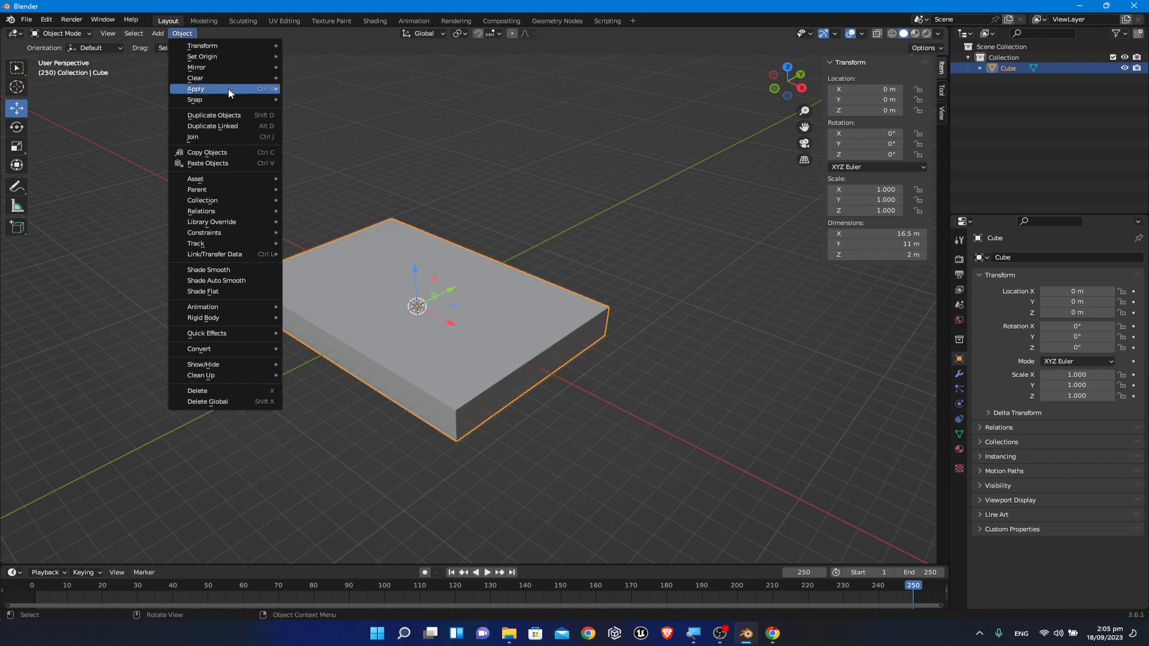
pyautogui.moveTo(229, 88)
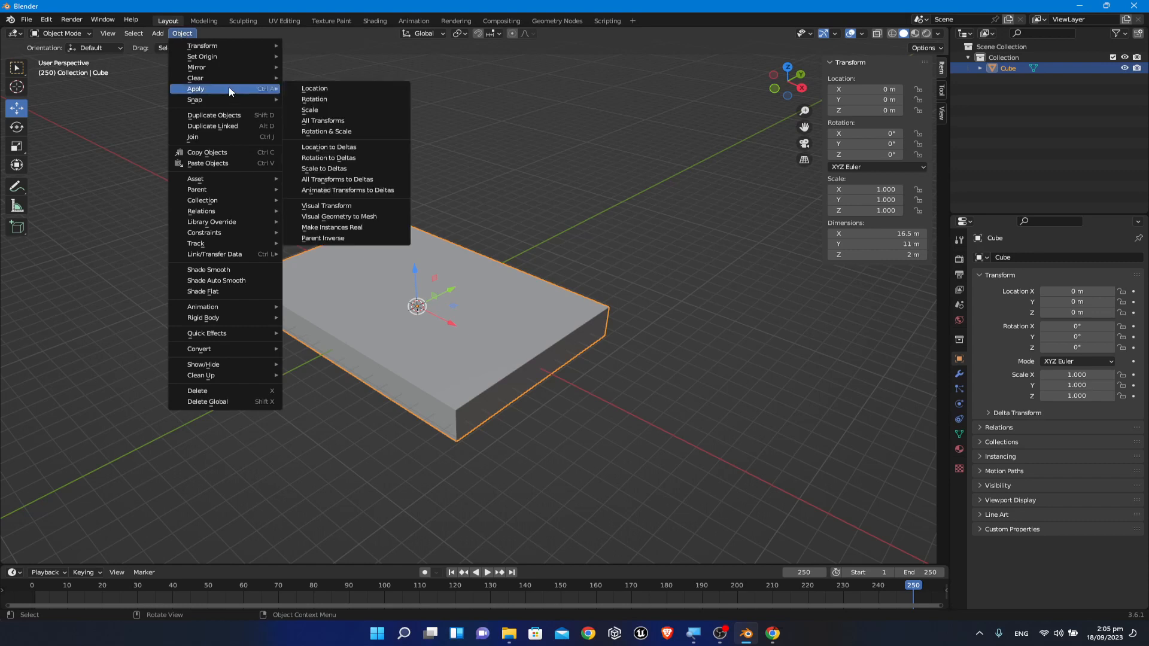
pyautogui.click(341, 122)
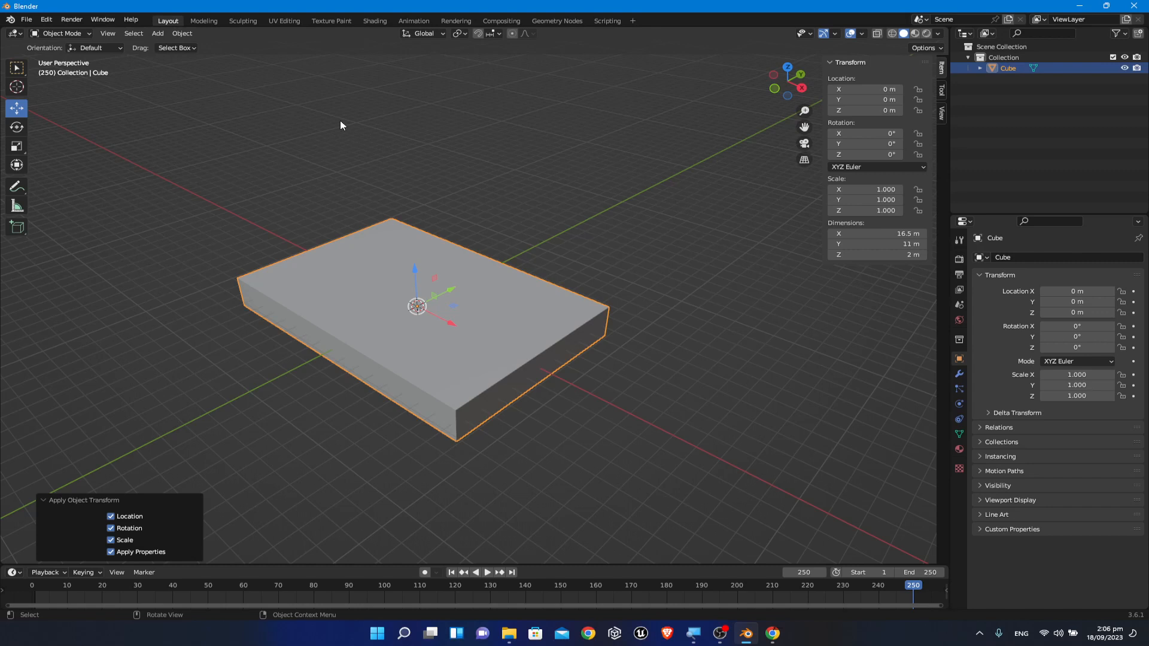
# Step: Enter Edit Mode on the slab in vertex selection mode, and undo the accidental extrusion to the cursor
pyautogui.press('Tab')
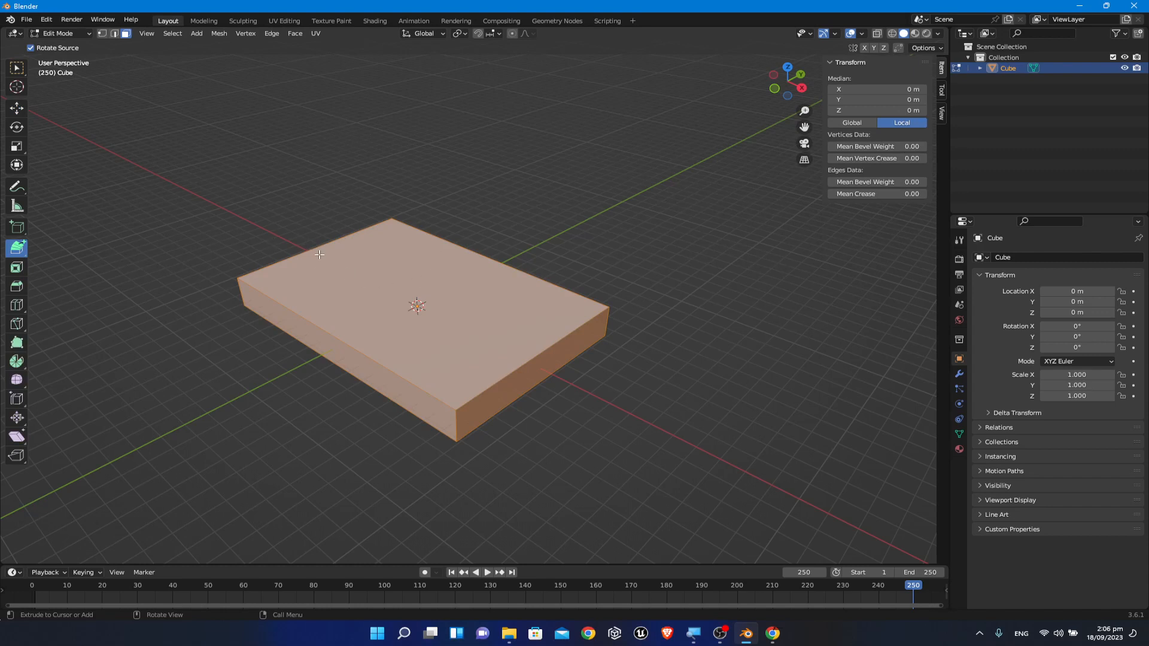
pyautogui.moveTo(609, 390); pyautogui.dragTo(482, 384, button='middle')
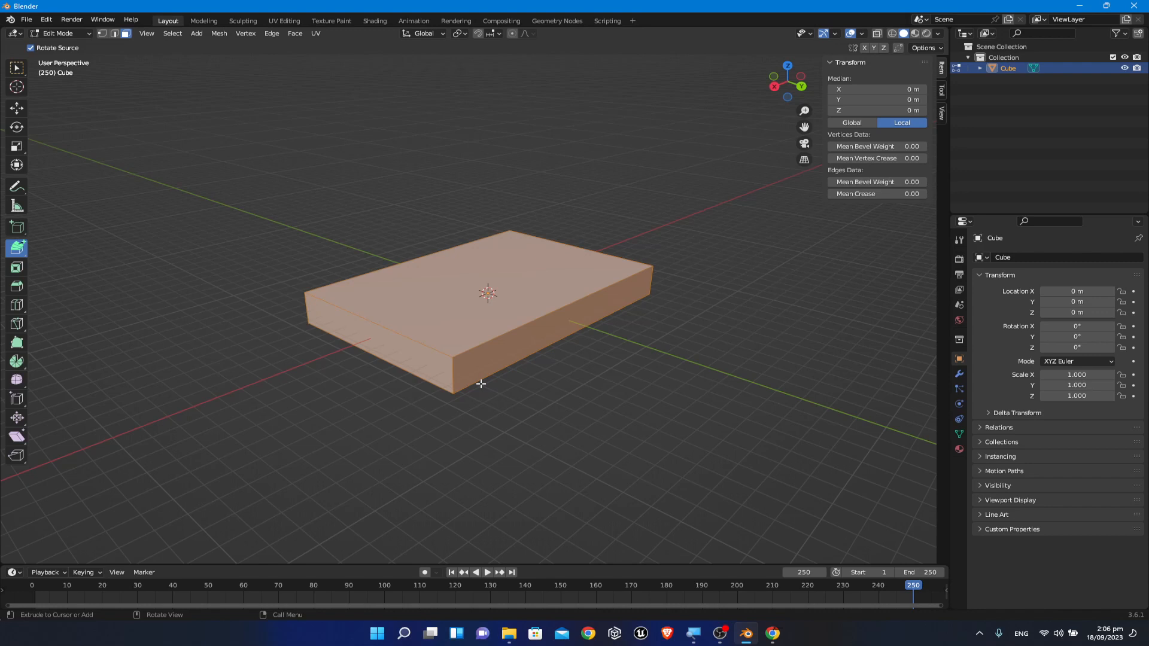
pyautogui.scroll(3, 478, 338)
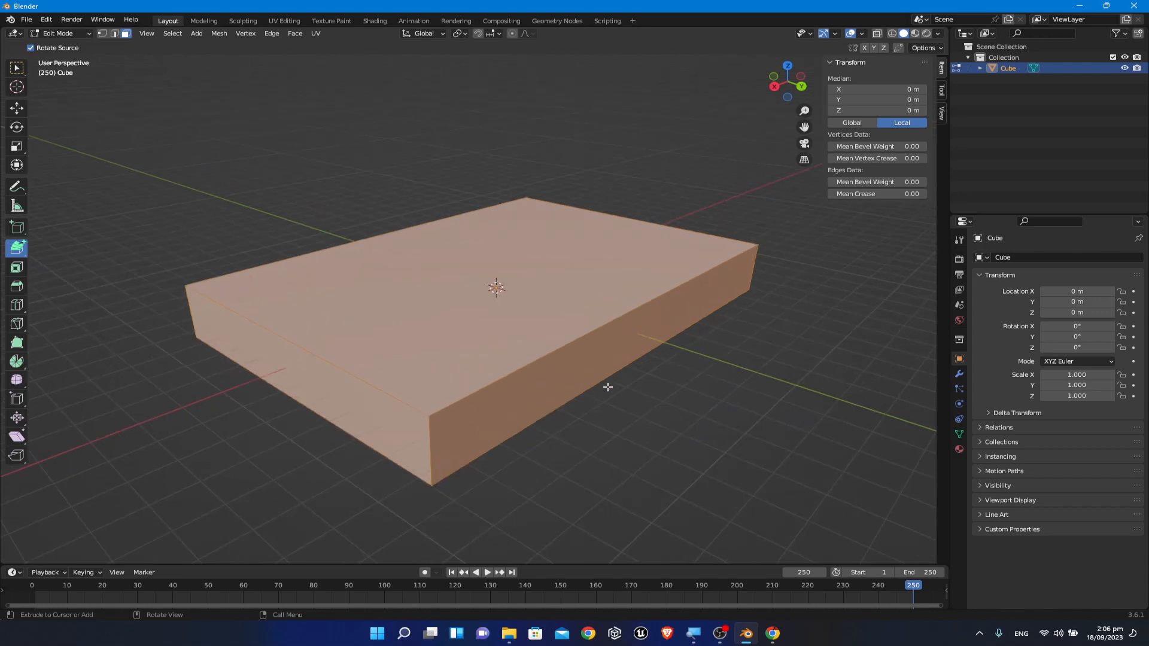
pyautogui.click(101, 34)
pyautogui.click(159, 113)
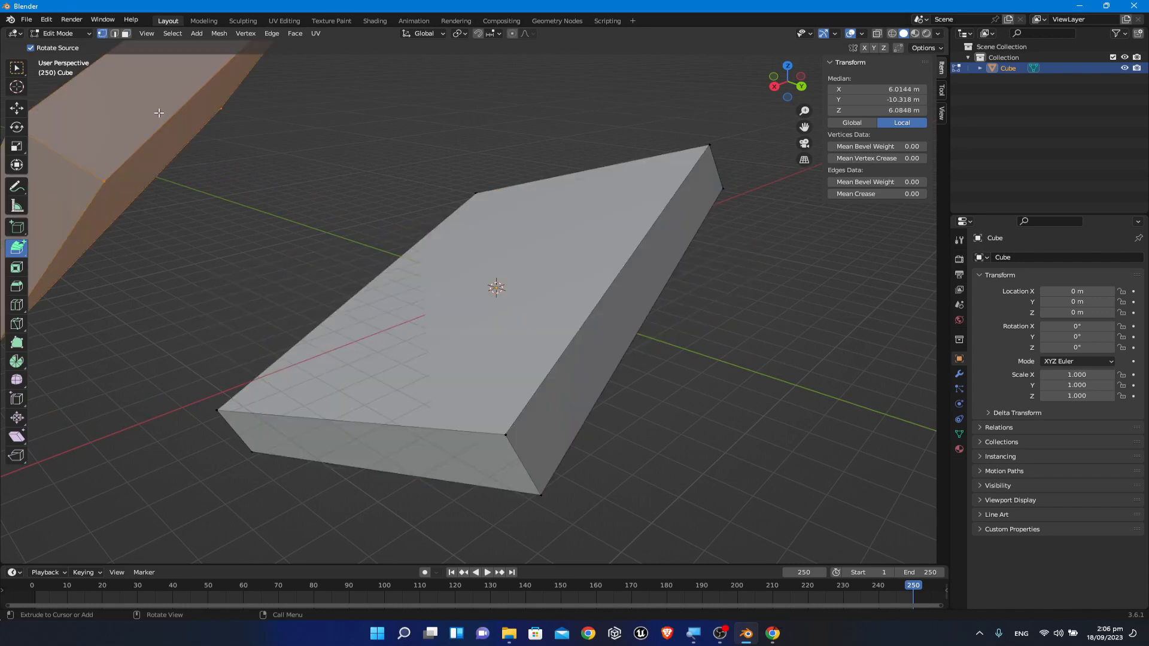
pyautogui.hotkey('ctrl', 'z')
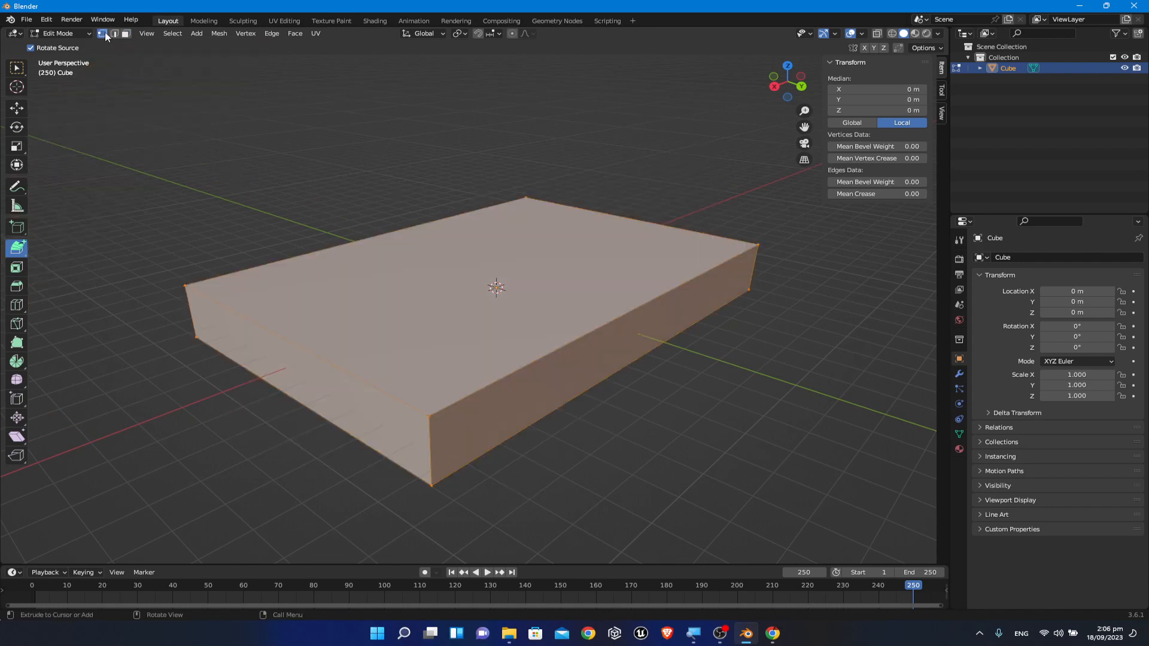
# Step: Restore Extrude Region as the extrude tool, and use edge selection mode with the Move tool active
pyautogui.click(20, 111)
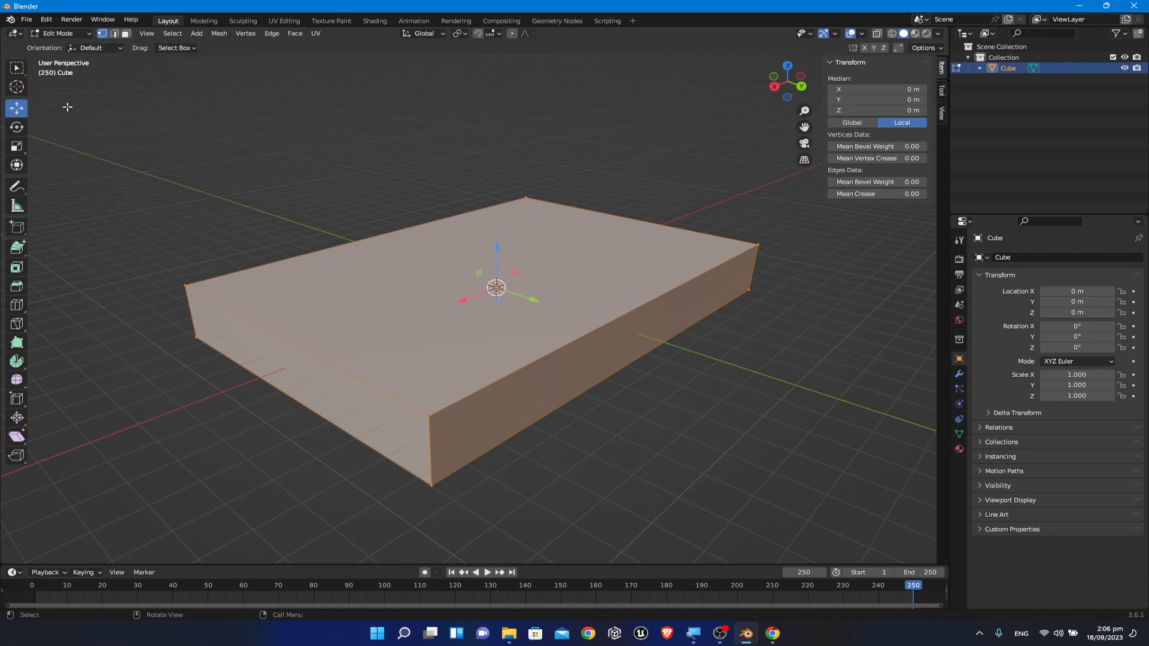
pyautogui.moveTo(17, 247); pyautogui.dragTo(70, 254)
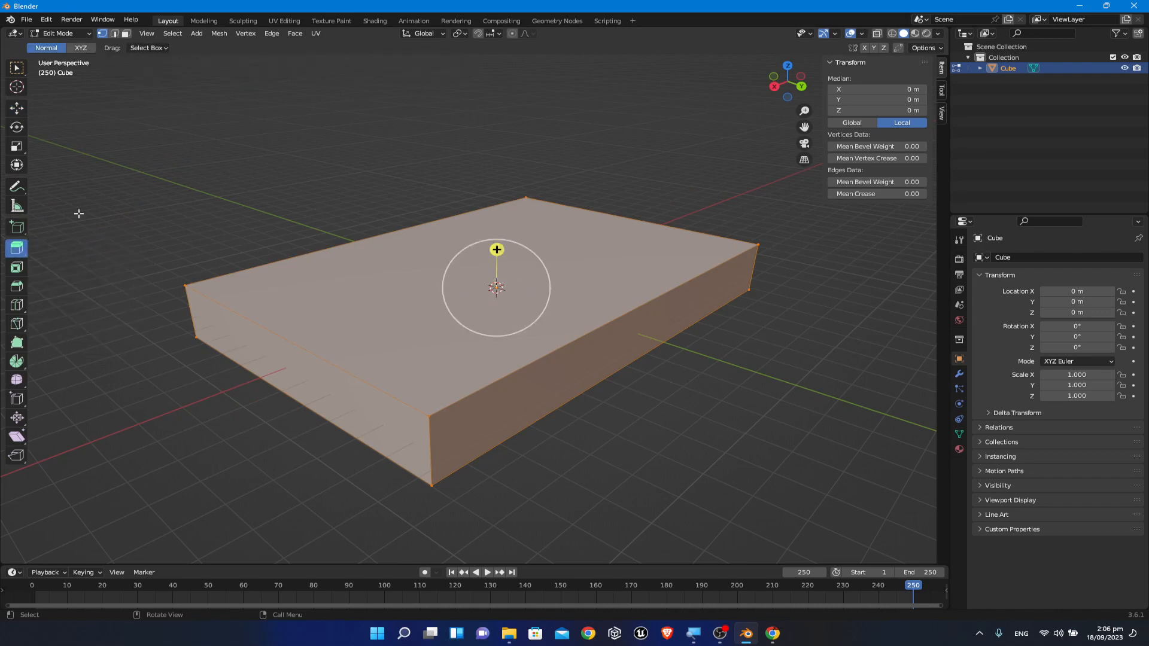
pyautogui.click(115, 34)
pyautogui.click(18, 111)
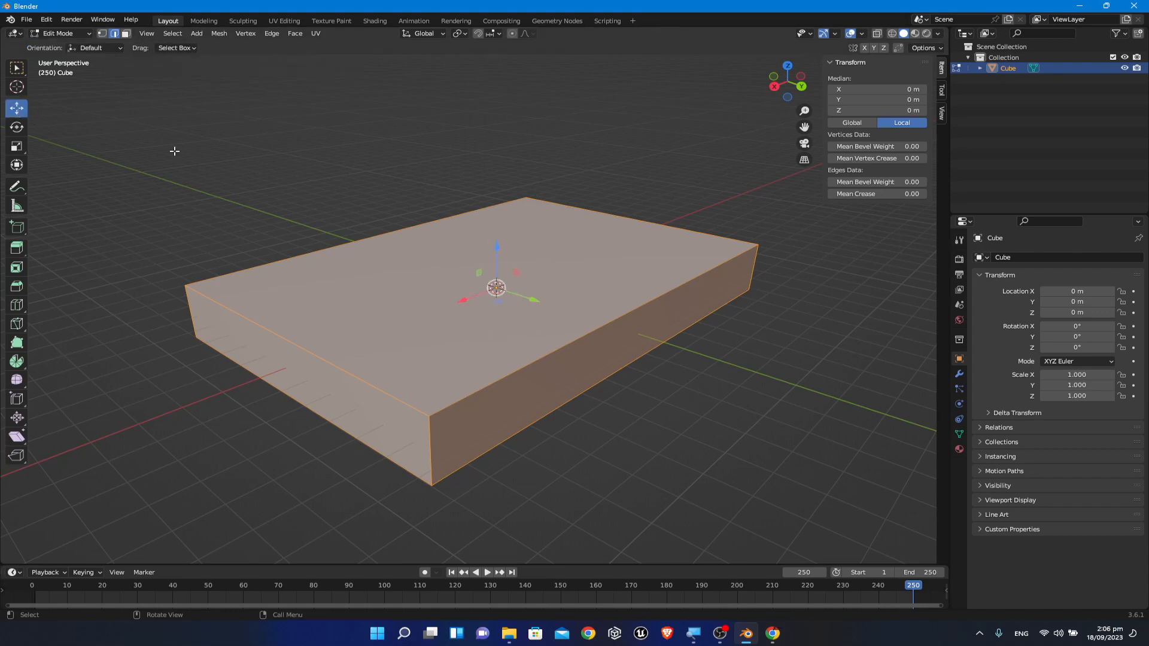
# Step: Deselect all geometry and select the slab's lower edge at its +X end
pyautogui.hotkey('alt', 'a')
pyautogui.scroll(-1, 613, 379)
pyautogui.scroll(-1, 614, 379)
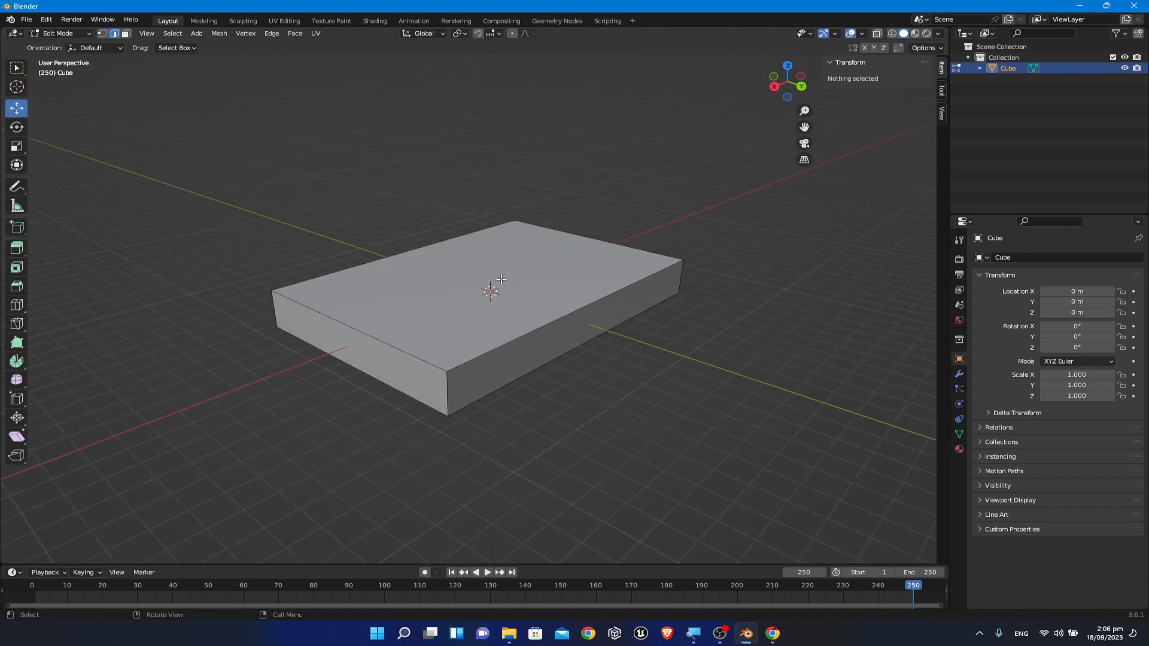
pyautogui.scroll(-2, 563, 401)
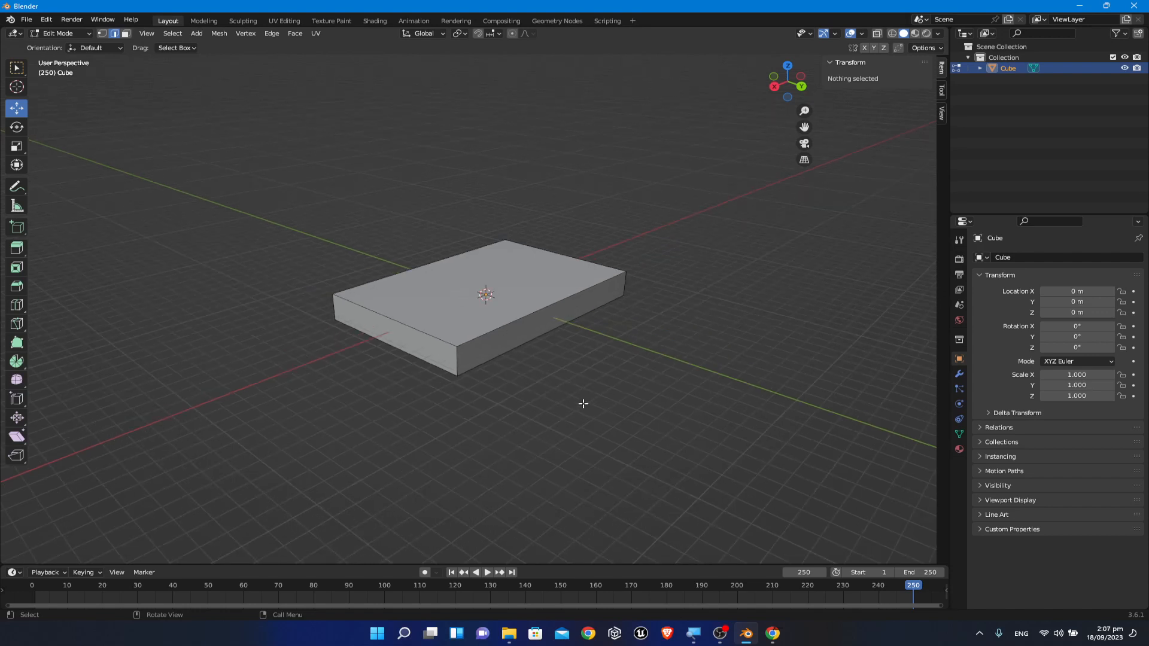
pyautogui.moveTo(526, 315); pyautogui.dragTo(573, 333, button='middle')
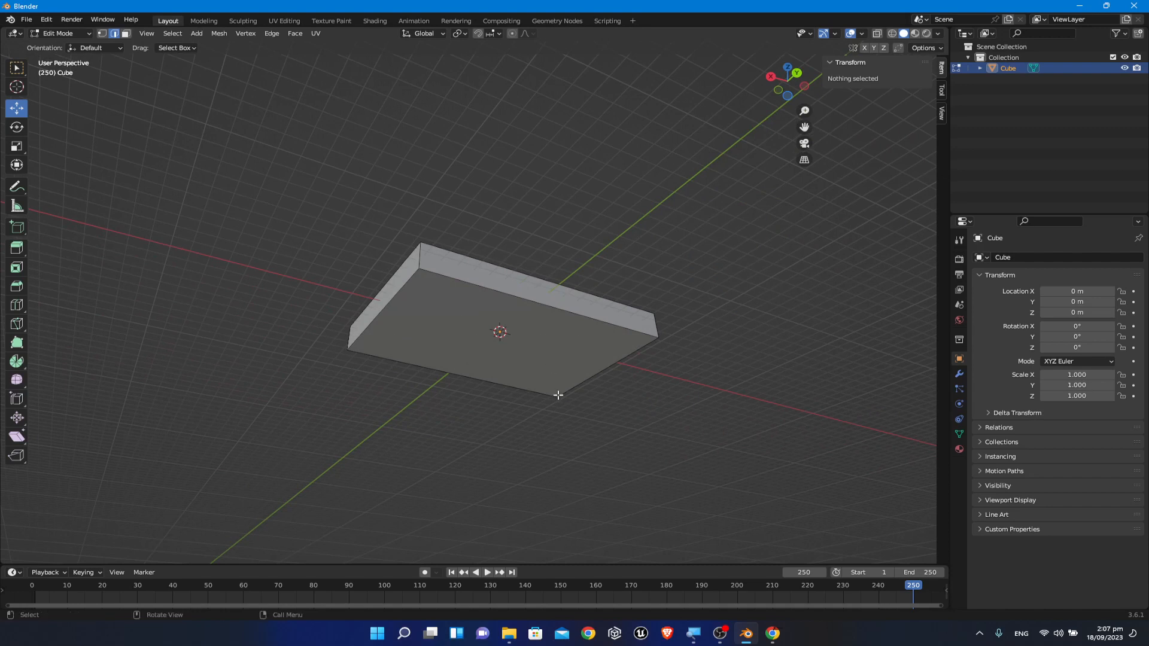
pyautogui.click(420, 314)
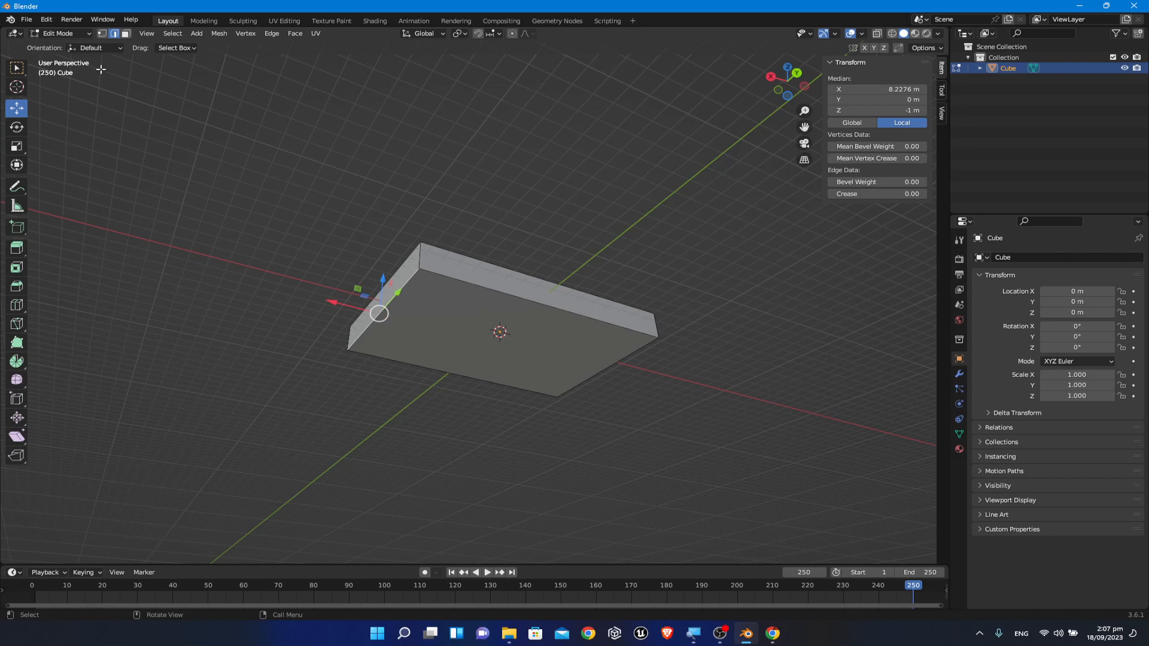
# Step: Switch to face selection mode and select the slab's underside face
pyautogui.click(127, 34)
pyautogui.click(509, 345)
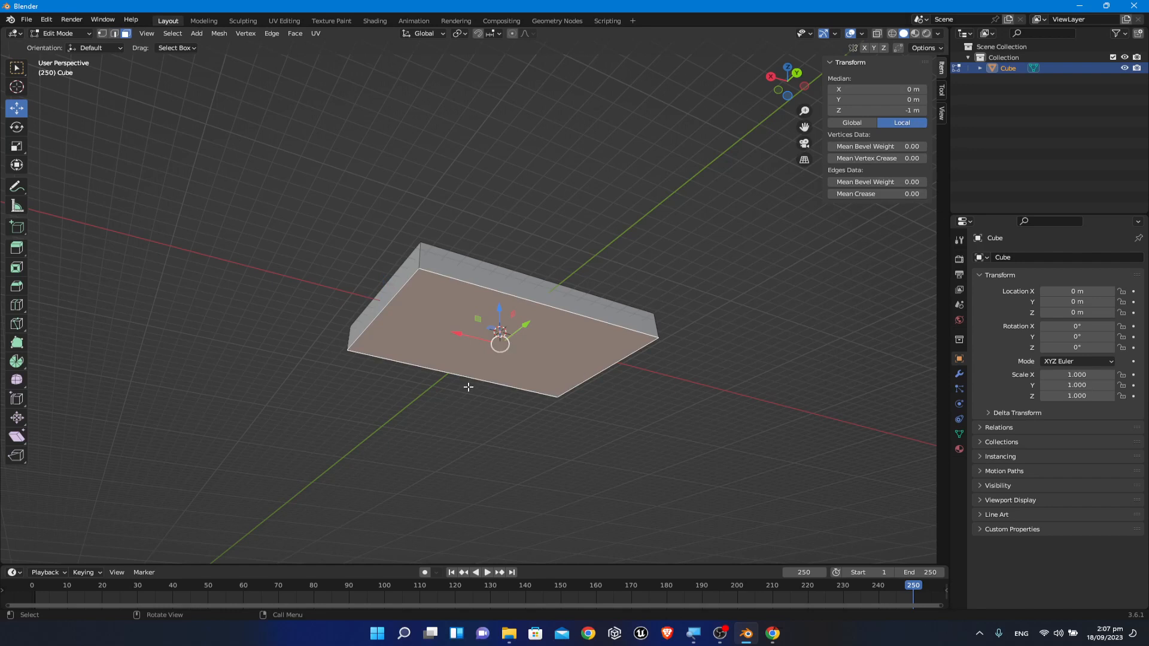
pyautogui.moveTo(469, 388); pyautogui.dragTo(474, 410, button='middle')
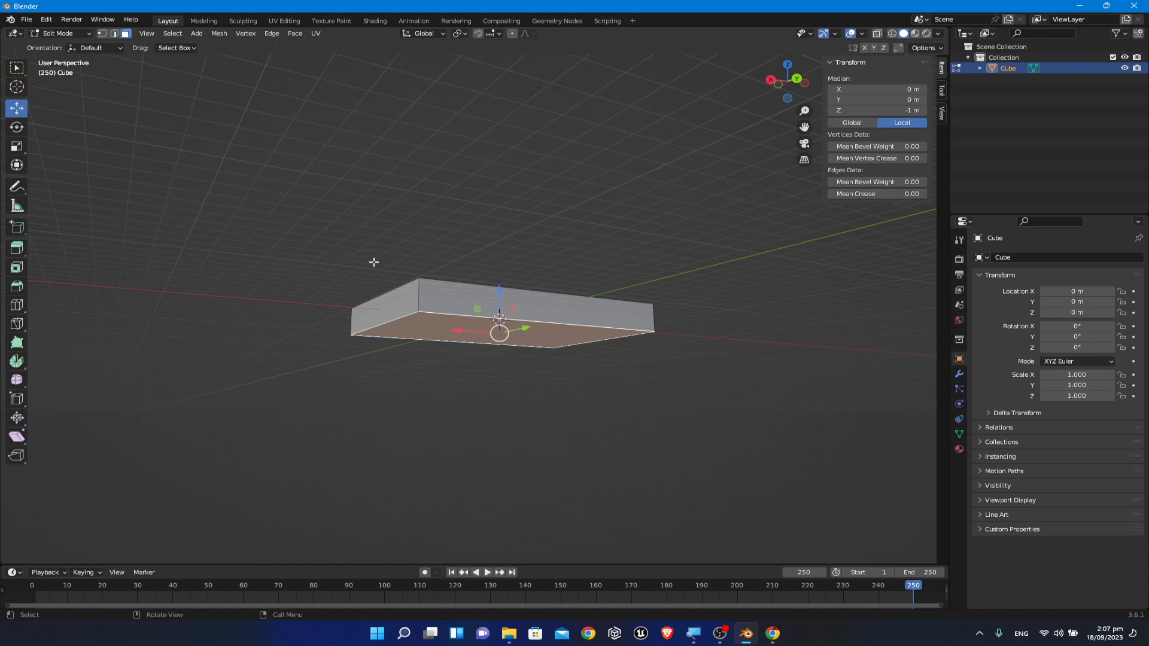
pyautogui.moveTo(377, 259); pyautogui.dragTo(378, 301, button='middle')
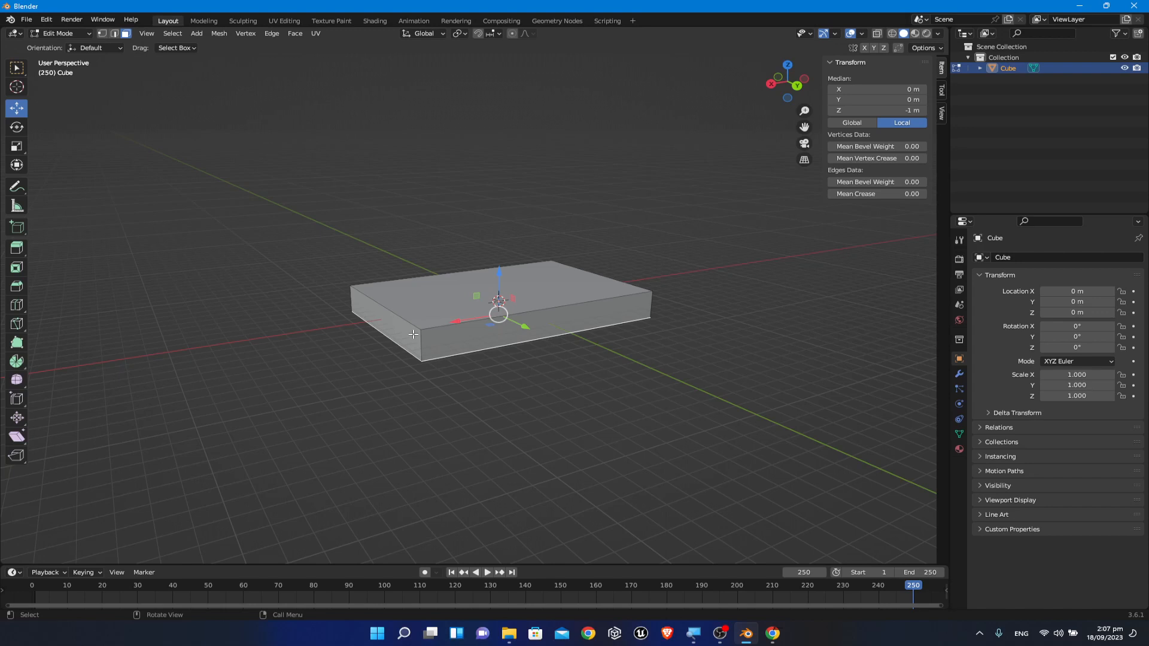
# Step: Add two centred single loop cuts to the slab, one crossing its long sides and one running lengthwise
pyautogui.click(16, 310)
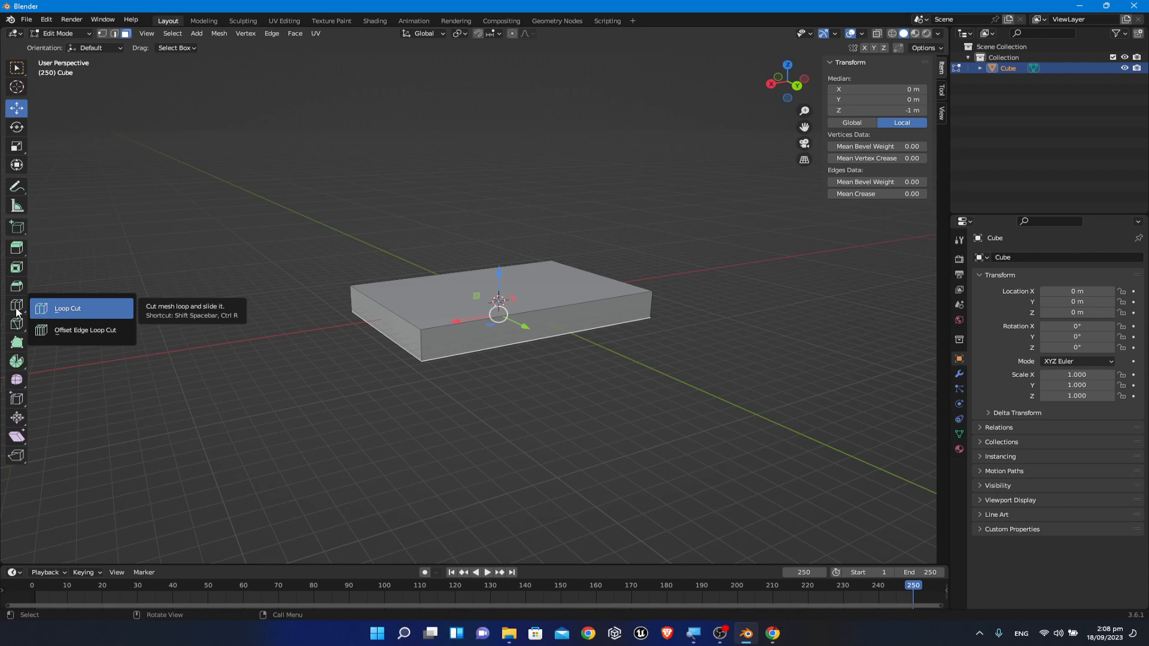
pyautogui.click(66, 309)
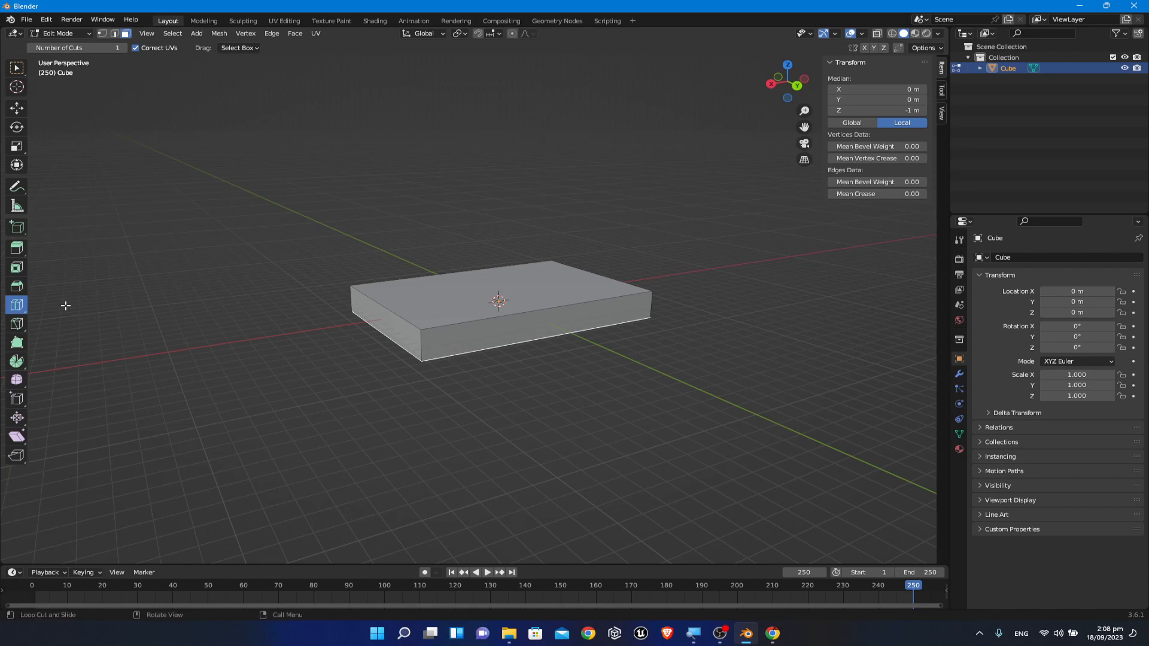
pyautogui.scroll(4, 515, 473)
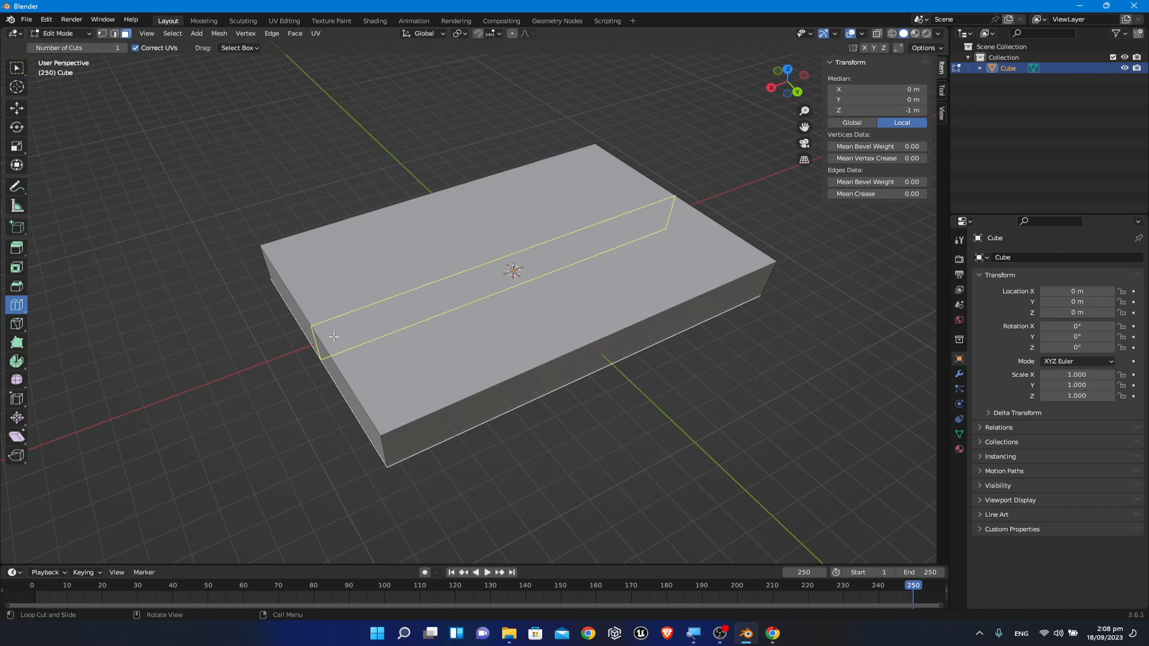
pyautogui.click(624, 336)
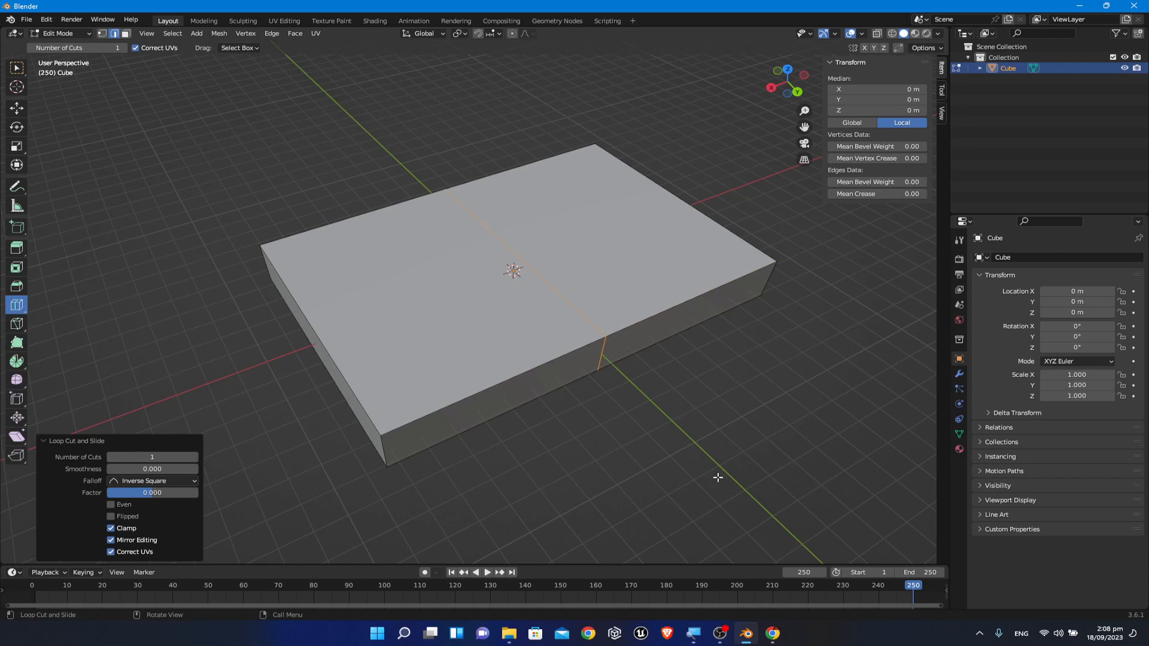
pyautogui.click(313, 330)
# Step: Try off-centre loop cuts at about X 6.26 m, X -5.87 m and Y -3.04 m, and undo them
pyautogui.click(551, 359)
pyautogui.moveTo(535, 372); pyautogui.dragTo(496, 399)
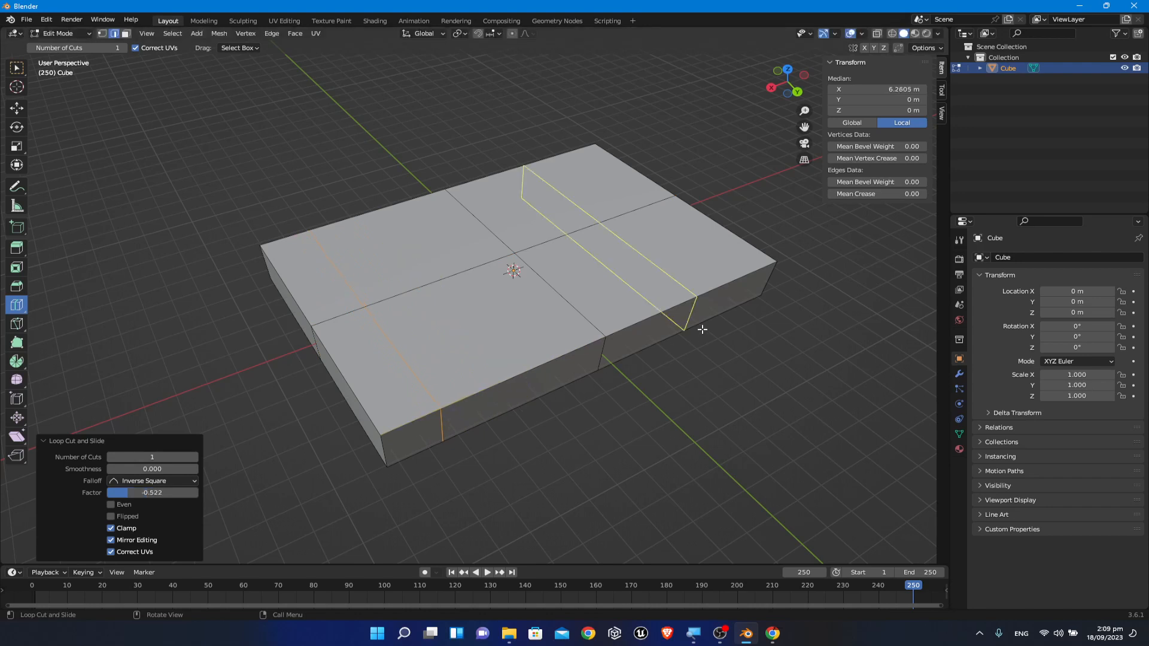
pyautogui.moveTo(697, 326); pyautogui.dragTo(723, 313)
pyautogui.moveTo(682, 392); pyautogui.dragTo(826, 378, button='middle')
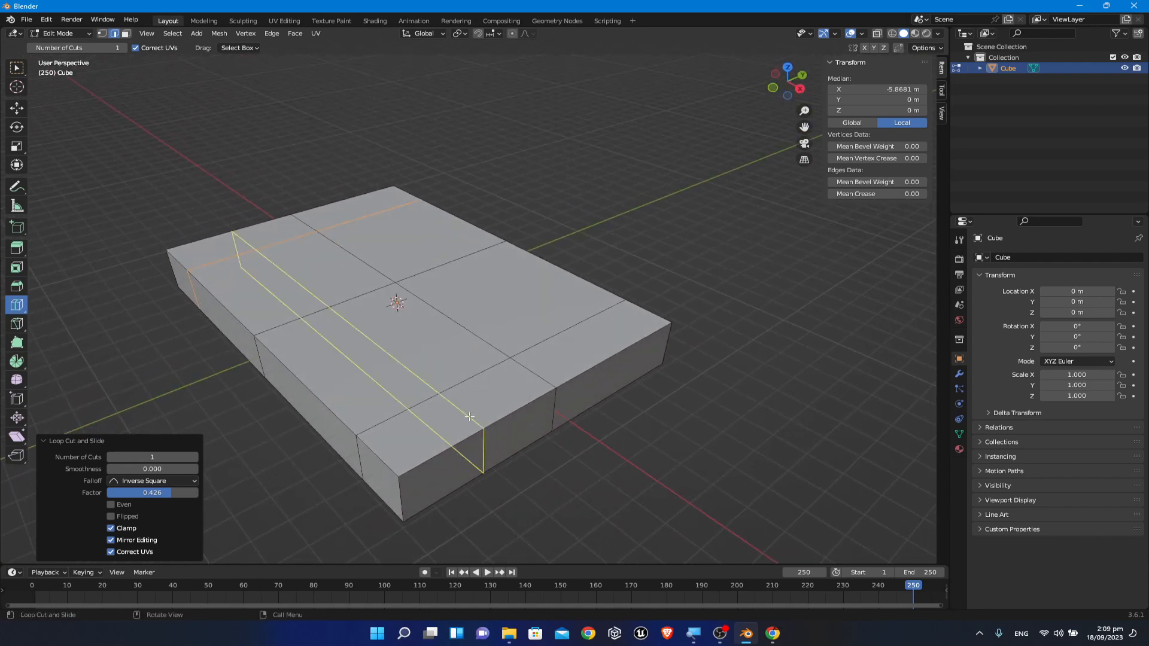
pyautogui.moveTo(466, 413); pyautogui.dragTo(483, 457)
pyautogui.moveTo(742, 383); pyautogui.dragTo(654, 433, button='middle')
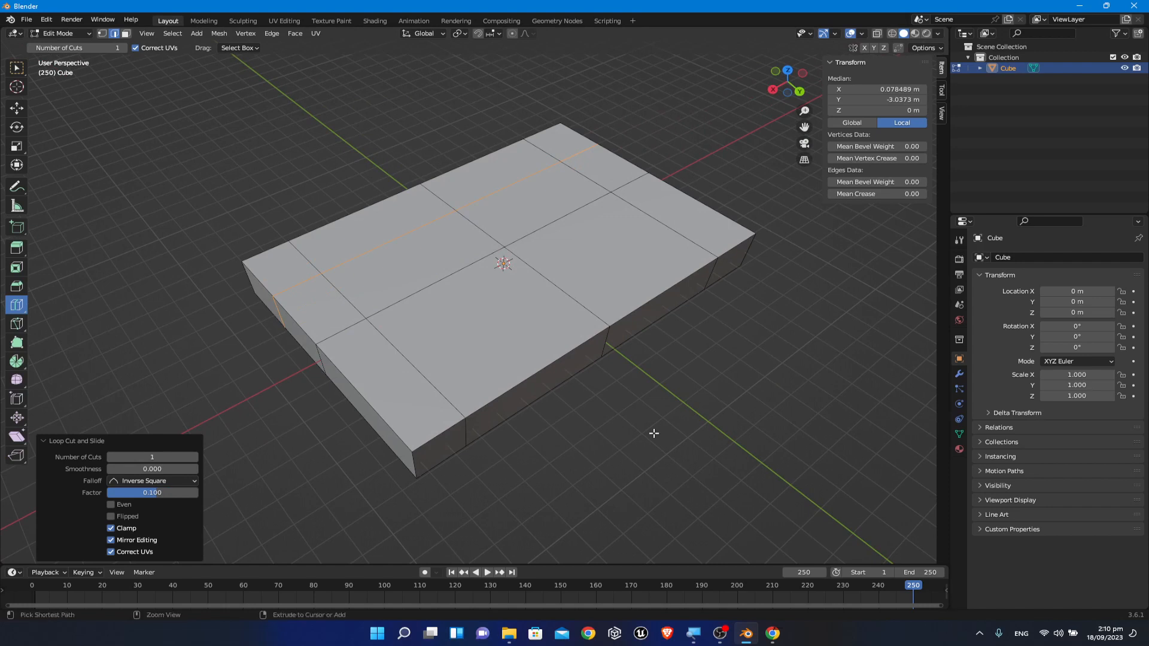
pyautogui.hotkey('ctrl', 'z')
pyautogui.hotkey('ctrl', 'z')
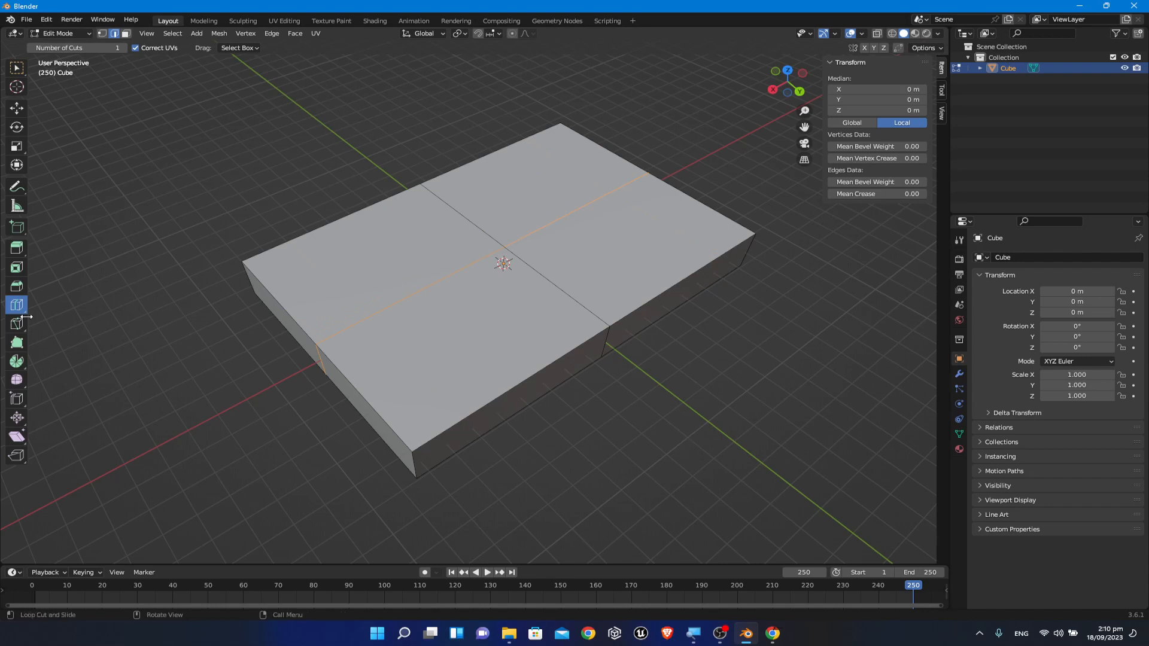
# Step: Activate the Move tool and try picking single edges of the slab's lengthwise centre loop, ending with nothing selected
pyautogui.click(20, 110)
pyautogui.click(745, 446)
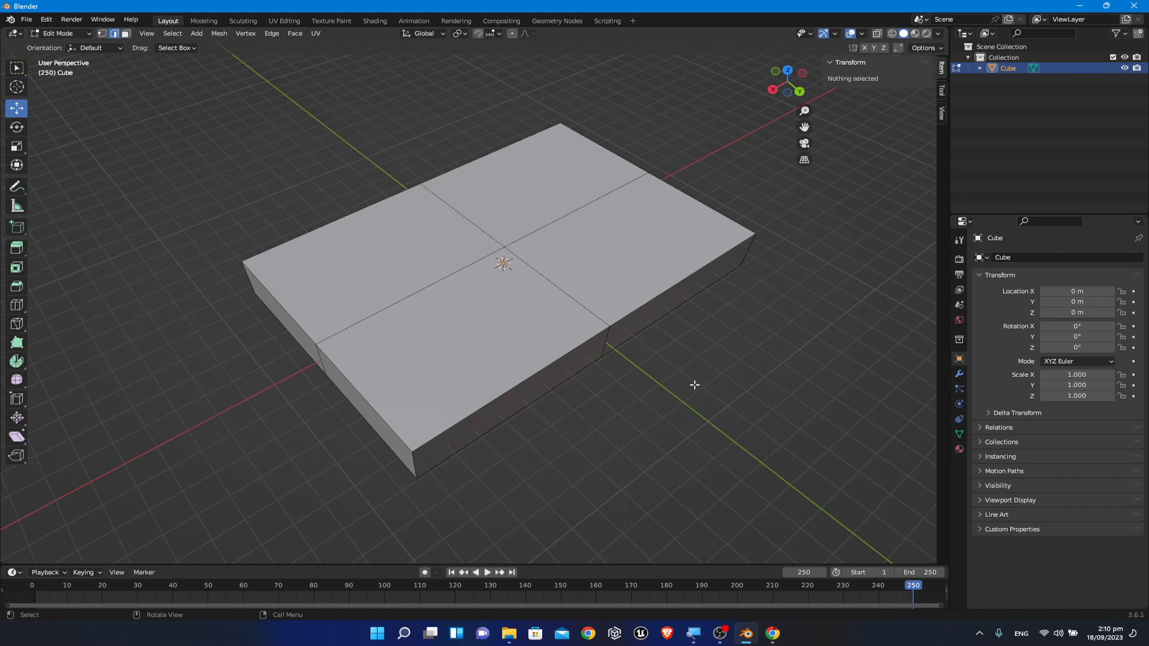
pyautogui.moveTo(694, 385); pyautogui.dragTo(705, 429, button='middle')
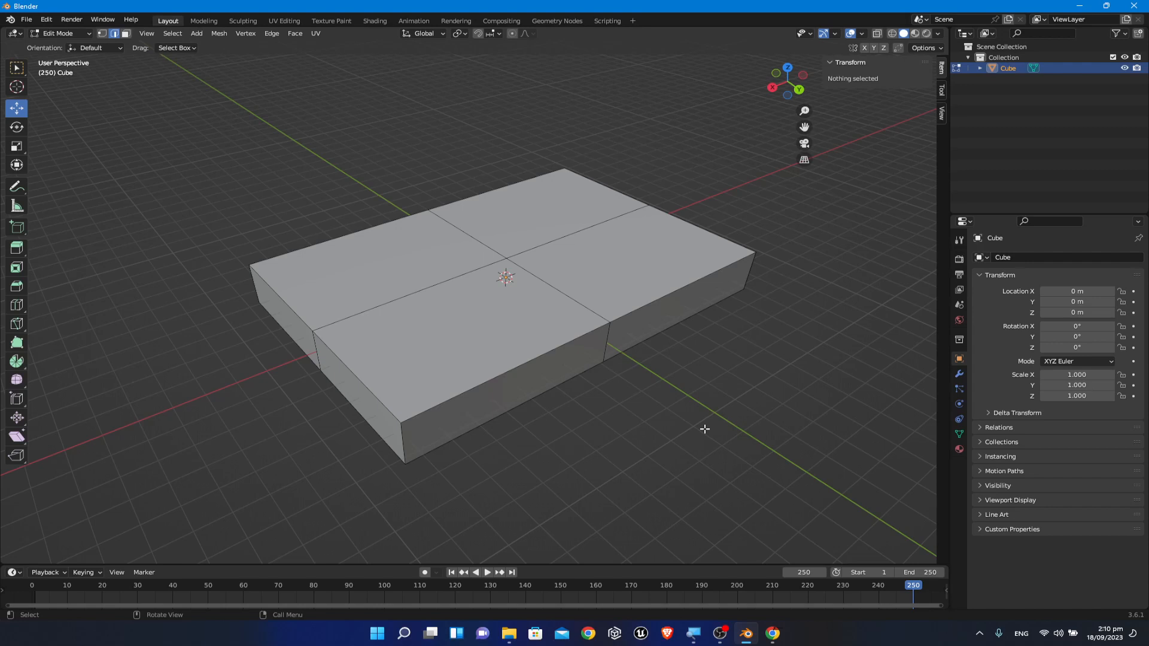
pyautogui.click(591, 229)
pyautogui.click(436, 281)
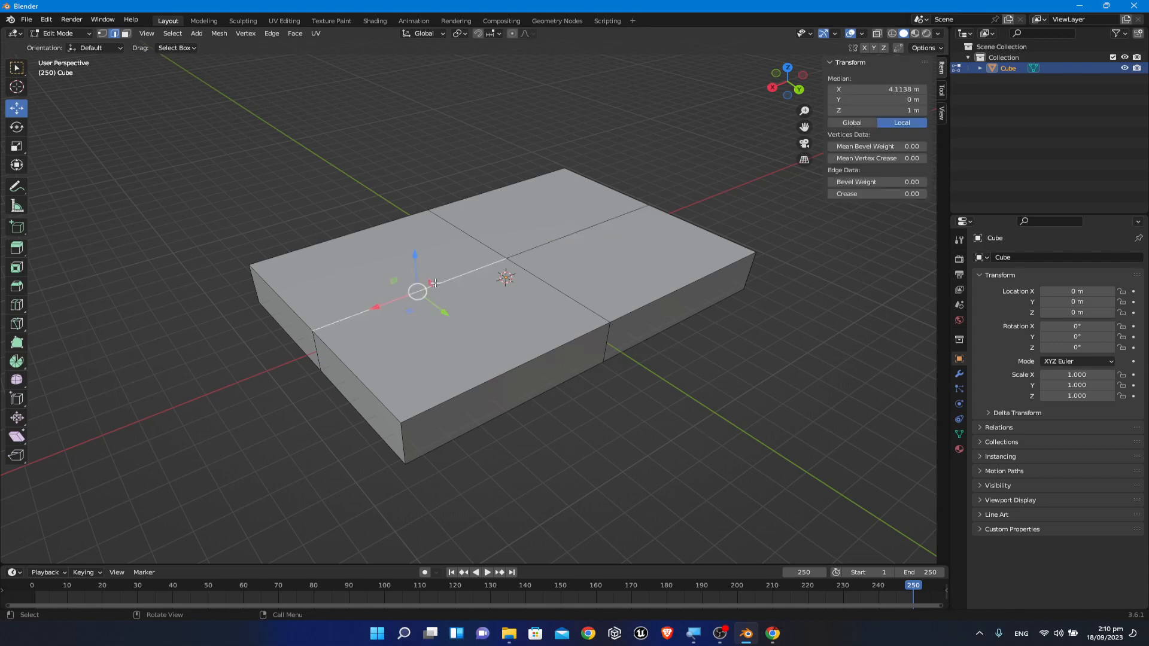
pyautogui.click(317, 346)
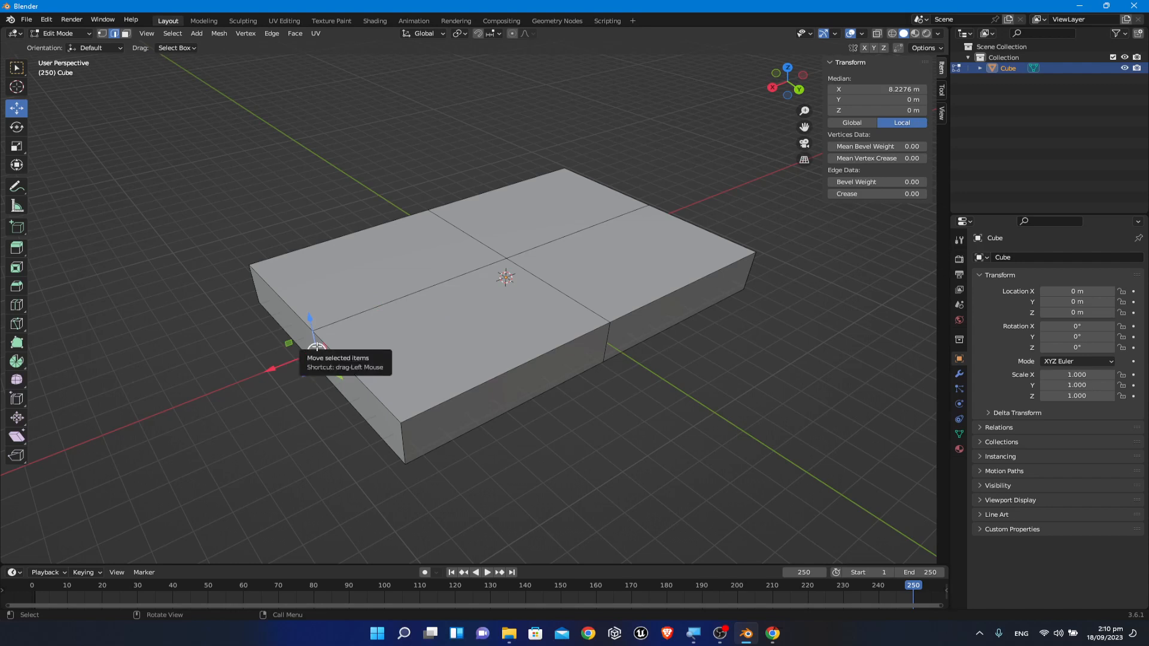
pyautogui.click(619, 441)
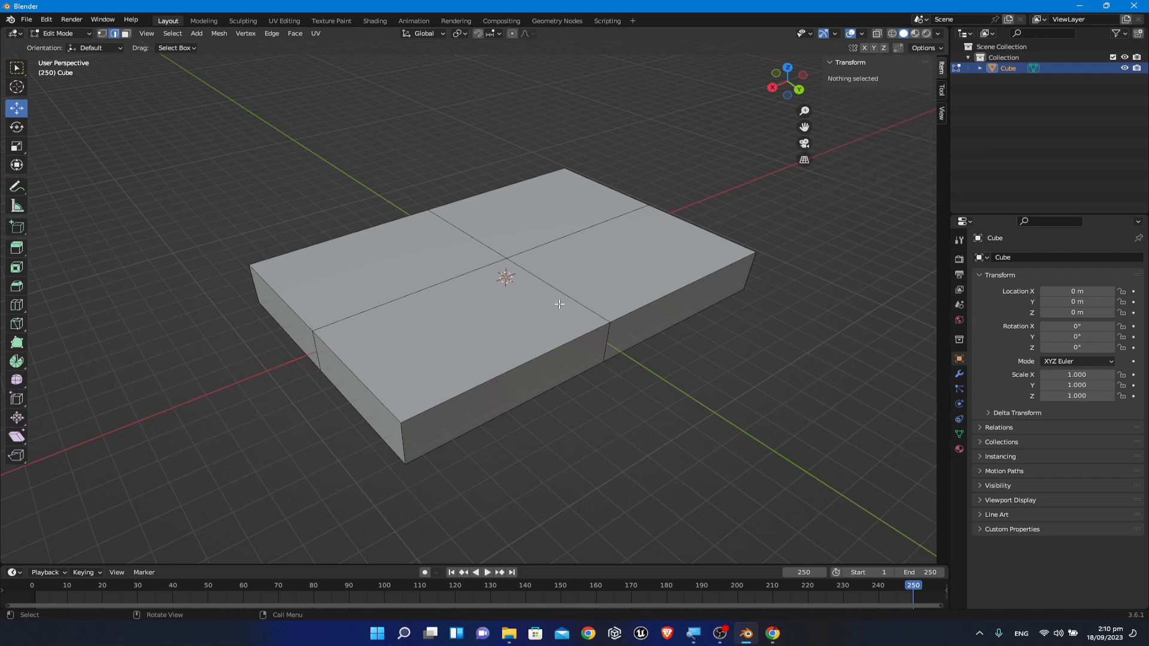
# Step: Select the lengthwise centre loop's edges individually on the slab's top, end and underside, and clear the selection
pyautogui.click(544, 245)
pyautogui.click(450, 278)
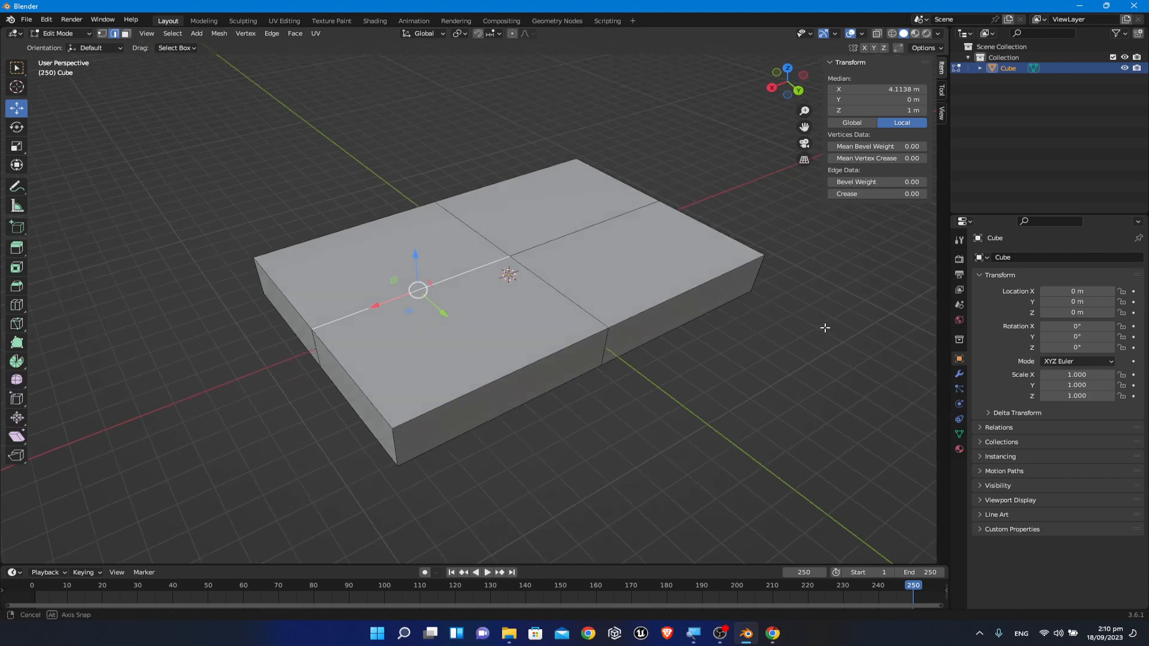
pyautogui.moveTo(831, 322); pyautogui.dragTo(856, 310, button='middle')
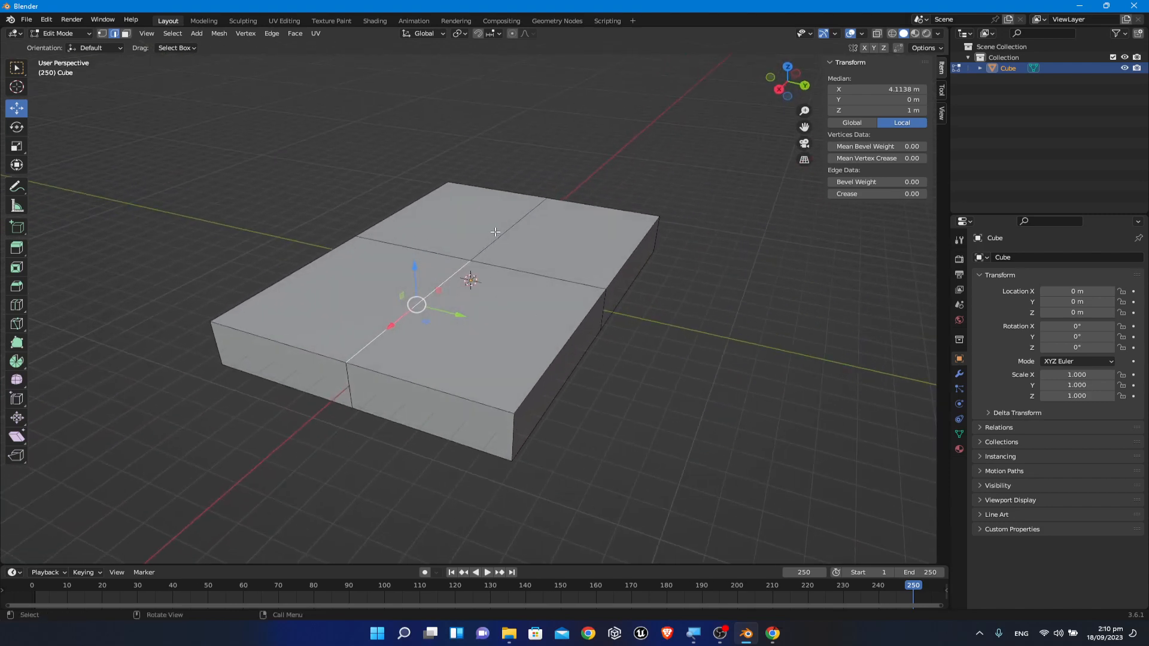
pyautogui.click(486, 247)
pyautogui.keyDown('shift'); pyautogui.click(413, 326); pyautogui.keyUp('shift')
pyautogui.click(348, 388)
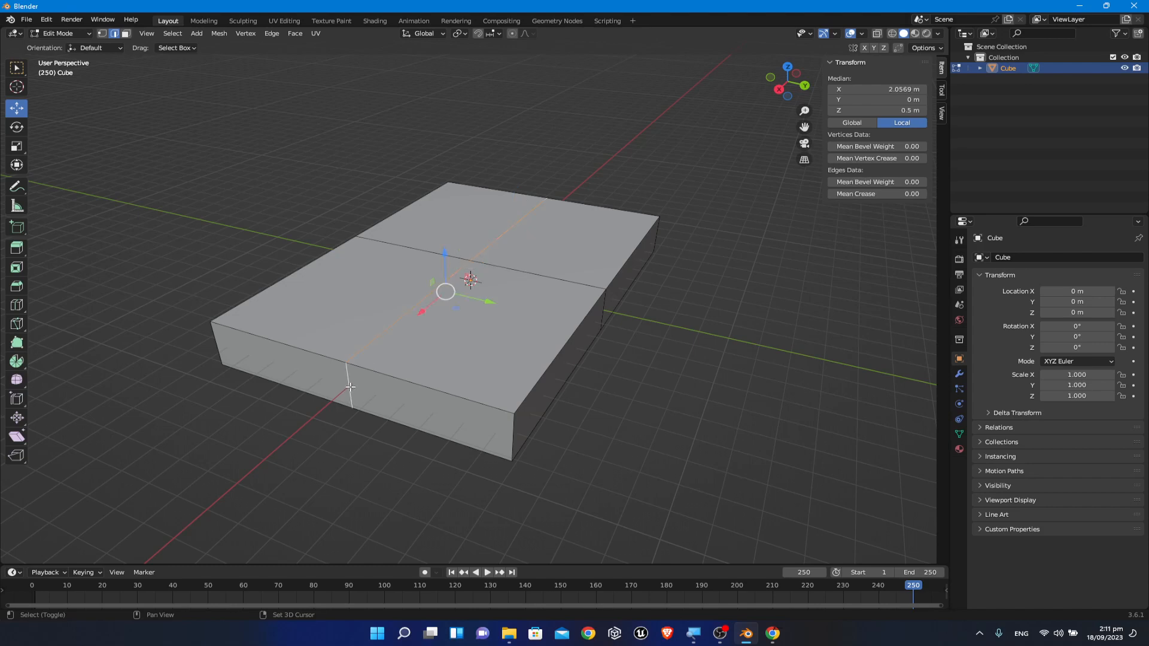
pyautogui.moveTo(361, 469); pyautogui.dragTo(406, 341, button='middle')
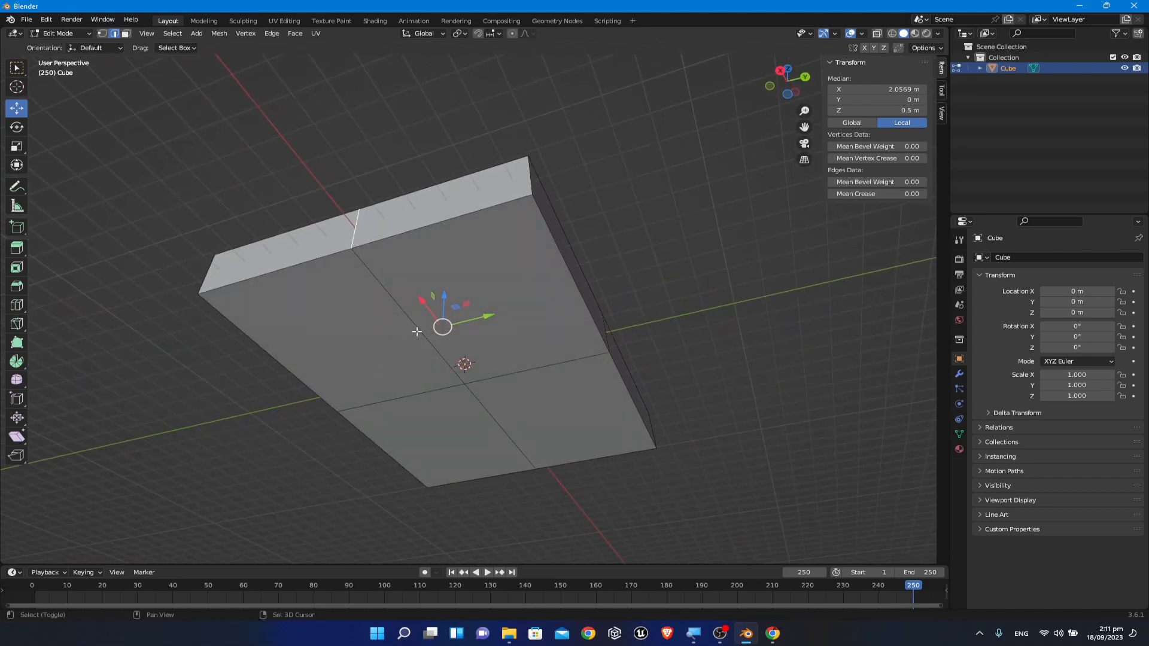
pyautogui.click(419, 336)
pyautogui.keyDown('shift'); pyautogui.click(507, 436); pyautogui.keyUp('shift')
pyautogui.moveTo(668, 446); pyautogui.dragTo(513, 457, button='middle')
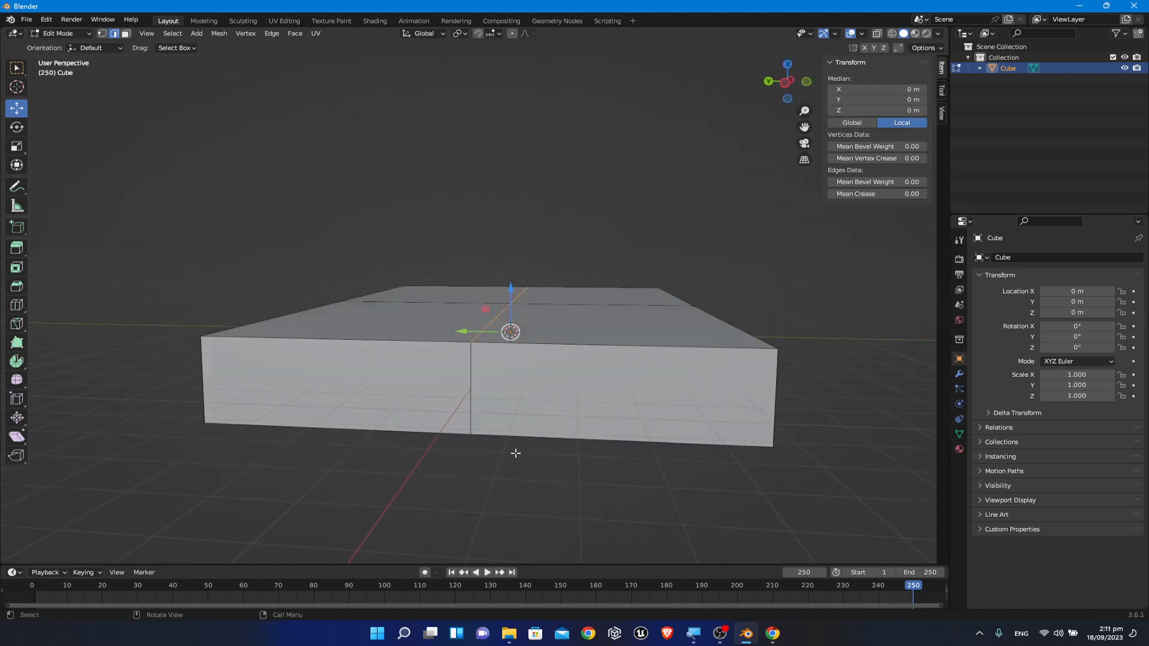
pyautogui.moveTo(195, 303); pyautogui.dragTo(626, 433, button='middle')
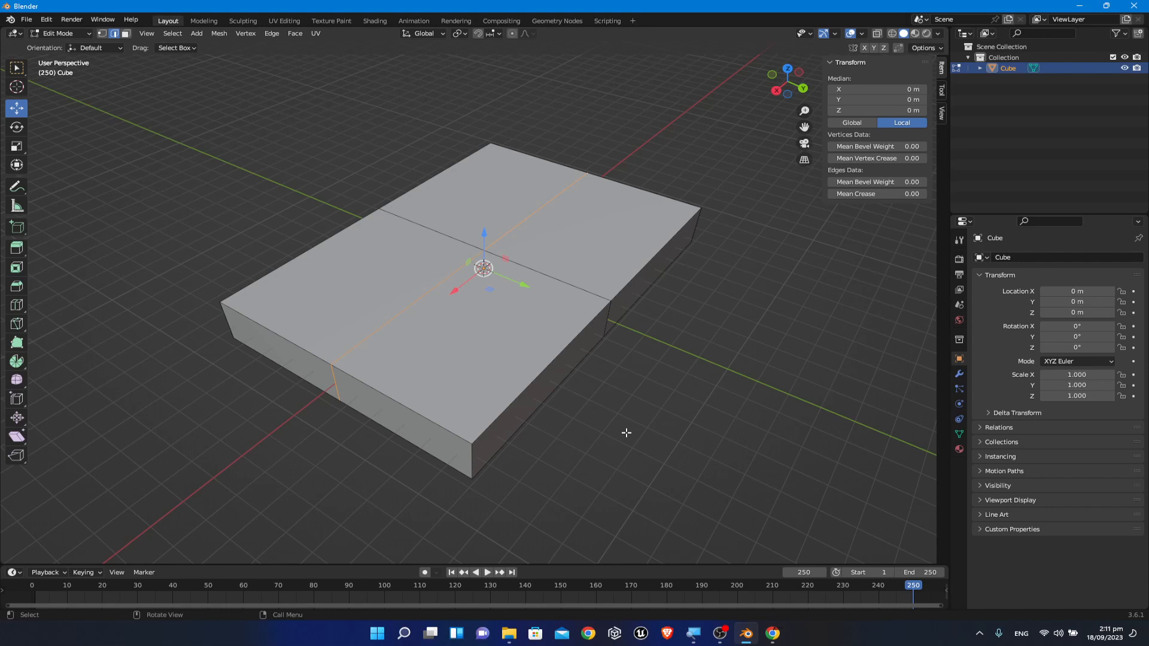
pyautogui.hotkey('alt', 'a')
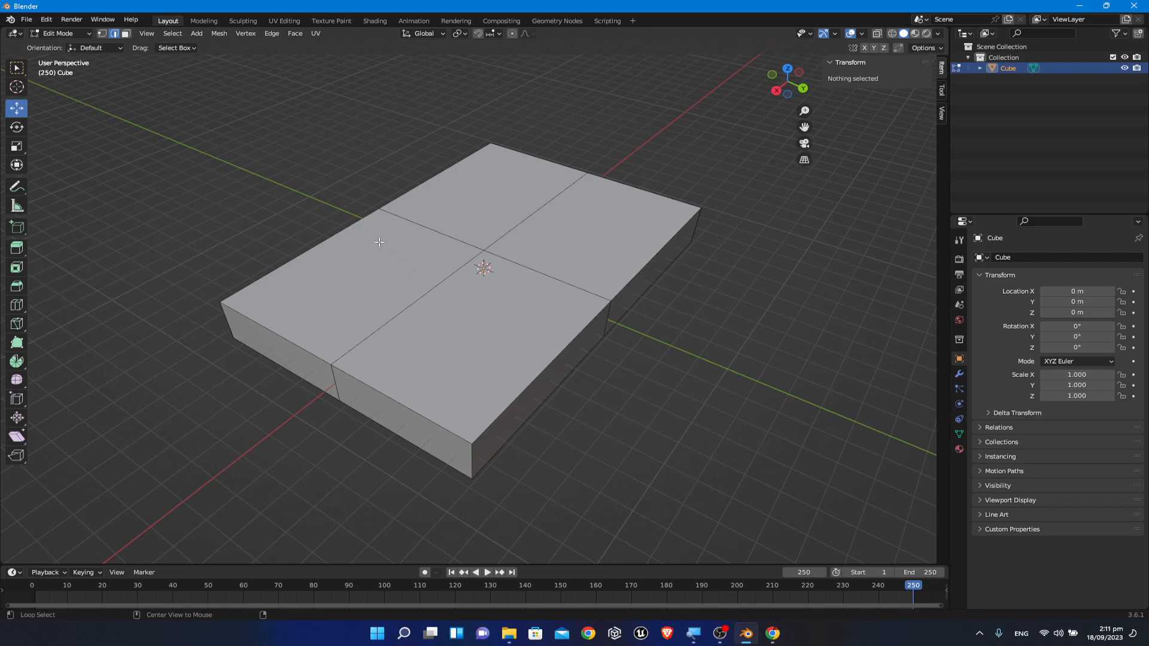
# Step: Select the entire lengthwise centre edge loop at once, inspect it around the slab, and clear the selection
pyautogui.keyDown('alt'); pyautogui.click(432, 289); pyautogui.keyUp('alt')
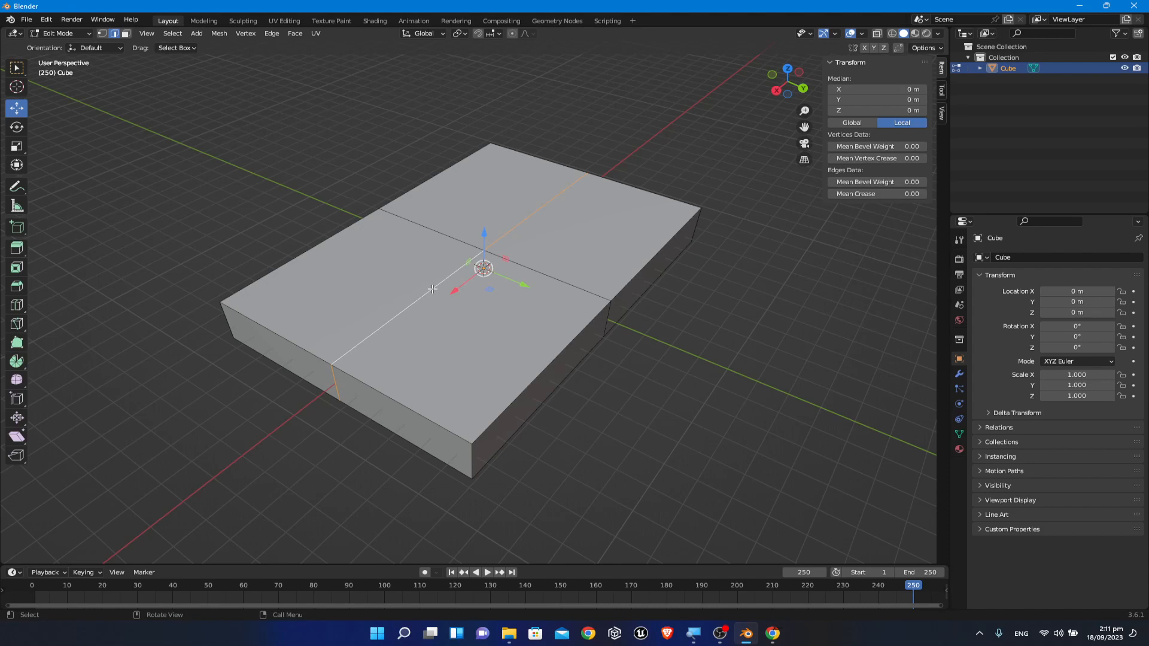
pyautogui.moveTo(211, 345); pyautogui.dragTo(319, 379, button='middle')
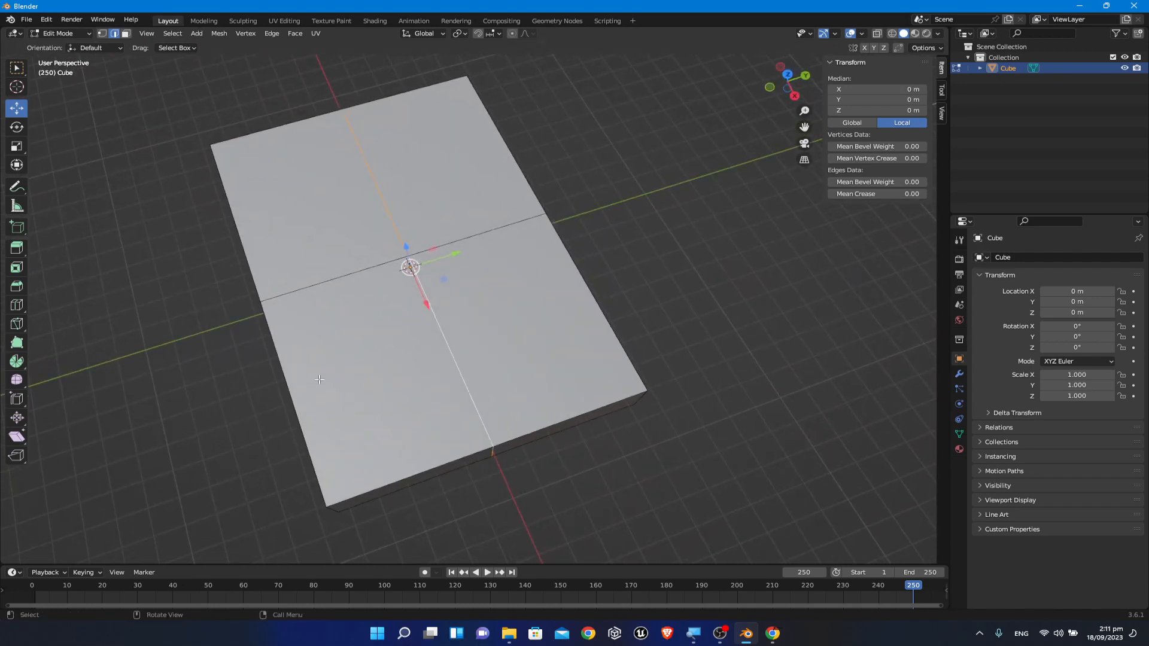
pyautogui.moveTo(677, 341); pyautogui.dragTo(586, 335, button='middle')
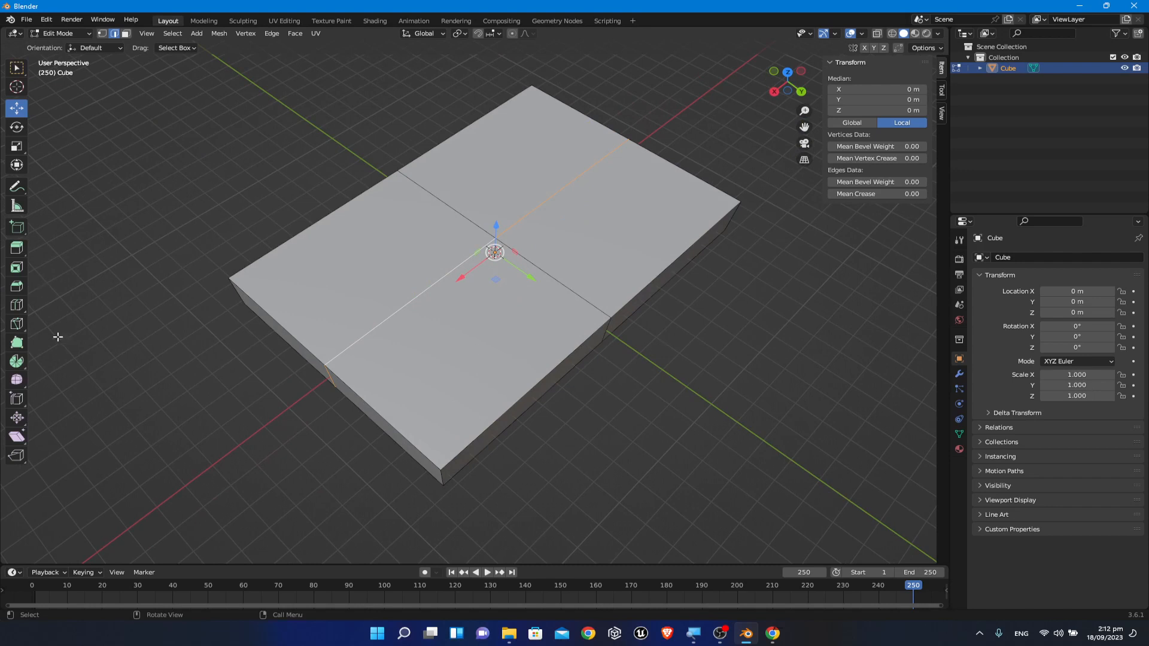
pyautogui.click(16, 305)
pyautogui.click(190, 152)
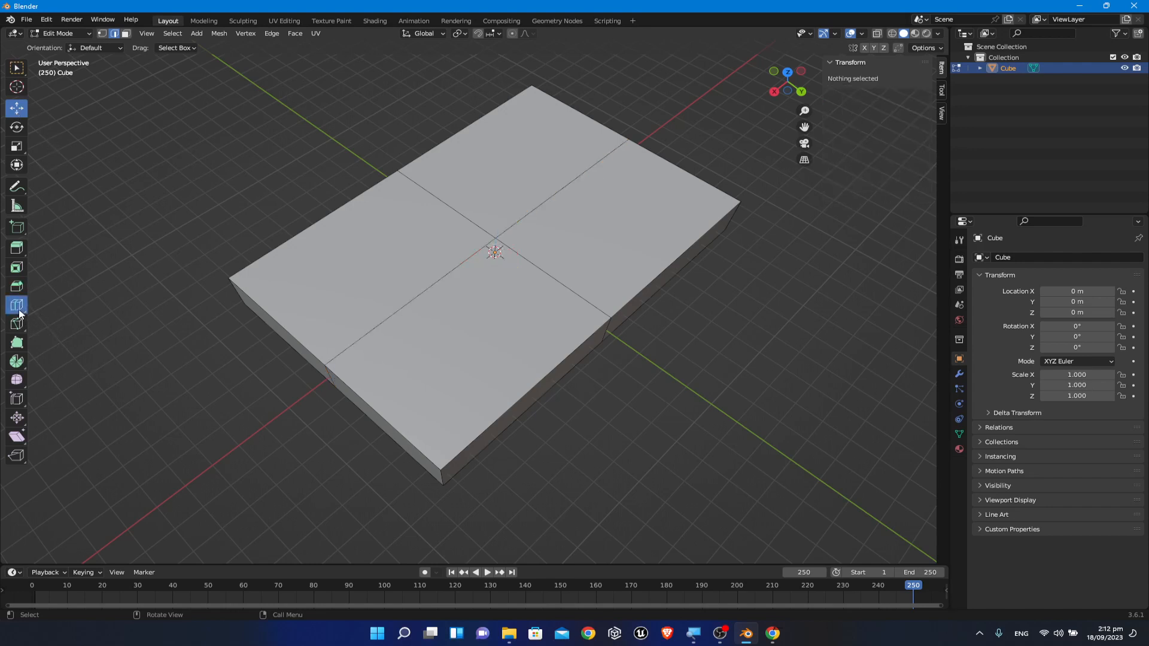
# Step: Add two single lengthwise loop cuts near the slab's long sides, at about Y 3.49 m and Y -4.00 m
pyautogui.click(19, 312)
pyautogui.click(78, 304)
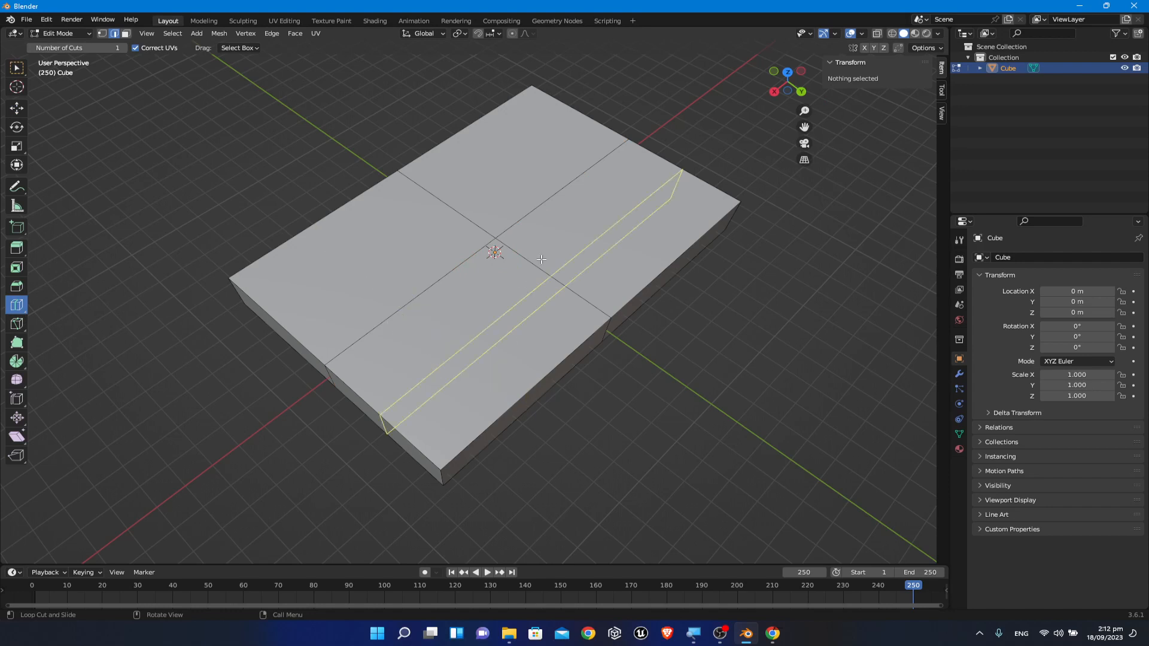
pyautogui.moveTo(541, 260); pyautogui.dragTo(601, 249, button='middle')
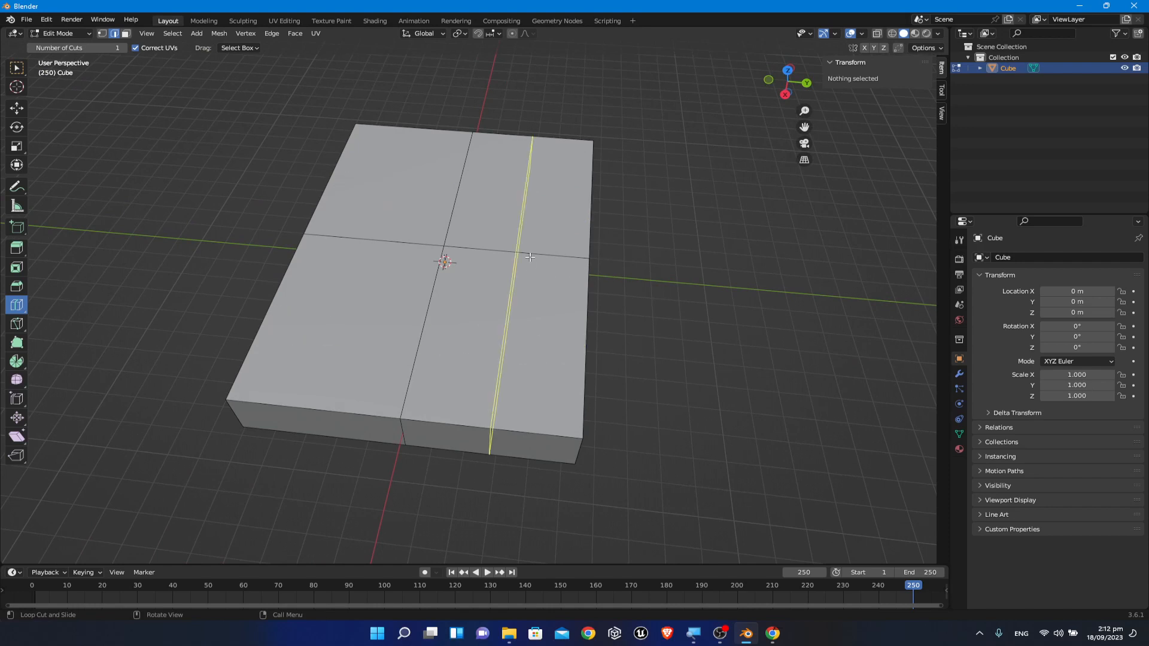
pyautogui.moveTo(531, 257)
pyautogui.mouseDown()
pyautogui.moveTo(563, 257)
pyautogui.moveTo(548, 270)
pyautogui.mouseUp()
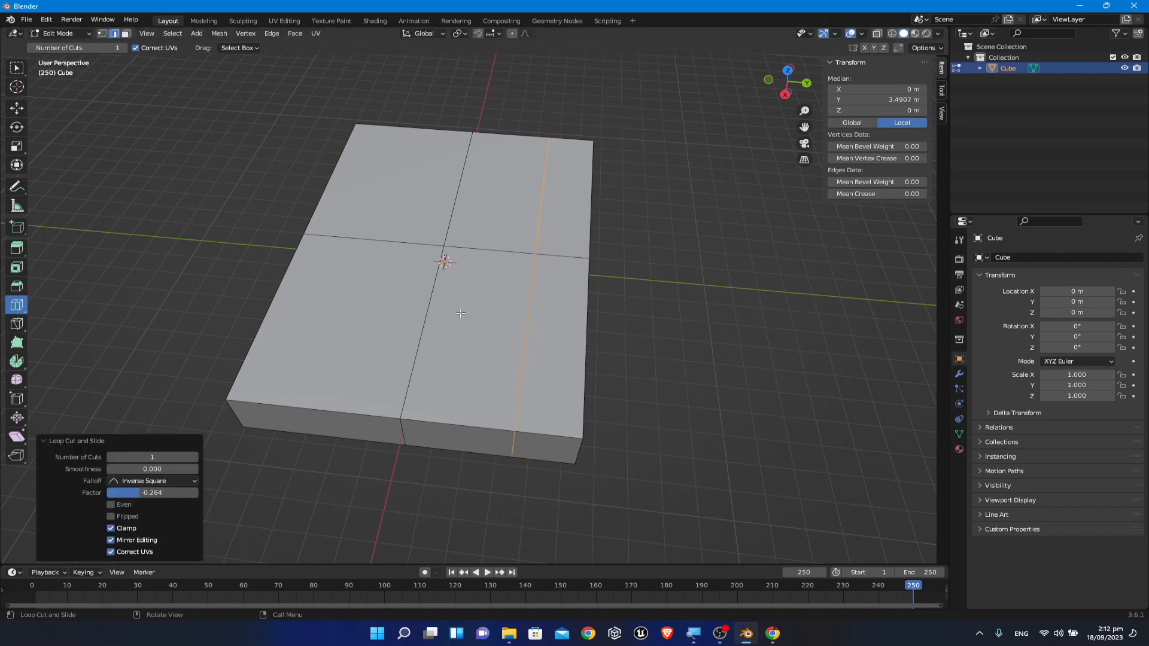
pyautogui.moveTo(378, 235); pyautogui.dragTo(341, 236)
pyautogui.moveTo(848, 326)
pyautogui.mouseDown(button='middle')
pyautogui.moveTo(886, 348)
pyautogui.moveTo(921, 313)
pyautogui.moveTo(850, 317)
pyautogui.mouseUp(button='middle')
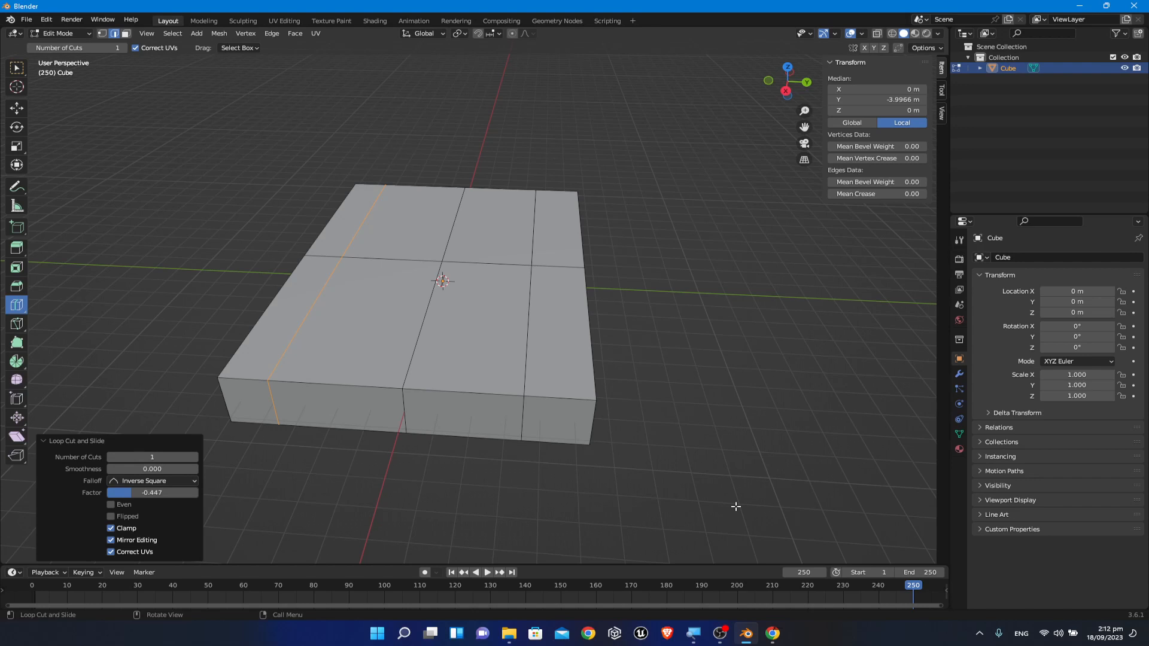
# Step: Add two single crosswise loop cuts near the slab's short ends, at about X 5.54 m and X -6.45 m
pyautogui.moveTo(521, 358)
pyautogui.mouseDown()
pyautogui.moveTo(521, 393)
pyautogui.moveTo(520, 379)
pyautogui.mouseUp()
pyautogui.moveTo(729, 362); pyautogui.dragTo(659, 431, button='middle')
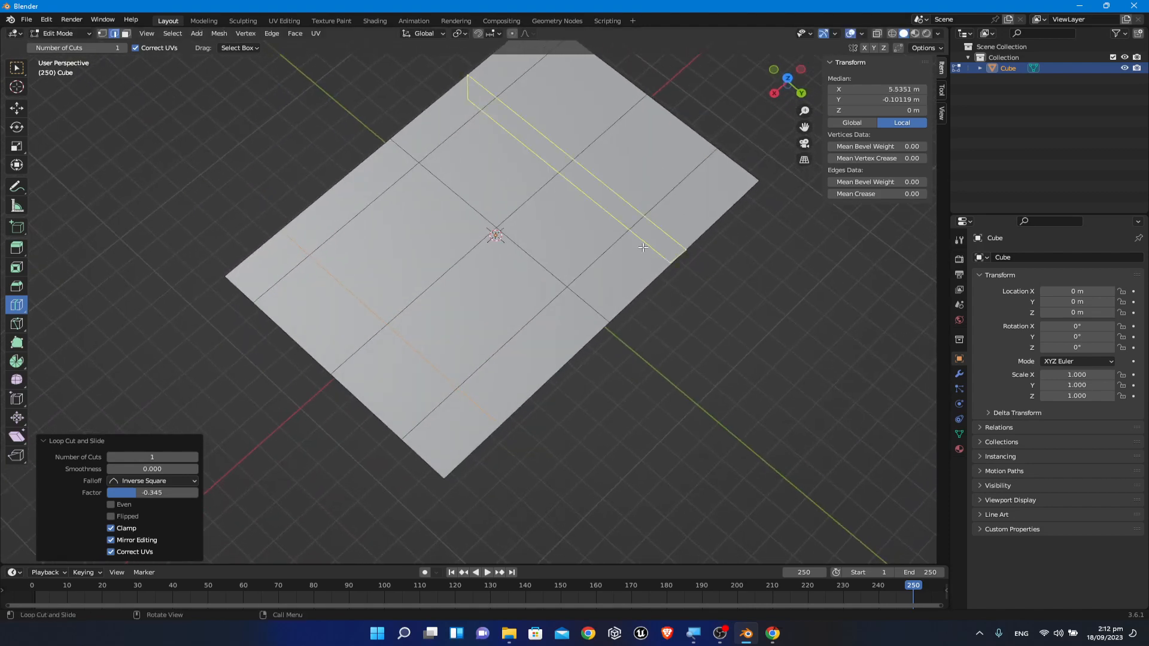
pyautogui.moveTo(659, 227); pyautogui.dragTo(704, 189)
pyautogui.moveTo(737, 441); pyautogui.dragTo(374, 219, button='middle')
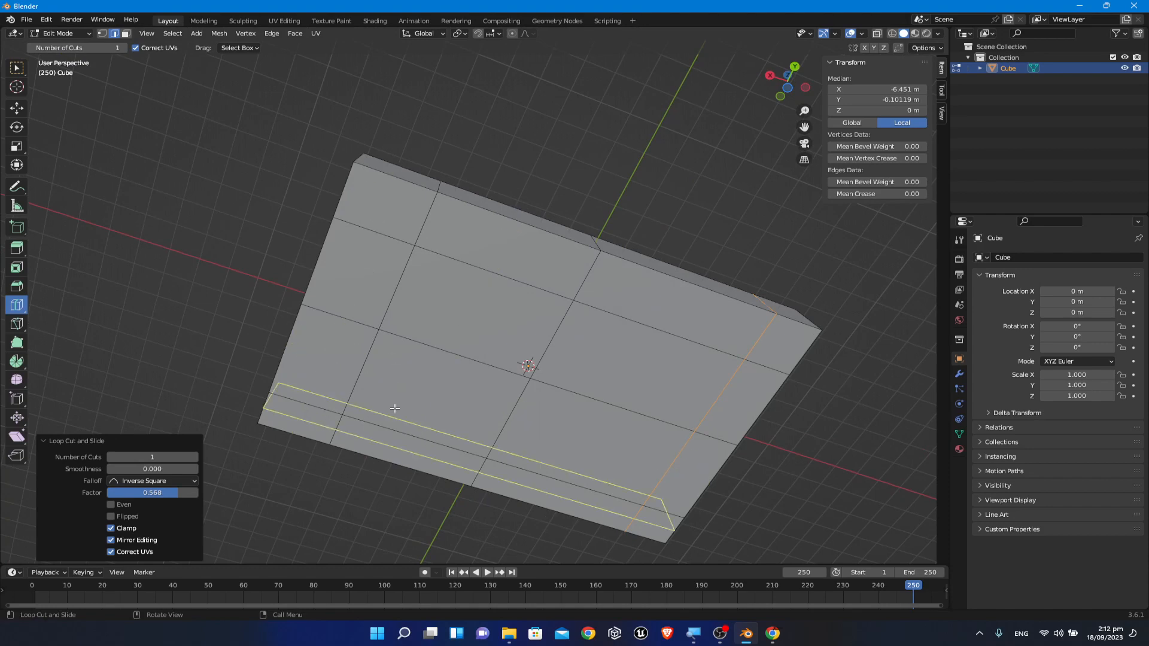
pyautogui.moveTo(664, 528); pyautogui.dragTo(623, 401, button='middle')
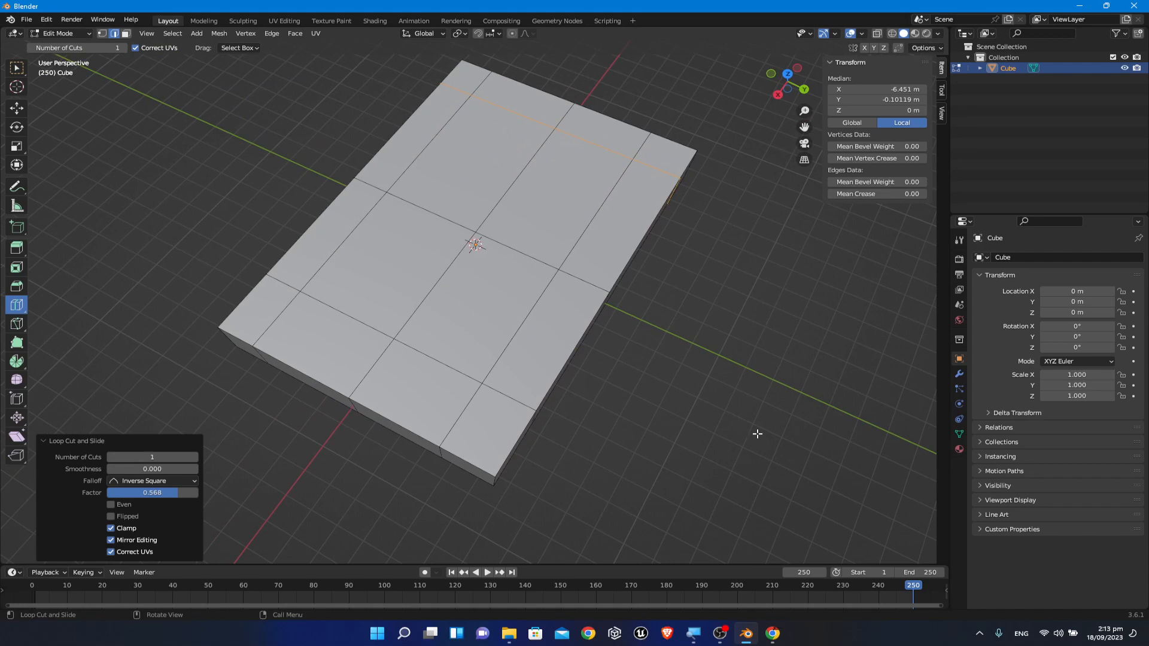
# Step: Undo the four off-centre loop cuts, keeping only the two centred ones
pyautogui.press('ctrl')
pyautogui.hotkey('ctrl', 'z')
pyautogui.hotkey('ctrl', 'z')
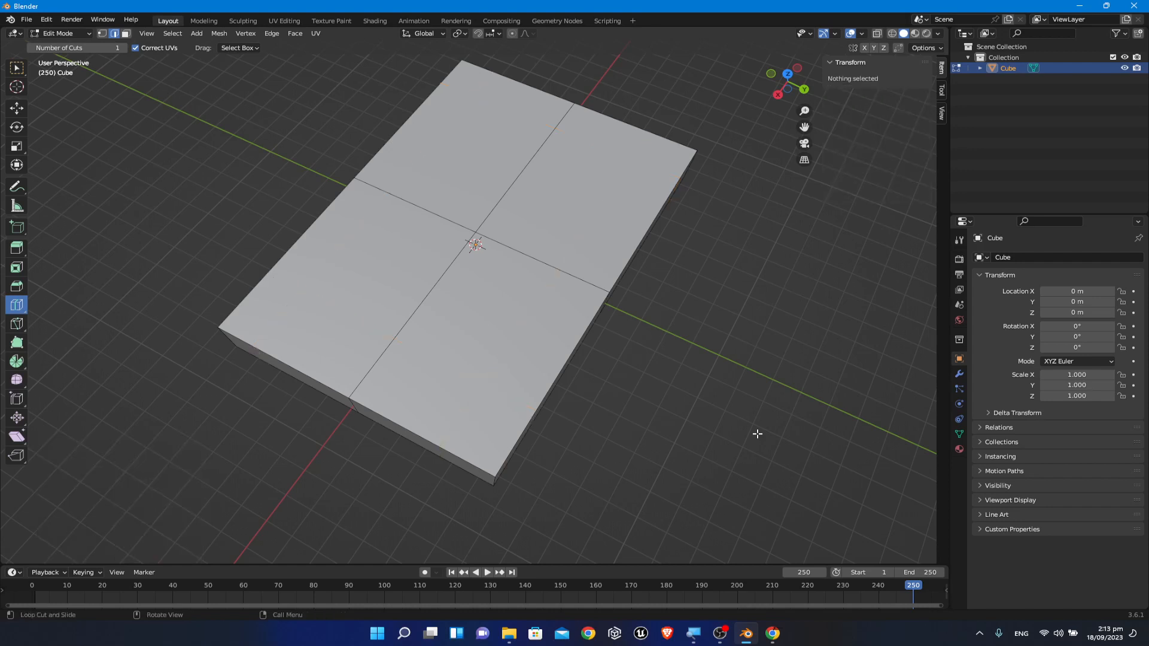
# Step: Activate the Move tool and select the entire lengthwise centre edge loop
pyautogui.click(16, 109)
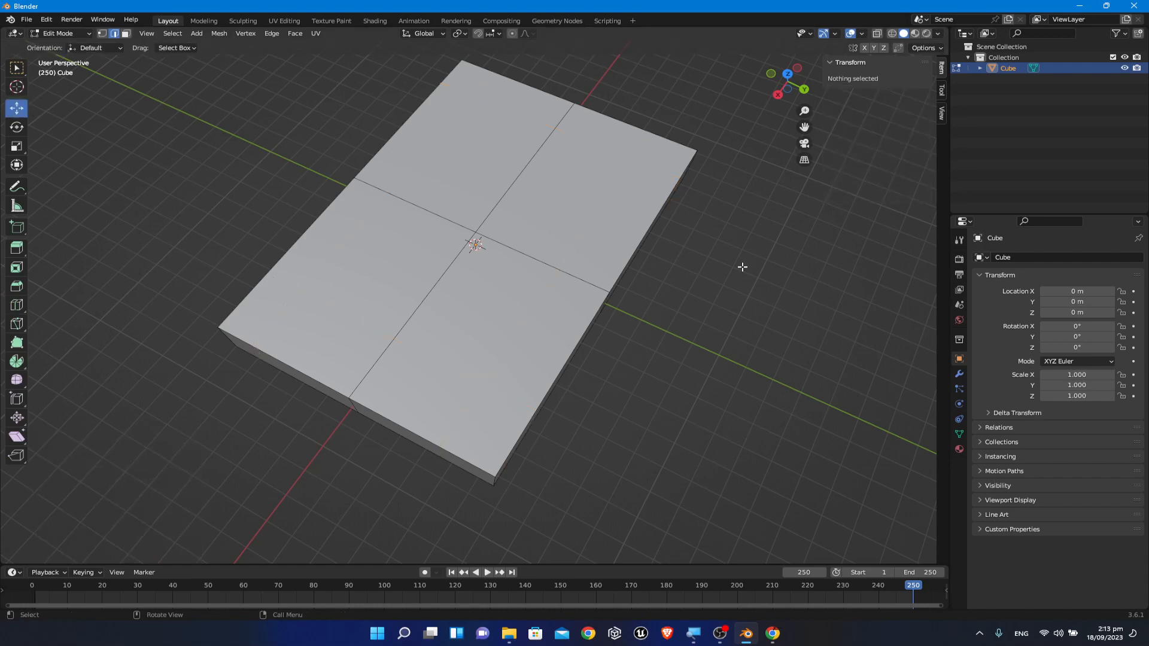
pyautogui.keyDown('alt'); pyautogui.click(456, 262); pyautogui.keyUp('alt')
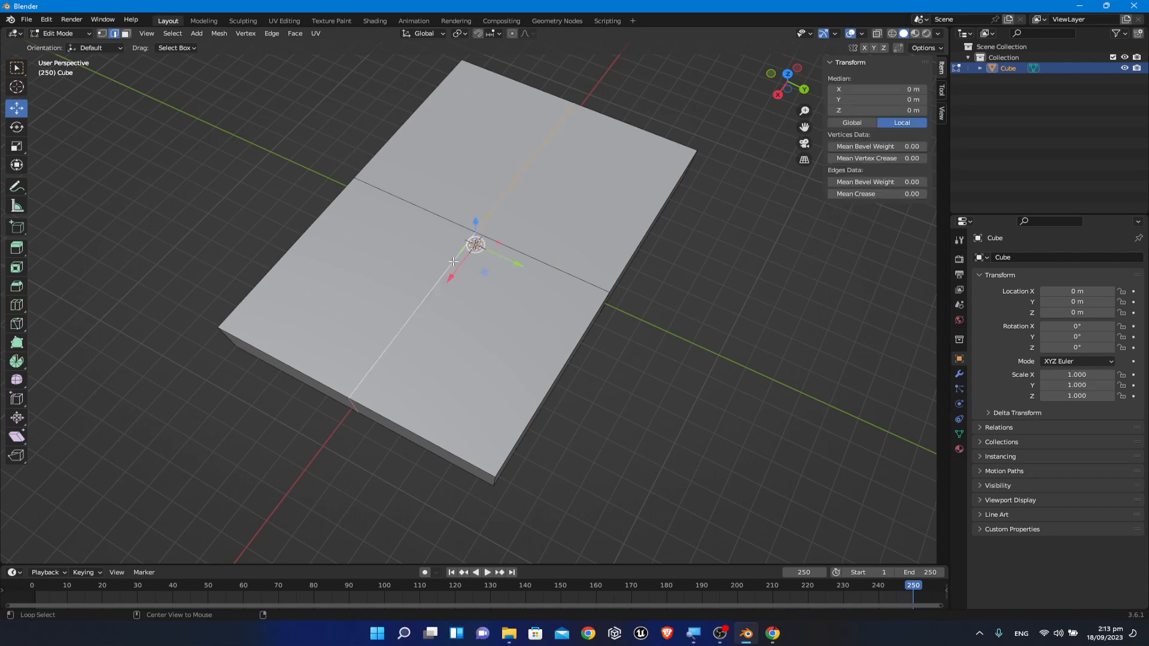
pyautogui.moveTo(706, 386); pyautogui.dragTo(725, 362, button='middle')
pyautogui.scroll(1, 269, 299)
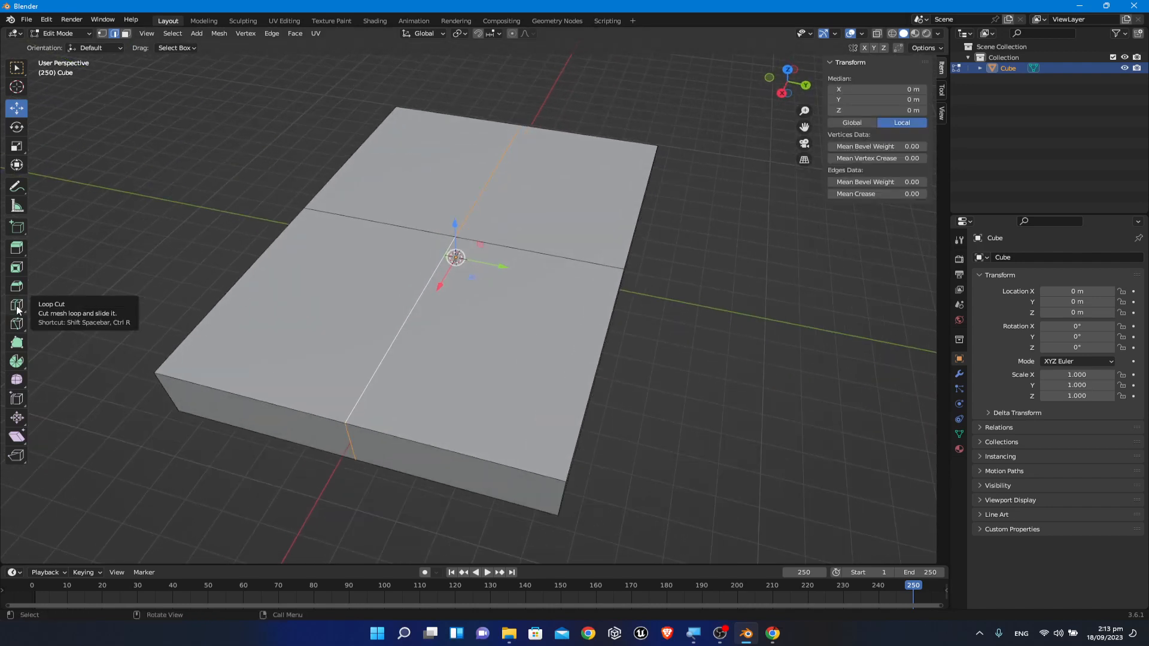
# Step: Add Offset Edge Loop Cuts on both sides of the lengthwise centre loop with factor 0.7 and Cap Endpoint off
pyautogui.click(17, 308)
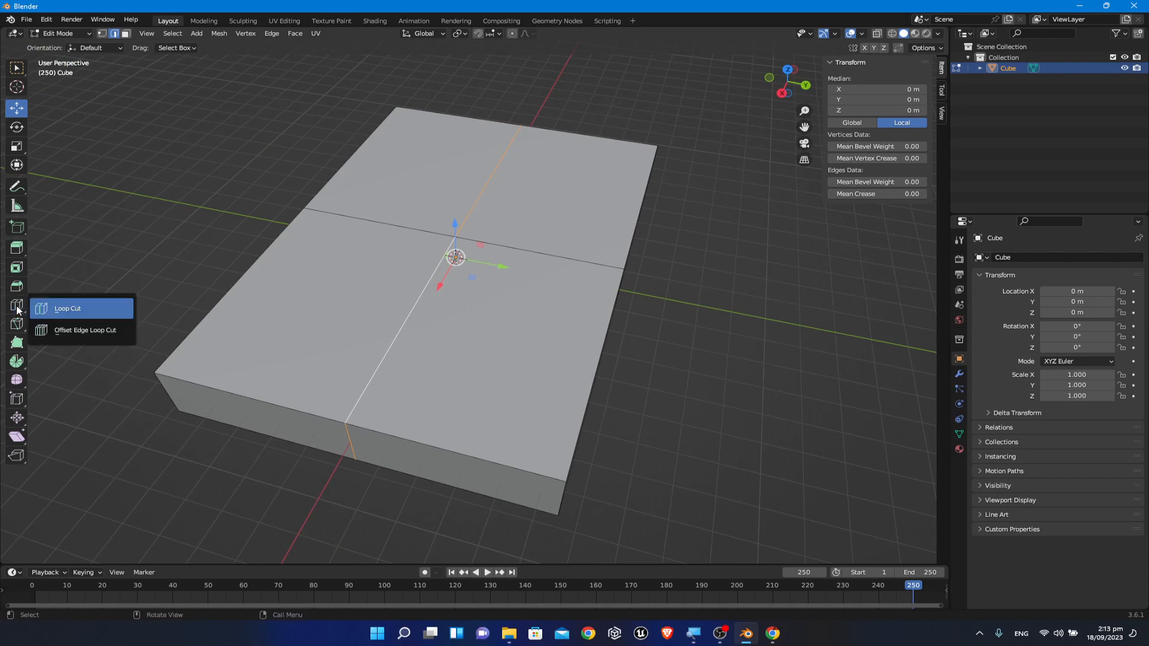
pyautogui.click(68, 331)
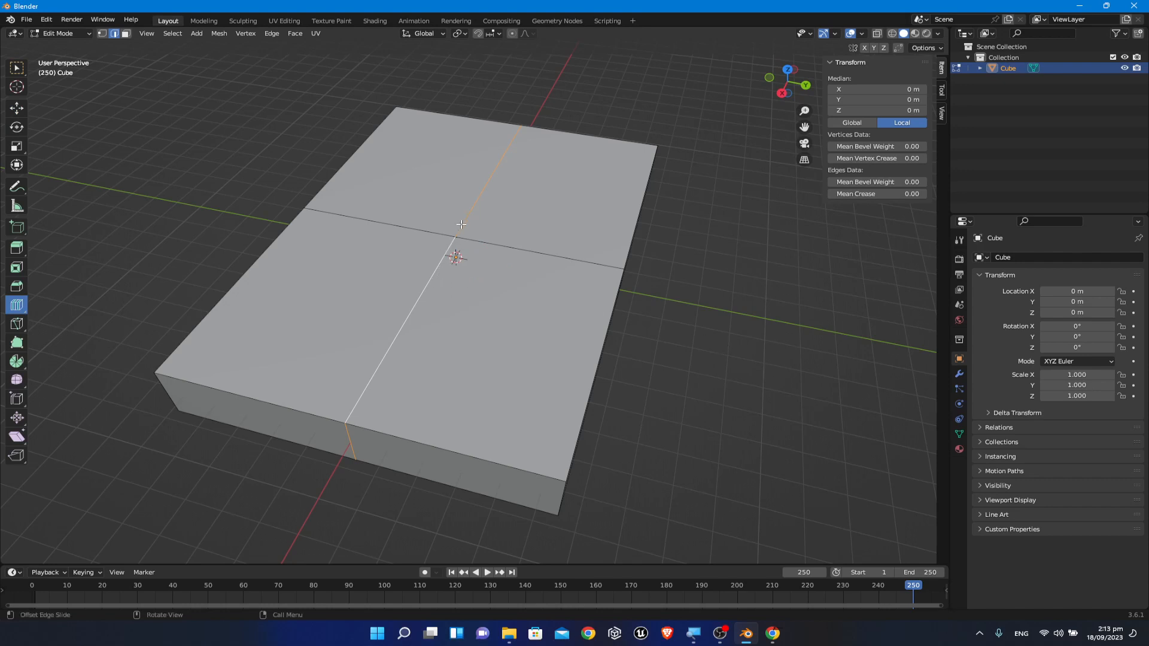
pyautogui.moveTo(434, 274); pyautogui.dragTo(386, 264)
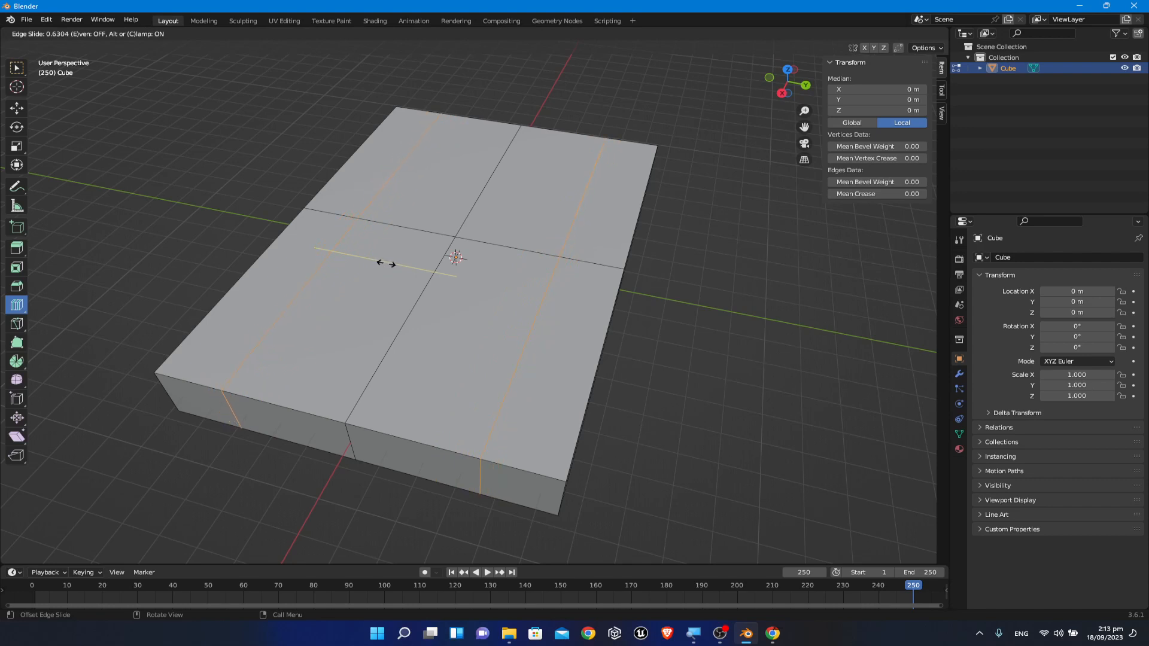
pyautogui.moveTo(386, 264)
pyautogui.mouseDown()
pyautogui.moveTo(398, 259)
pyautogui.moveTo(370, 265)
pyautogui.moveTo(381, 262)
pyautogui.mouseUp()
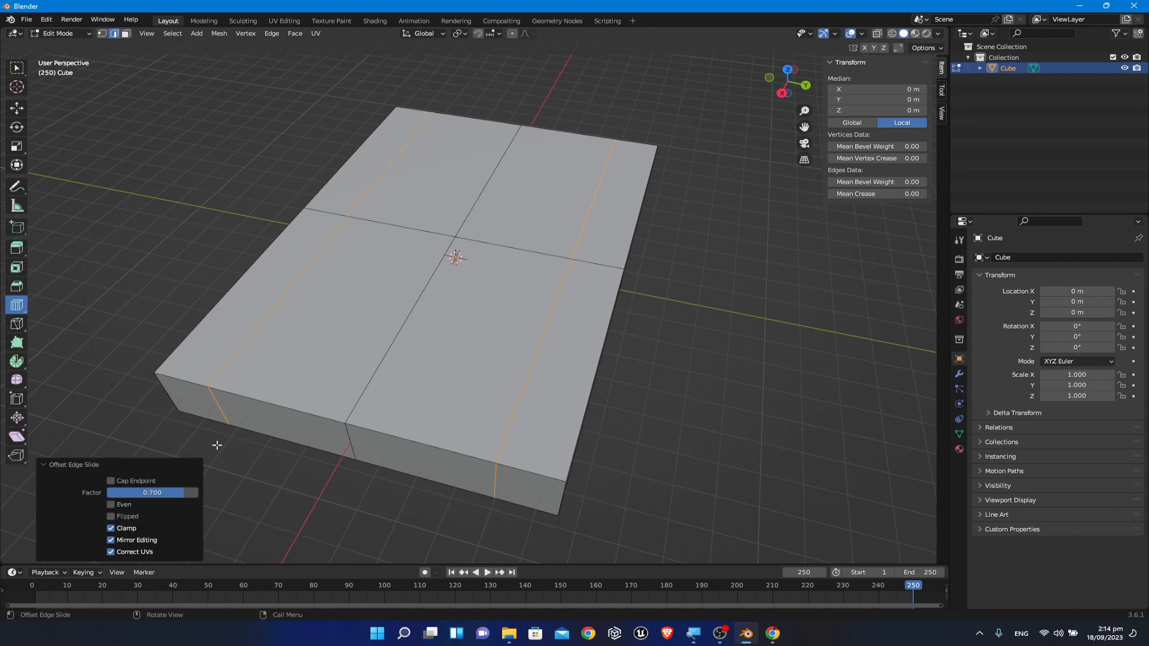
pyautogui.click(110, 481)
pyautogui.moveTo(744, 410); pyautogui.dragTo(706, 400, button='middle')
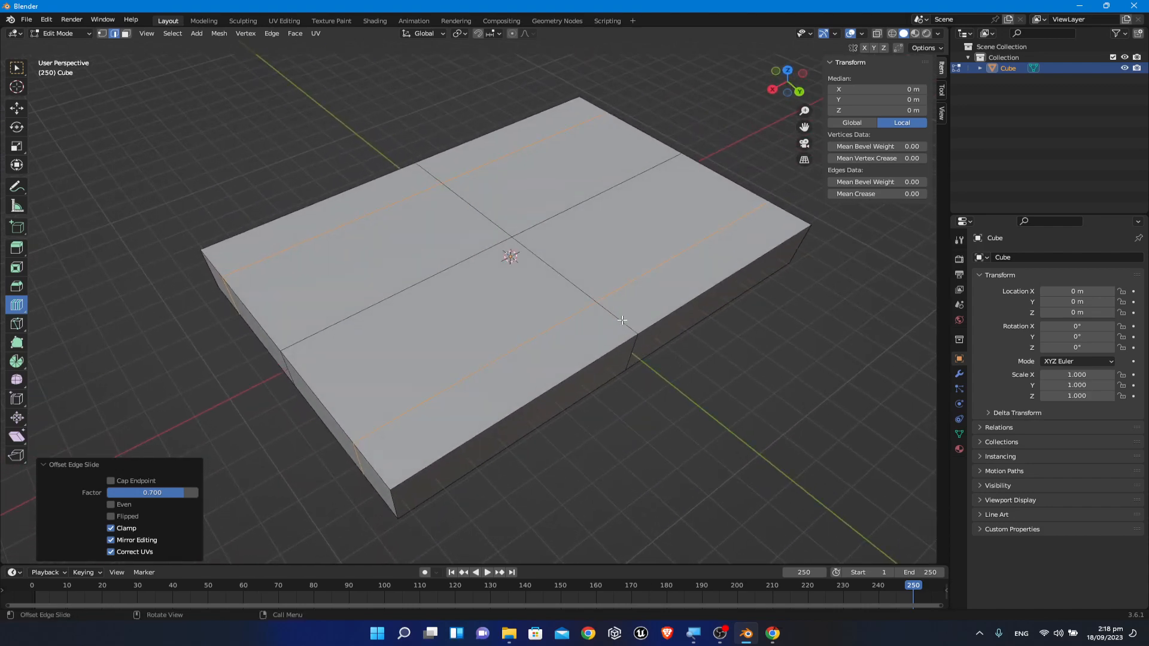
# Step: Select the entire crosswise centre edge loop and add Offset Edge Loop Cuts on both sides with factor 0.8
pyautogui.click(22, 109)
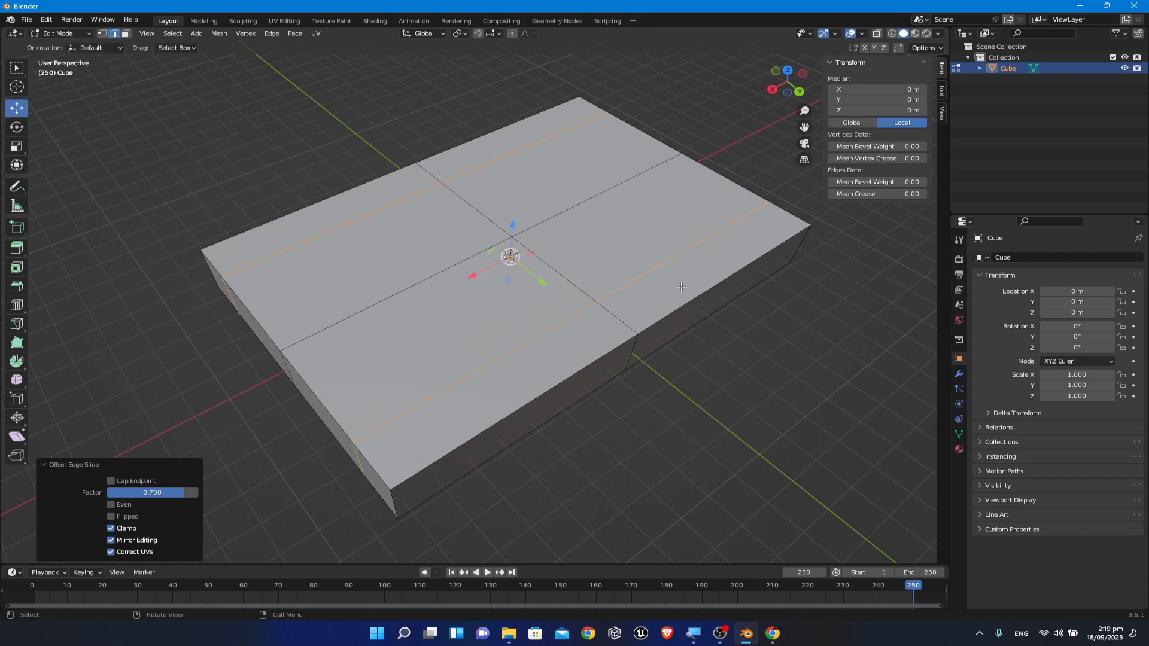
pyautogui.keyDown('alt'); pyautogui.click(620, 319); pyautogui.keyUp('alt')
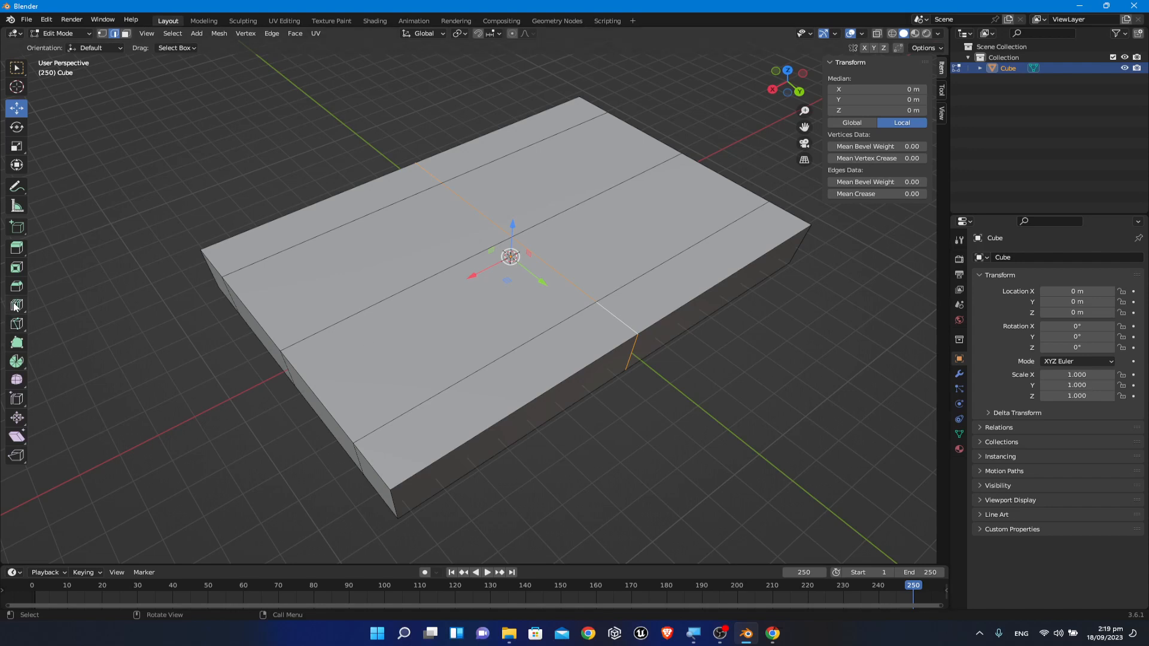
pyautogui.click(16, 306)
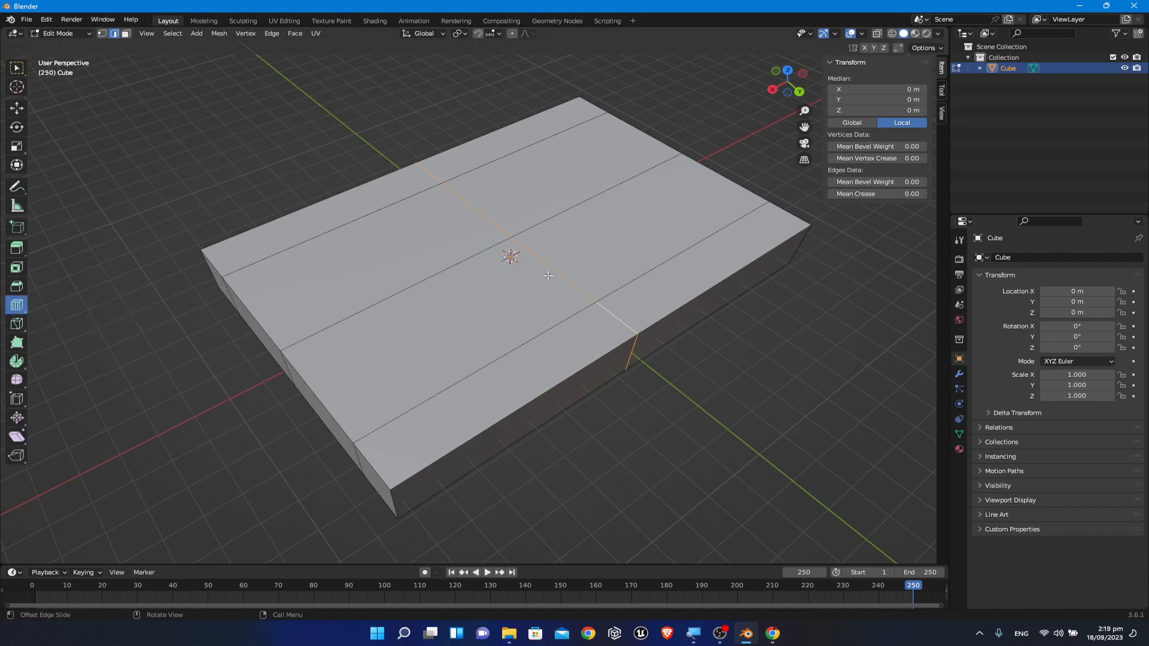
pyautogui.moveTo(554, 270); pyautogui.dragTo(454, 325)
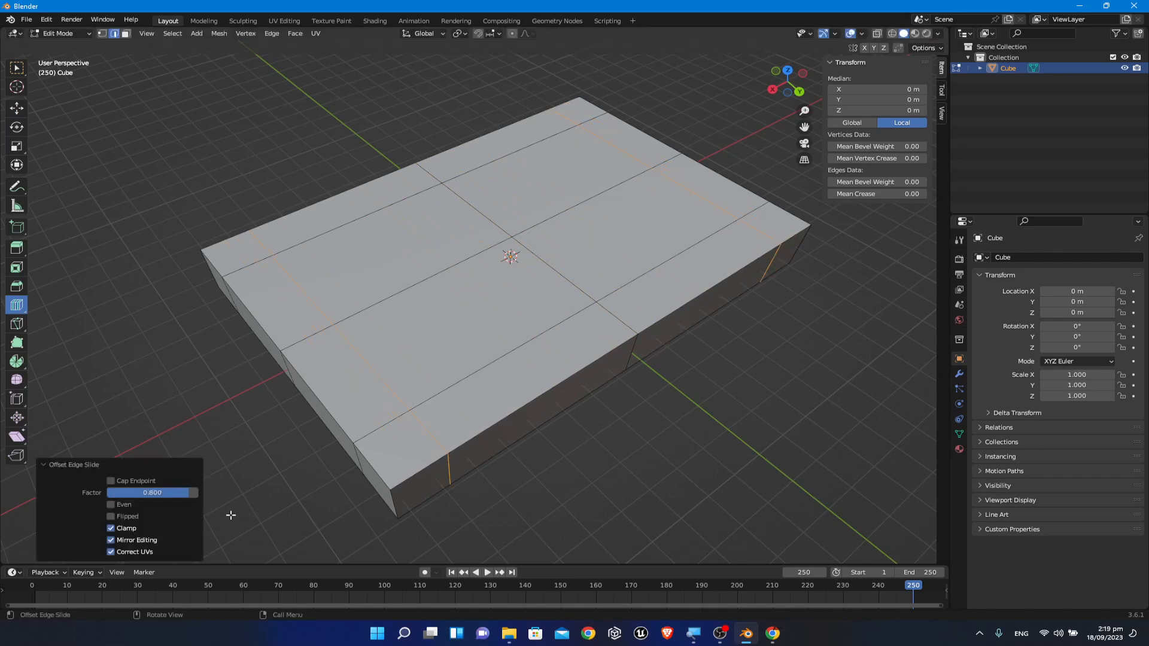
# Step: Try a factor of 0.7 for the crosswise offset edge loop cuts
pyautogui.click(165, 492)
pyautogui.write('.7')
pyautogui.press('Return')
pyautogui.moveTo(748, 413); pyautogui.dragTo(647, 428, button='middle')
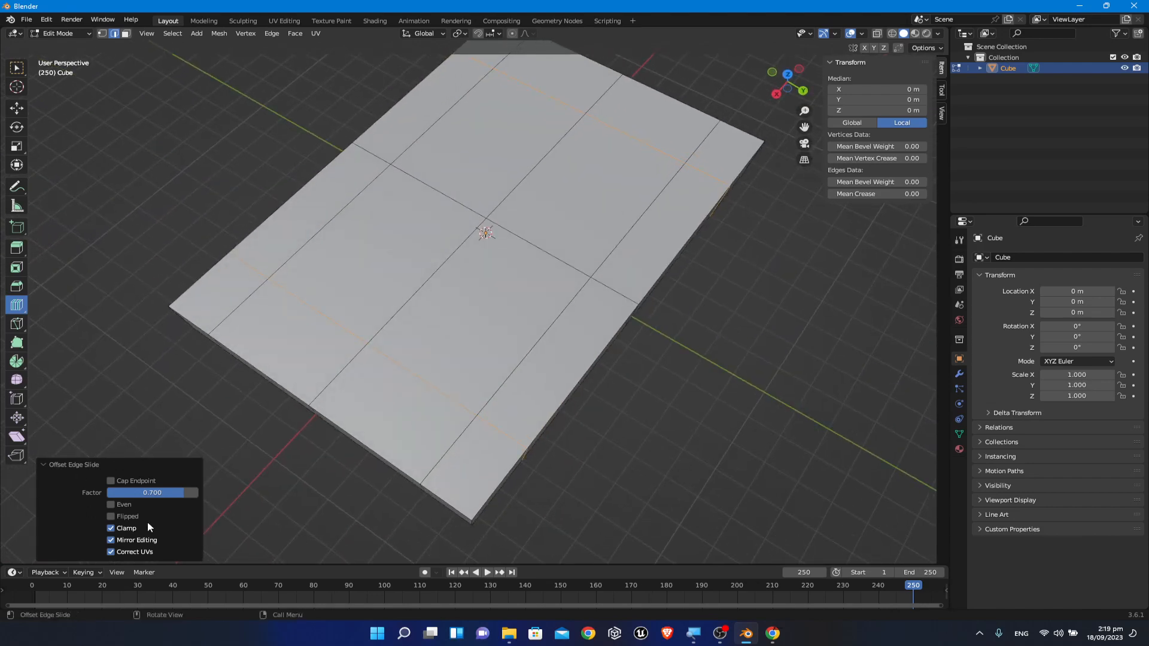
# Step: Set the crosswise offset edge loop cuts' factor to 0.8 and check the cuts on the slab's top and underside
pyautogui.click(173, 496)
pyautogui.write('0.8')
pyautogui.press('Return')
pyautogui.moveTo(585, 465); pyautogui.dragTo(584, 311, button='middle')
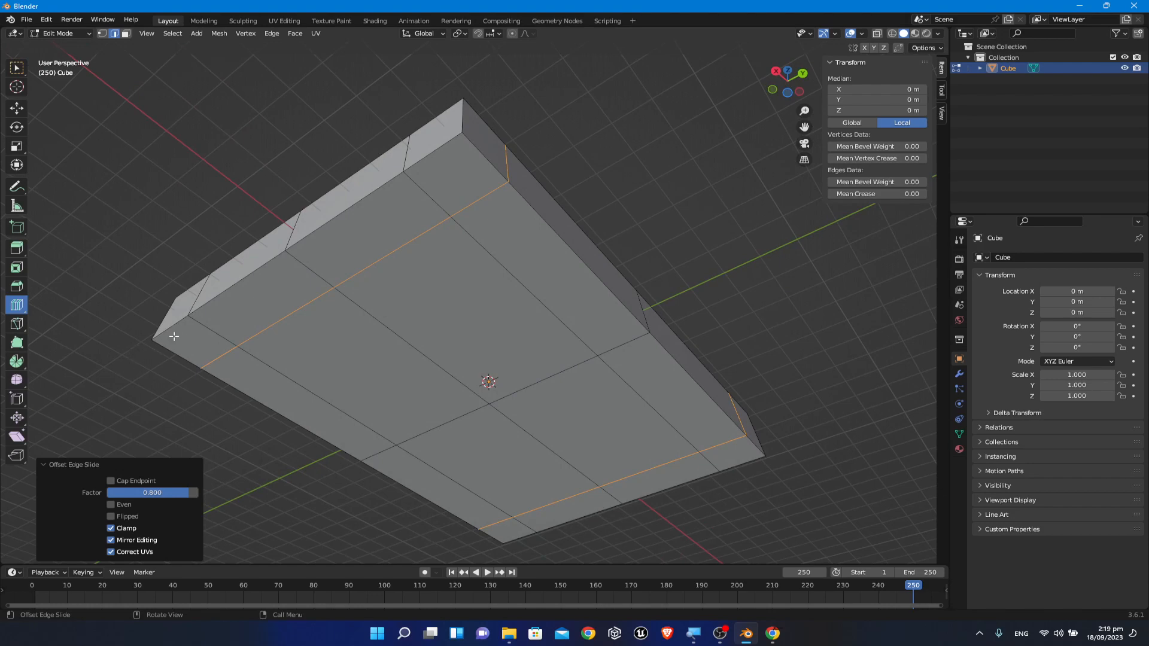
pyautogui.moveTo(635, 384); pyautogui.dragTo(371, 340, button='middle')
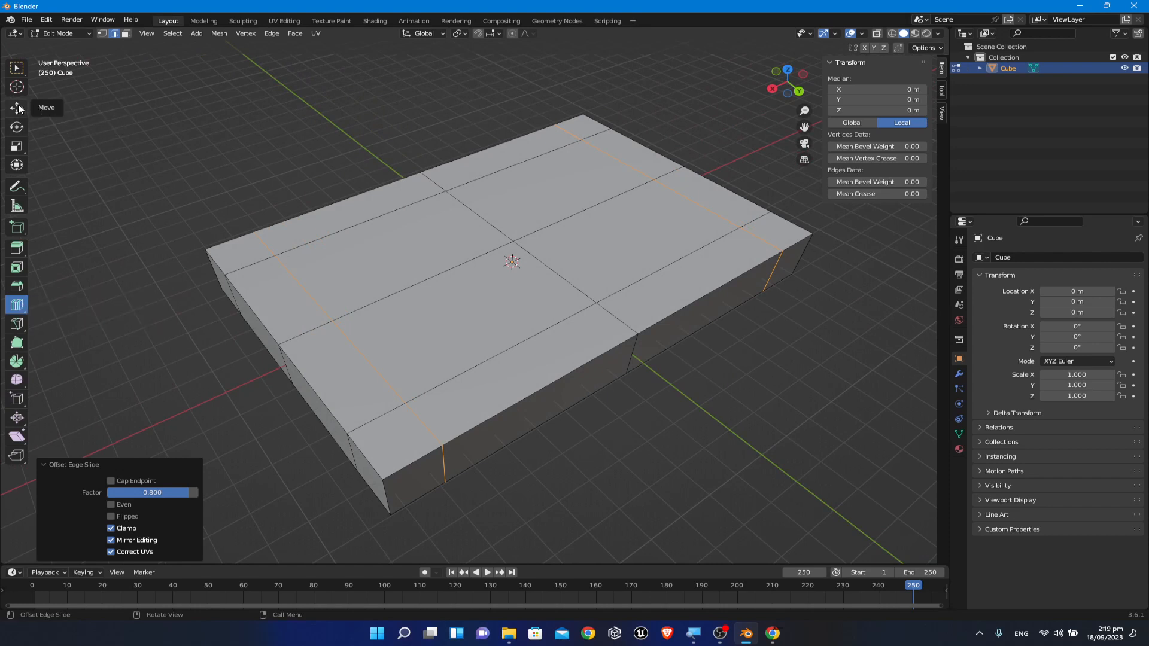
# Step: Switch to face selection mode
pyautogui.click(126, 34)
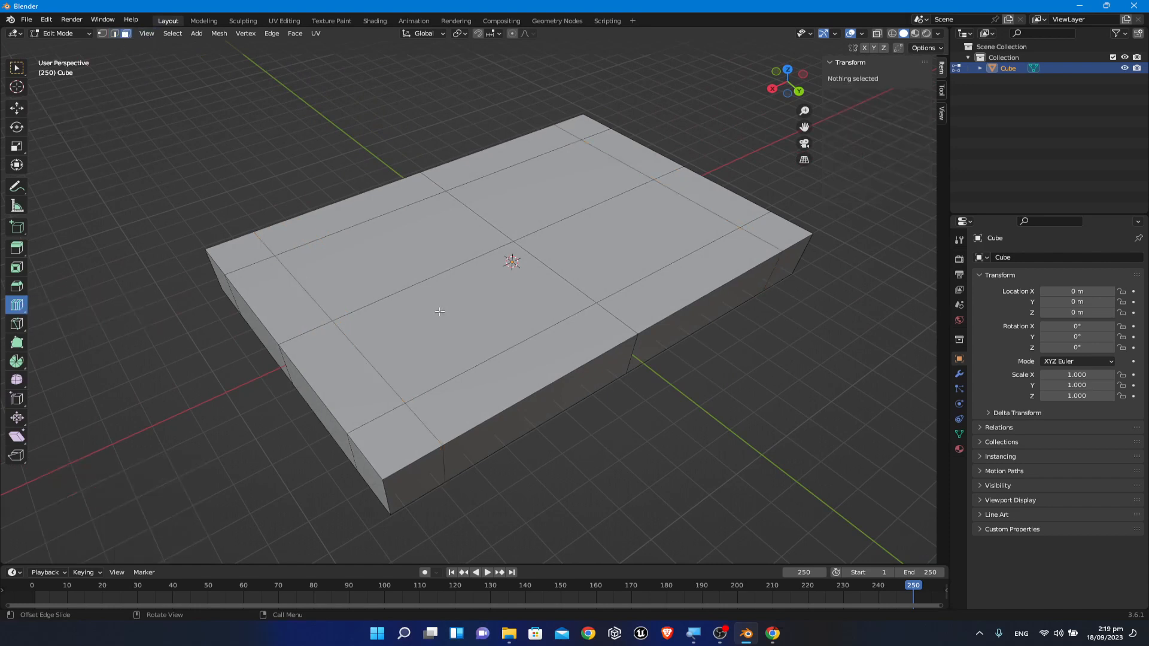
# Step: Extrude the four corner faces on the slab's underside downward about 10.06 m to form legs
pyautogui.moveTo(707, 424); pyautogui.dragTo(697, 281, button='middle')
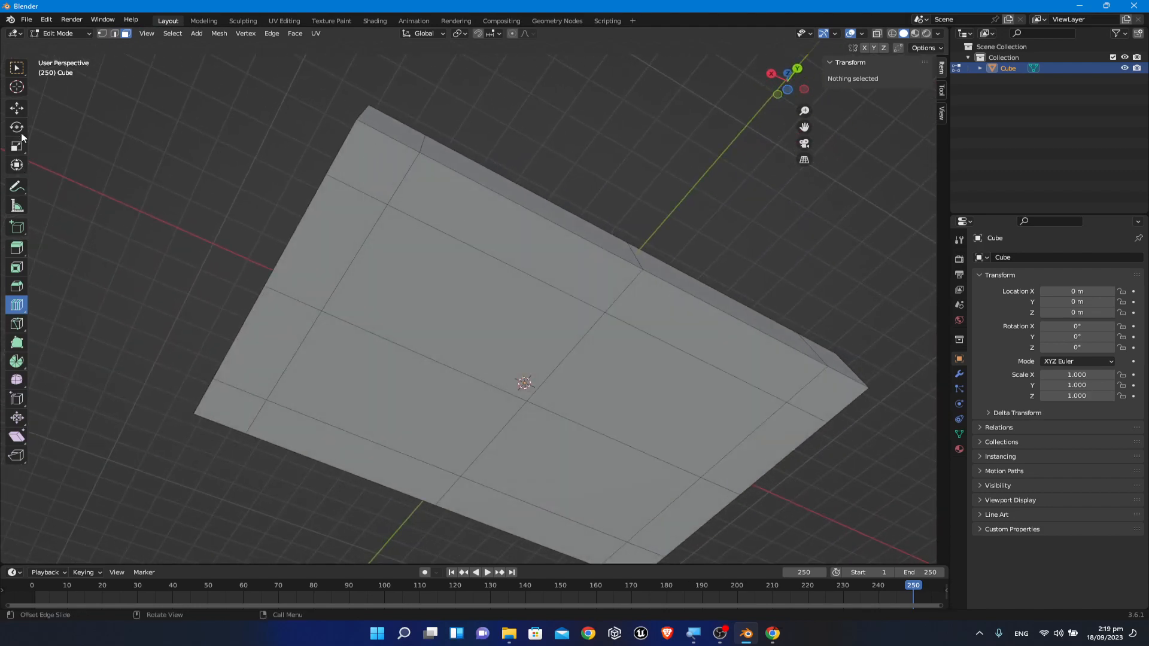
pyautogui.click(17, 108)
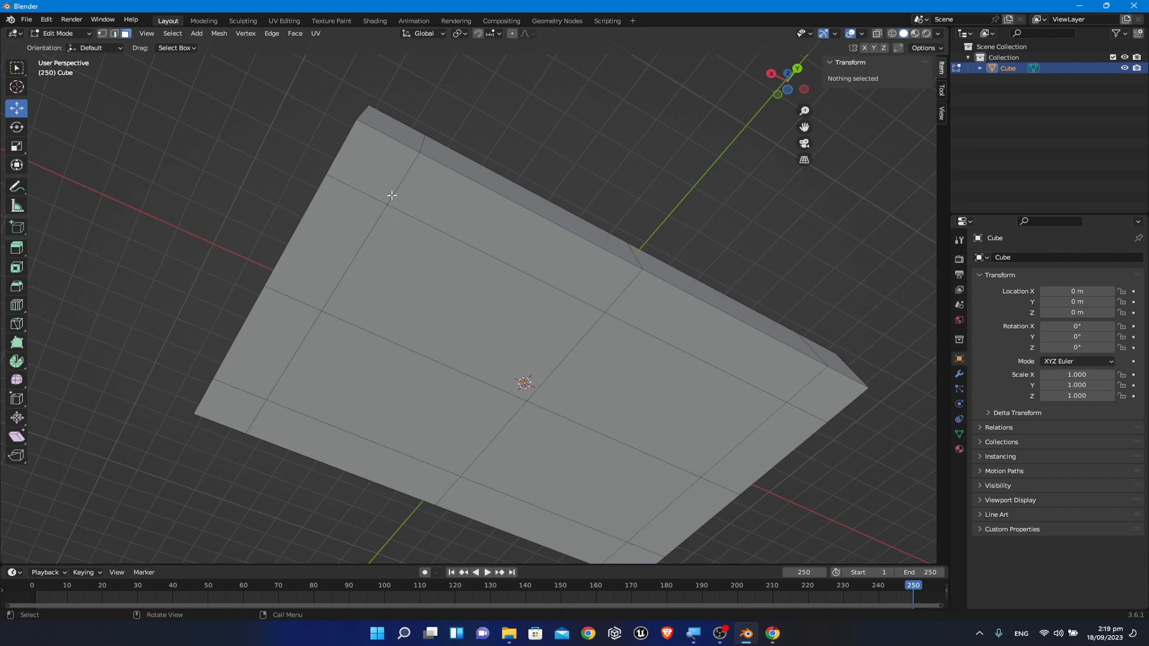
pyautogui.click(382, 179)
pyautogui.keyDown('shift'); pyautogui.click(238, 415); pyautogui.keyUp('shift')
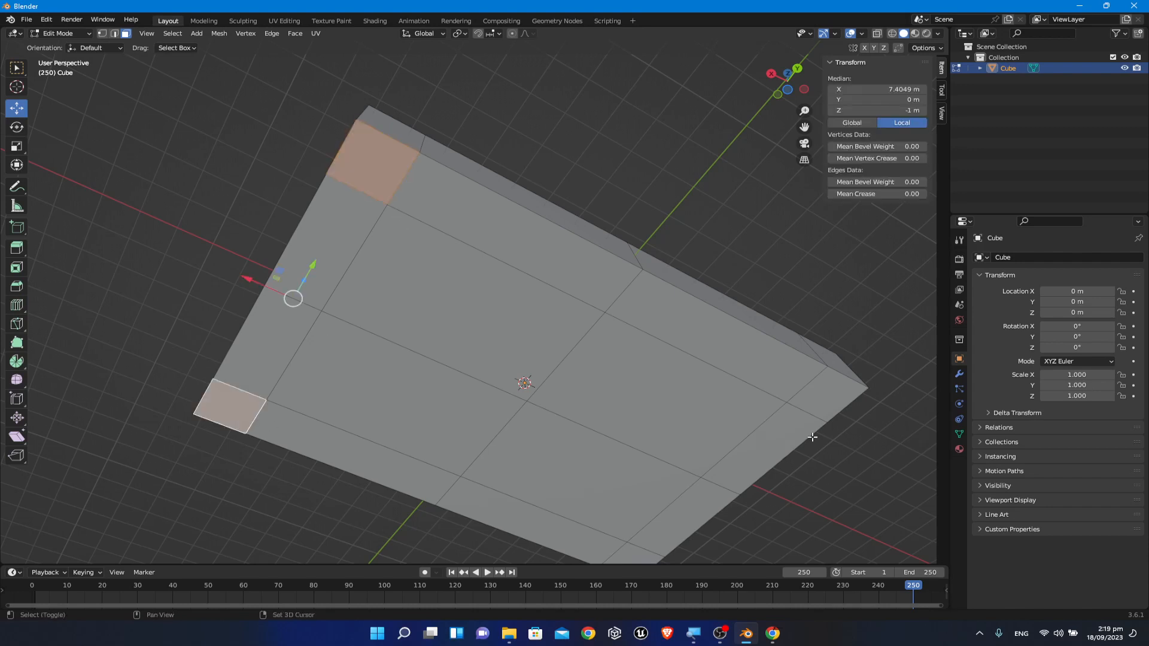
pyautogui.keyDown('shift'); pyautogui.click(808, 401); pyautogui.keyUp('shift')
pyautogui.keyDown('shift'); pyautogui.click(647, 561); pyautogui.keyUp('shift')
pyautogui.scroll(-2, 636, 349)
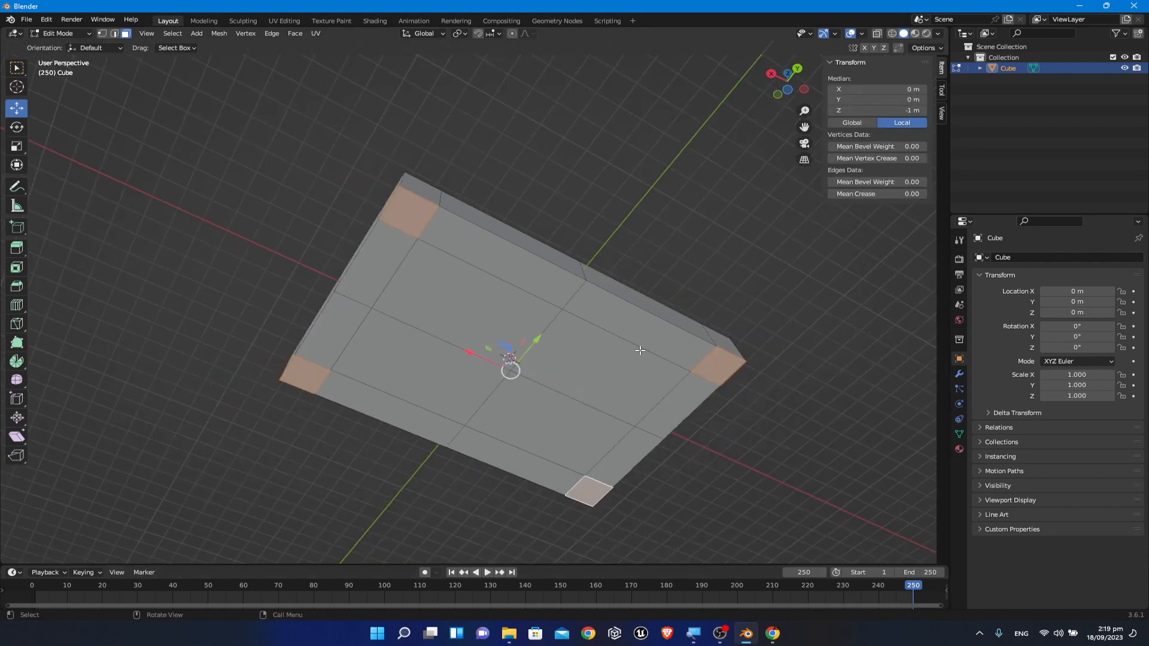
pyautogui.moveTo(742, 334); pyautogui.dragTo(742, 371, button='middle')
pyautogui.scroll(-1, 743, 372)
pyautogui.scroll(2, 743, 371)
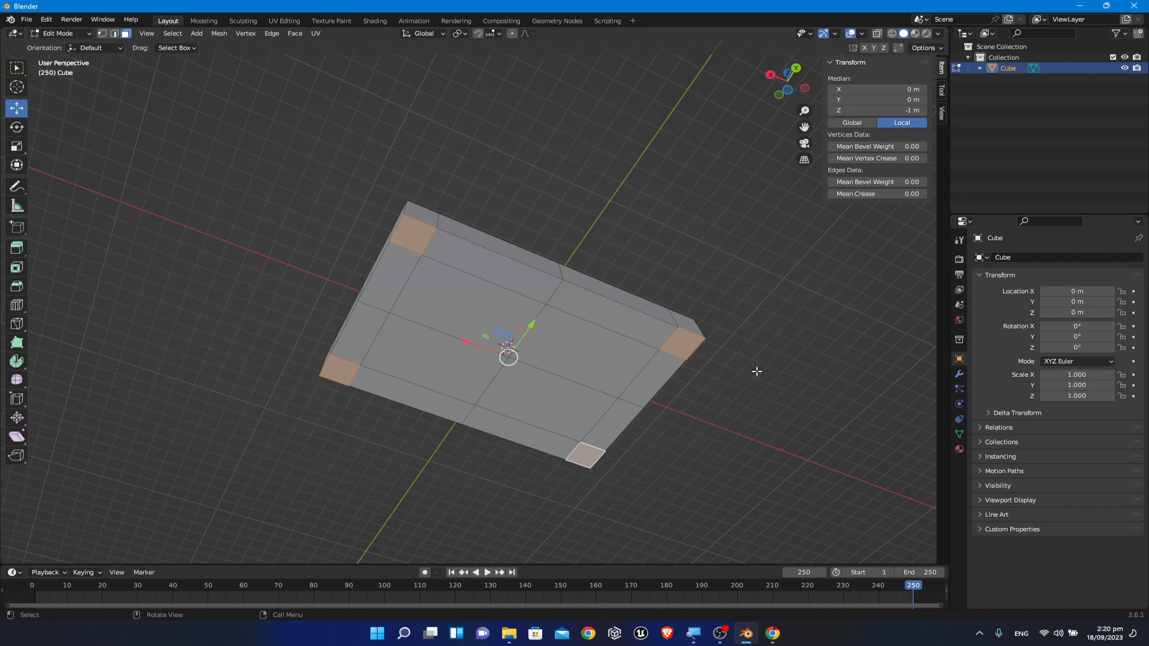
pyautogui.moveTo(771, 360); pyautogui.dragTo(767, 404, button='middle')
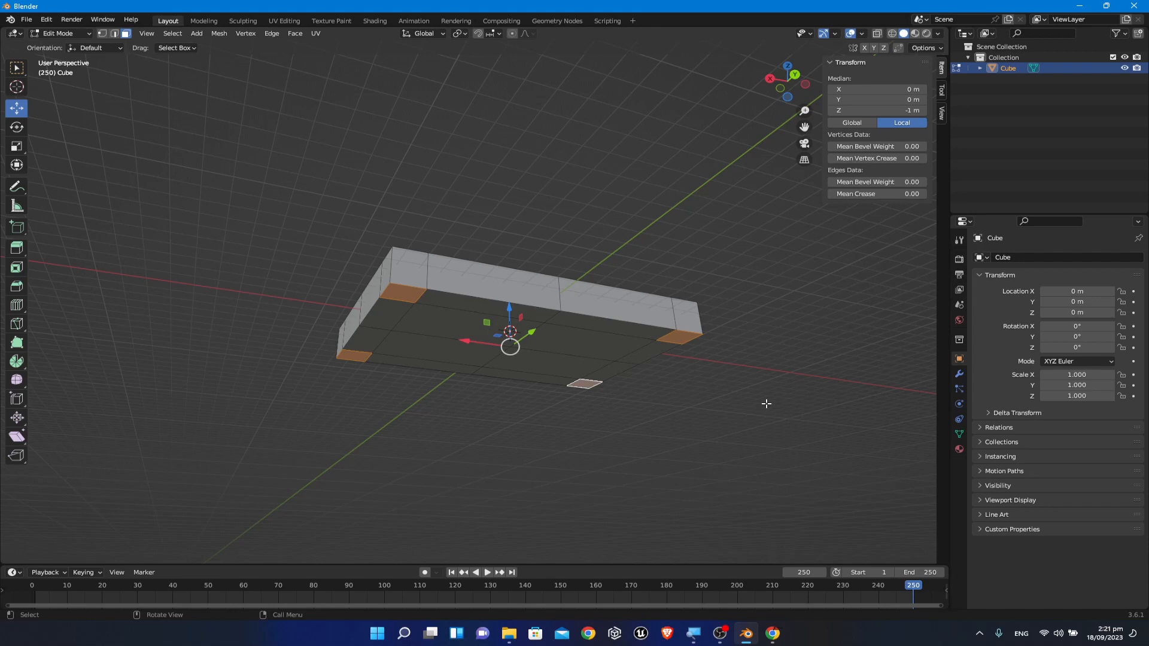
pyautogui.press('e')
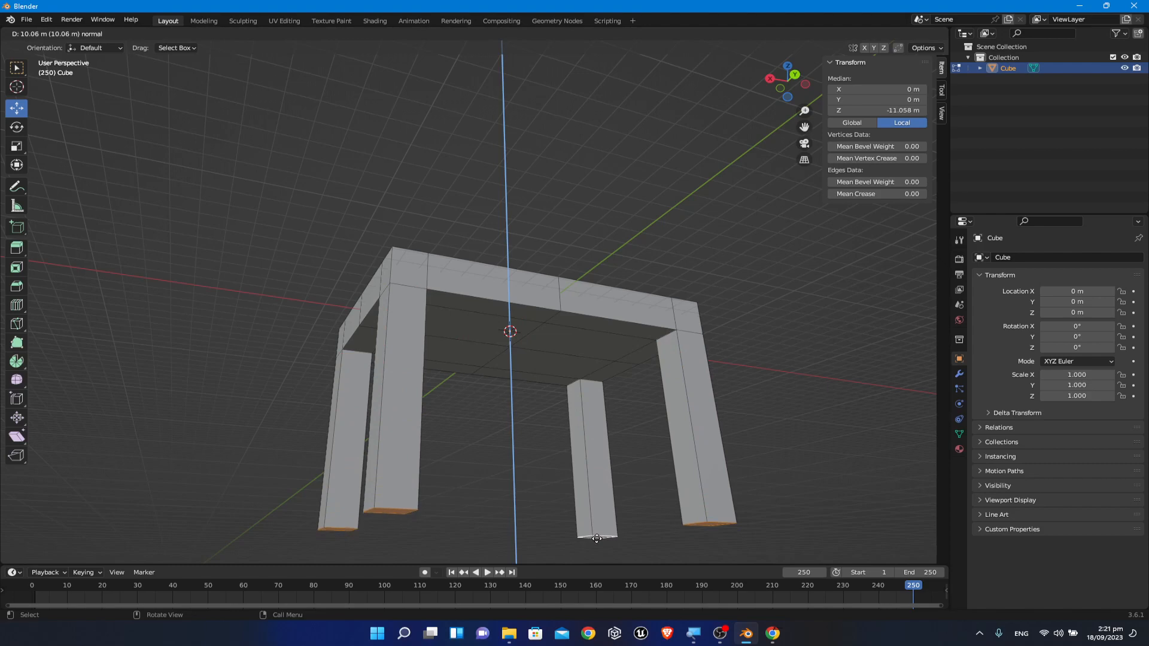
pyautogui.click(597, 538)
pyautogui.moveTo(763, 438); pyautogui.dragTo(785, 471, button='middle')
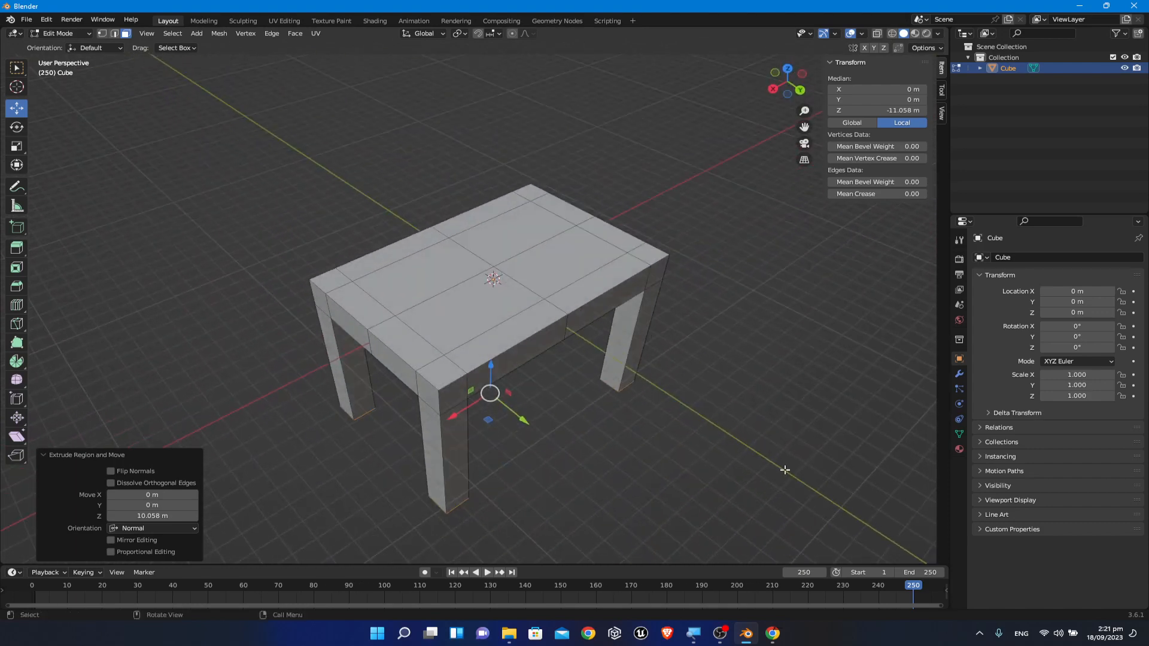
# Step: Extrude the strip of four top faces along the slab's rear short edge upward about 11.14 m to form a backrest
pyautogui.click(534, 193)
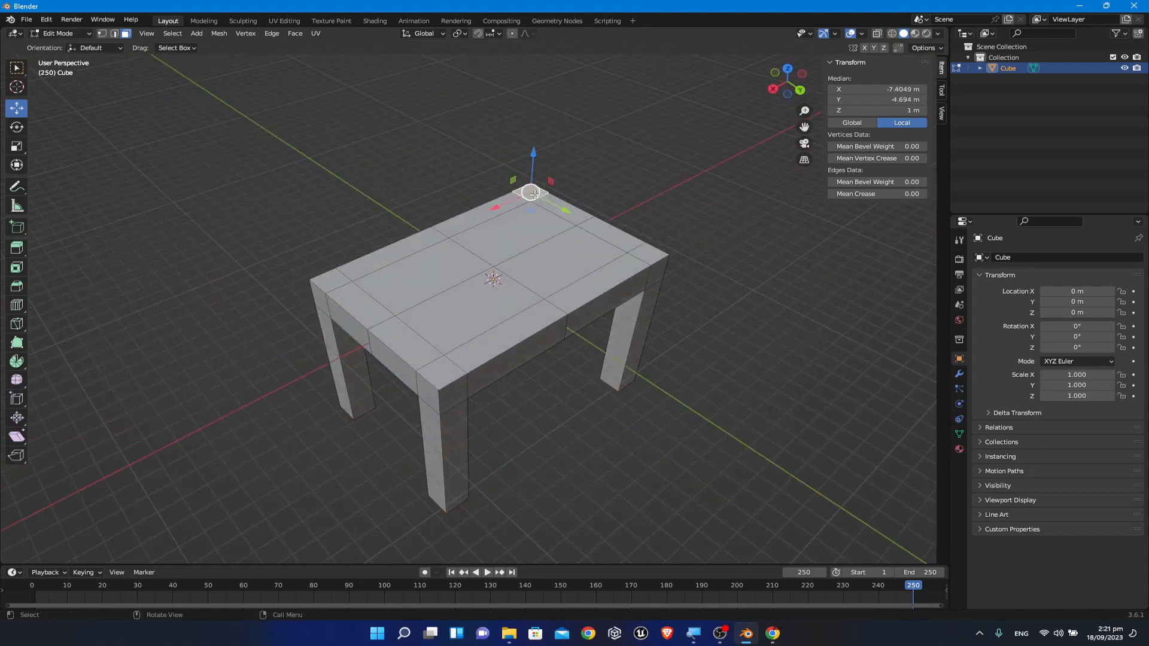
pyautogui.keyDown('shift'); pyautogui.click(572, 214); pyautogui.keyUp('shift')
pyautogui.keyDown('shift'); pyautogui.click(619, 238); pyautogui.keyUp('shift')
pyautogui.keyDown('shift'); pyautogui.click(648, 251); pyautogui.keyUp('shift')
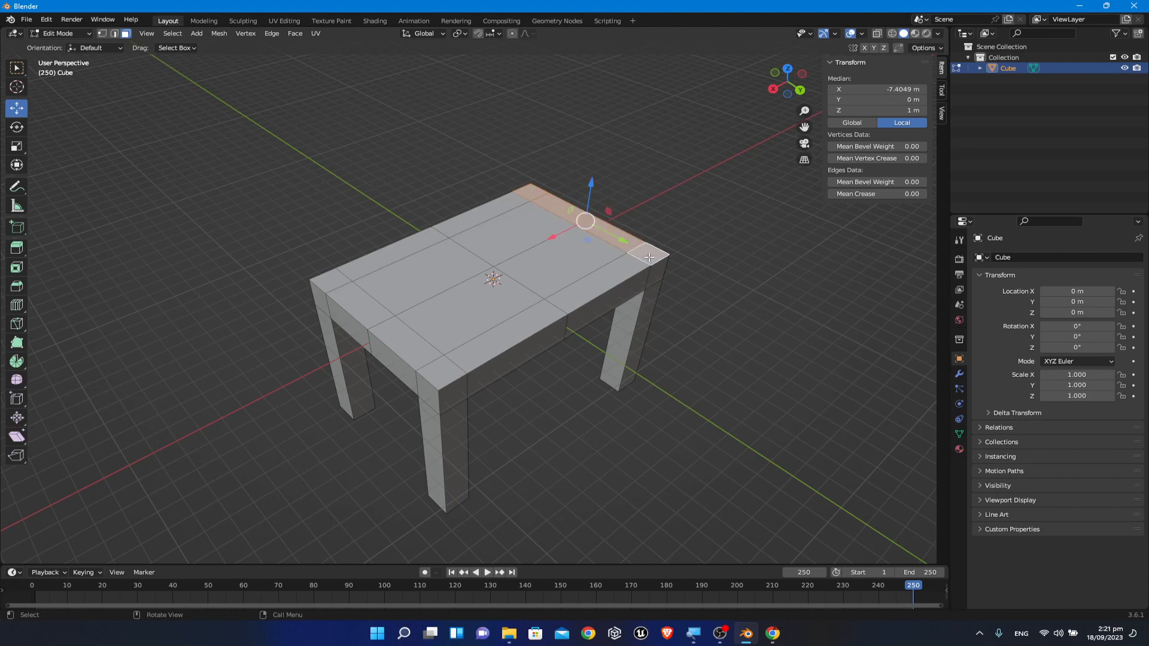
pyautogui.press('e')
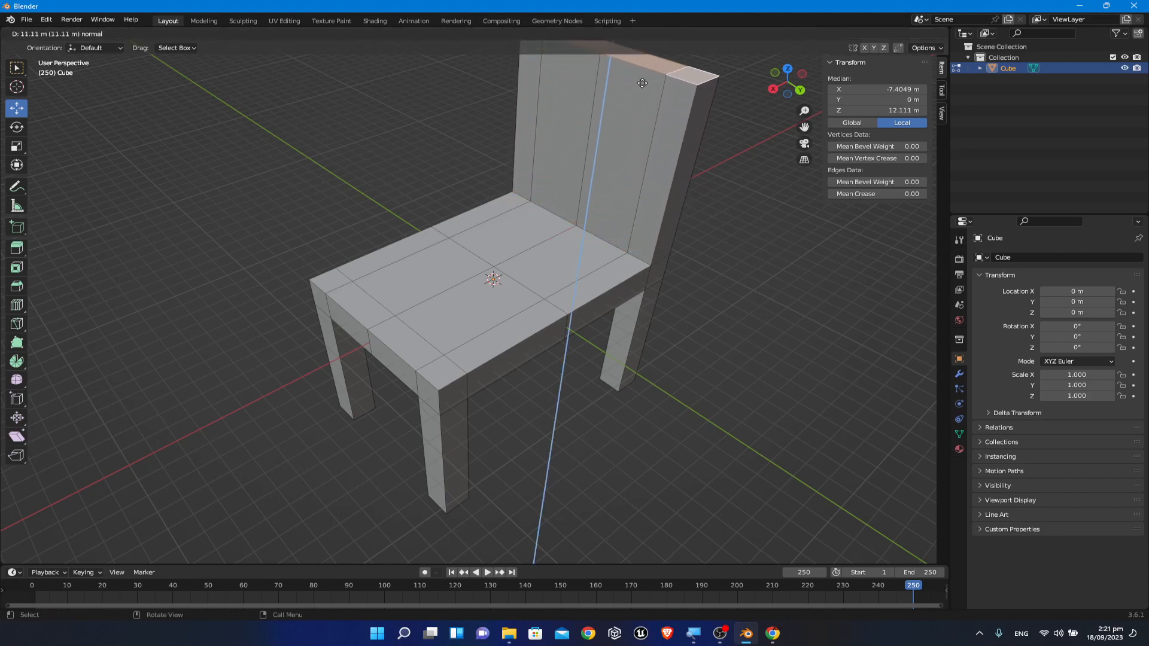
pyautogui.click(642, 83)
pyautogui.moveTo(804, 379); pyautogui.dragTo(728, 333, button='middle')
pyautogui.scroll(-2, 777, 332)
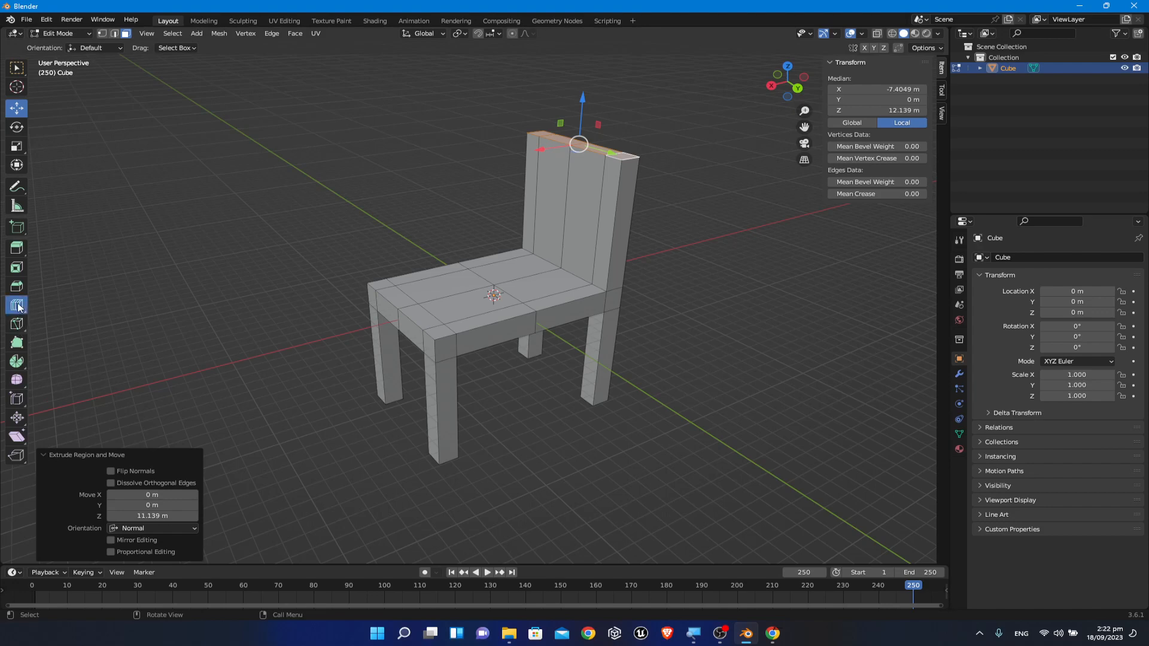
# Step: Try a horizontal Loop Cut across the backrest with the number of cuts set to 3
pyautogui.moveTo(17, 304); pyautogui.dragTo(90, 308)
pyautogui.moveTo(431, 213); pyautogui.dragTo(711, 251, button='middle')
pyautogui.scroll(3, 458, 184)
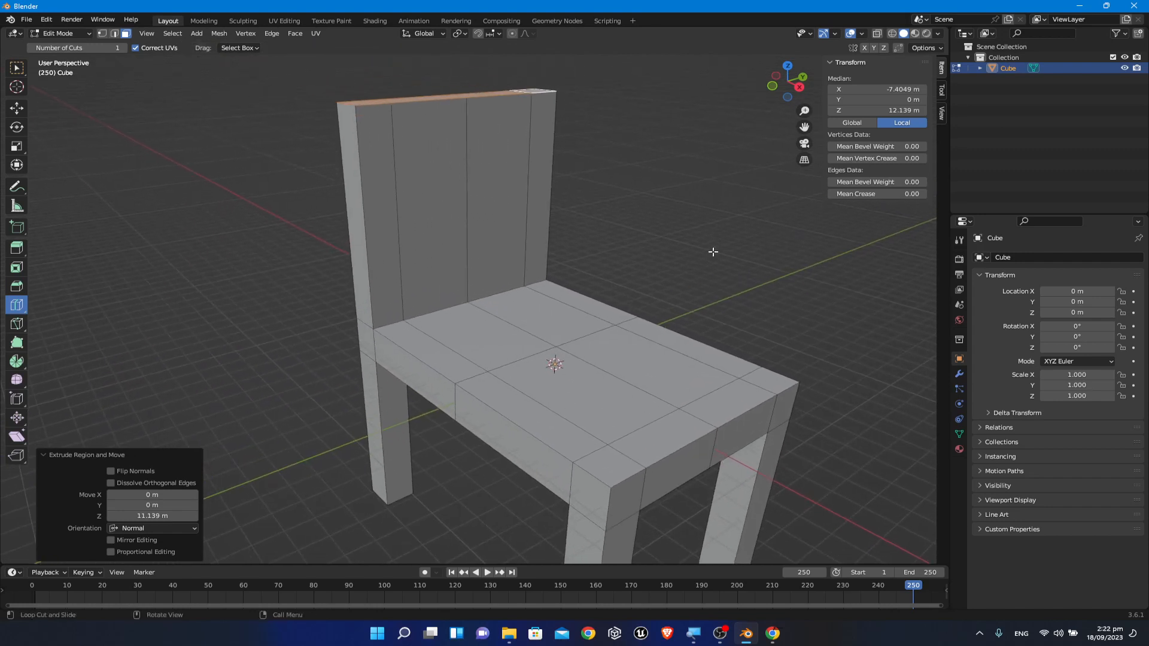
pyautogui.click(511, 213)
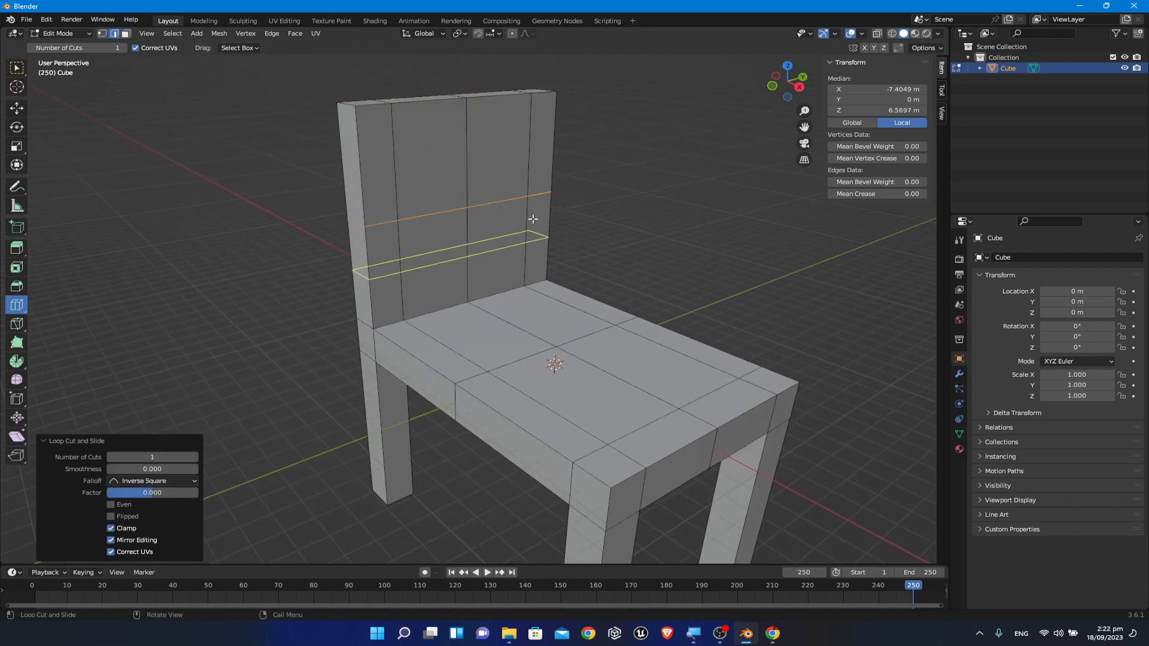
pyautogui.moveTo(747, 246); pyautogui.dragTo(772, 228, button='middle')
pyautogui.scroll(1, 566, 218)
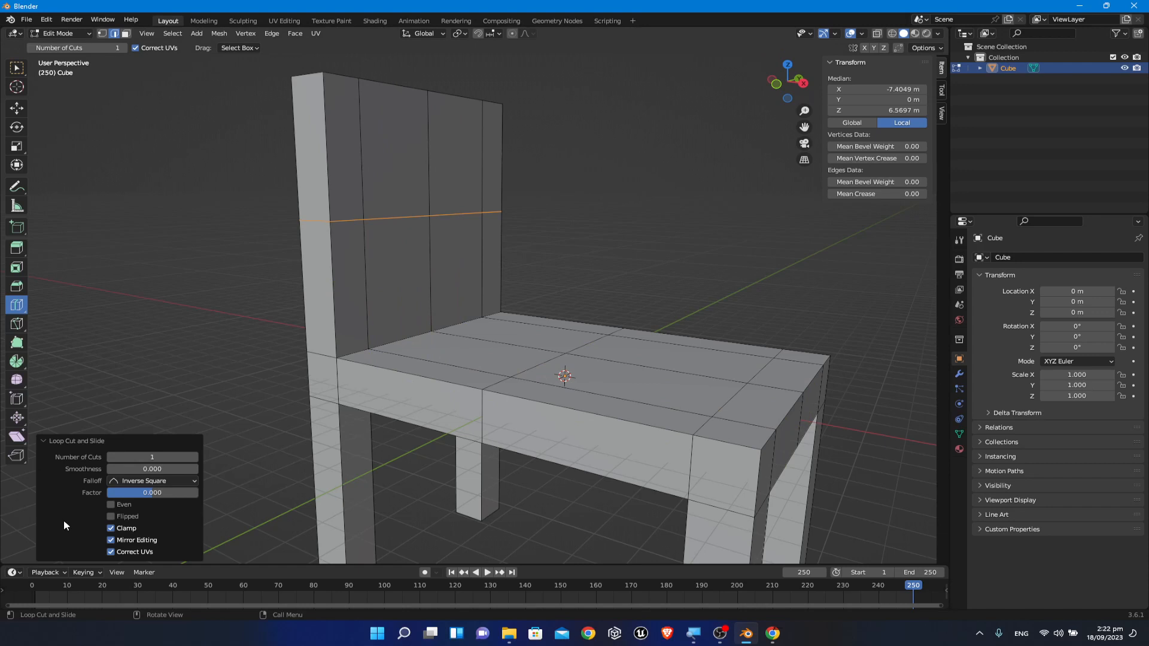
pyautogui.click(193, 458)
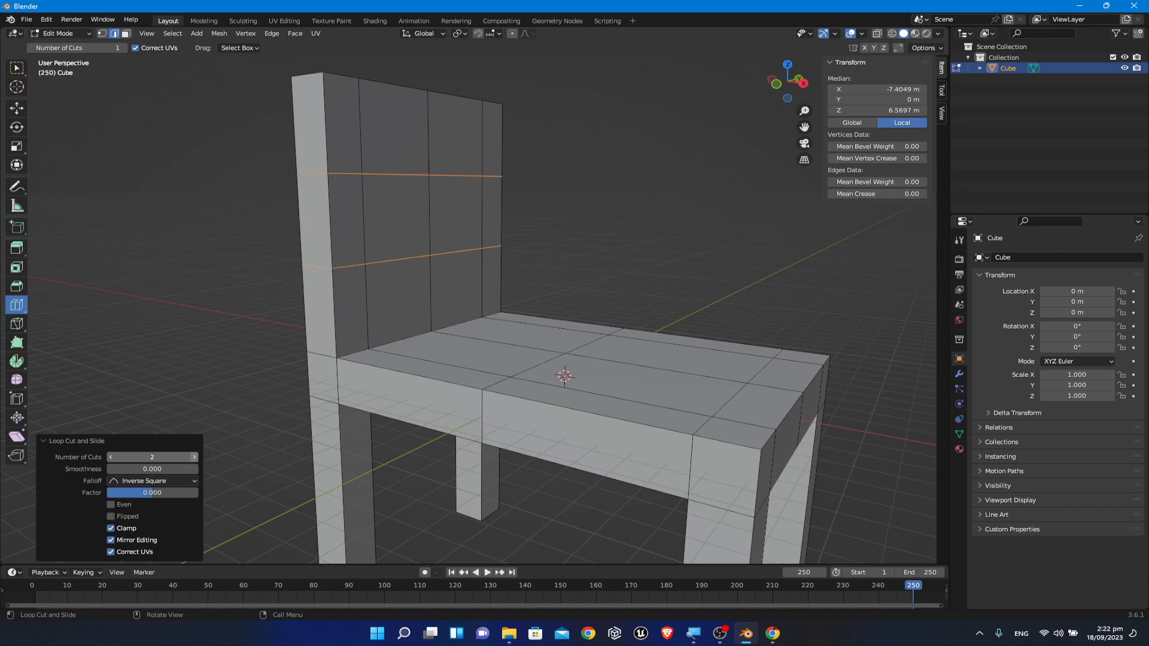
pyautogui.click(193, 458)
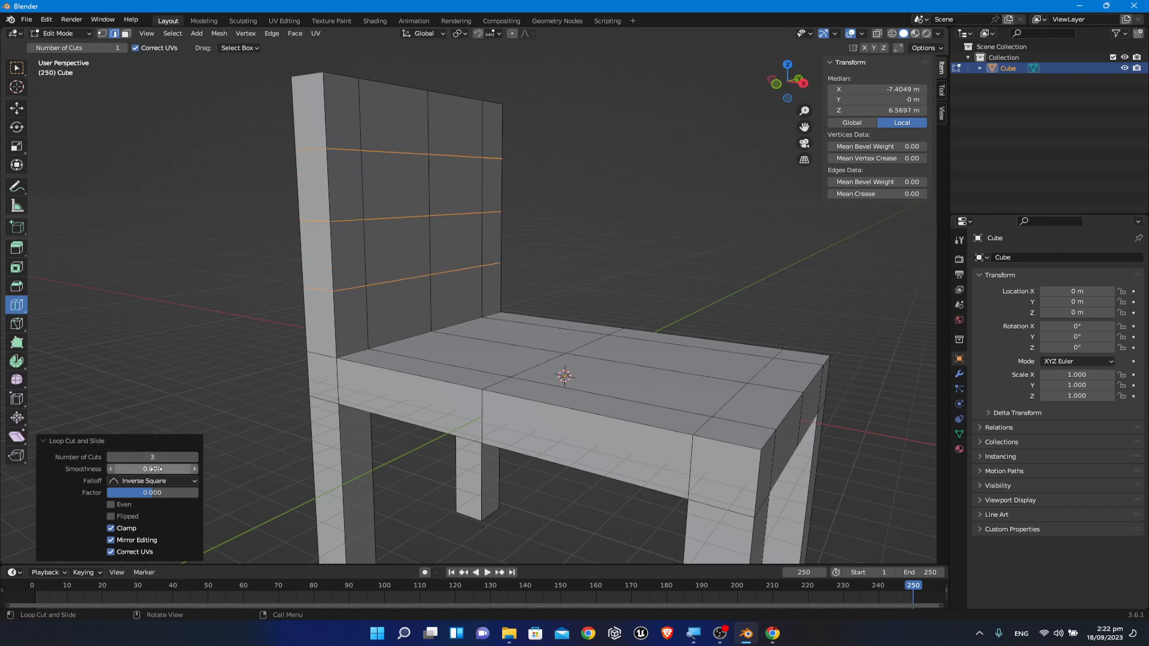
# Step: Set the loop cuts' smoothness to 0.230, try the Smooth, Root and Sharp falloffs, and choose Sphere
pyautogui.moveTo(156, 465)
pyautogui.mouseDown()
pyautogui.moveTo(203, 465)
pyautogui.moveTo(157, 465)
pyautogui.moveTo(168, 465)
pyautogui.mouseUp()
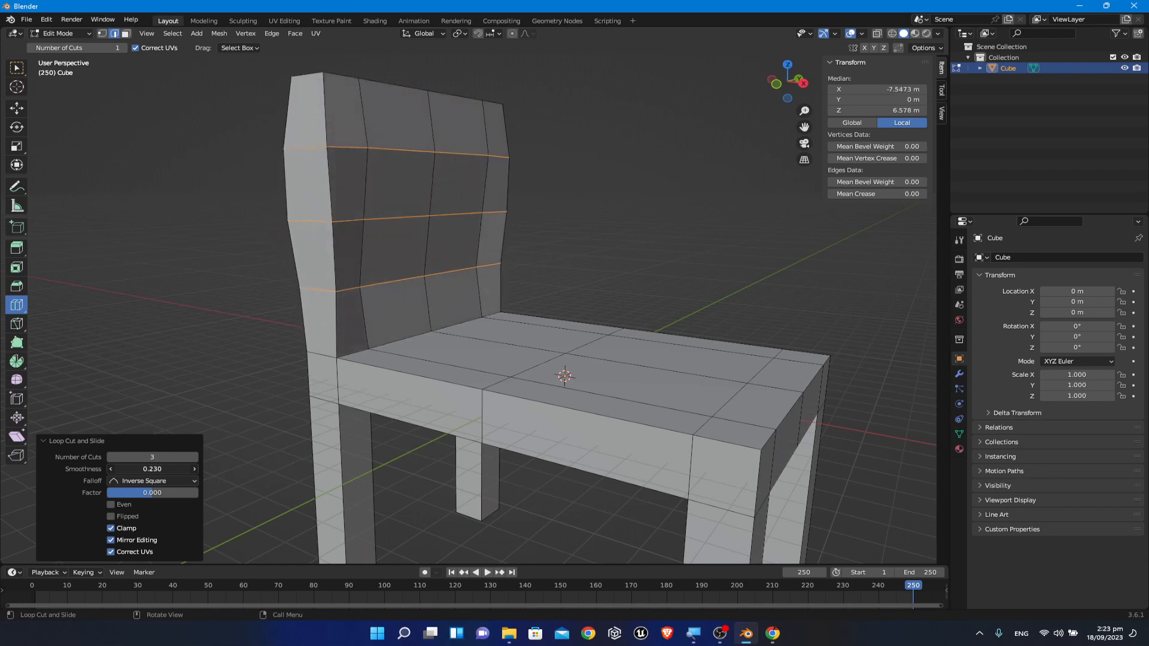
pyautogui.click(152, 481)
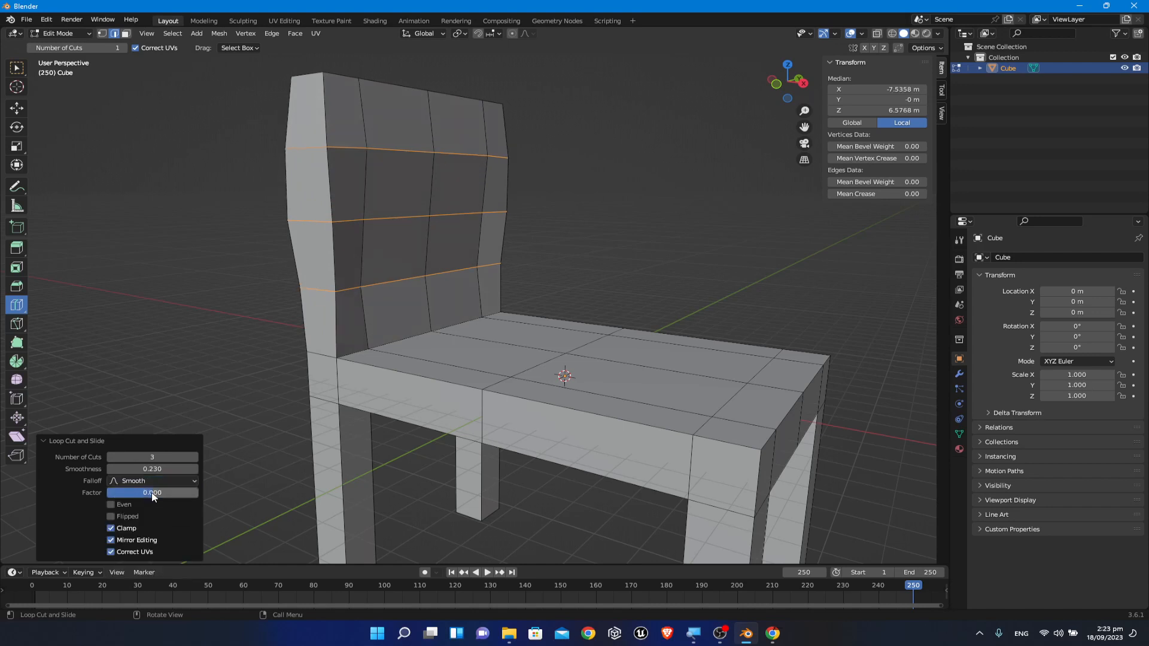
pyautogui.click(152, 494)
pyautogui.click(152, 483)
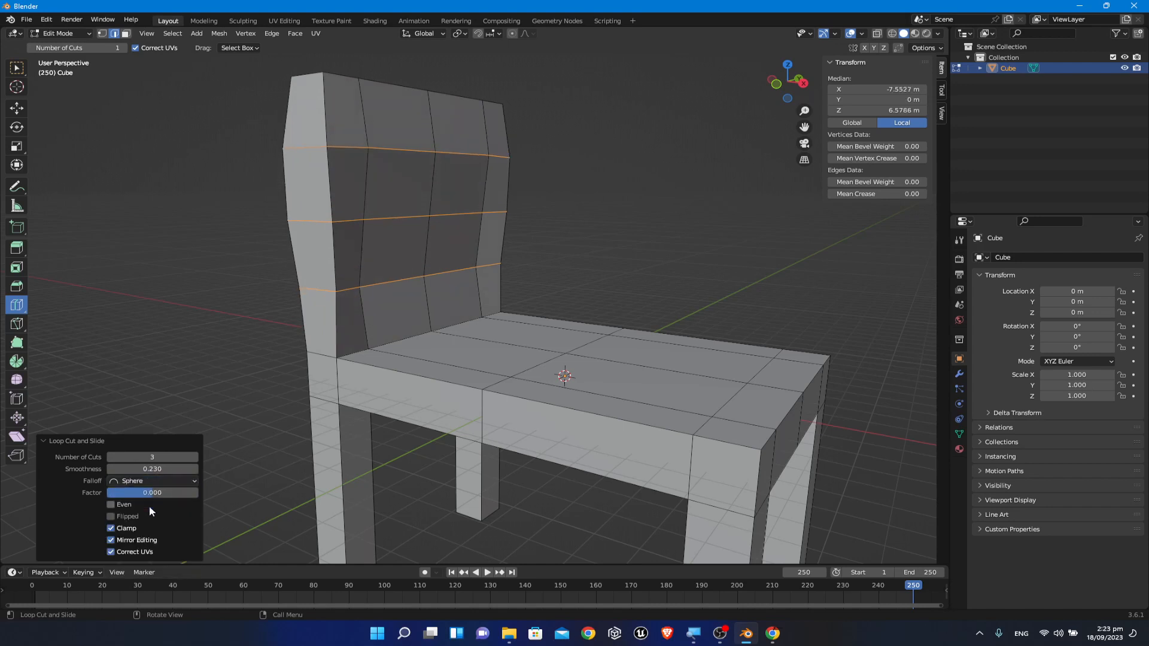
pyautogui.click(151, 506)
pyautogui.click(142, 479)
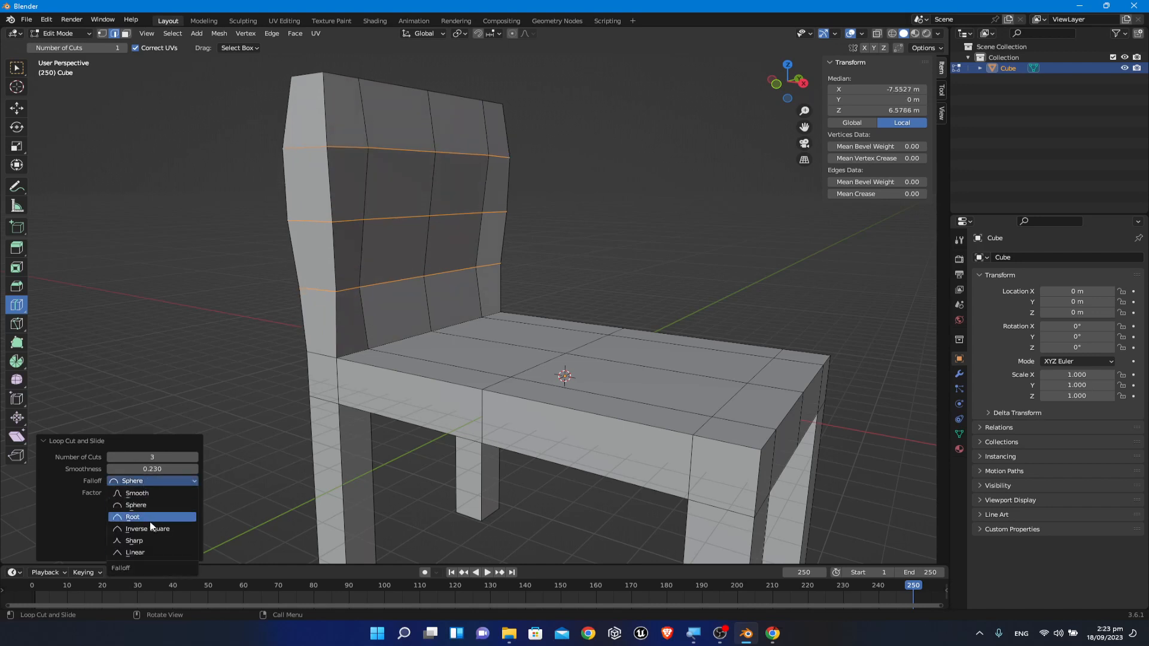
pyautogui.click(152, 517)
pyautogui.click(149, 483)
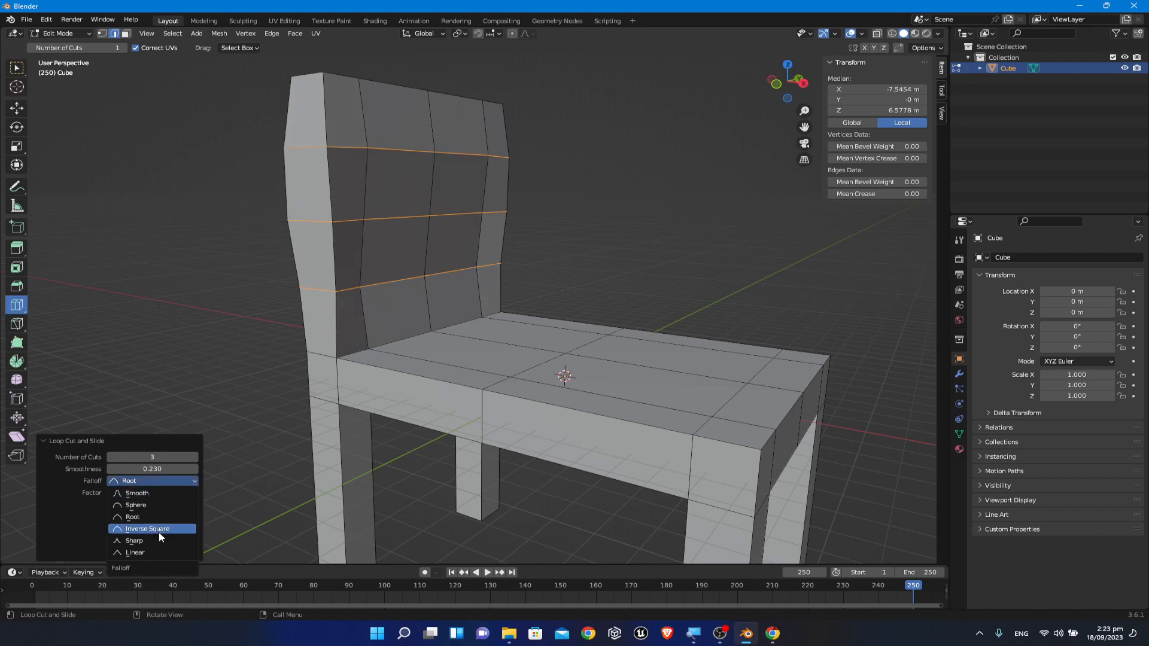
pyautogui.click(157, 542)
pyautogui.click(150, 482)
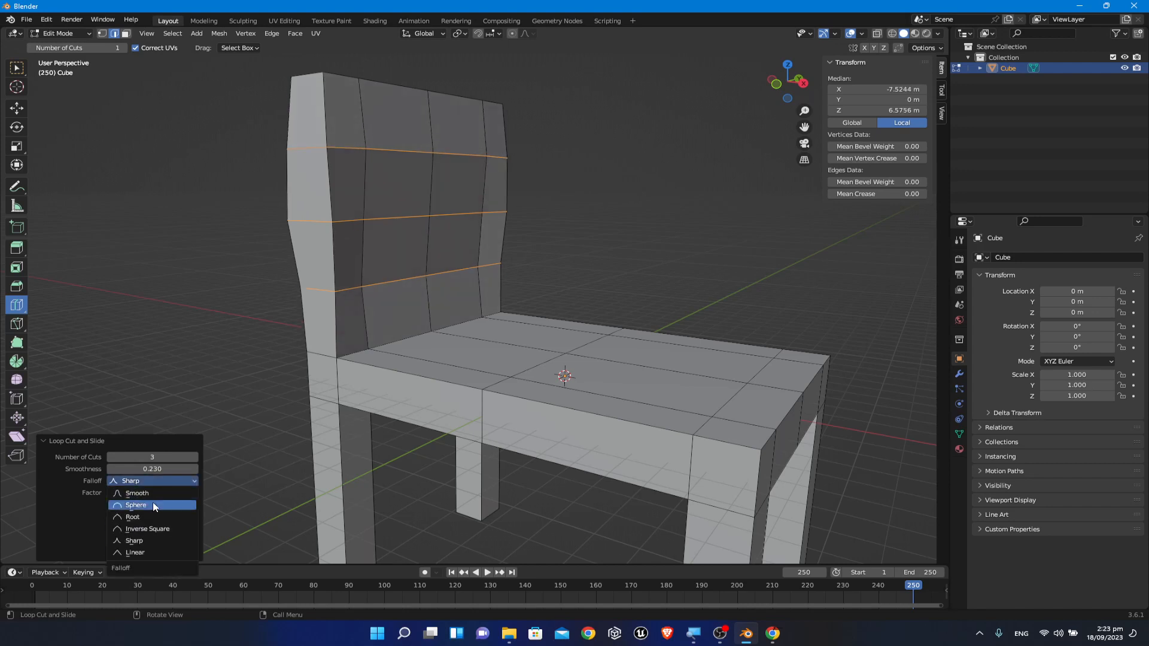
pyautogui.click(155, 510)
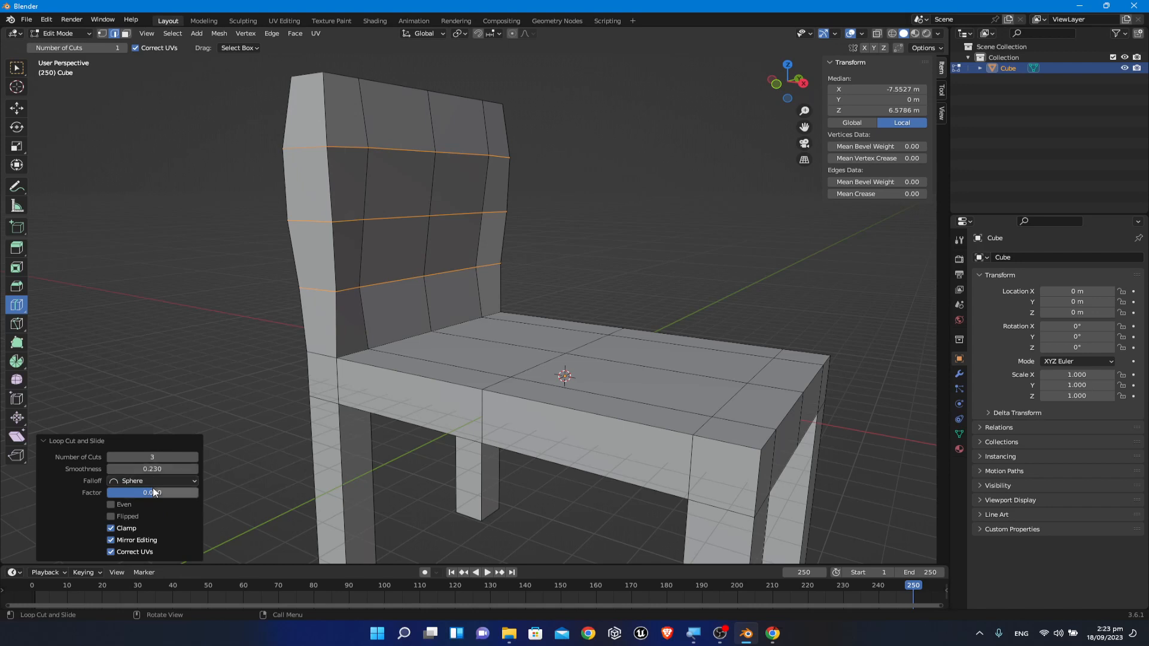
# Step: Try a factor of -0.753 and 8 cuts for the backrest loop cuts
pyautogui.moveTo(152, 497); pyautogui.dragTo(84, 496)
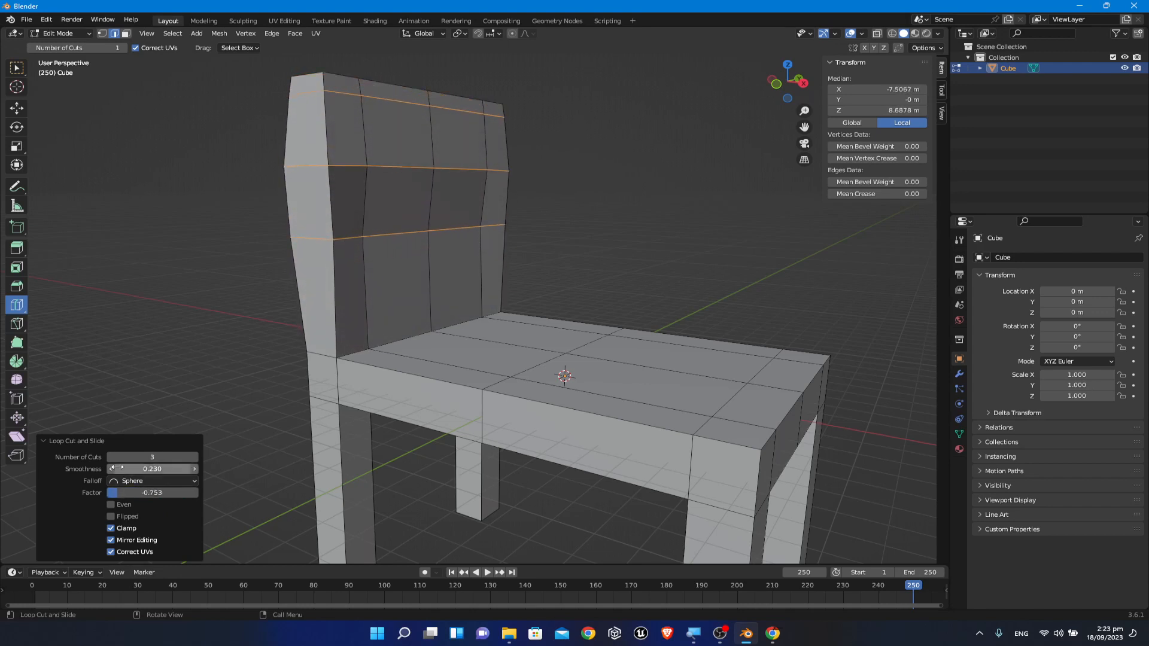
pyautogui.moveTo(149, 460); pyautogui.dragTo(177, 460)
pyautogui.moveTo(613, 381); pyautogui.dragTo(779, 400, button='middle')
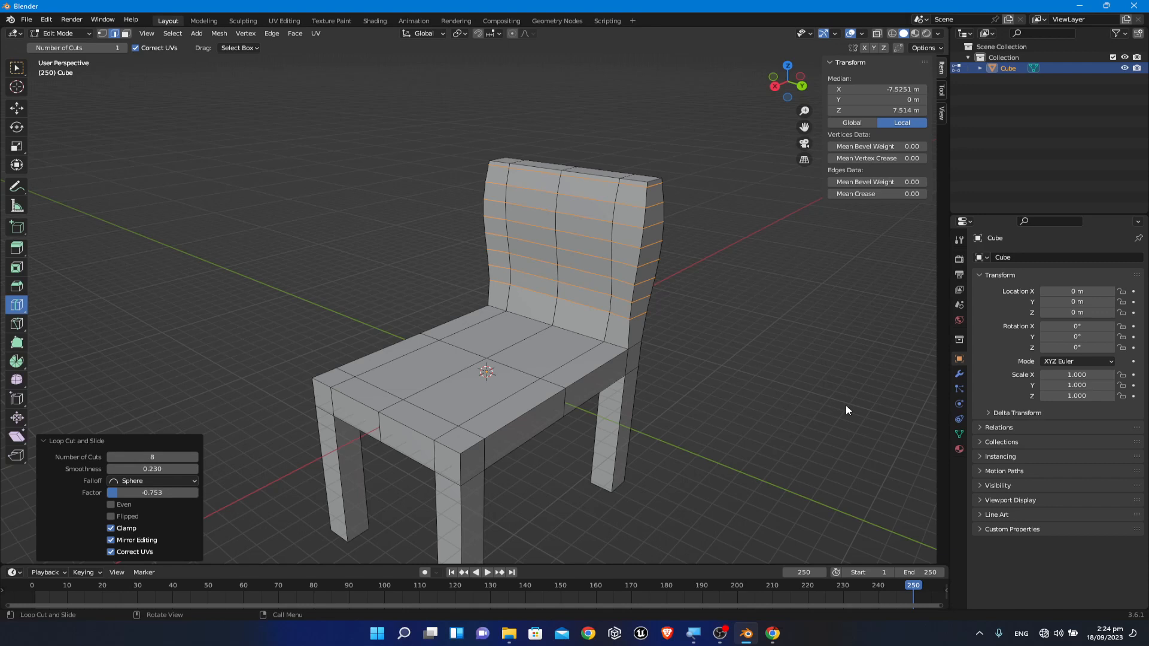
# Step: Undo the loop cuts on the backrest
pyautogui.press('super+z')
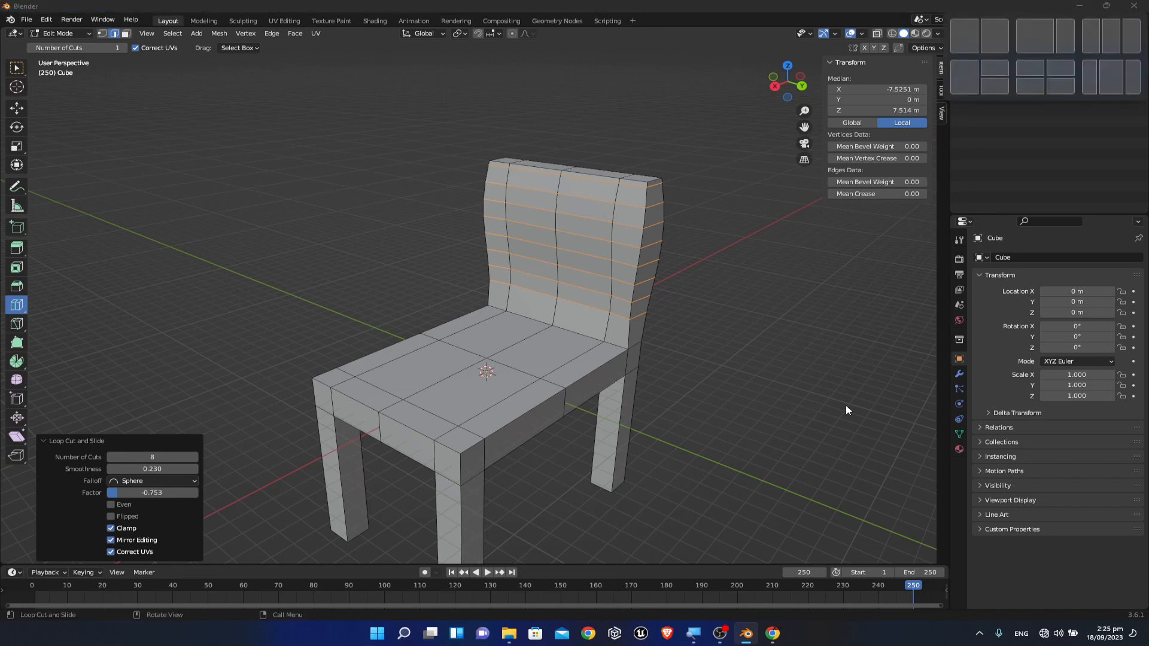
pyautogui.press('Escape')
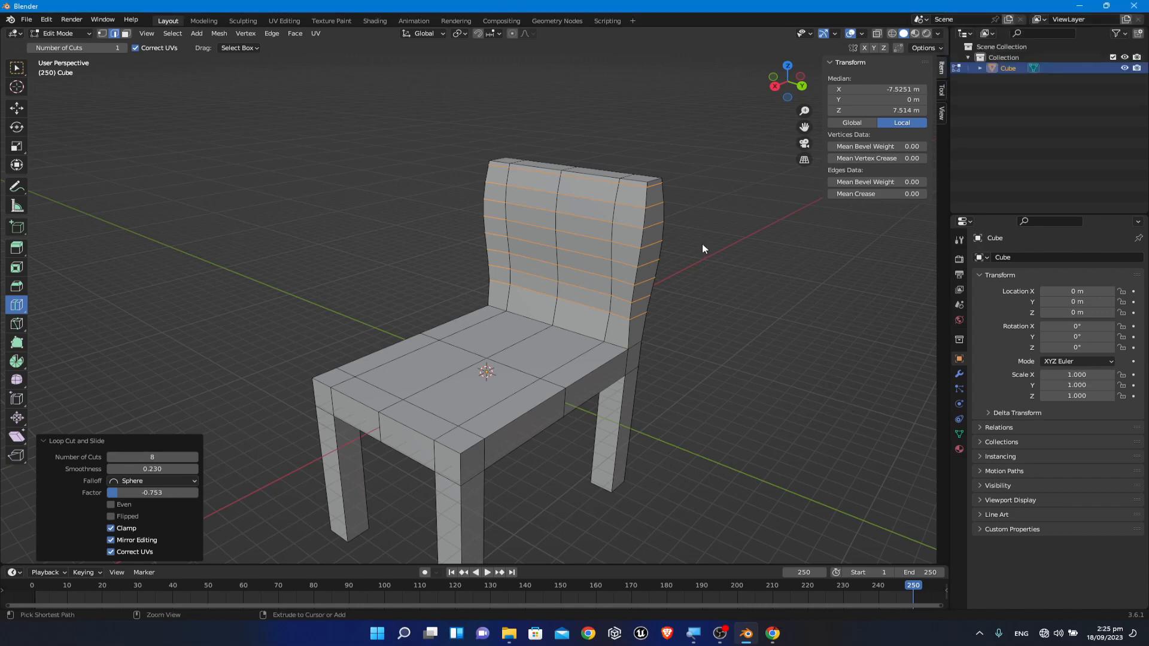
pyautogui.hotkey('ctrl', 'z')
# Step: Add 7 horizontal loop cuts across the backrest with smoothness 0.480, factor -0.649 and Sphere falloff
pyautogui.moveTo(695, 251); pyautogui.dragTo(456, 177, button='middle')
pyautogui.scroll(1, 456, 177)
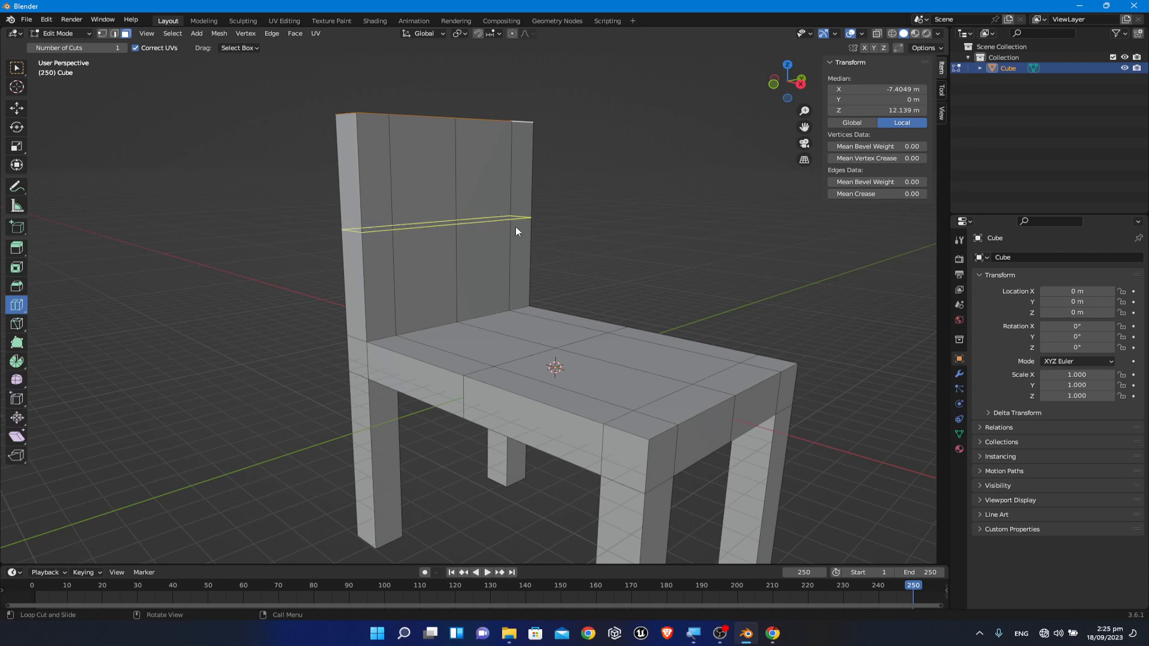
pyautogui.click(464, 212)
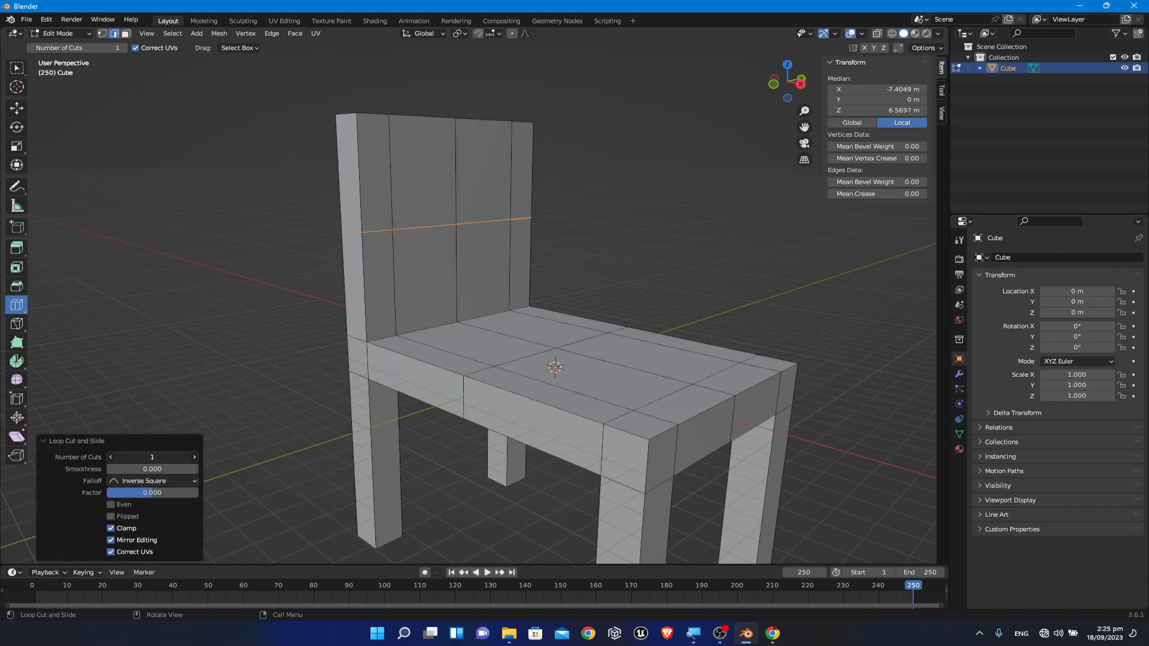
pyautogui.moveTo(152, 457); pyautogui.dragTo(123, 493)
pyautogui.click(155, 481)
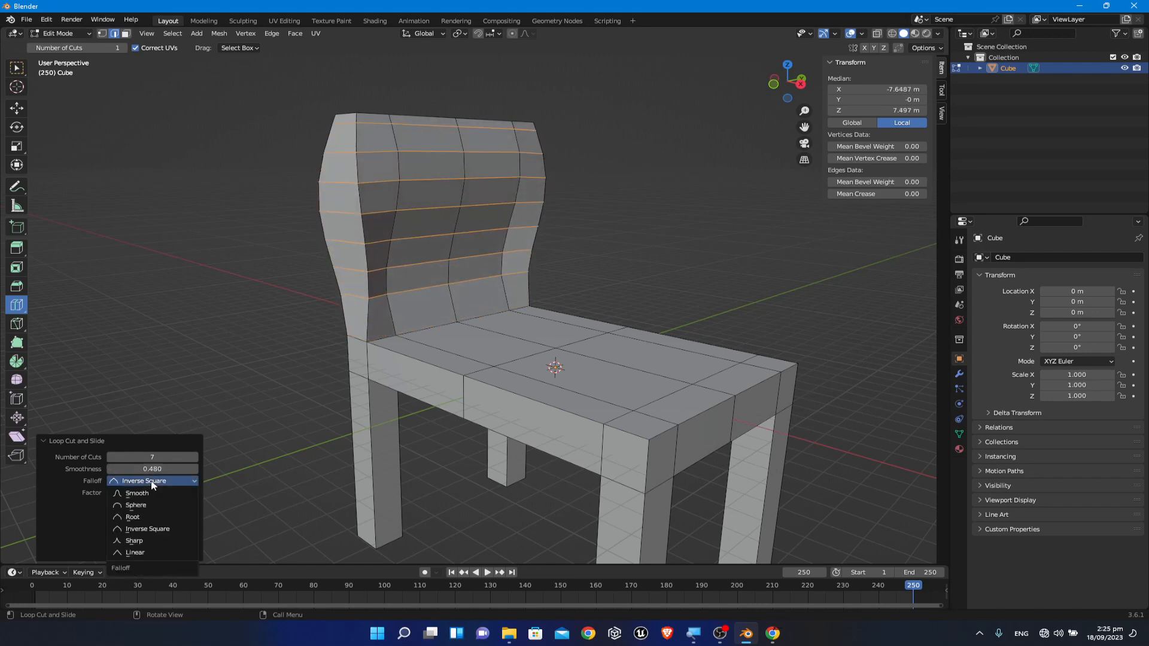
pyautogui.click(159, 507)
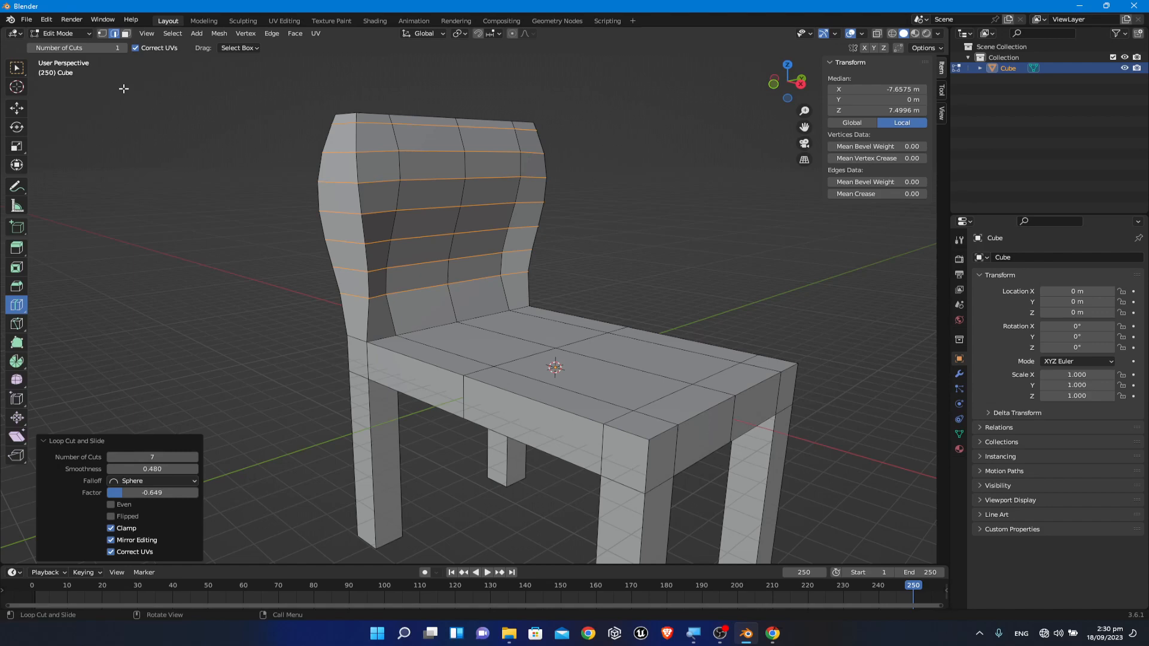
# Step: Activate the Move tool for the selected backrest edge loops, viewed from the chair's front
pyautogui.moveTo(763, 272); pyautogui.dragTo(708, 325, button='middle')
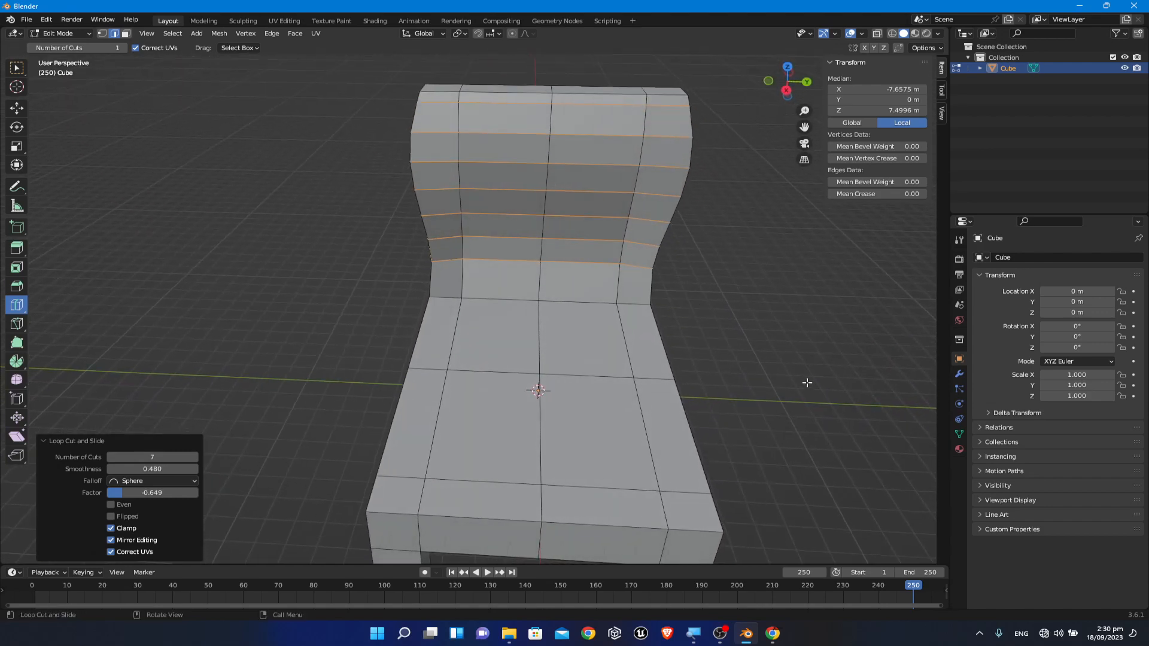
pyautogui.click(17, 126)
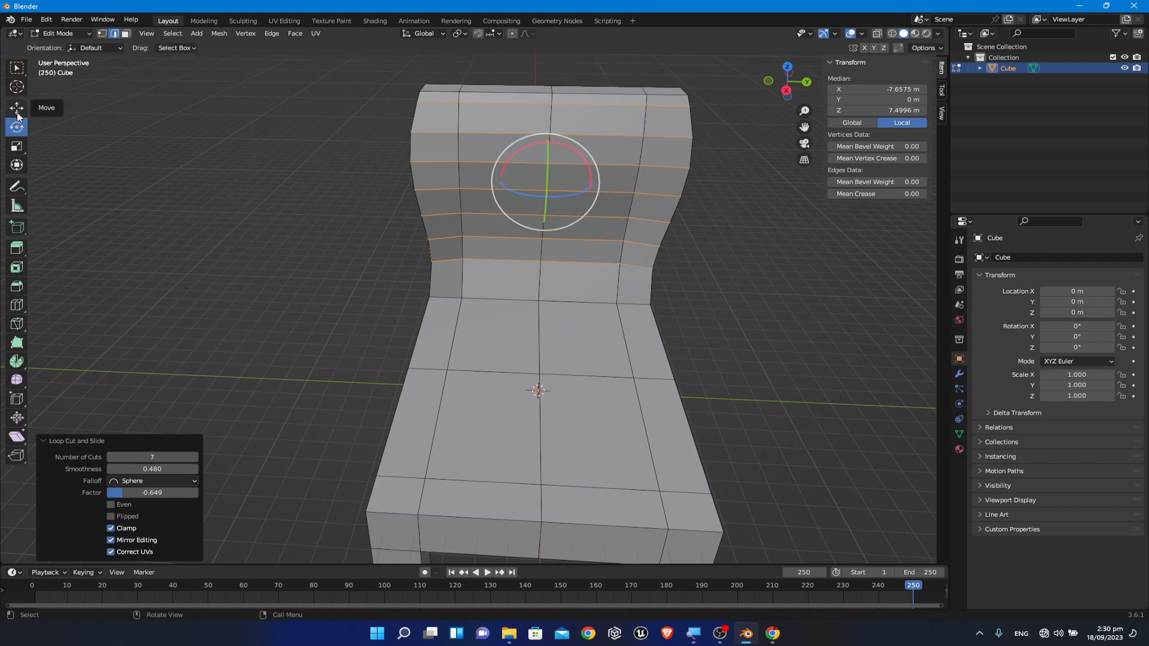
pyautogui.click(17, 109)
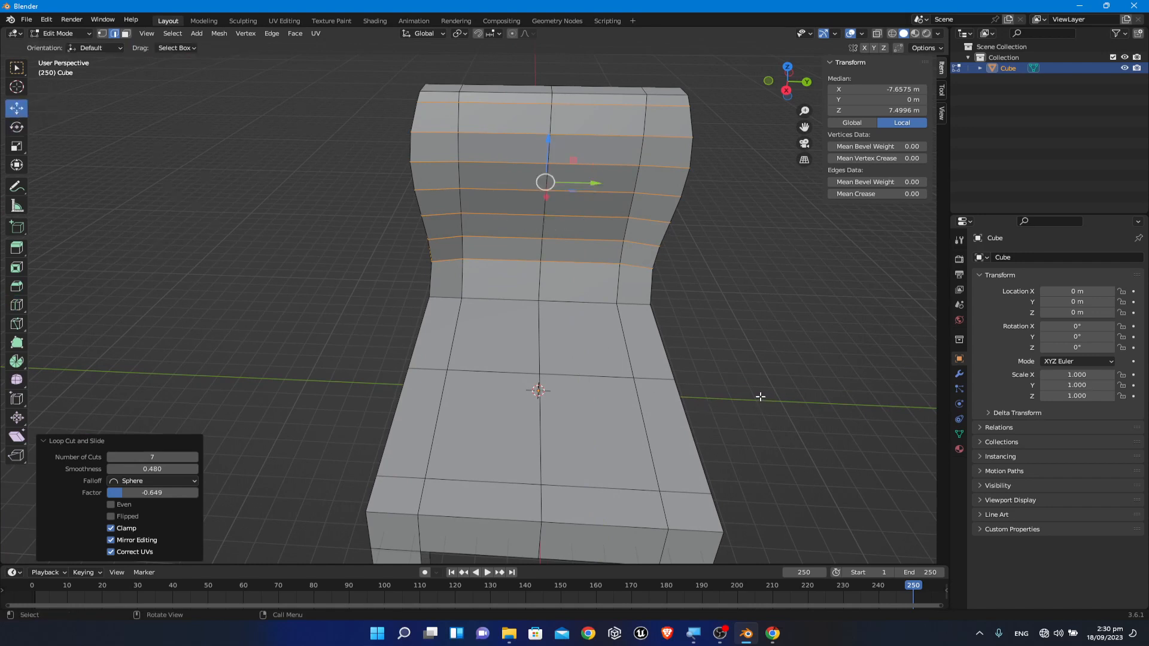
# Step: Clear the selection and select the lengthwise centre edge loop running along the seat and up the backrest
pyautogui.moveTo(760, 397); pyautogui.dragTo(726, 349, button='middle')
pyautogui.click(772, 342)
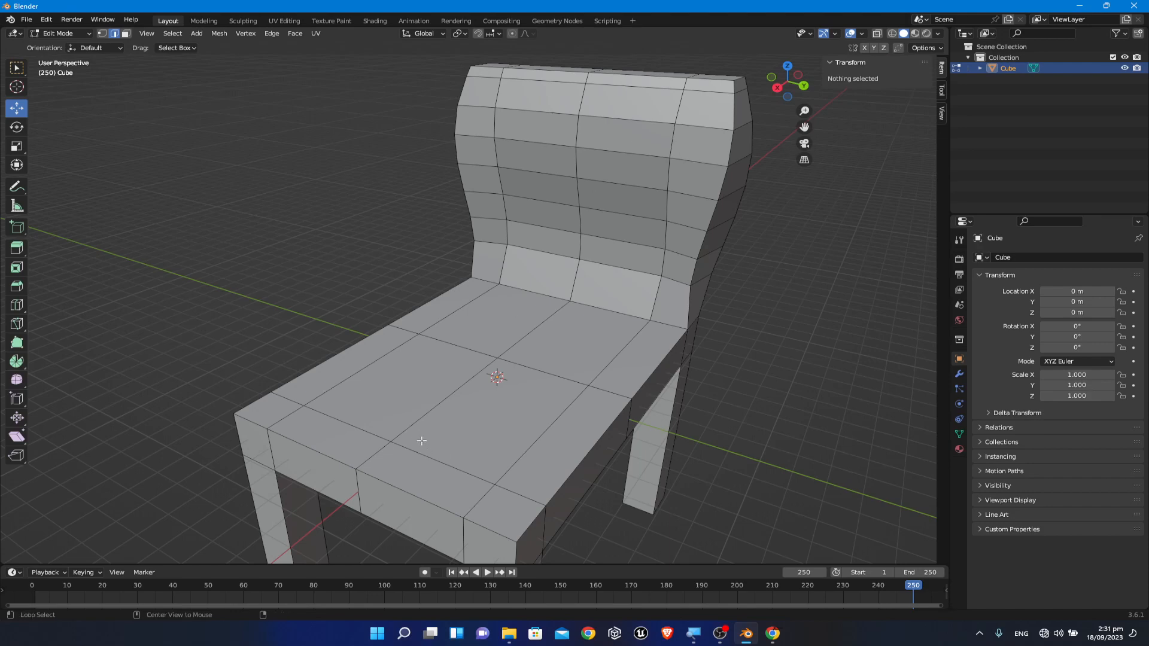
pyautogui.keyDown('alt'); pyautogui.click(417, 420); pyautogui.keyUp('alt')
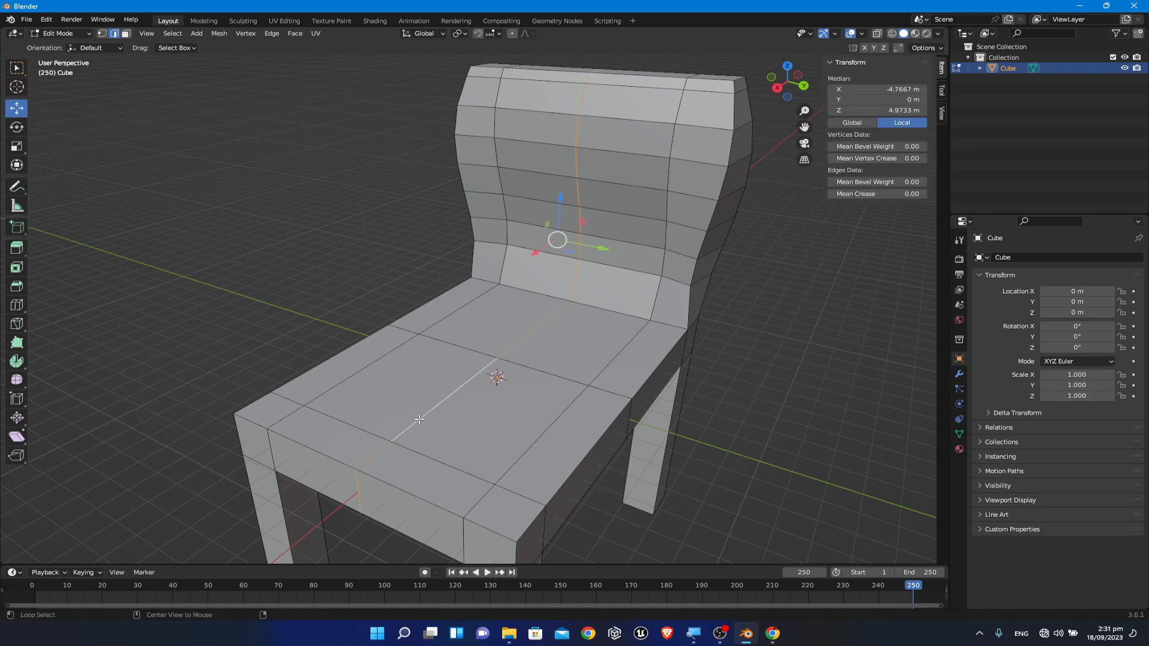
pyautogui.moveTo(834, 390); pyautogui.dragTo(867, 422, button='middle')
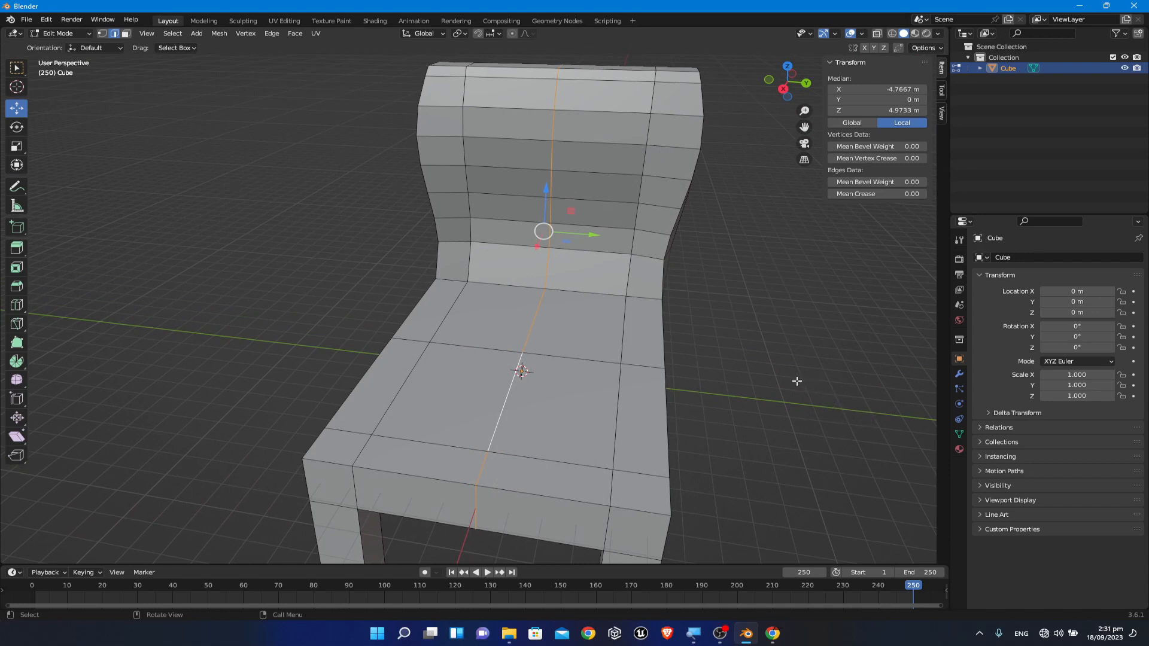
pyautogui.moveTo(800, 384); pyautogui.dragTo(732, 359, button='middle')
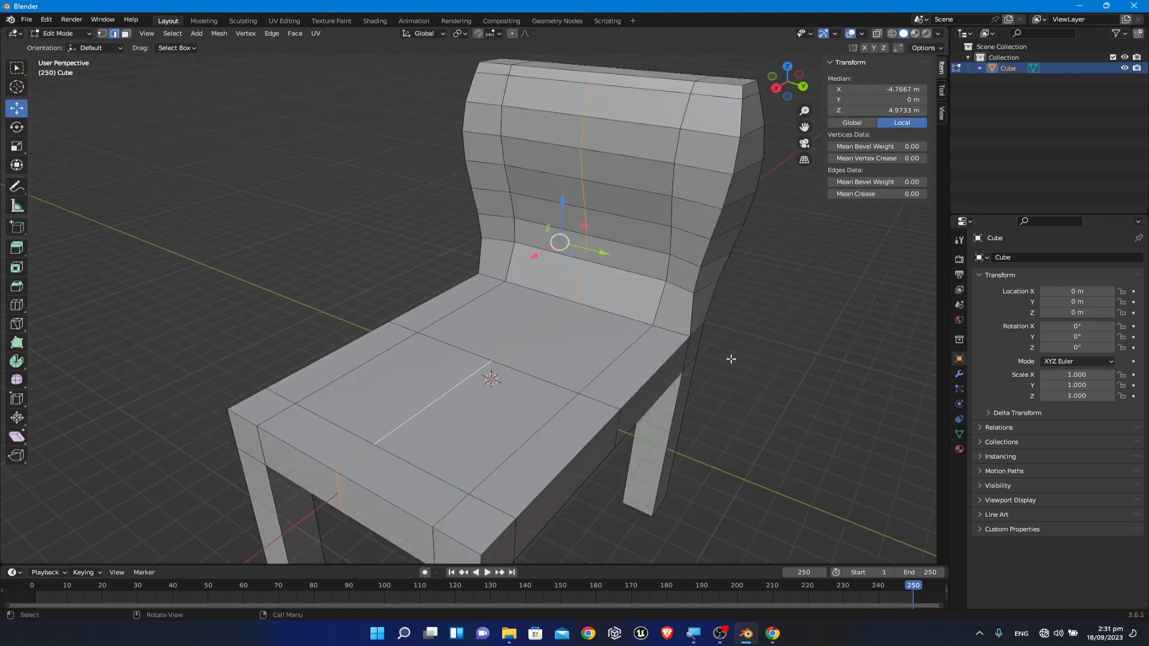
pyautogui.moveTo(732, 360); pyautogui.dragTo(754, 357, button='middle')
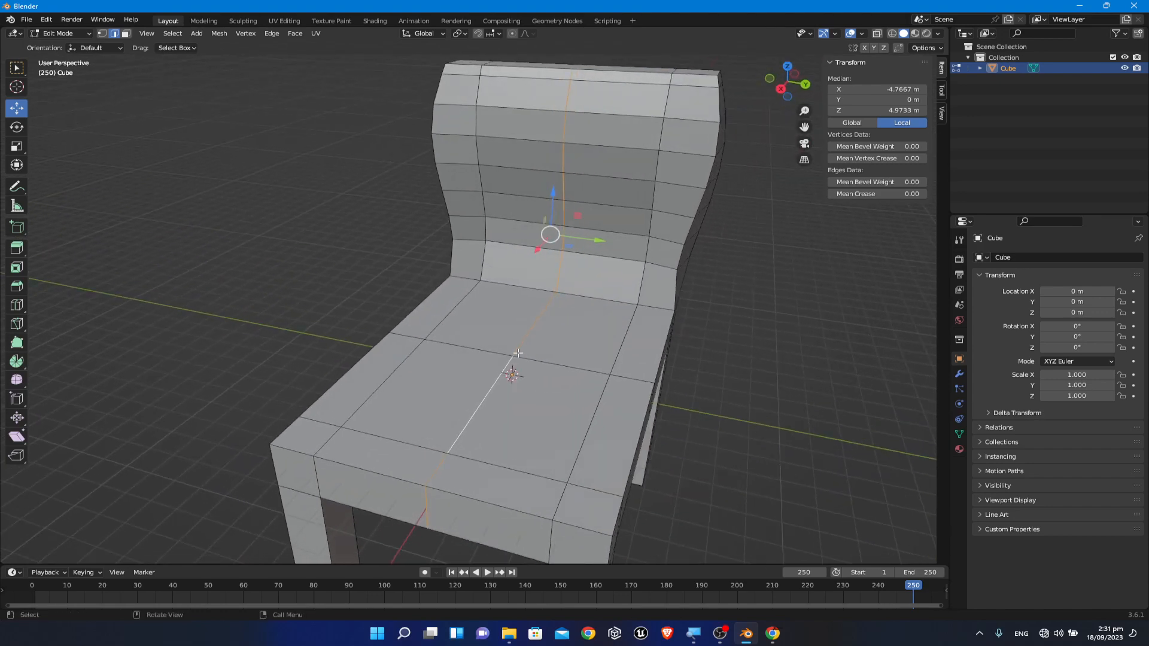
# Step: Select the cross edges of one seat and backrest column individually, from mid-seat up the backrest, and clear the selection
pyautogui.click(462, 346)
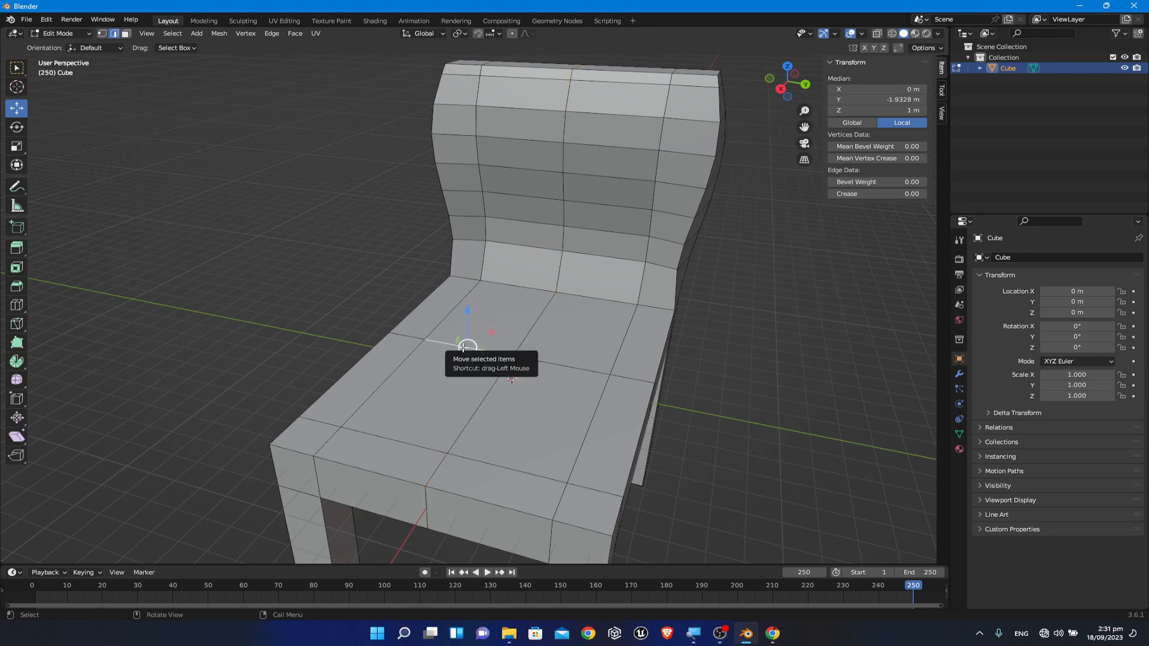
pyautogui.keyDown('shift'); pyautogui.click(507, 286); pyautogui.keyUp('shift')
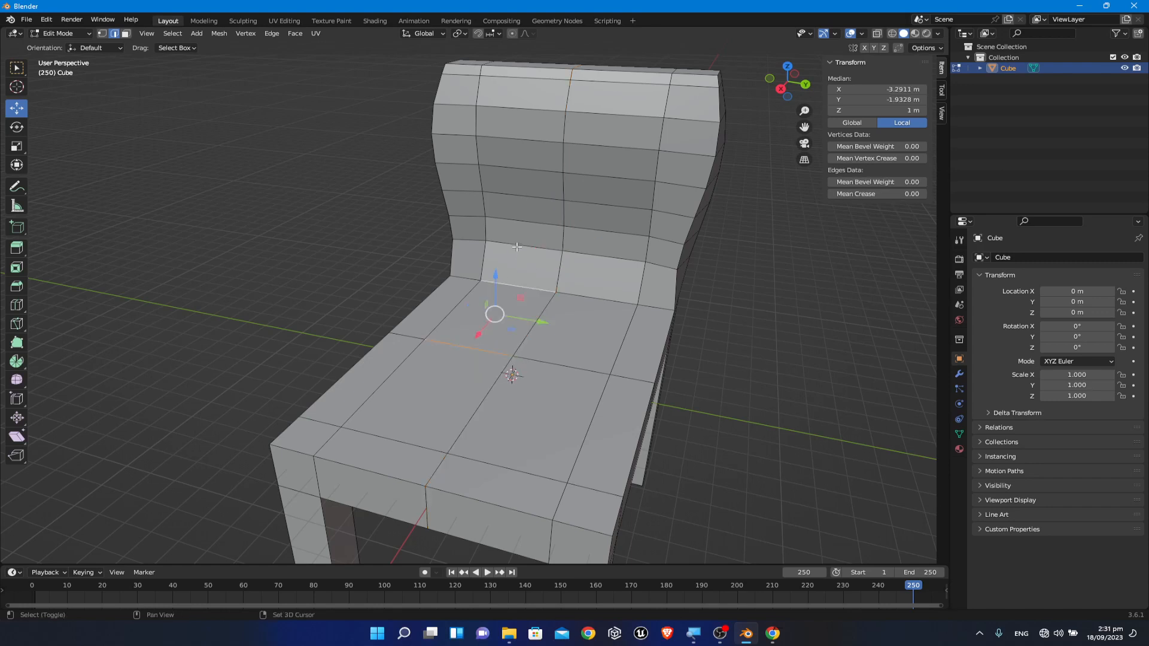
pyautogui.keyDown('shift'); pyautogui.click(517, 247); pyautogui.keyUp('shift')
pyautogui.keyDown('shift'); pyautogui.click(525, 223); pyautogui.keyUp('shift')
pyautogui.keyDown('shift'); pyautogui.click(525, 193); pyautogui.keyUp('shift')
pyautogui.keyDown('shift'); pyautogui.click(527, 168); pyautogui.keyUp('shift')
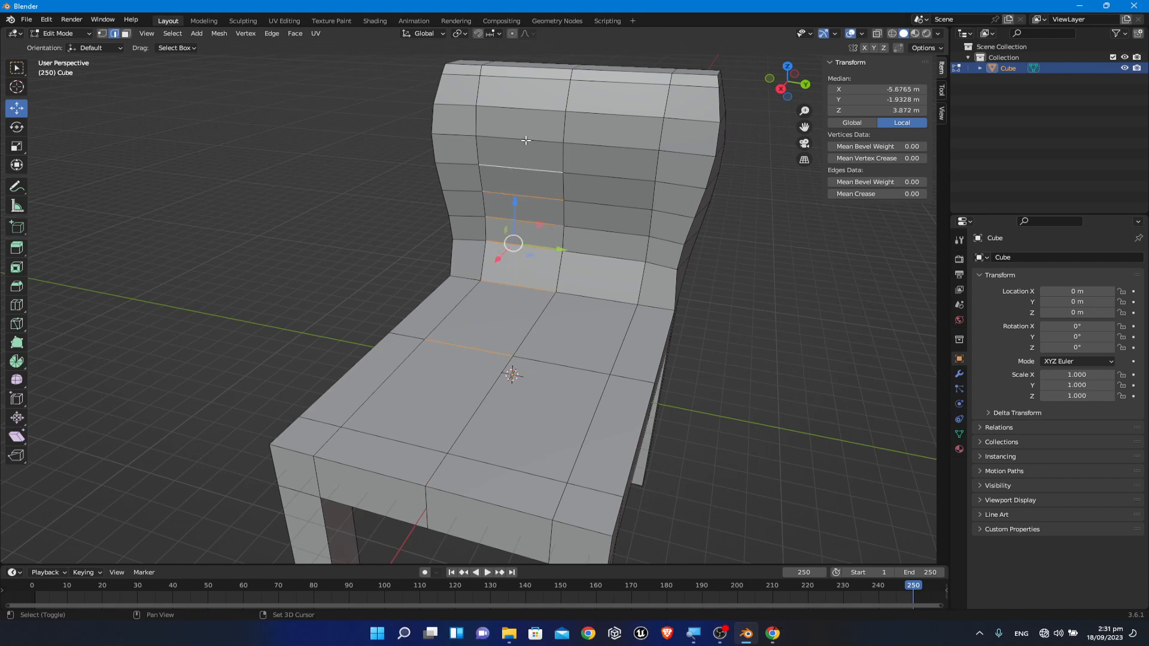
pyautogui.keyDown('shift'); pyautogui.click(527, 141); pyautogui.keyUp('shift')
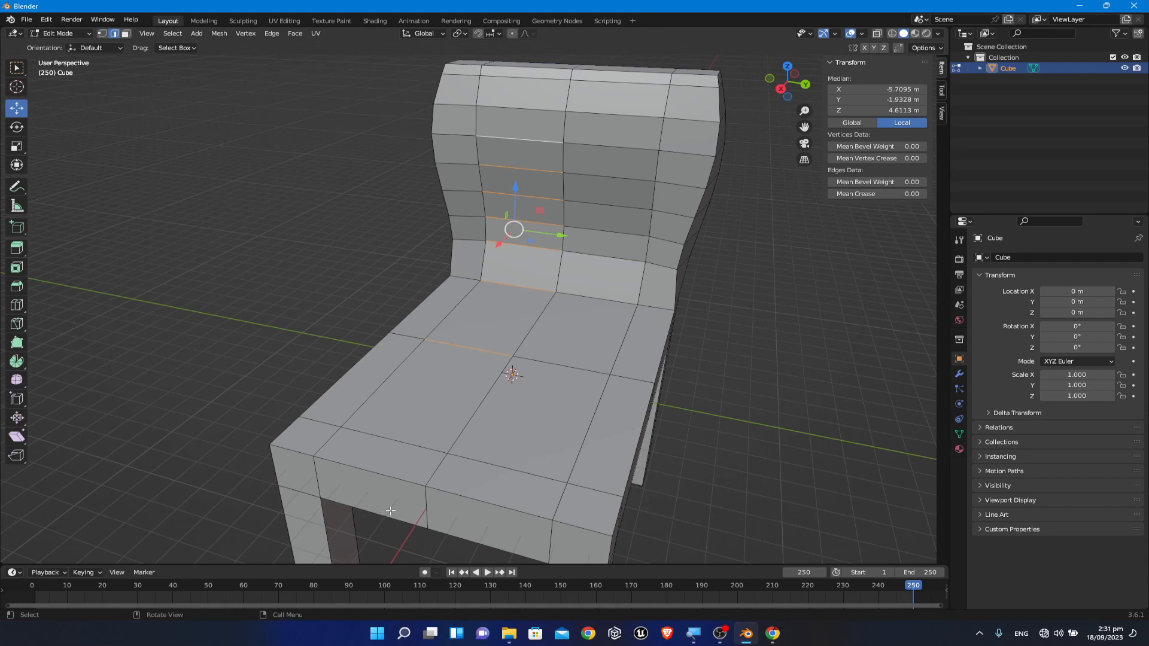
pyautogui.click(787, 441)
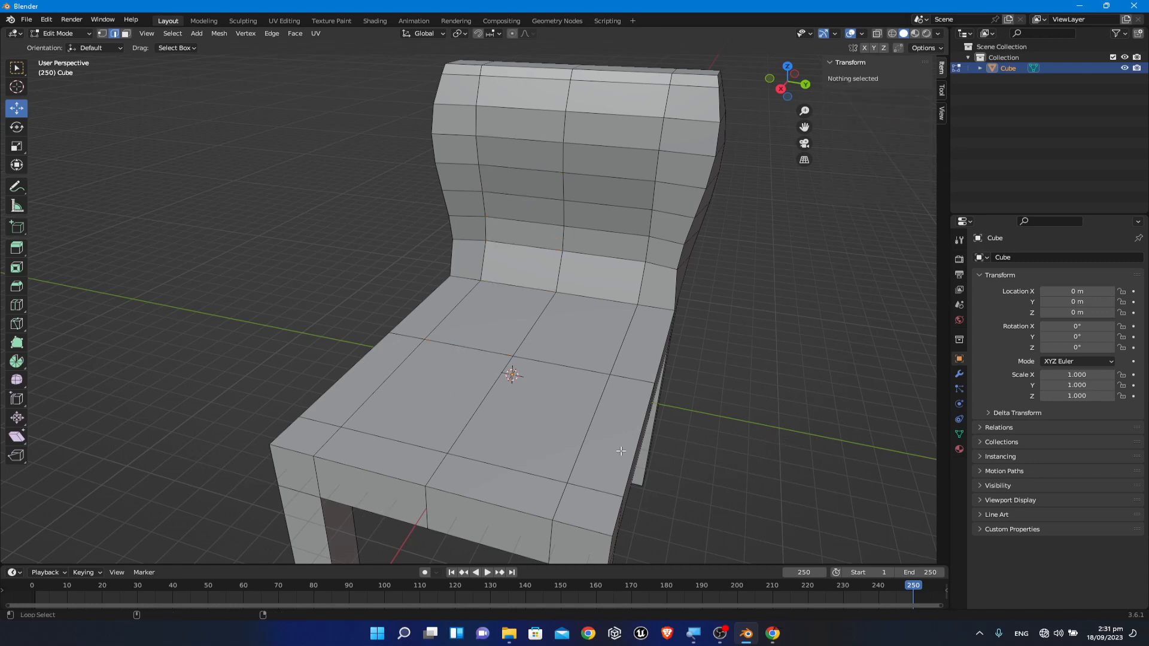
# Step: Select a single cross edge near the seat's front, add the edge loop across mid-seat, and clear the selection
pyautogui.keyDown('alt'); pyautogui.click(400, 441); pyautogui.keyUp('alt')
pyautogui.click(809, 481)
pyautogui.click(395, 441)
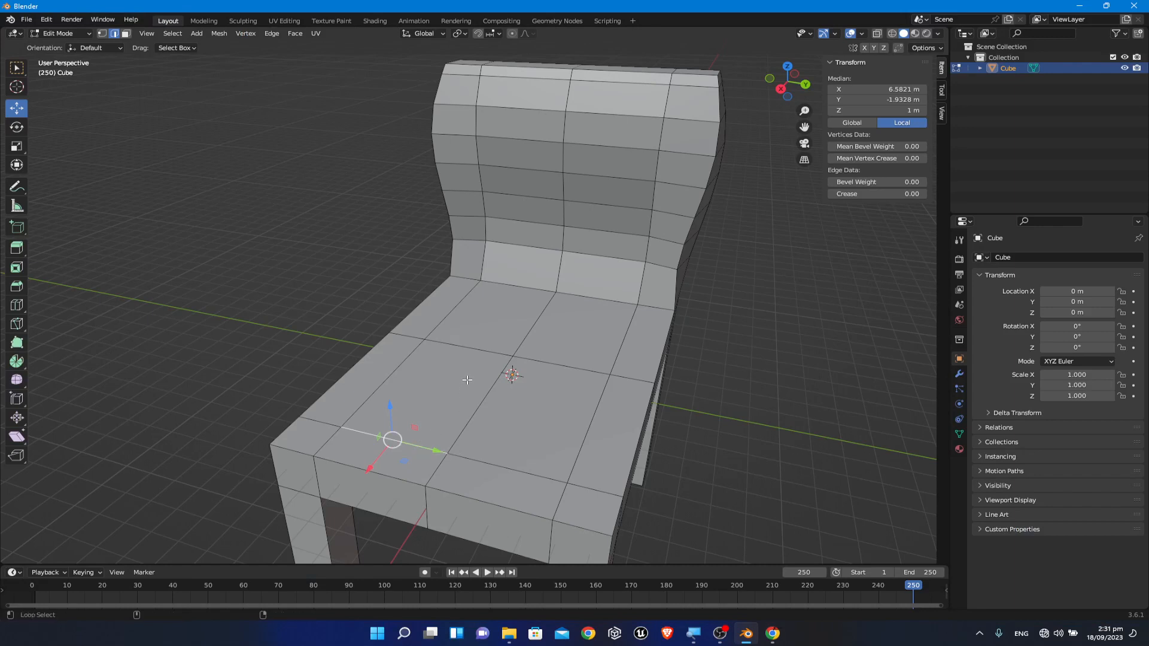
pyautogui.keyDown('alt'); pyautogui.click(480, 349); pyautogui.keyUp('alt')
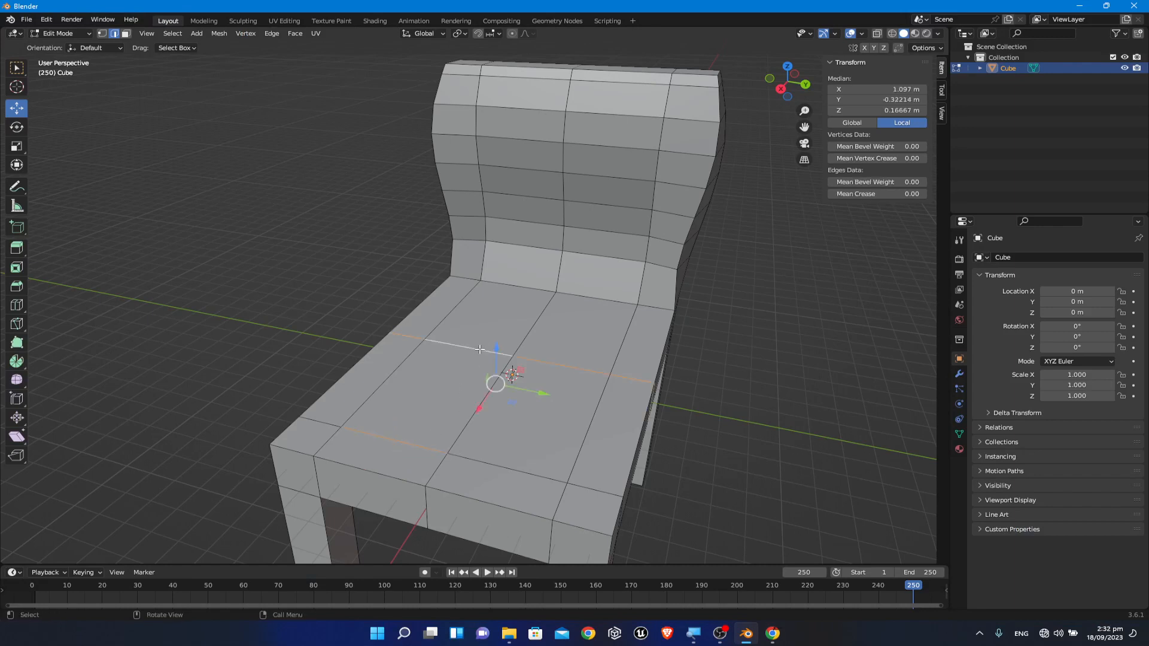
pyautogui.click(772, 390)
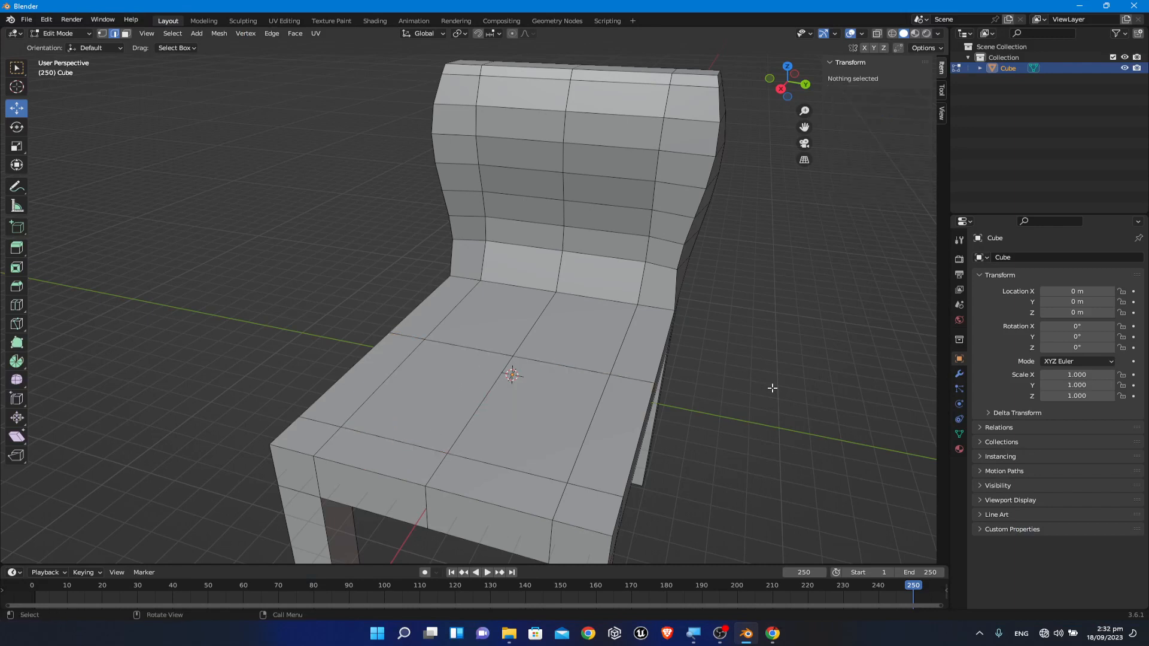
# Step: Practise selecting the whole edge loop across the seat near its front edge, clearing the selection after each try
pyautogui.keyDown('ctrl'); pyautogui.click(395, 440); pyautogui.keyUp('ctrl')
pyautogui.click(766, 416)
pyautogui.keyDown('ctrl'); pyautogui.click(398, 441); pyautogui.keyUp('ctrl')
pyautogui.click(747, 441)
pyautogui.keyDown('alt'); pyautogui.click(424, 448); pyautogui.keyUp('alt')
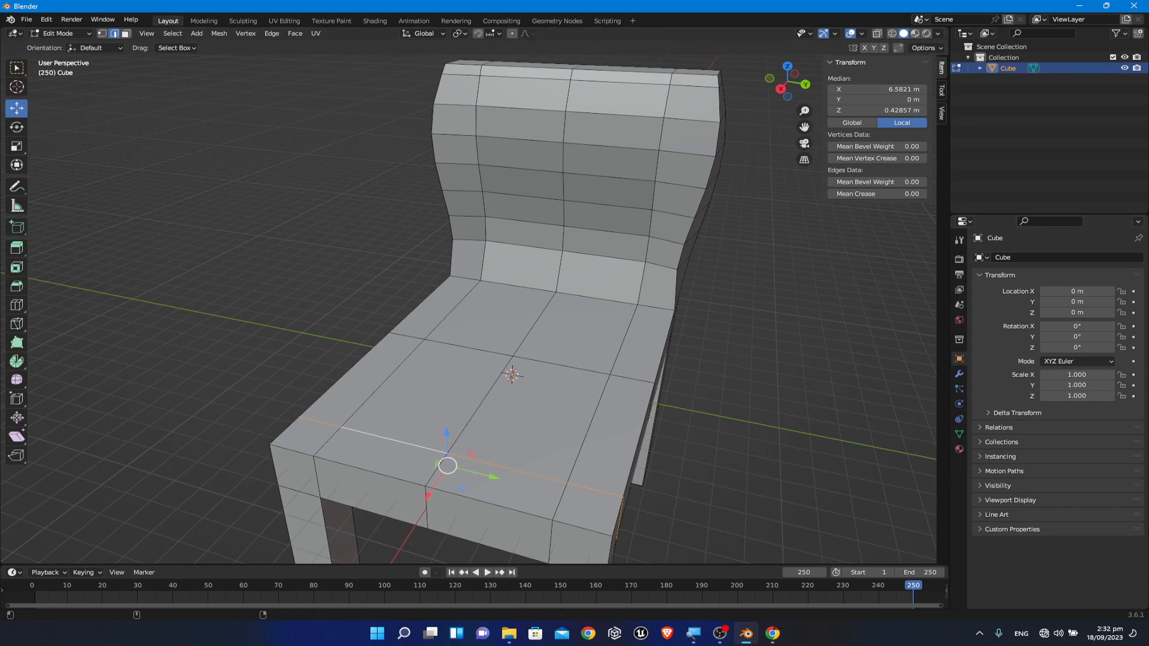
pyautogui.click(786, 428)
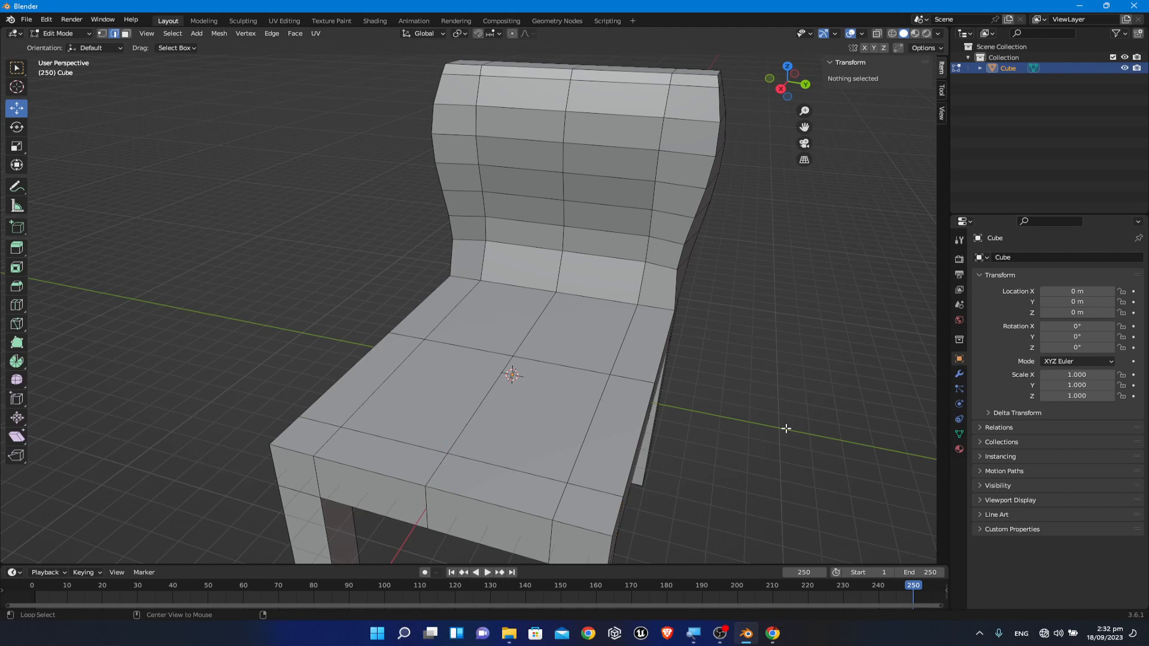
pyautogui.keyDown('alt'); pyautogui.click(367, 435); pyautogui.keyUp('alt')
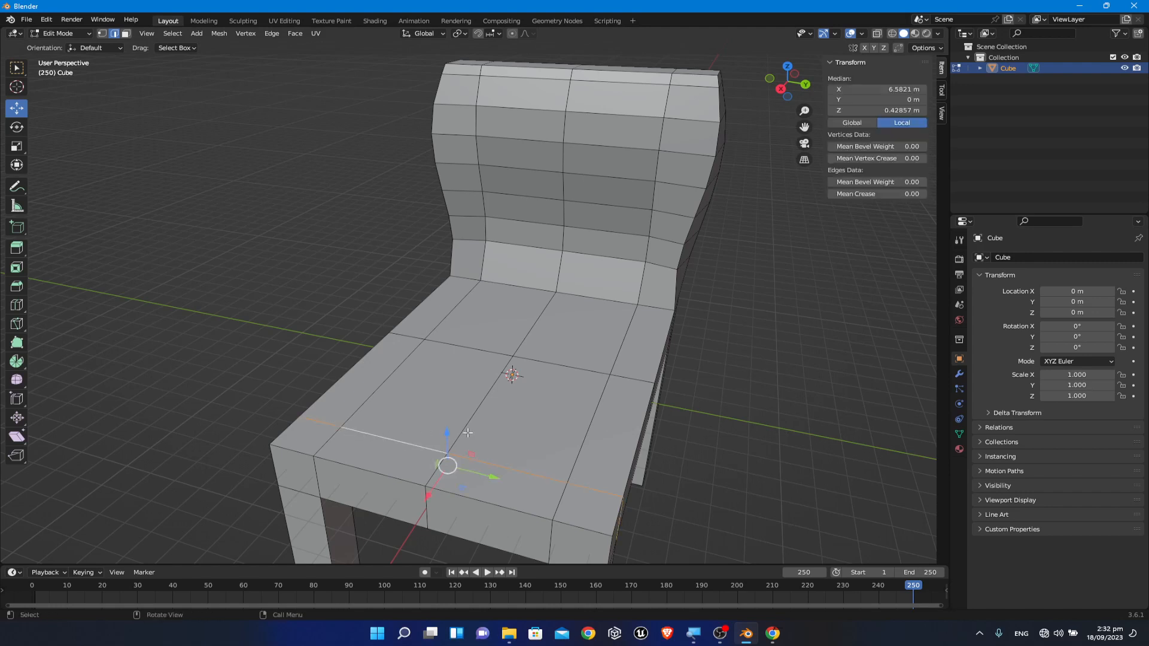
pyautogui.click(753, 440)
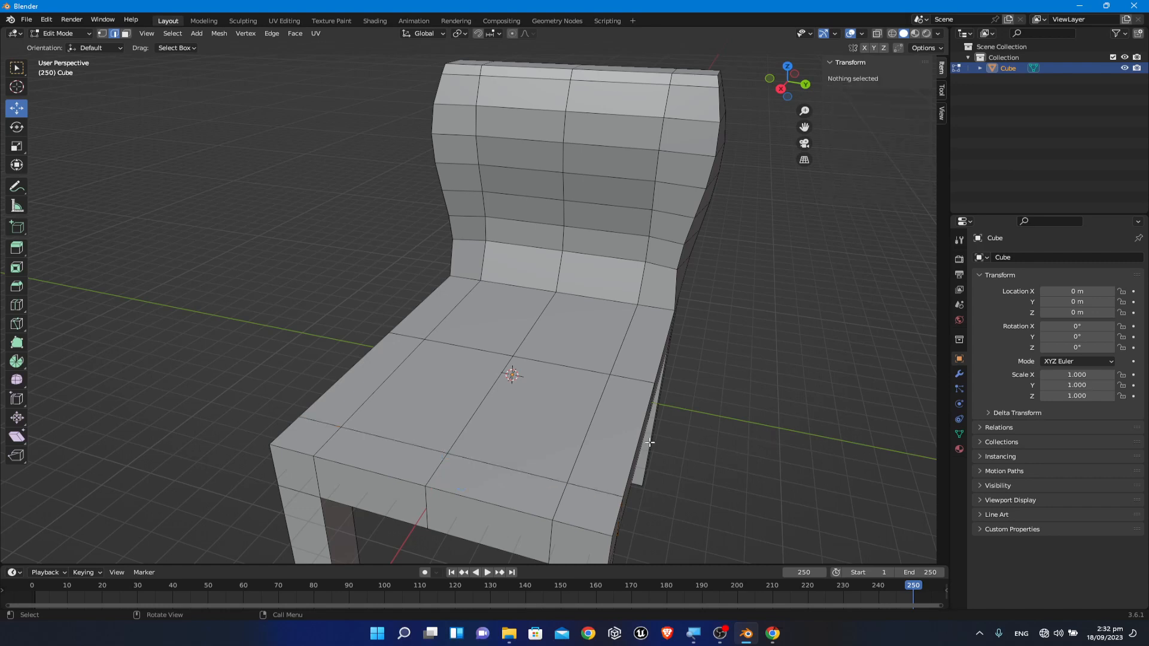
pyautogui.keyDown('alt'); pyautogui.click(413, 445); pyautogui.keyUp('alt')
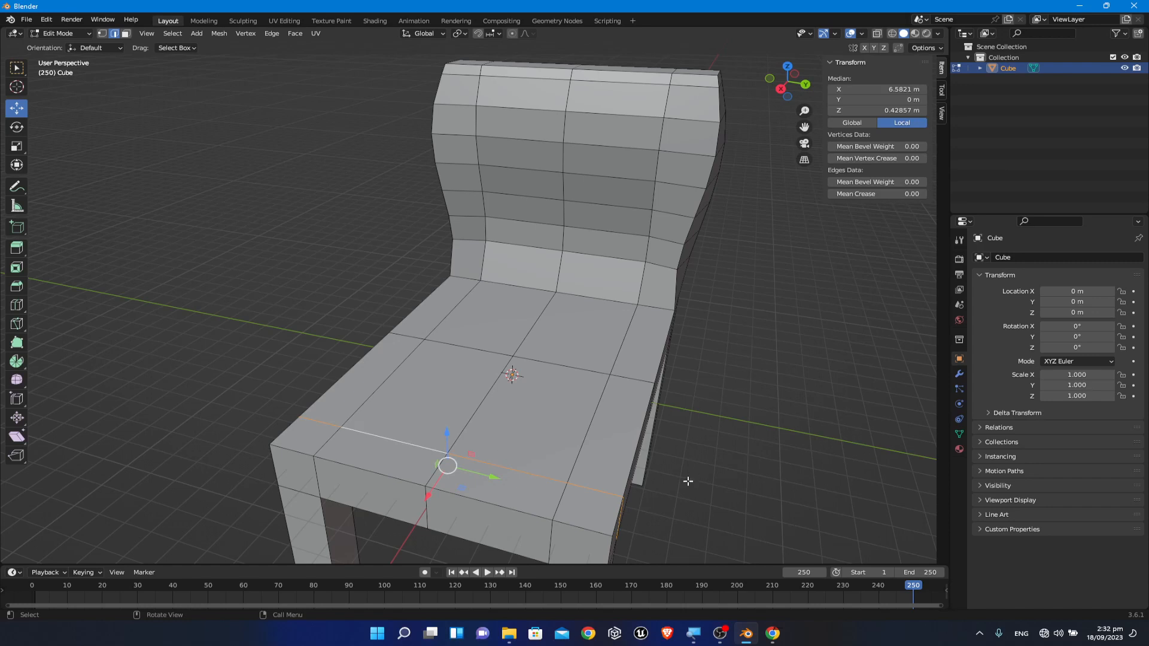
pyautogui.click(732, 432)
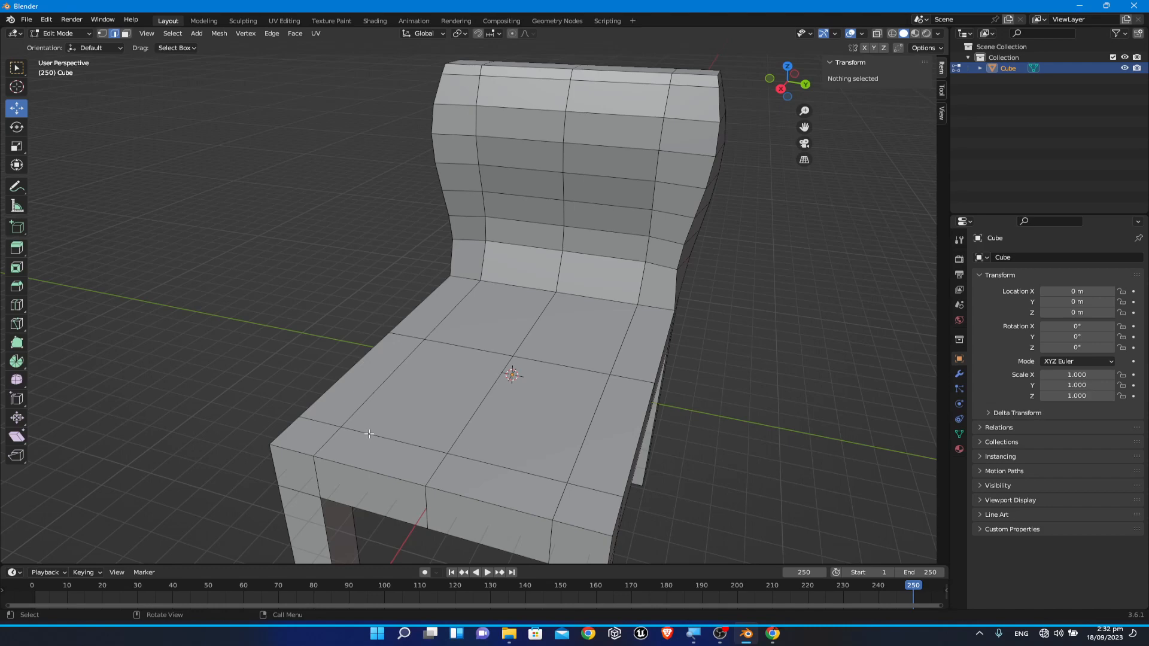
# Step: Switch to OBS to check the recording status and return to Blender
pyautogui.click(721, 636)
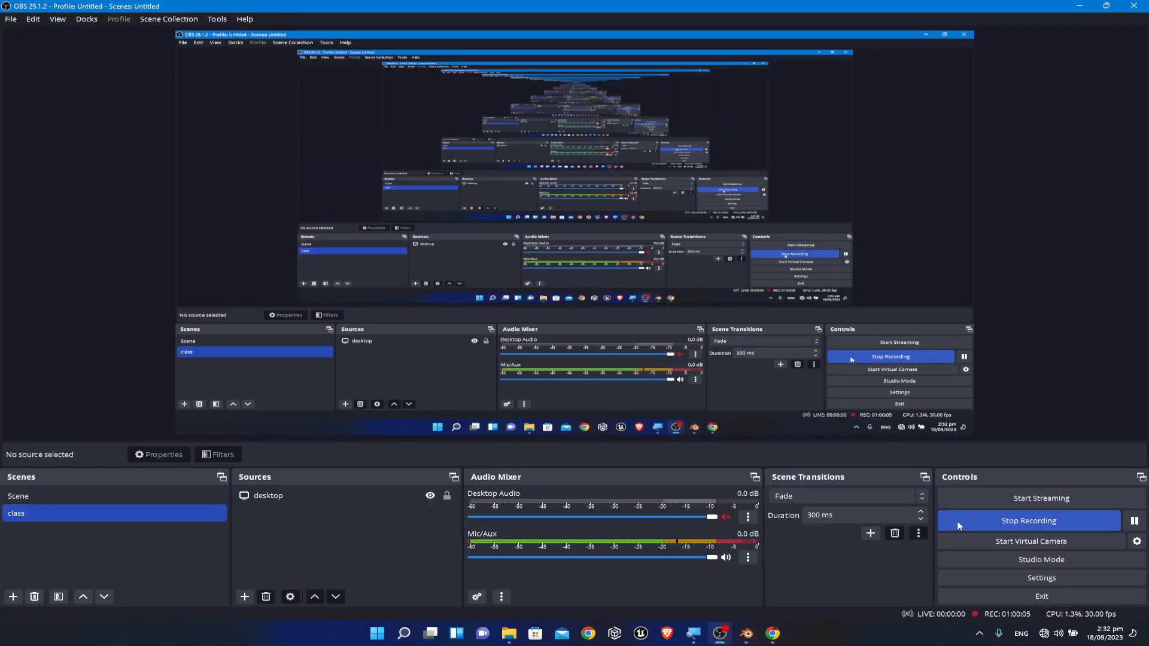
pyautogui.click(746, 633)
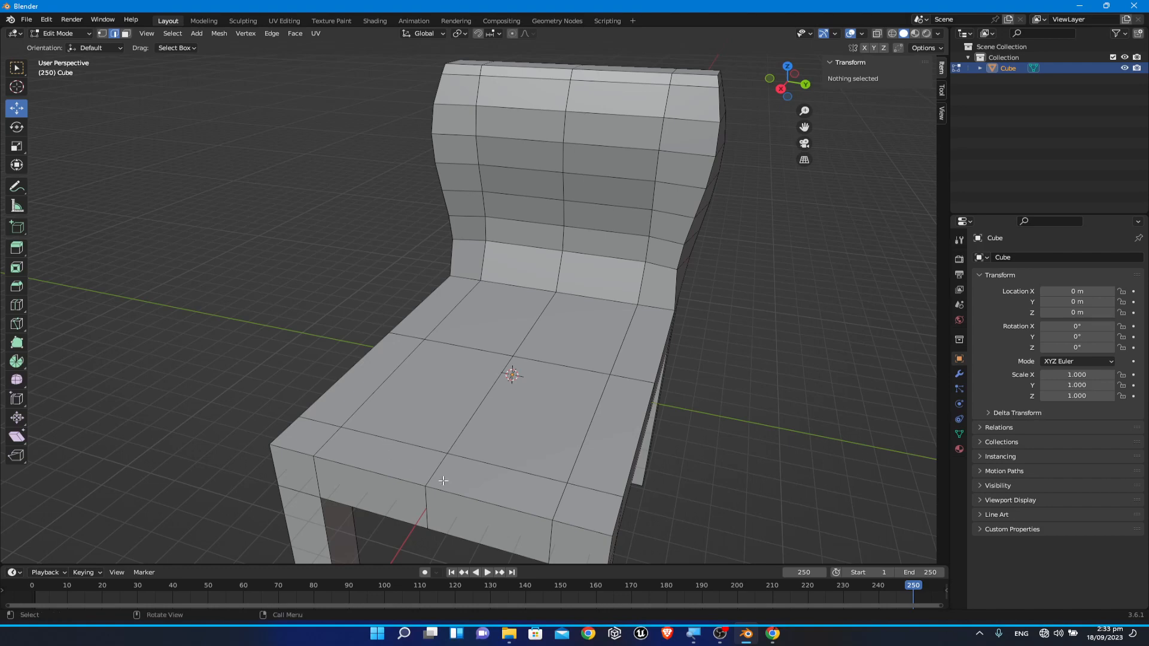
# Step: Select the three short inner edges on top of the backrest and raise them slightly along Z
pyautogui.moveTo(751, 413); pyautogui.dragTo(639, 362, button='middle')
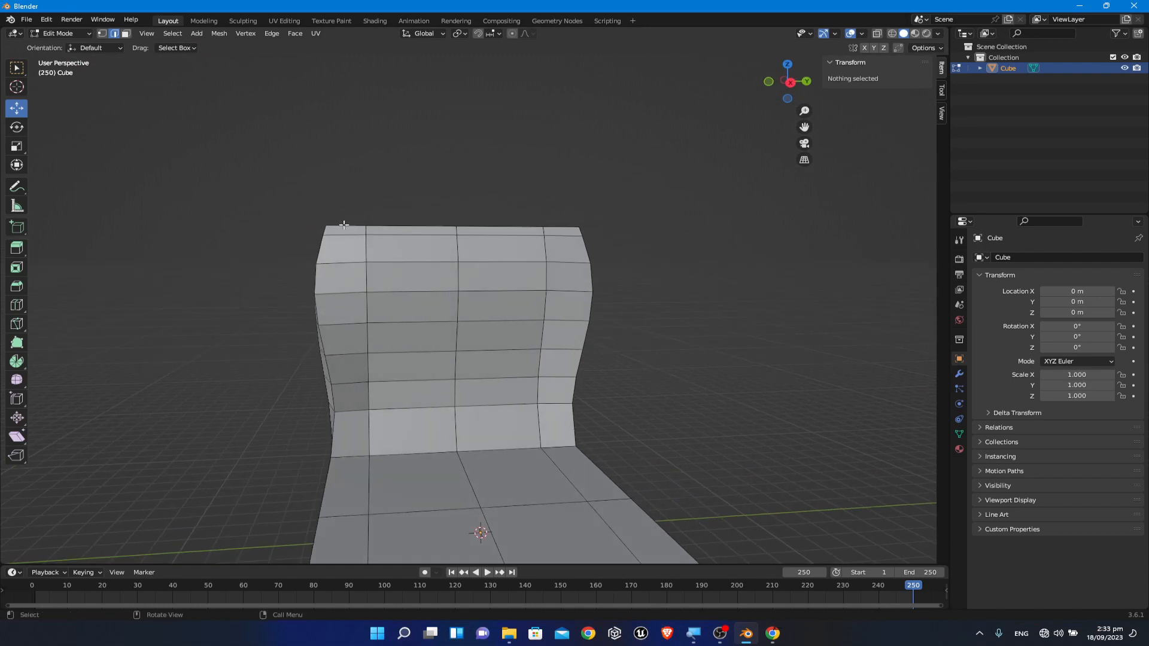
pyautogui.moveTo(625, 258)
pyautogui.mouseDown(button='middle')
pyautogui.moveTo(640, 253)
pyautogui.moveTo(623, 246)
pyautogui.mouseUp(button='middle')
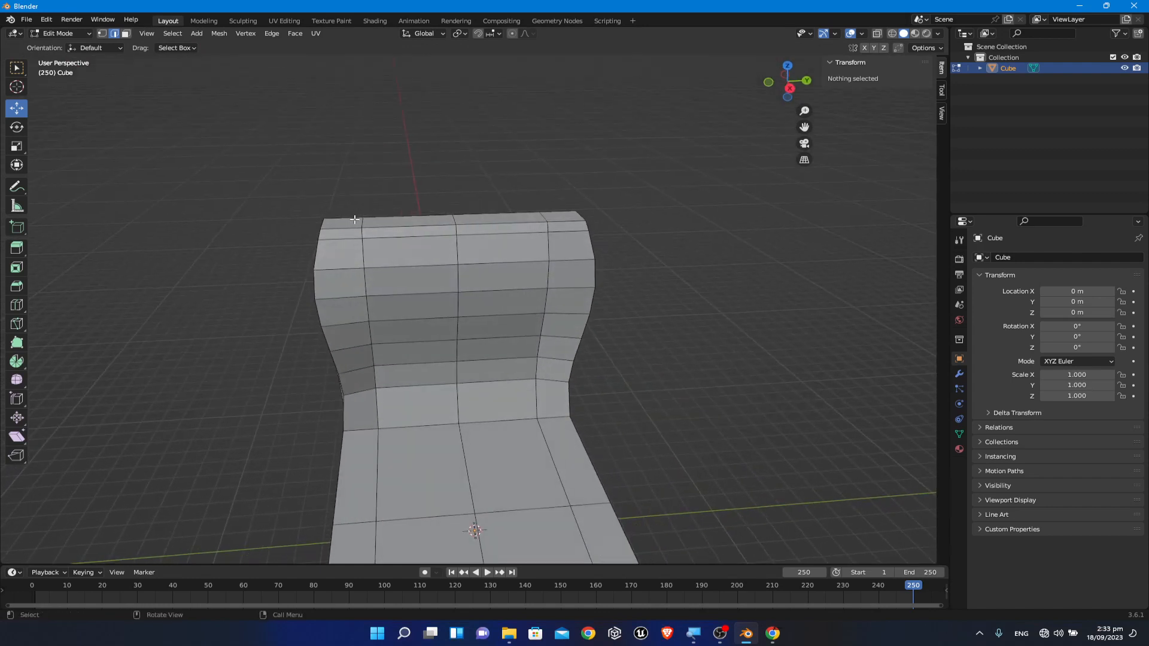
pyautogui.click(362, 223)
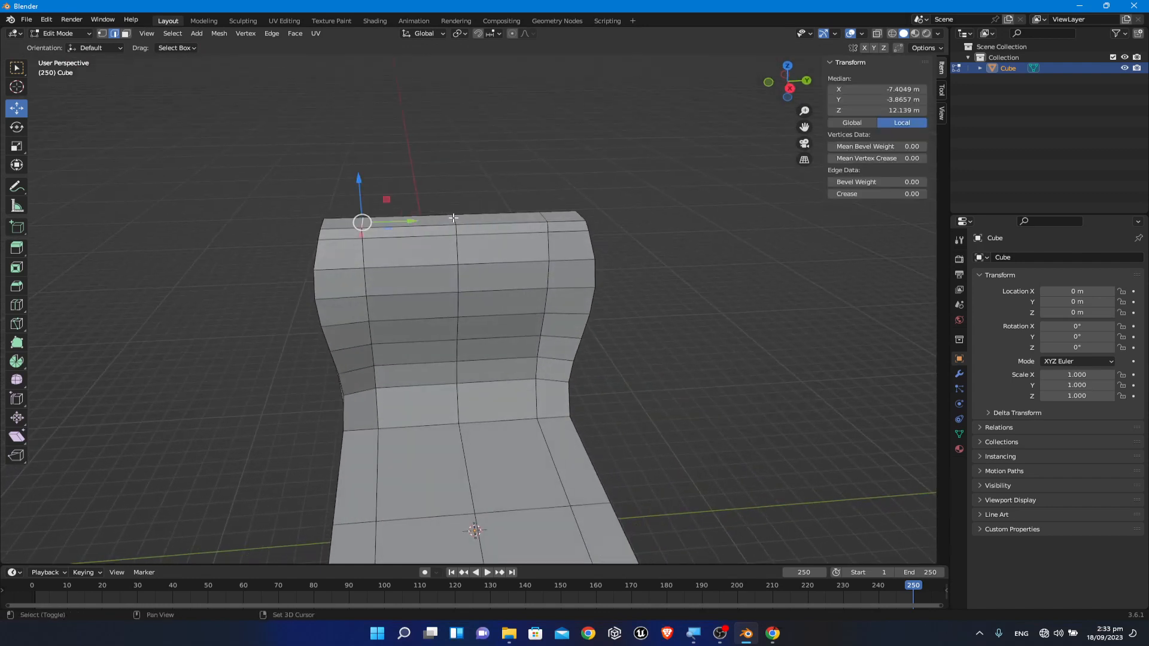
pyautogui.keyDown('shift'); pyautogui.click(456, 220); pyautogui.keyUp('shift')
pyautogui.keyDown('shift'); pyautogui.click(543, 215); pyautogui.keyUp('shift')
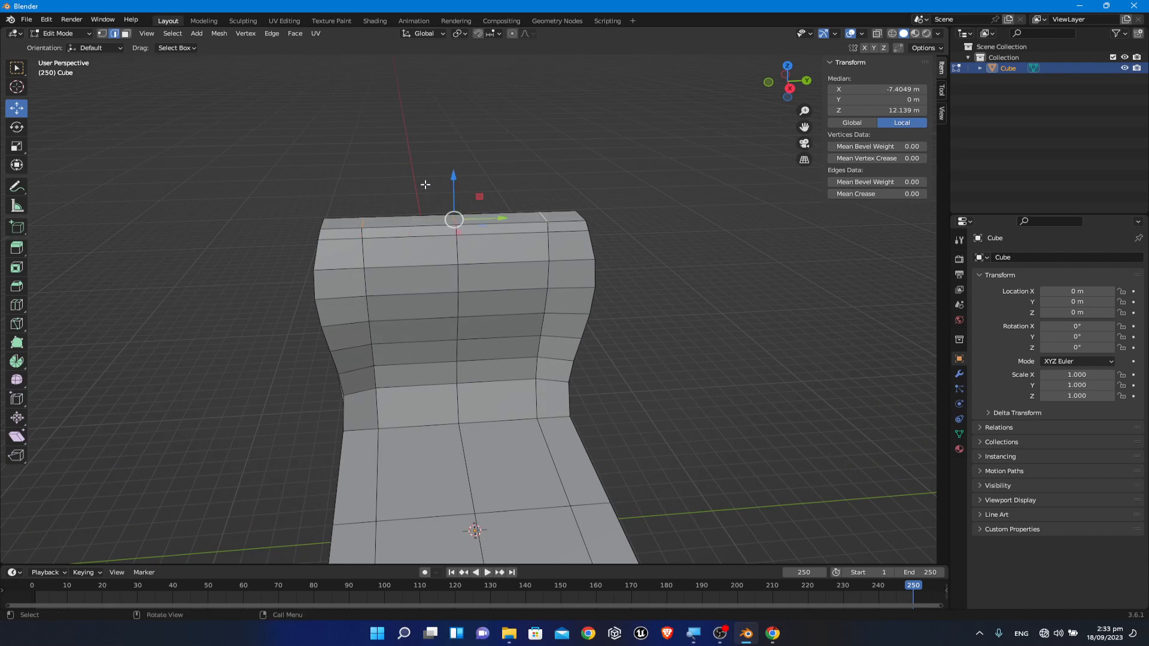
pyautogui.moveTo(452, 179)
pyautogui.mouseDown()
pyautogui.moveTo(453, 159)
pyautogui.moveTo(456, 186)
pyautogui.mouseUp()
# Step: Raise only the centre top edge of the backrest by a further 0.33545 m along Z and clear the selection
pyautogui.click(504, 166)
pyautogui.click(455, 210)
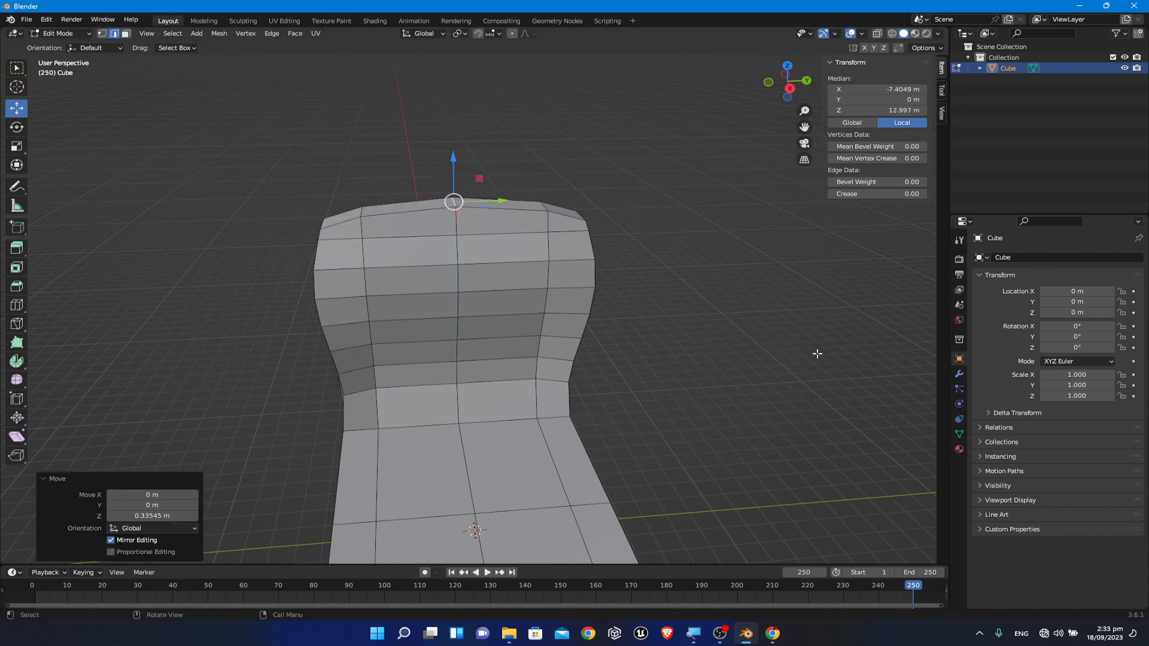
pyautogui.click(706, 329)
# Step: Examine the whole chair and the rounded top of its backrest from several angles and distances
pyautogui.scroll(-2, 723, 397)
pyautogui.moveTo(723, 396); pyautogui.dragTo(651, 355, button='middle')
pyautogui.scroll(-3, 652, 355)
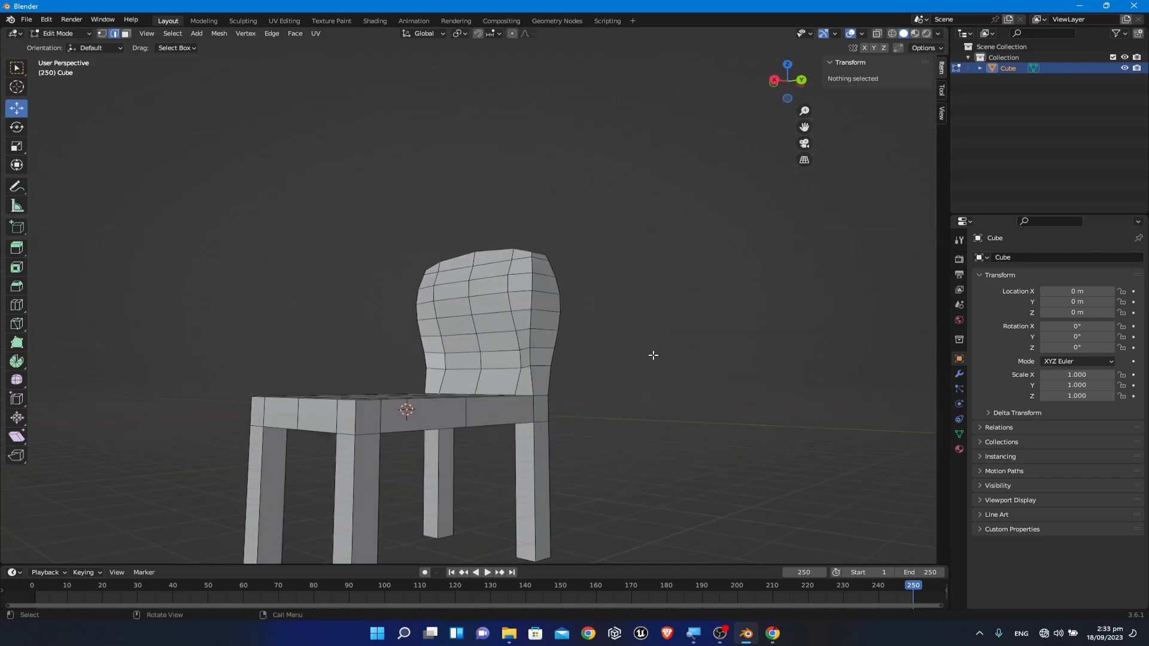
pyautogui.moveTo(583, 372); pyautogui.dragTo(683, 404, button='middle')
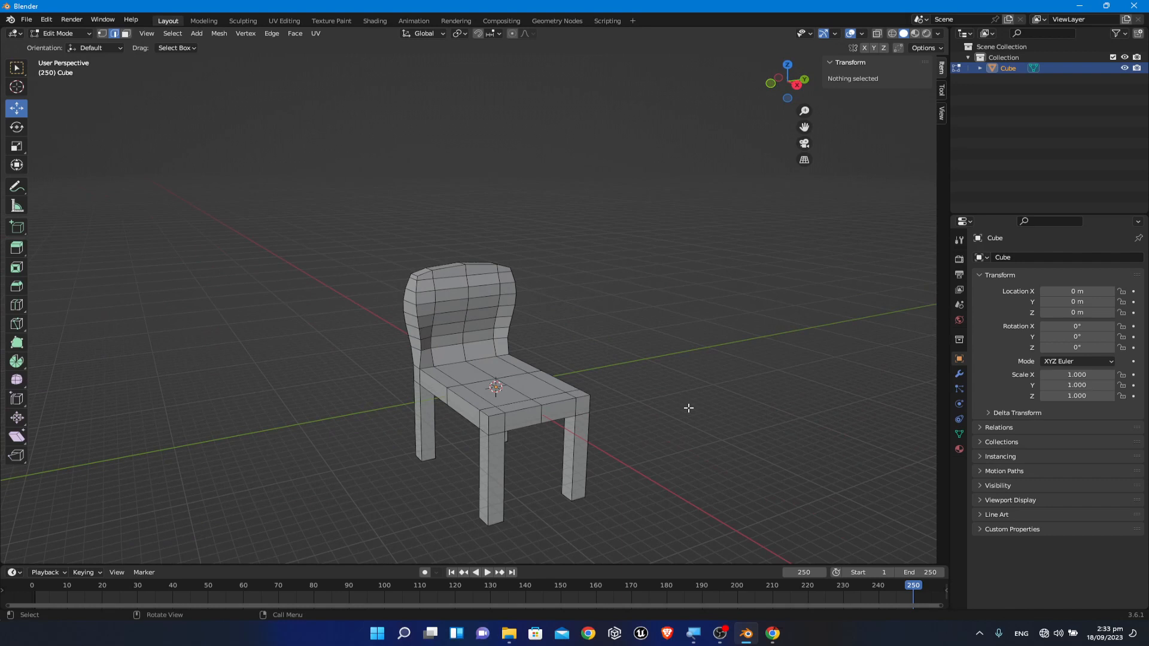
pyautogui.scroll(5, 562, 287)
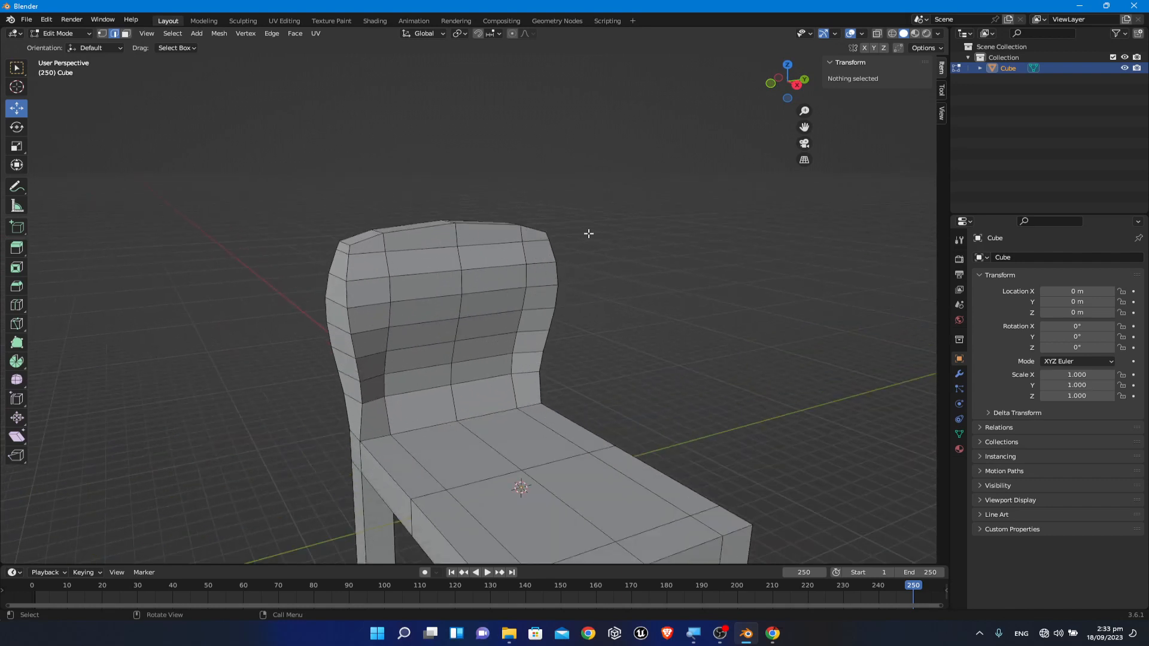
pyautogui.moveTo(587, 233); pyautogui.dragTo(570, 219, button='middle')
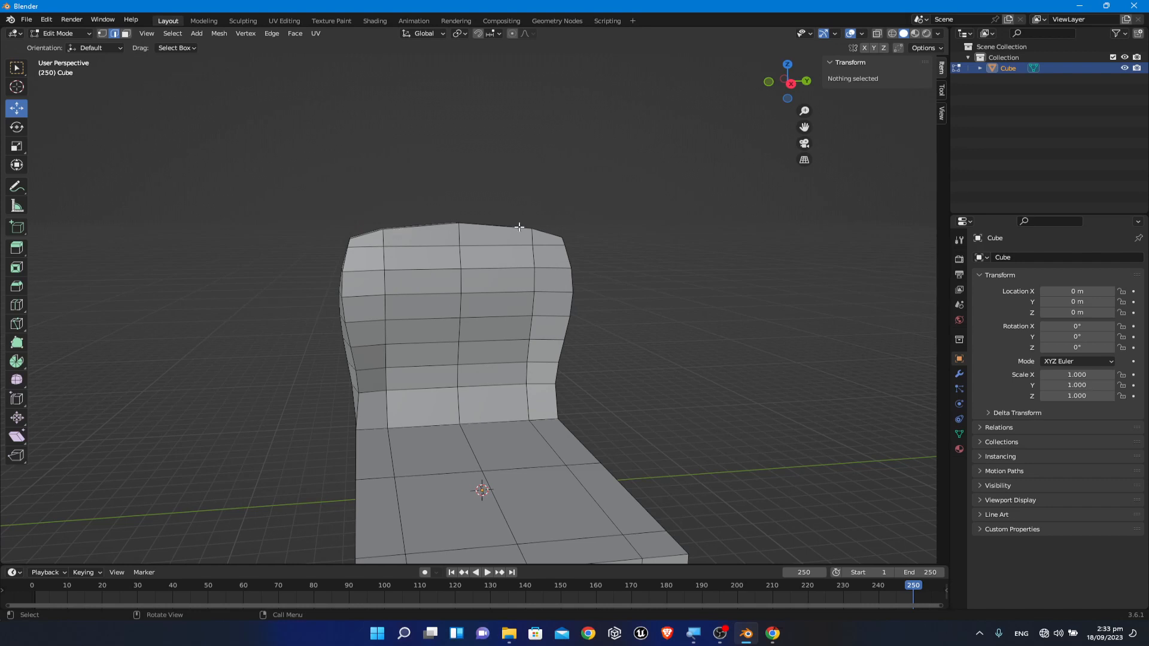
pyautogui.scroll(-5, 811, 333)
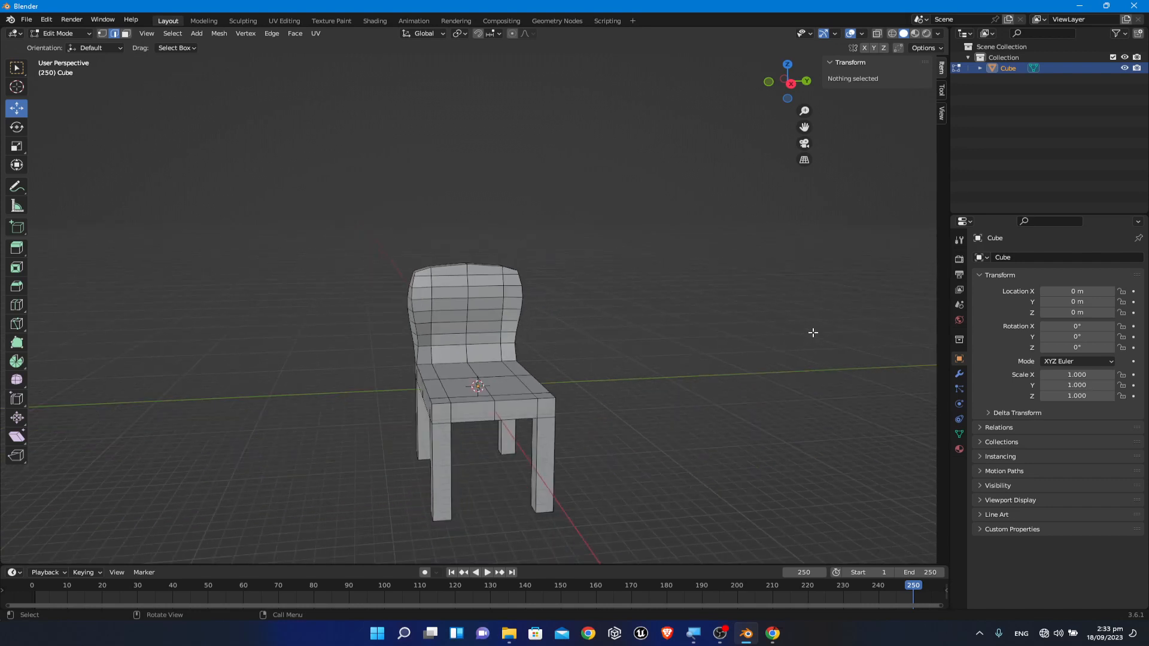
pyautogui.moveTo(812, 332); pyautogui.dragTo(753, 343, button='middle')
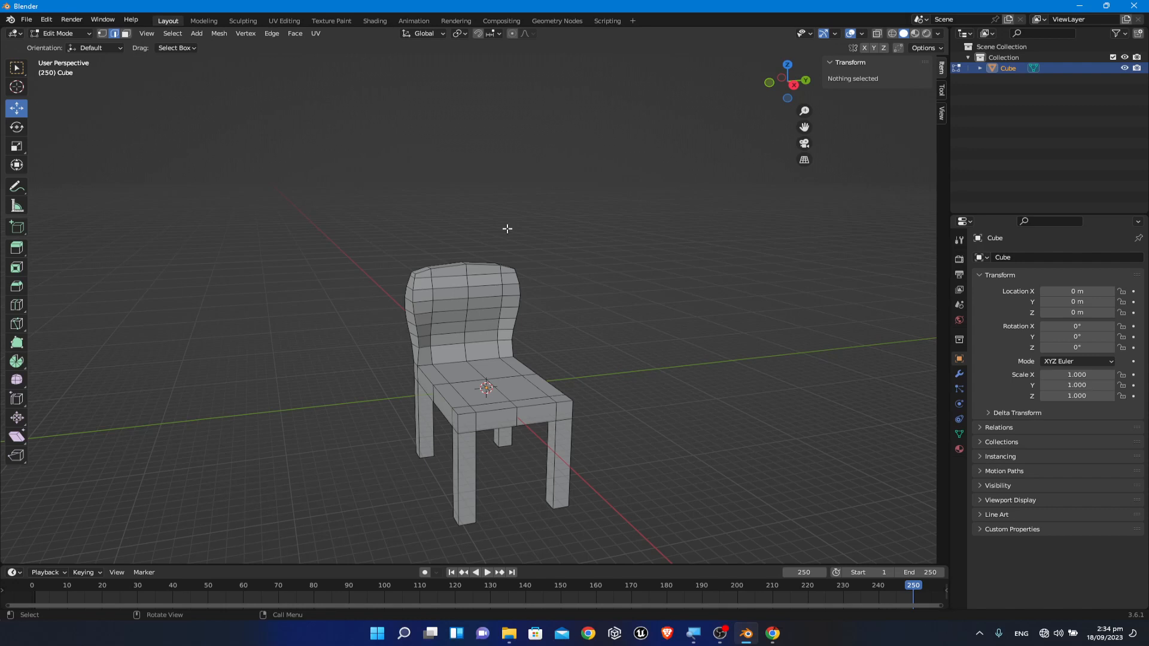
pyautogui.scroll(2, 561, 343)
pyautogui.scroll(-2, 560, 345)
pyautogui.moveTo(559, 345); pyautogui.dragTo(564, 341, button='middle')
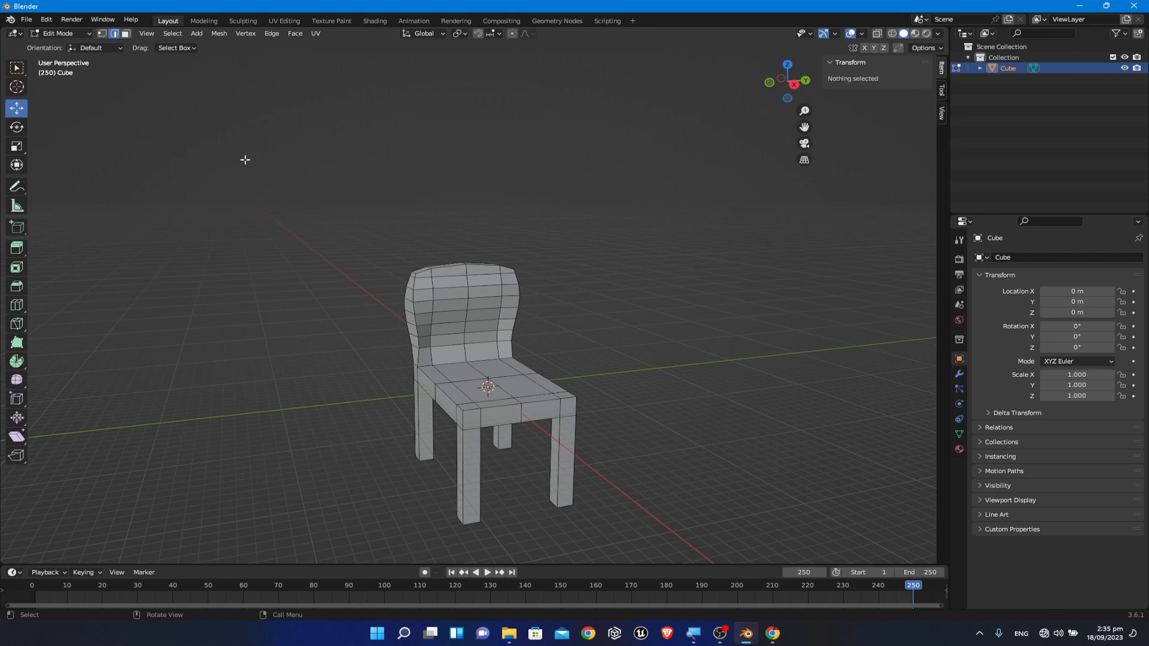
pyautogui.scroll(6, 469, 275)
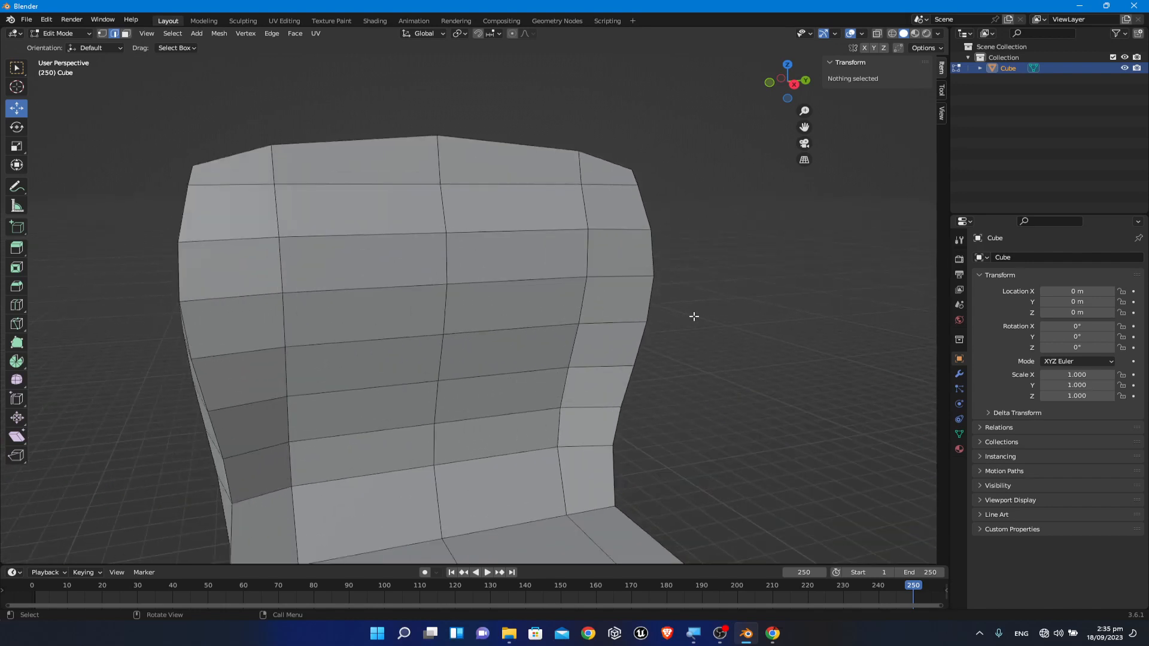
pyautogui.scroll(-2, 693, 319)
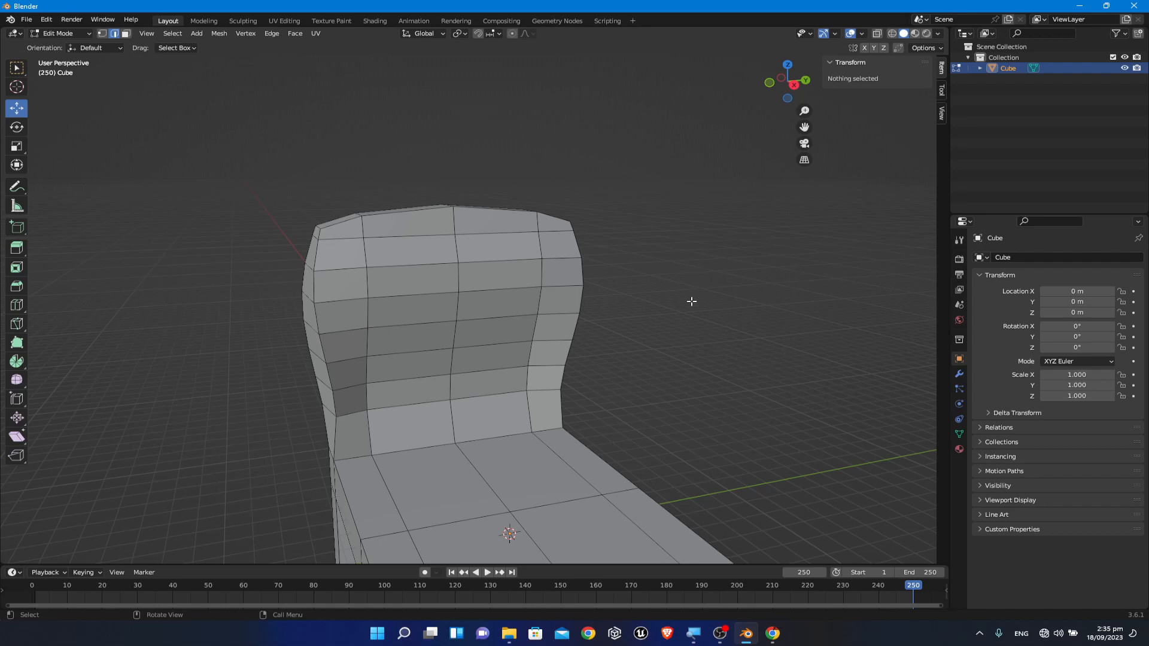
# Step: Select the horizontal edge loop around the middle of the backrest
pyautogui.scroll(1, 381, 257)
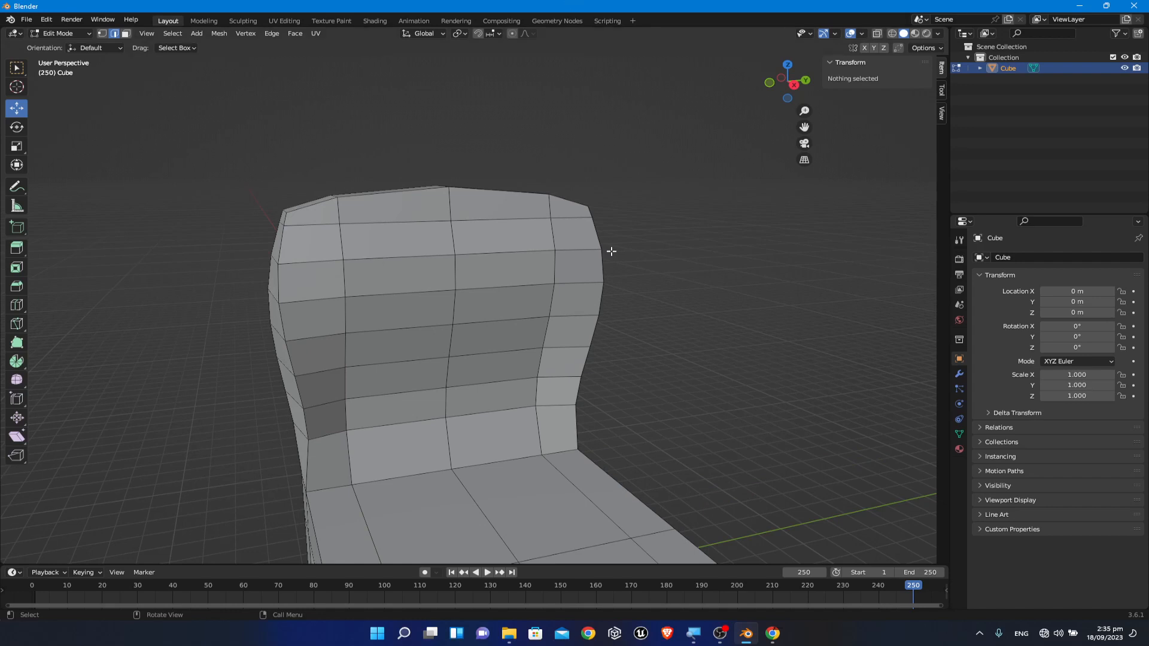
pyautogui.click(420, 328)
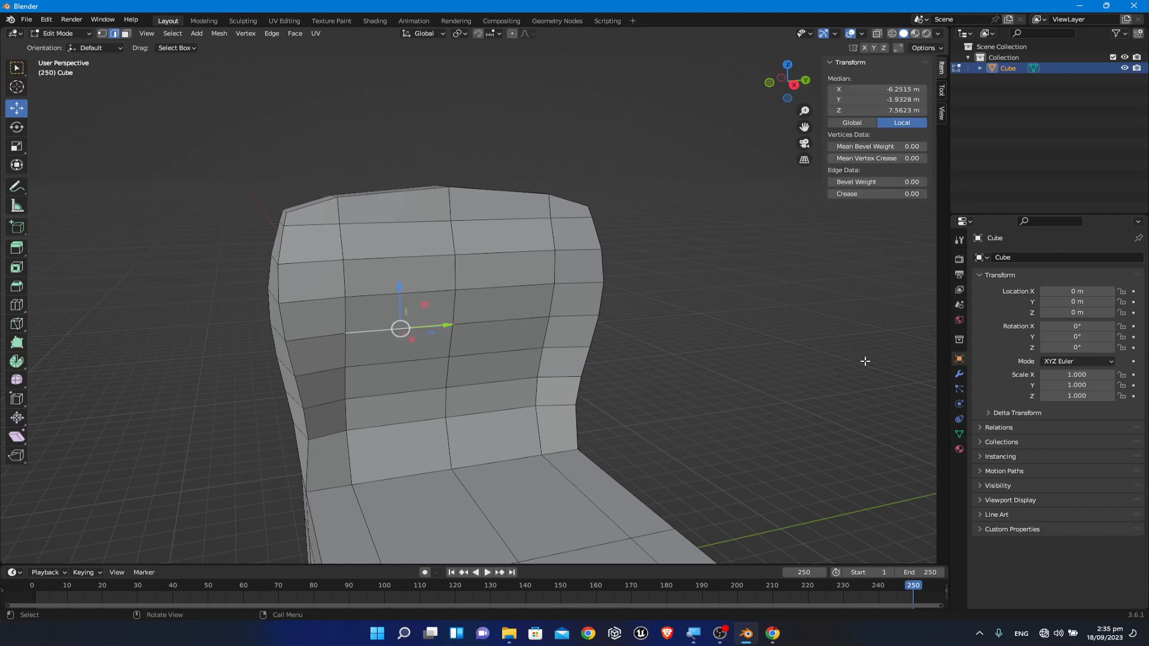
pyautogui.hotkey('alt', 'a')
pyautogui.keyDown('alt'); pyautogui.click(395, 330); pyautogui.keyUp('alt')
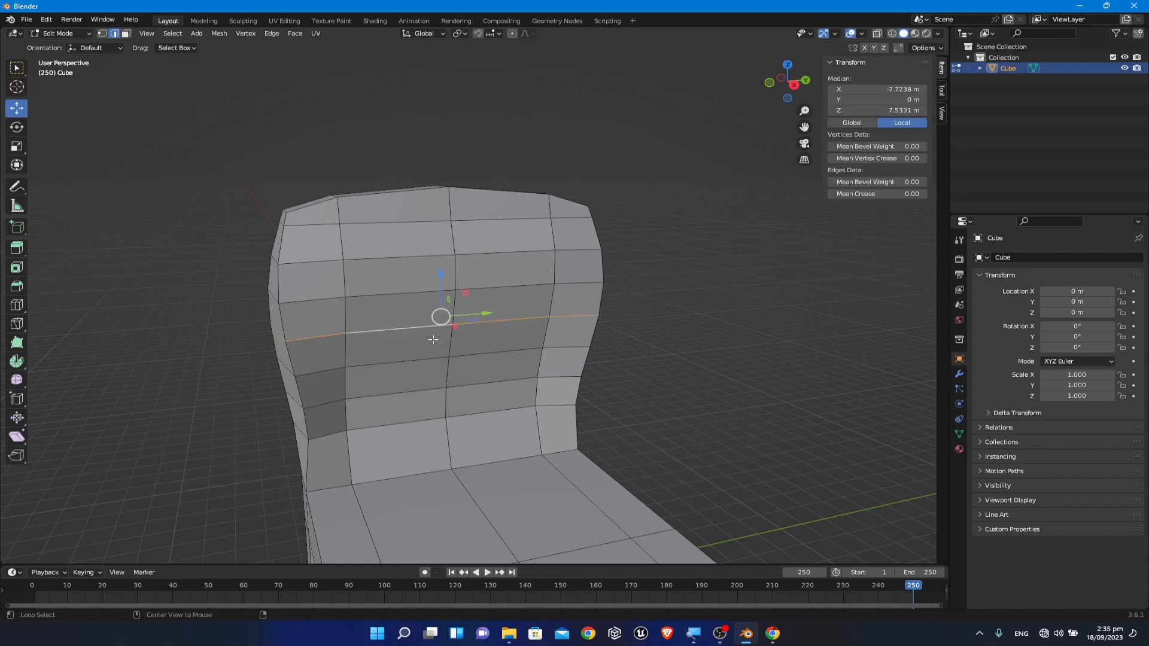
pyautogui.moveTo(432, 339); pyautogui.dragTo(778, 387, button='middle')
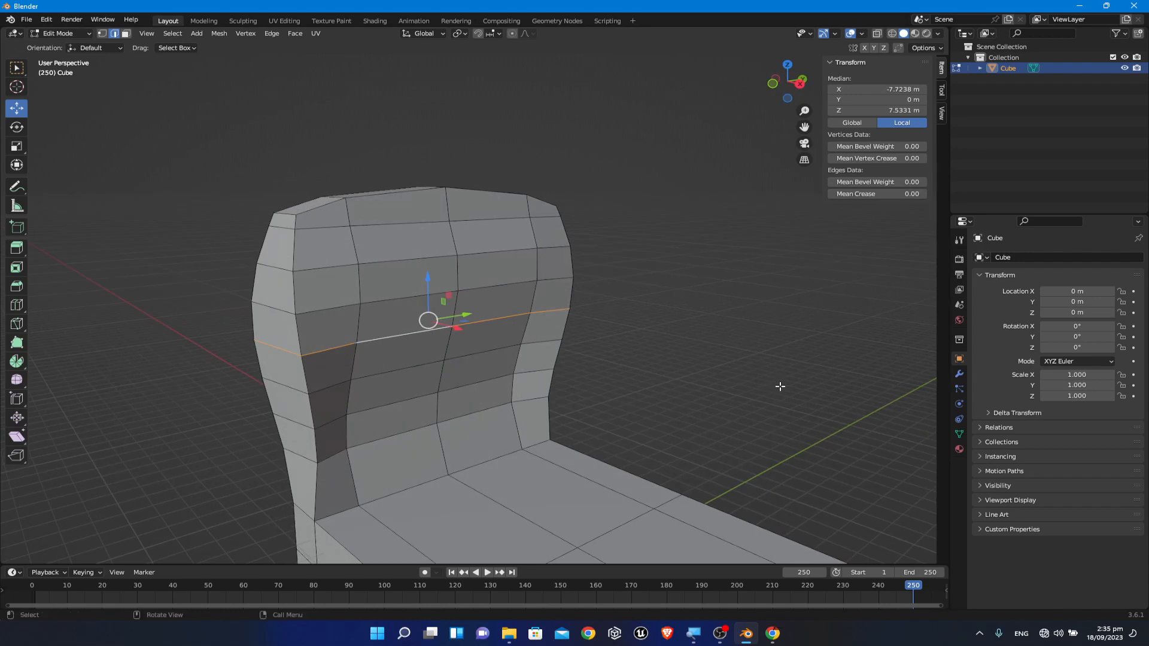
pyautogui.scroll(2, 731, 380)
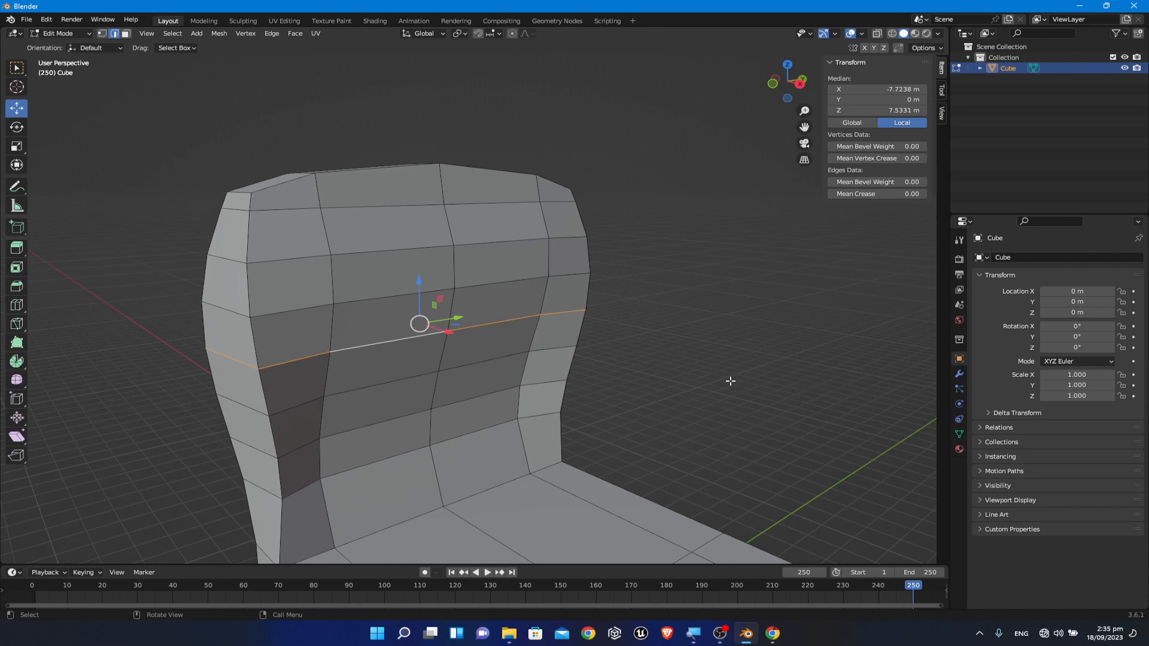
# Step: Try deleting the selected backrest loop as Edges and undo the deletion
pyautogui.press('x')
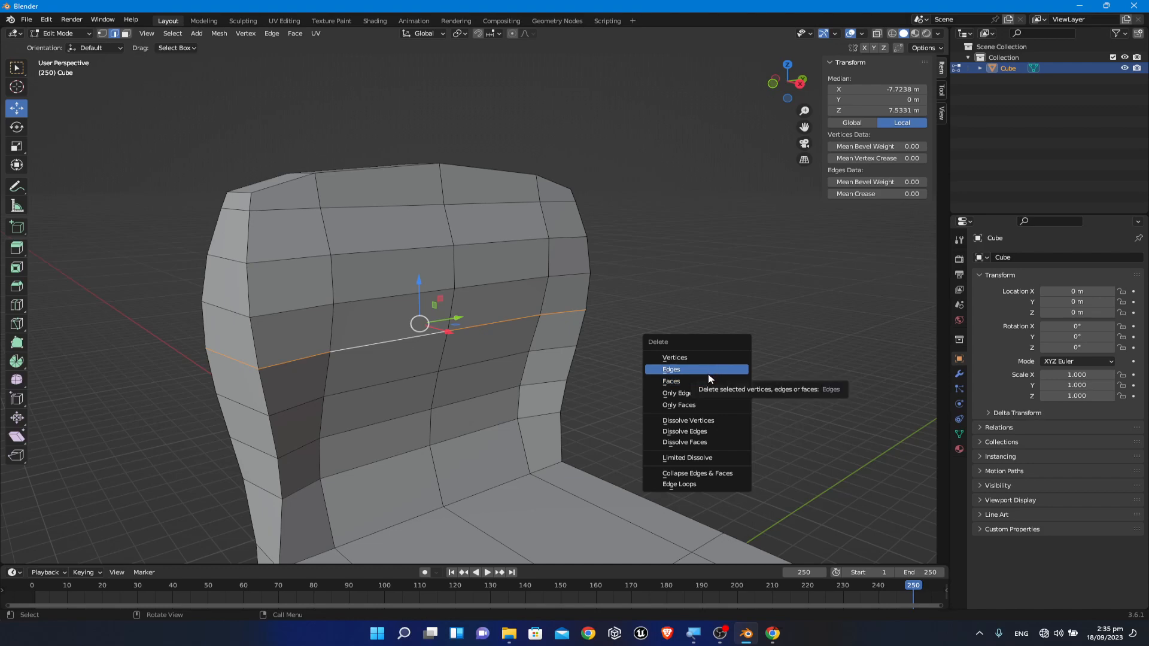
pyautogui.click(709, 373)
pyautogui.moveTo(777, 375); pyautogui.dragTo(707, 365, button='middle')
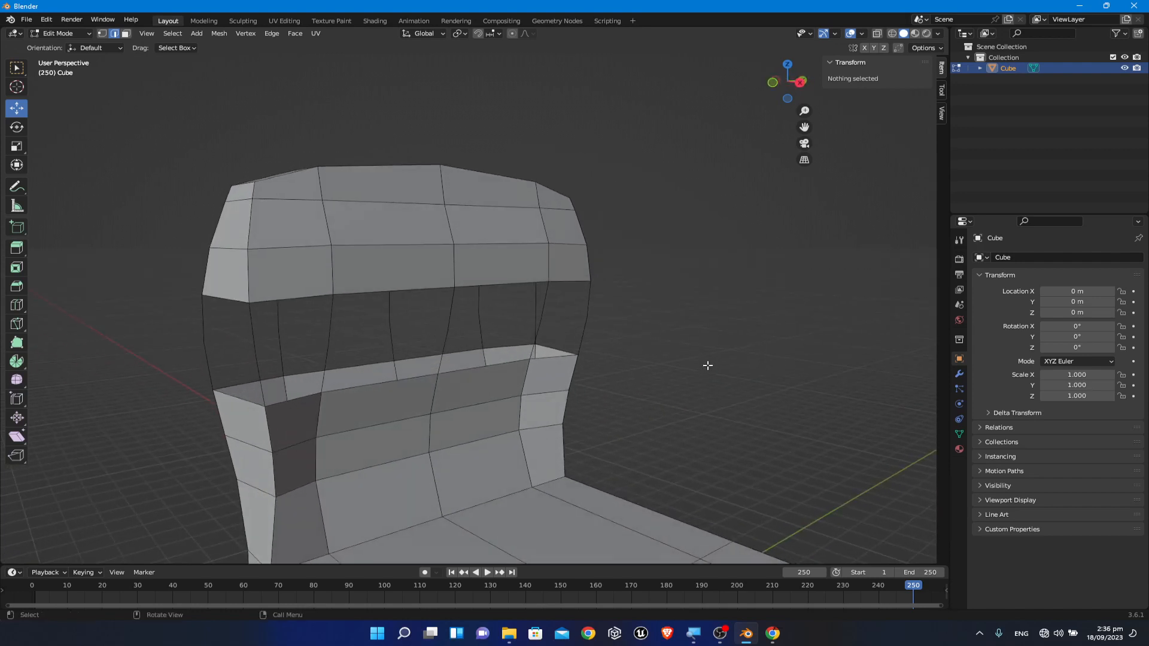
pyautogui.hotkey('ctrl', 'z')
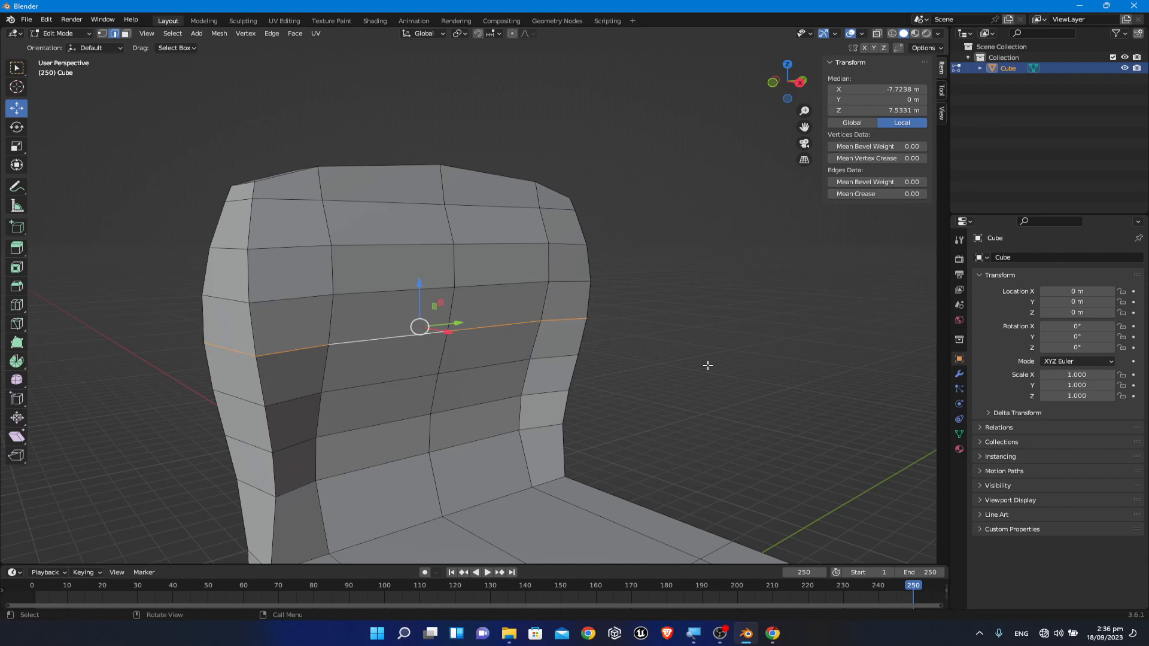
# Step: Try Dissolve Edges on the selected backrest loop and undo it
pyautogui.press('x')
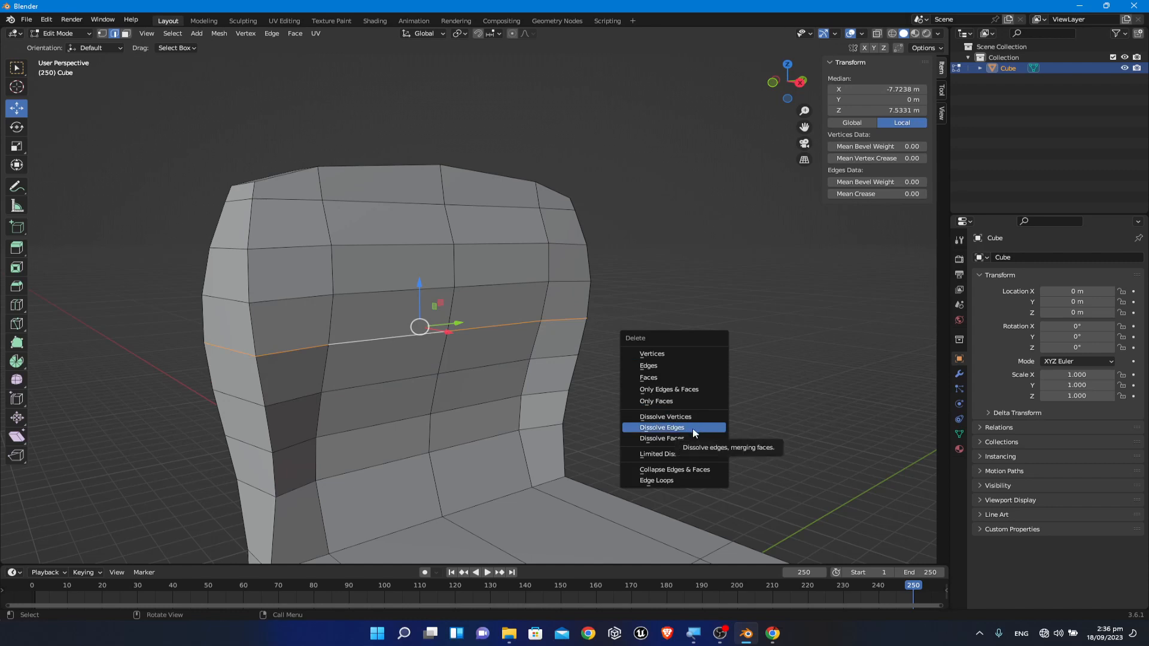
pyautogui.click(693, 428)
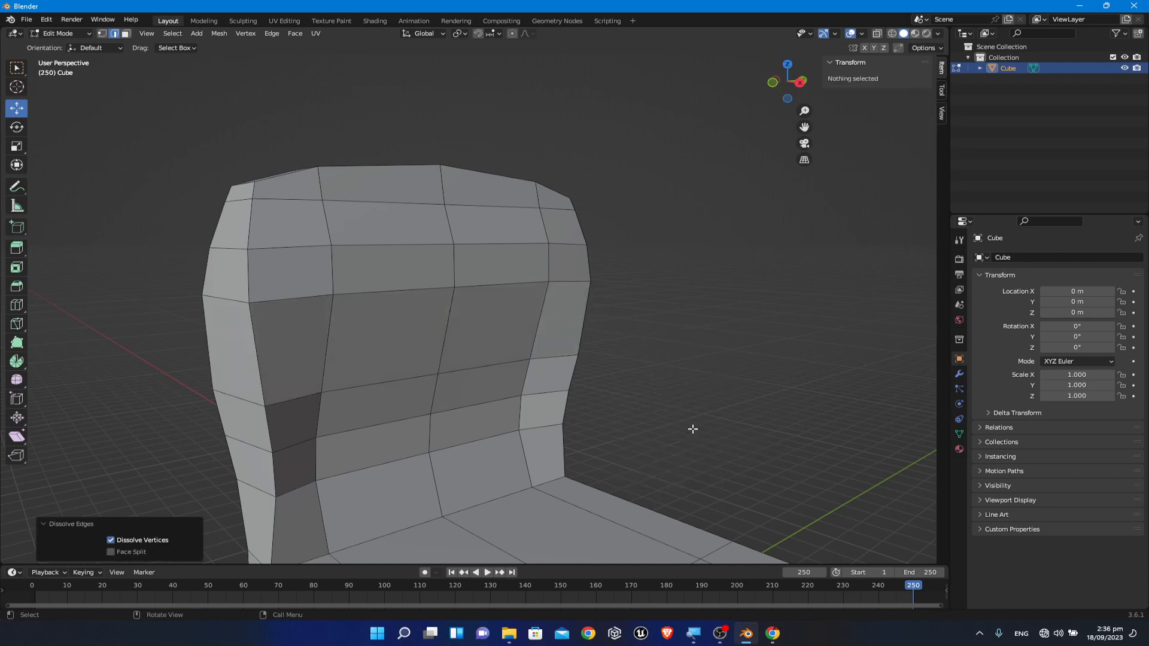
pyautogui.moveTo(692, 429); pyautogui.dragTo(645, 440, button='middle')
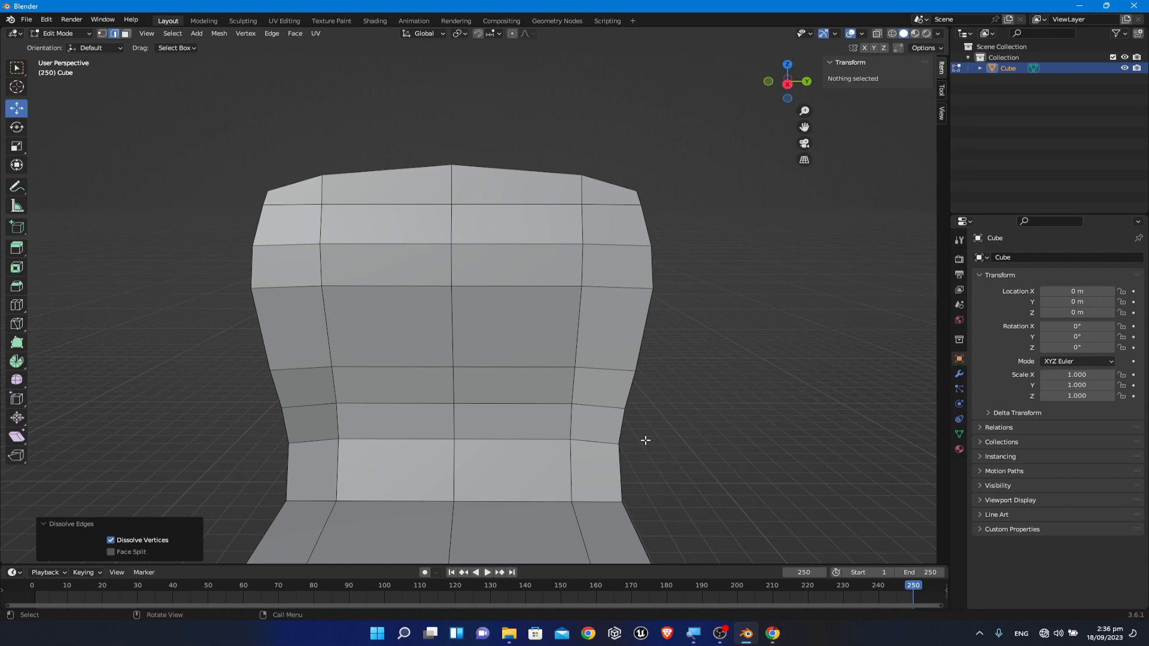
pyautogui.hotkey('ctrl', 'z')
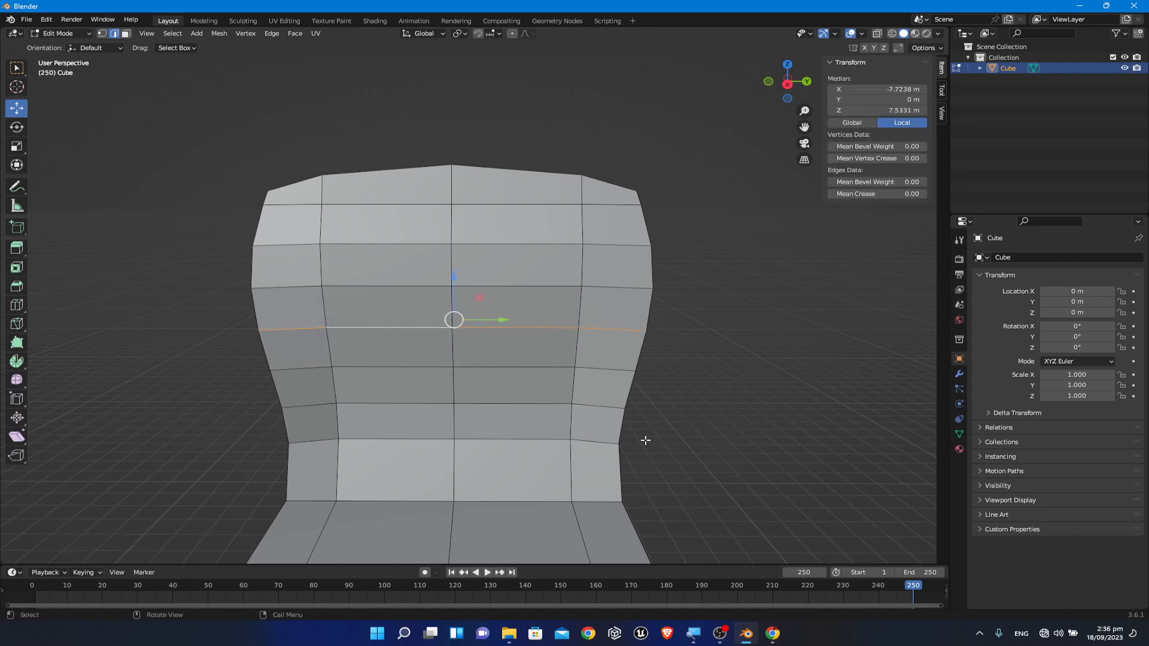
# Step: Lower the selected backrest edge loop by 0.40078 m along Z
pyautogui.moveTo(751, 429); pyautogui.dragTo(779, 422, button='middle')
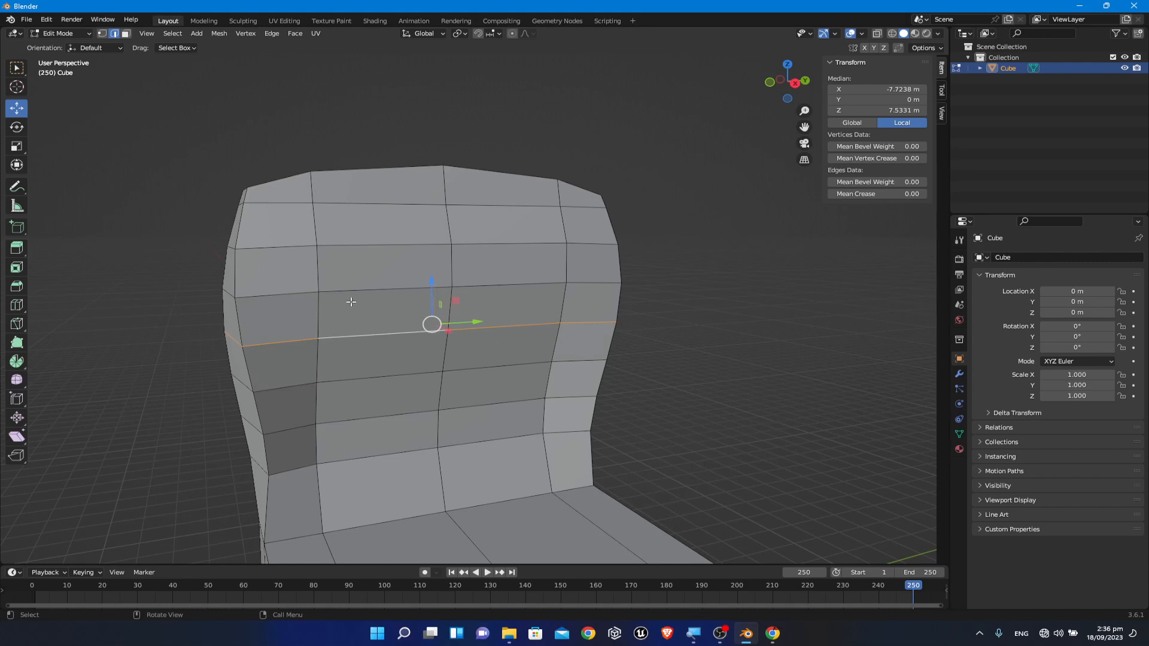
pyautogui.moveTo(372, 305); pyautogui.dragTo(375, 318, button='middle')
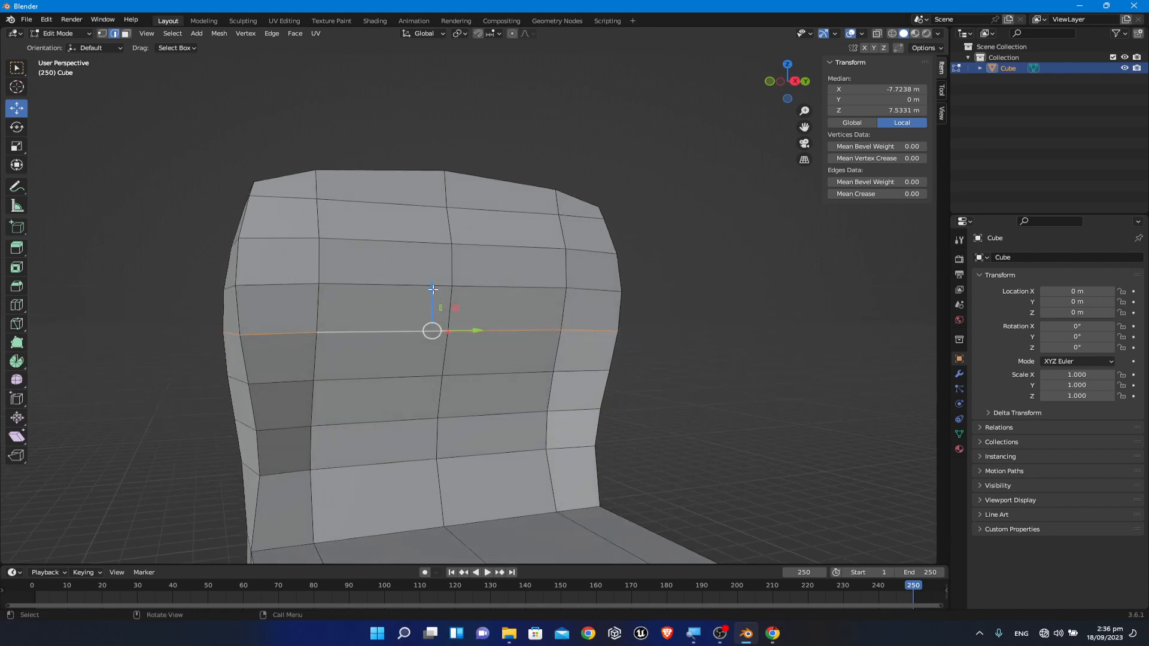
pyautogui.moveTo(433, 289)
pyautogui.mouseDown()
pyautogui.moveTo(433, 247)
pyautogui.moveTo(433, 314)
pyautogui.moveTo(432, 254)
pyautogui.moveTo(432, 301)
pyautogui.mouseUp()
pyautogui.moveTo(783, 424); pyautogui.dragTo(812, 429, button='middle')
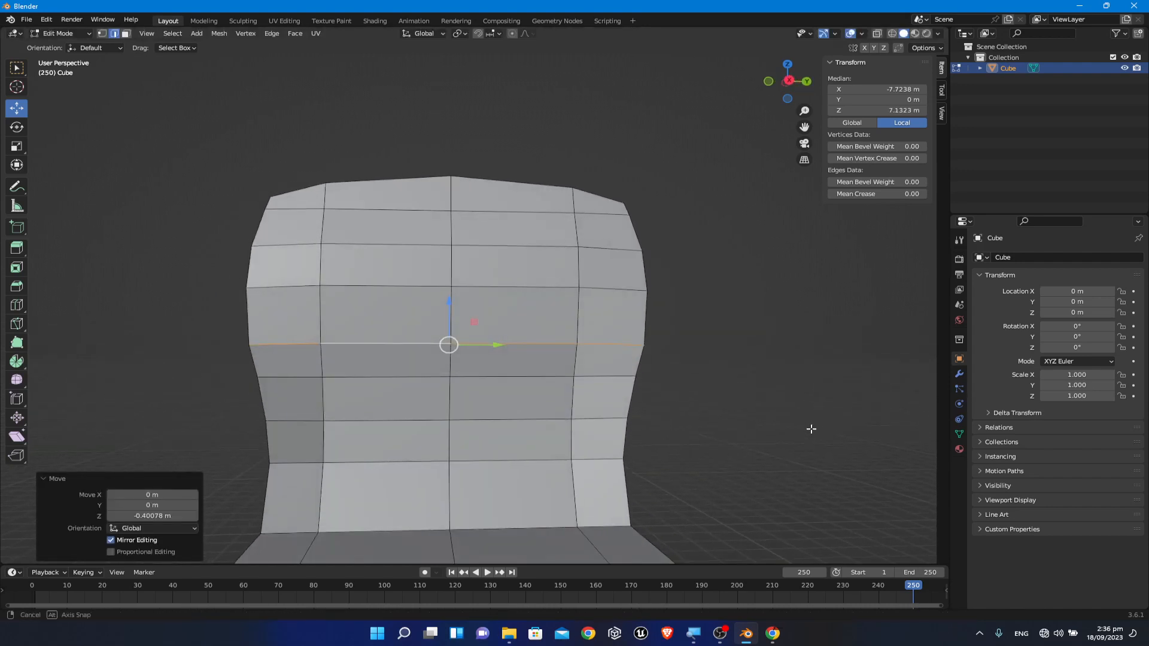
# Step: Try raising the backrest edge loop along Z and undo that move
pyautogui.moveTo(449, 301); pyautogui.dragTo(457, 267)
pyautogui.hotkey('ctrl', 'z')
pyautogui.moveTo(734, 328); pyautogui.dragTo(803, 343, button='middle')
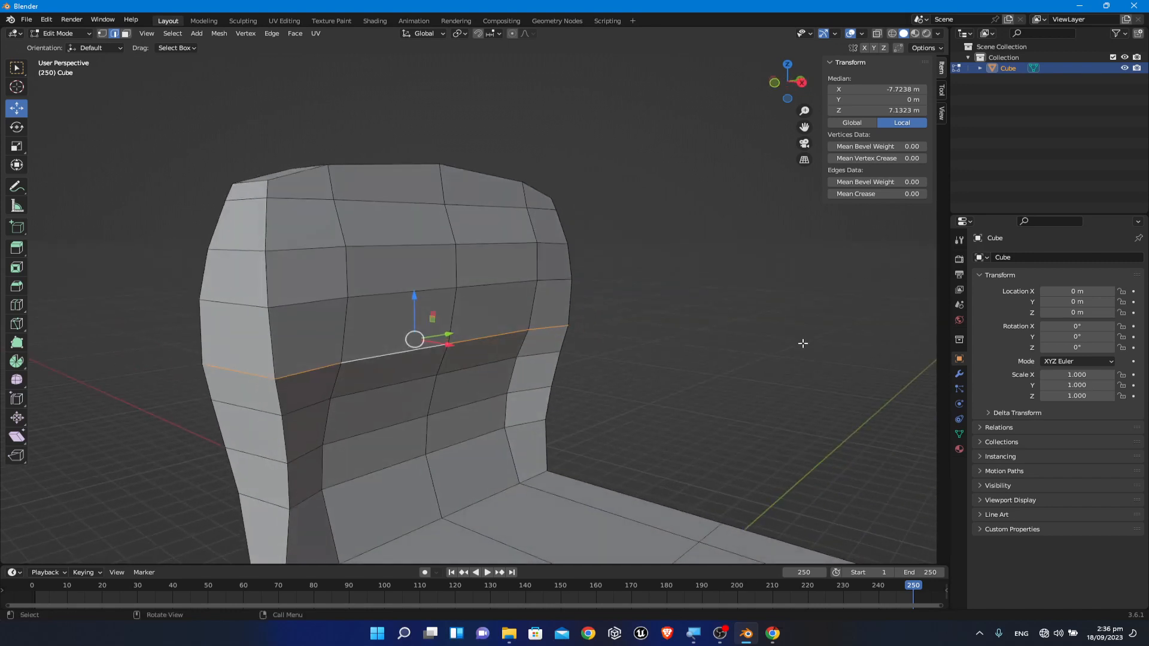
# Step: Use Edge Slide to shift the edge loop up the backrest by factors of about 0.154 and 0.148
pyautogui.click(14, 400)
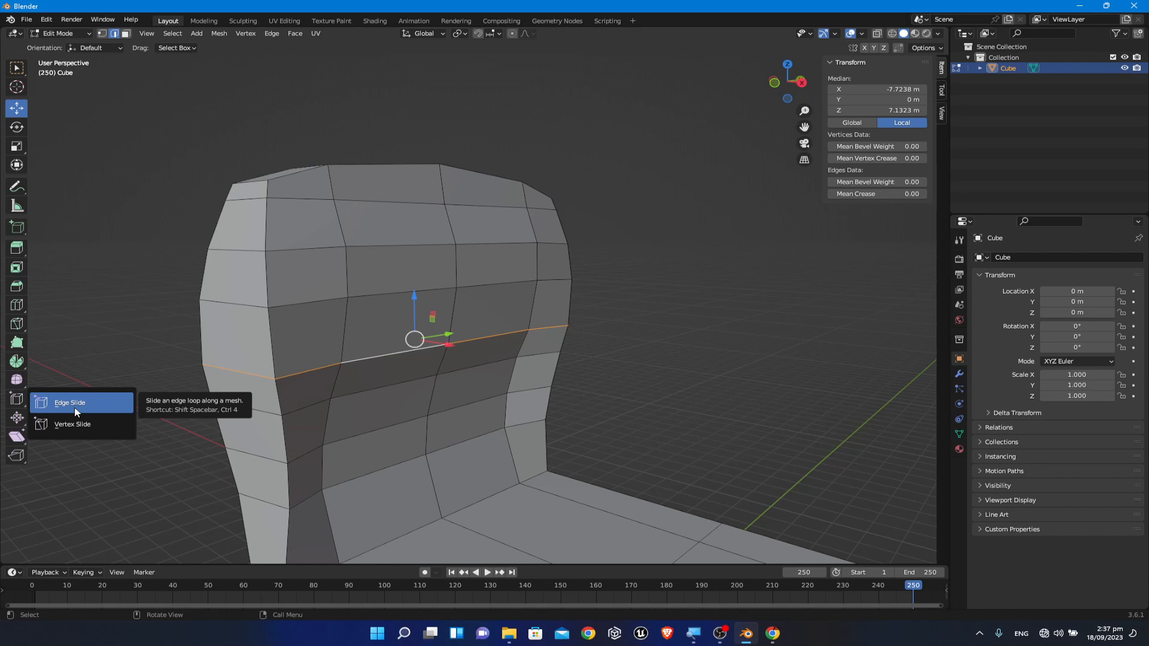
pyautogui.click(75, 408)
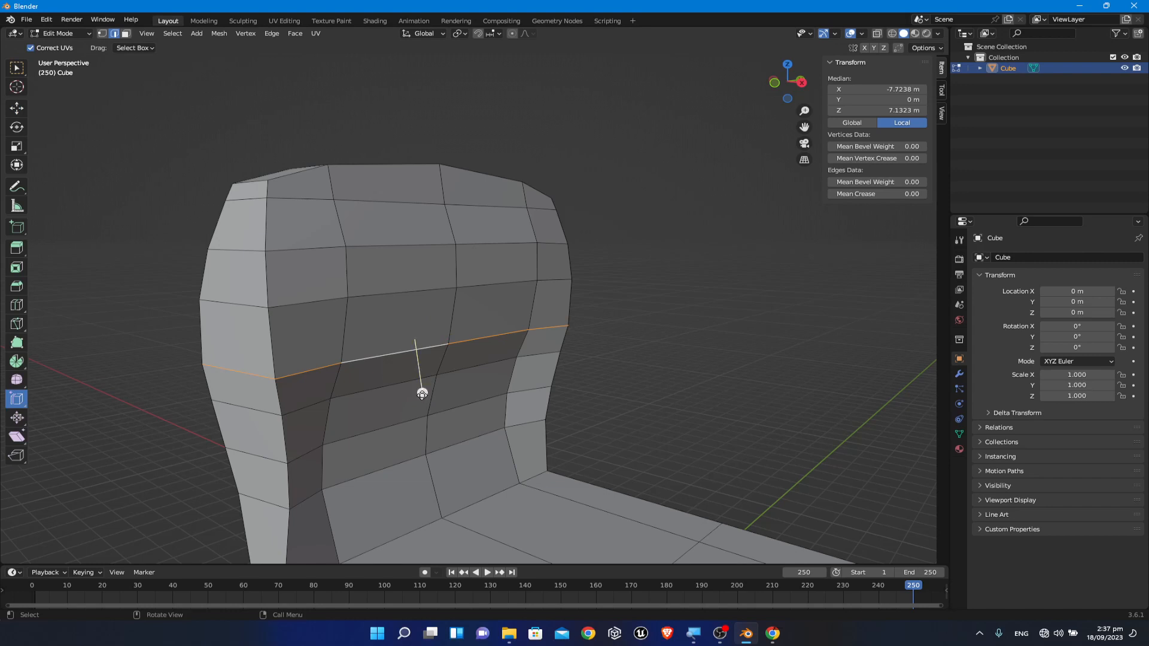
pyautogui.moveTo(416, 361); pyautogui.dragTo(424, 384)
pyautogui.moveTo(618, 386); pyautogui.dragTo(483, 401, button='middle')
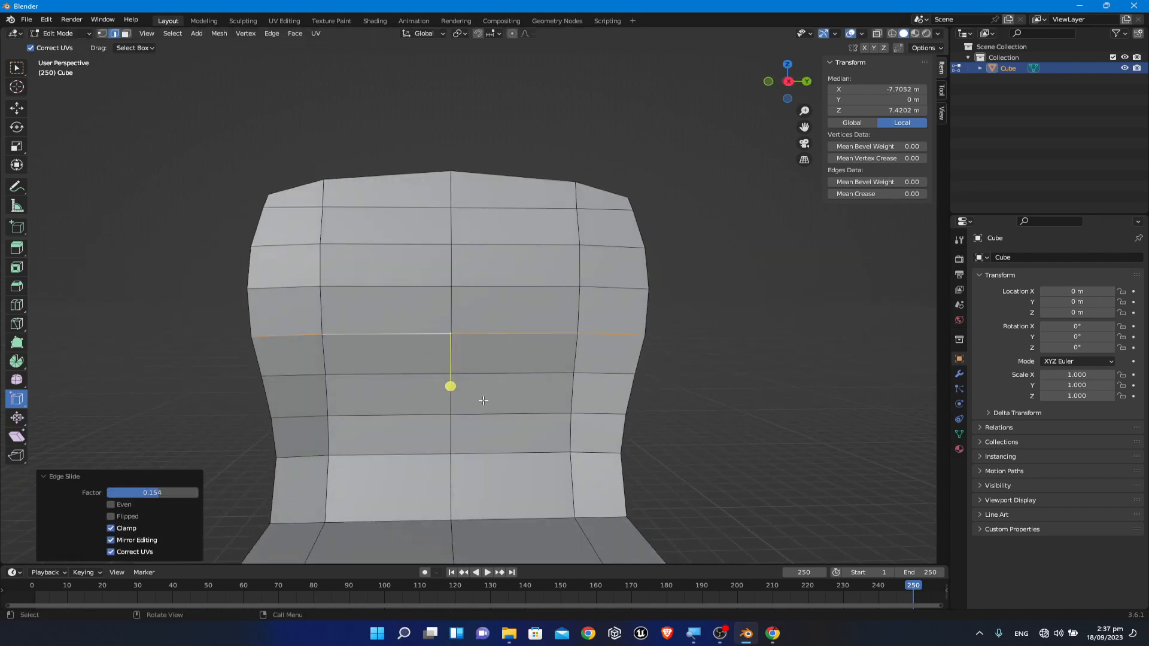
pyautogui.moveTo(452, 386)
pyautogui.mouseDown()
pyautogui.moveTo(451, 344)
pyautogui.moveTo(450, 379)
pyautogui.mouseUp()
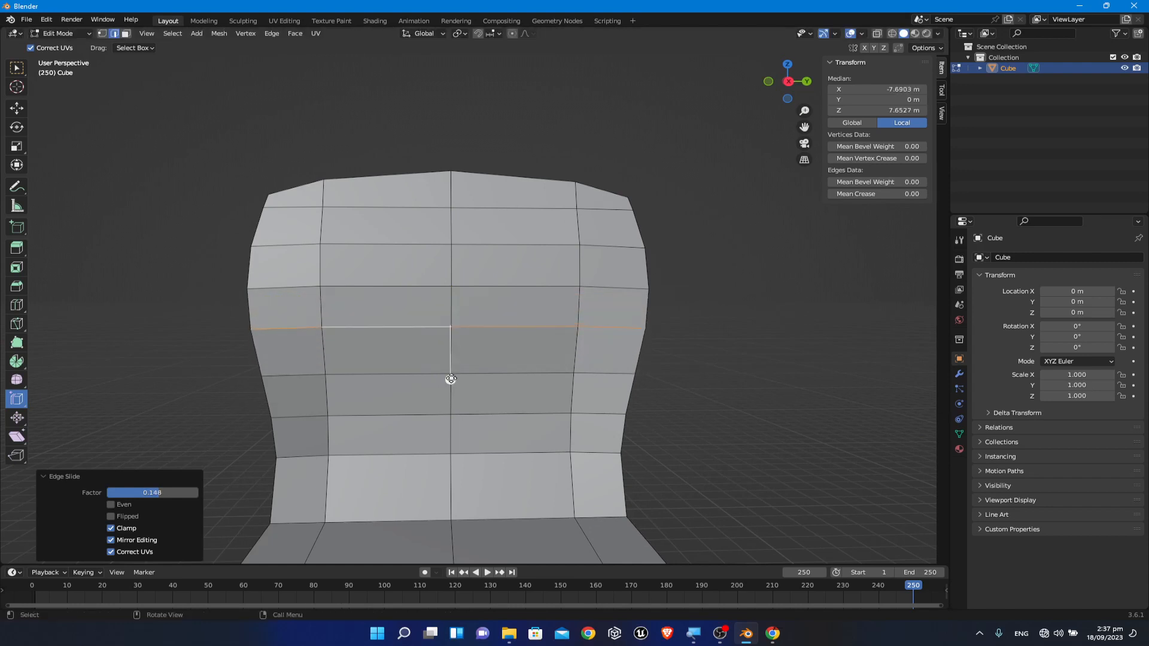
pyautogui.moveTo(450, 379); pyautogui.dragTo(266, 335, button='middle')
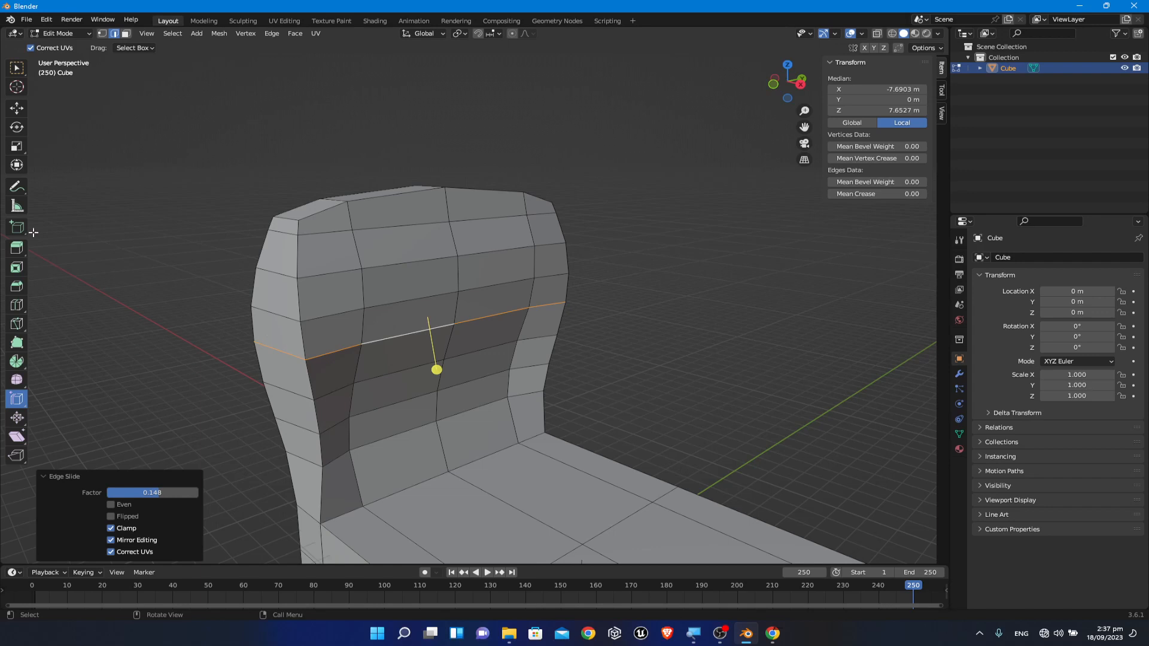
# Step: Switch to vertex selection and reselect the same loop around the middle of the backrest as vertices
pyautogui.click(102, 33)
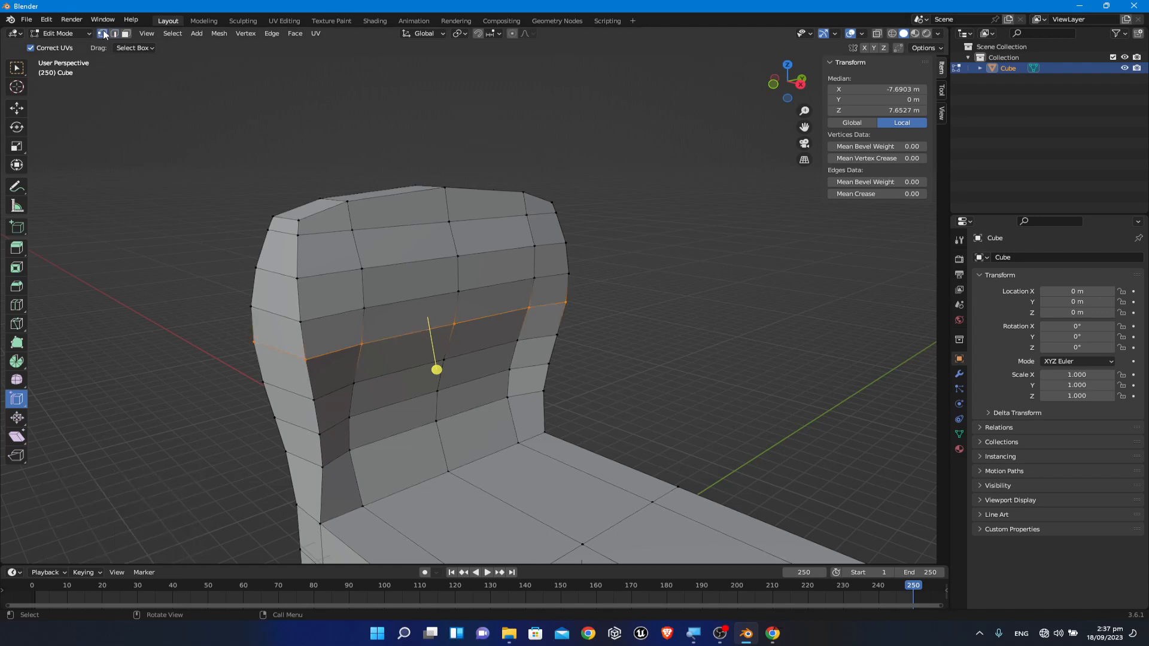
pyautogui.click(790, 316)
pyautogui.moveTo(687, 316); pyautogui.dragTo(583, 303, button='middle')
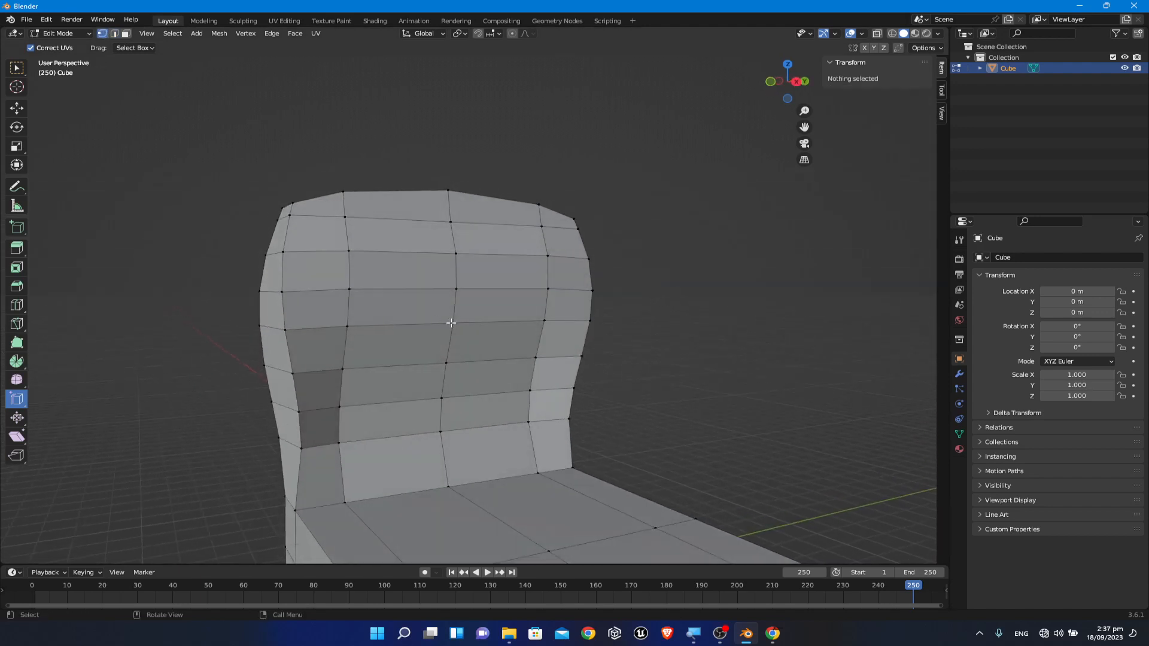
pyautogui.keyDown('alt'); pyautogui.click(346, 326); pyautogui.keyUp('alt')
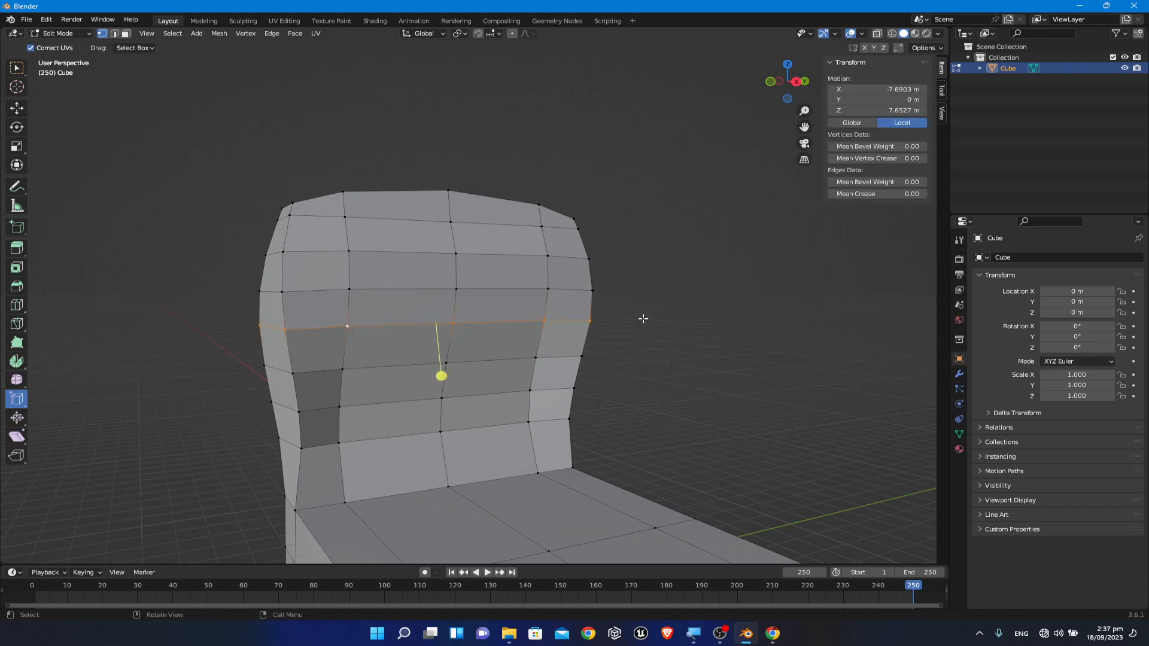
pyautogui.moveTo(641, 320); pyautogui.dragTo(505, 321, button='middle')
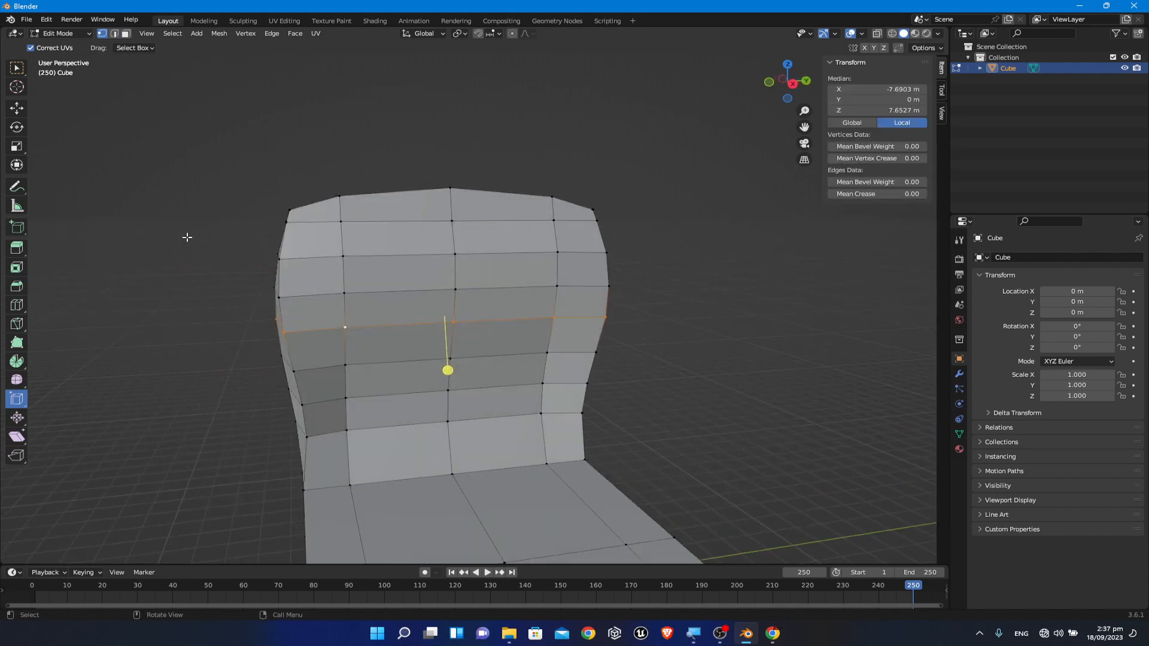
# Step: Try lowering the vertex loop along Z with the Move tool and undo it
pyautogui.click(17, 108)
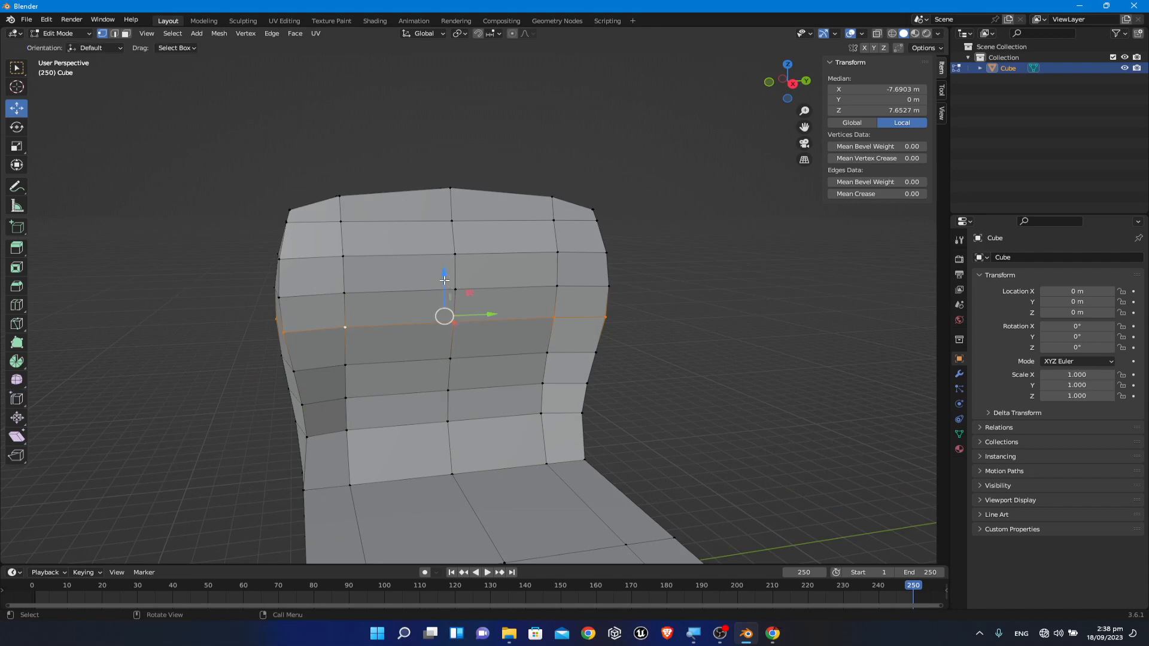
pyautogui.moveTo(444, 281); pyautogui.dragTo(446, 324)
pyautogui.hotkey('ctrl', 'z')
# Step: Shift the selected vertex loop down the backrest with Vertex Slide by a factor of 0.043
pyautogui.moveTo(18, 402); pyautogui.dragTo(69, 426)
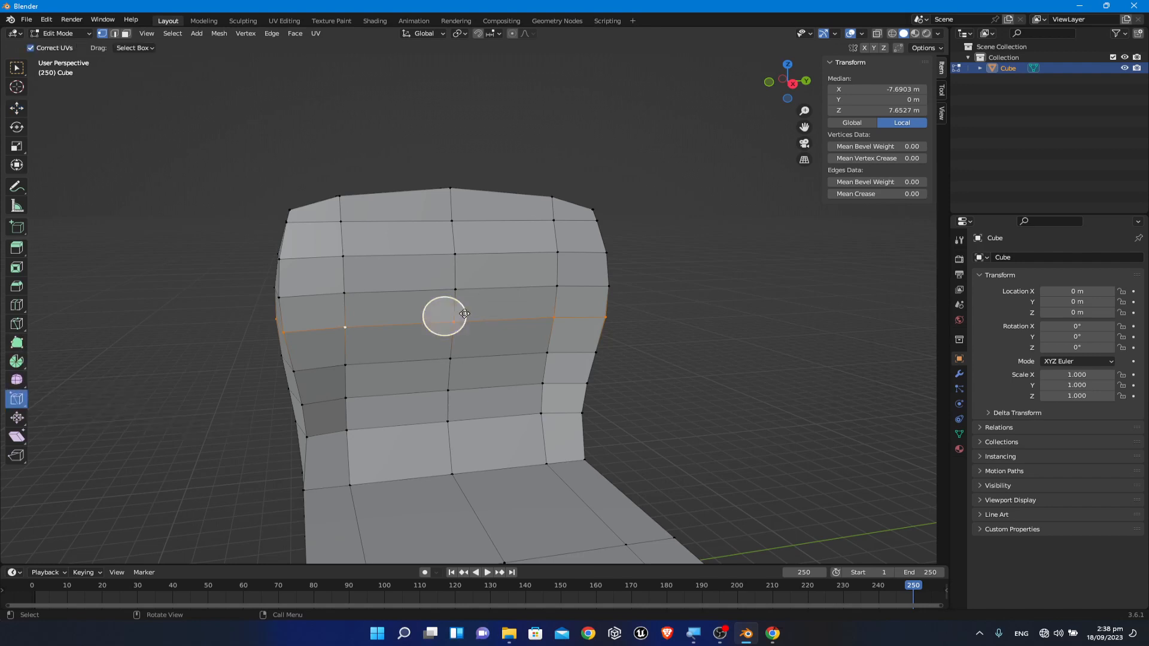
pyautogui.moveTo(450, 316)
pyautogui.mouseDown()
pyautogui.moveTo(454, 288)
pyautogui.moveTo(454, 336)
pyautogui.moveTo(457, 288)
pyautogui.moveTo(452, 337)
pyautogui.moveTo(456, 290)
pyautogui.moveTo(454, 320)
pyautogui.mouseUp()
pyautogui.moveTo(756, 338); pyautogui.dragTo(770, 344, button='middle')
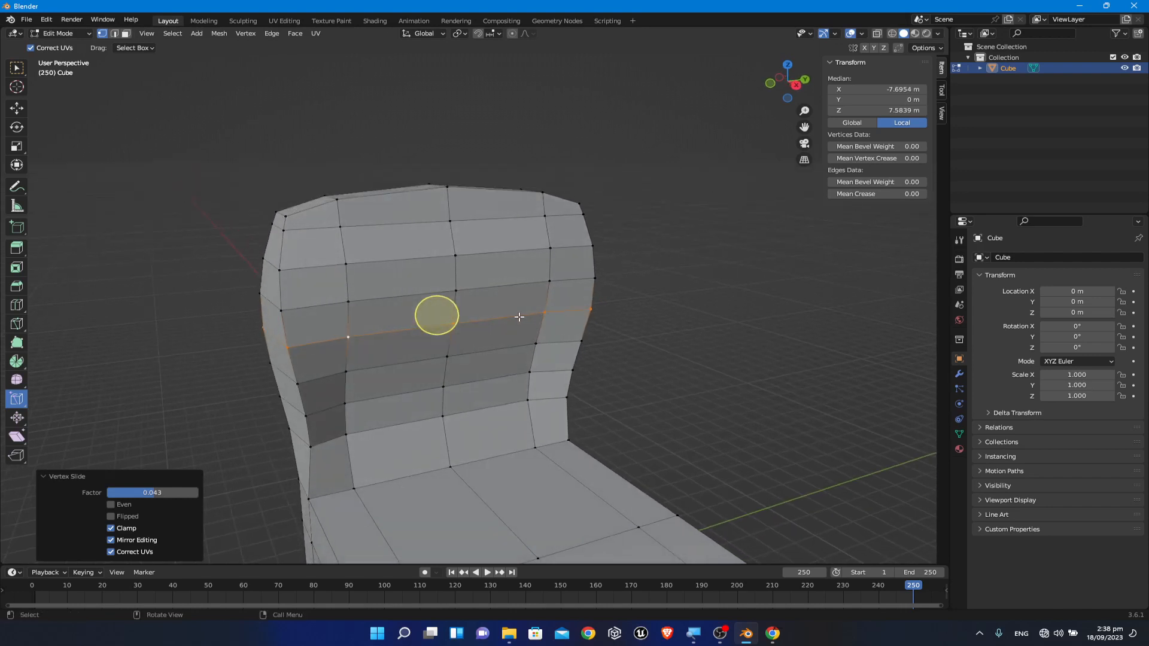
# Step: Try Dissolve Vertices on the selected loop, undo it, and bring up the delete options again without applying any
pyautogui.press('x')
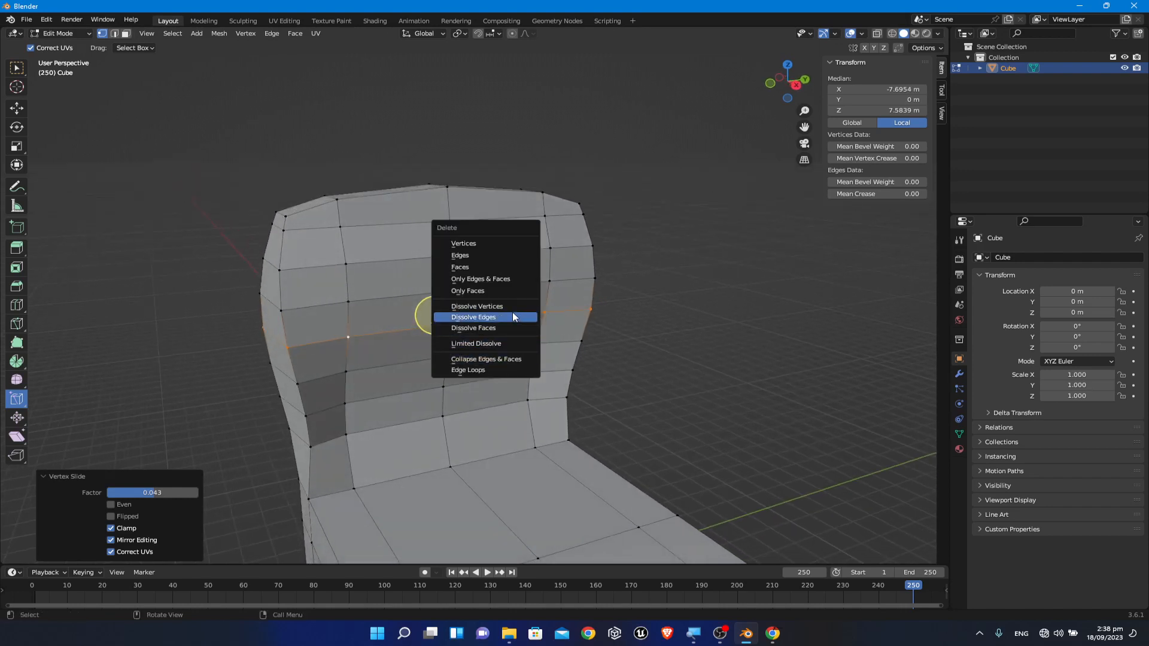
pyautogui.click(513, 306)
pyautogui.moveTo(756, 354); pyautogui.dragTo(734, 343, button='middle')
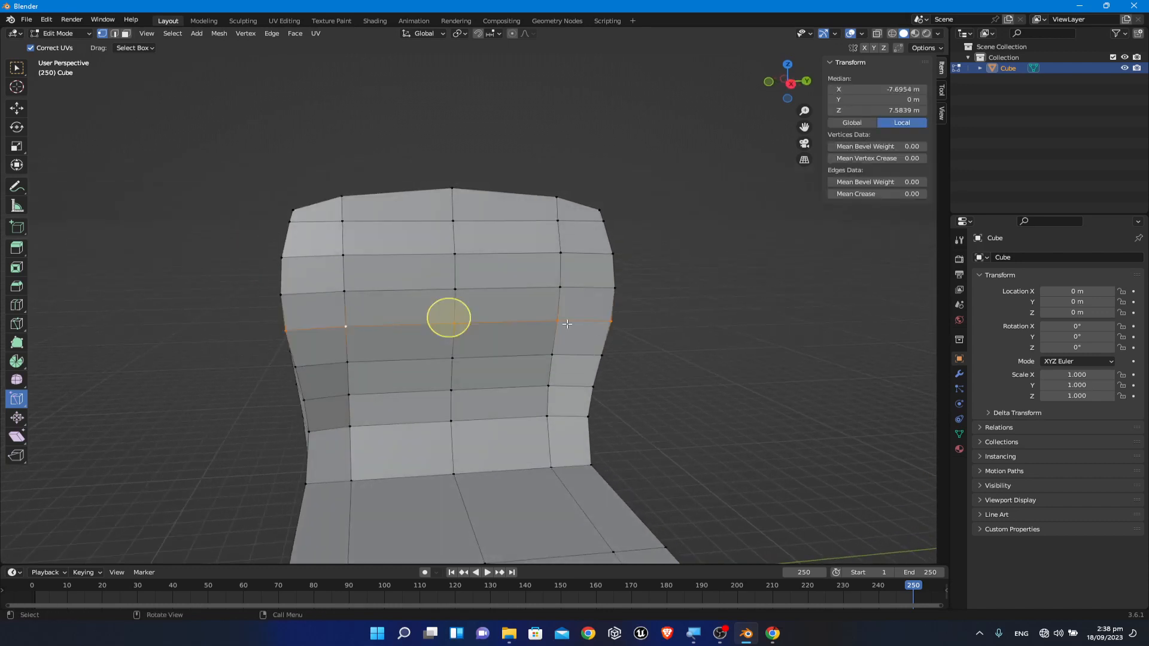
pyautogui.press('x')
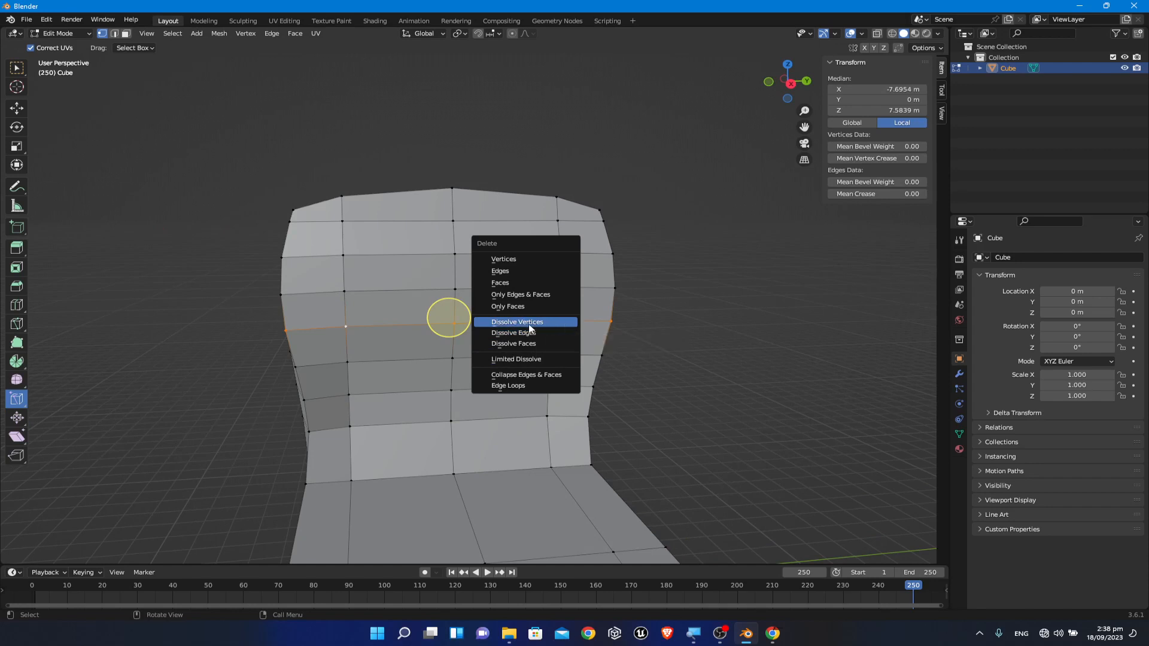
pyautogui.moveTo(831, 326)
pyautogui.mouseDown(button='middle')
pyautogui.moveTo(713, 323)
pyautogui.moveTo(849, 336)
pyautogui.mouseUp(button='middle')
# Step: Clear the vertex selection, switch to Object Mode and leave the whole chair in view and deselected
pyautogui.click(849, 336)
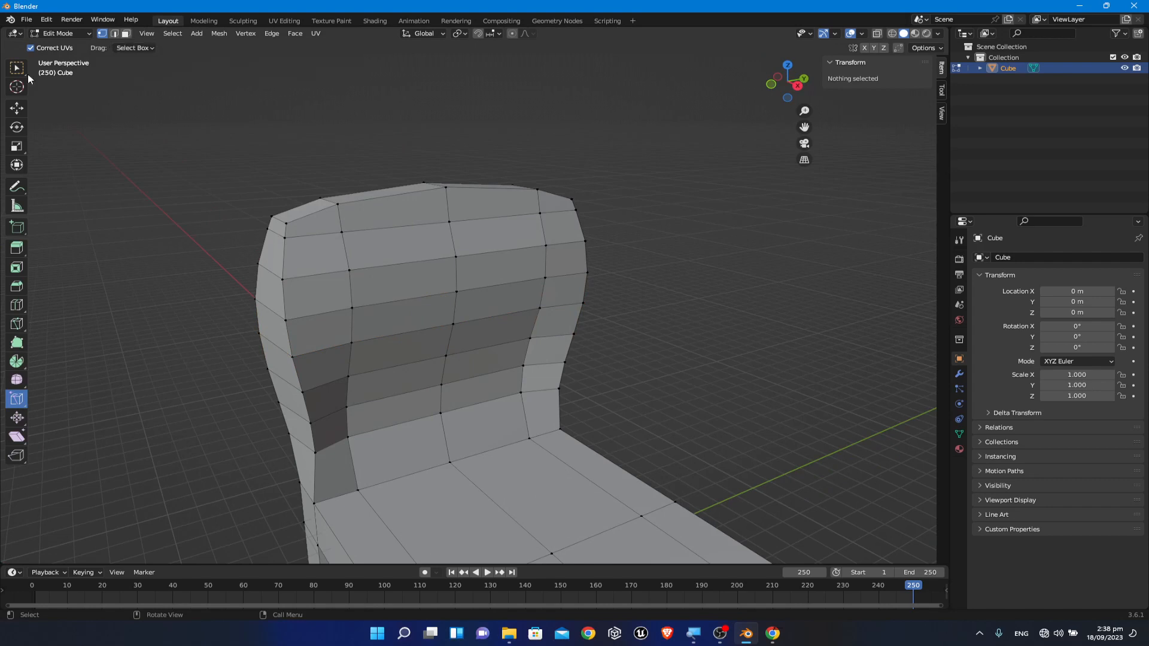
pyautogui.press('Tab')
pyautogui.click(651, 148)
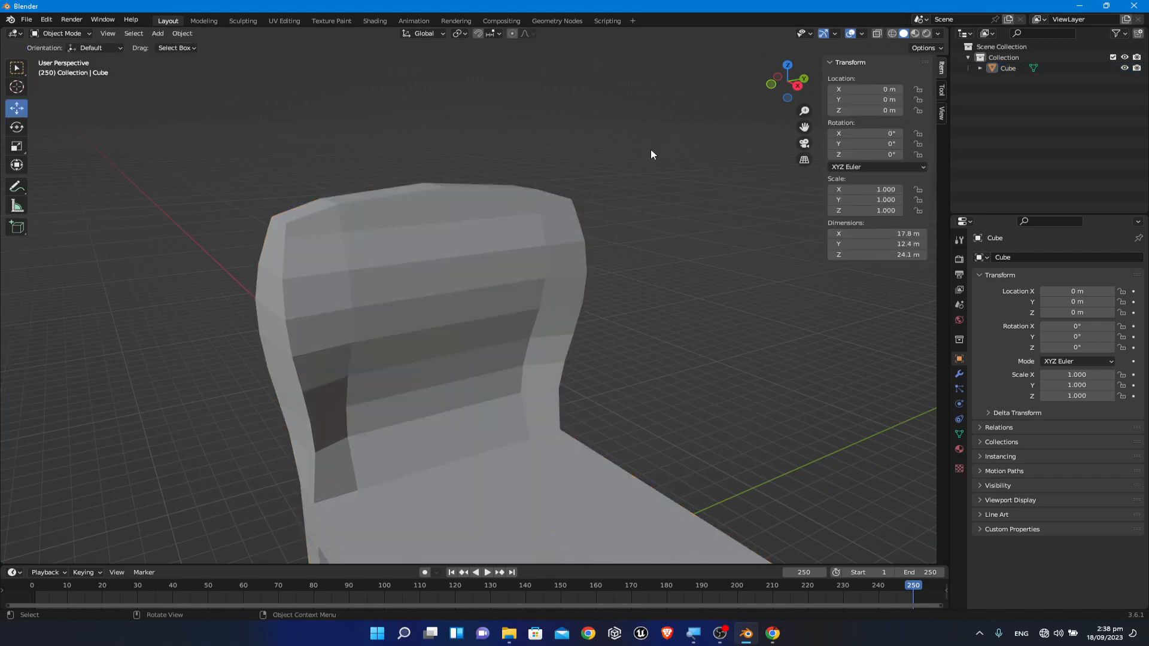
pyautogui.scroll(-5, 641, 228)
pyautogui.click(531, 378)
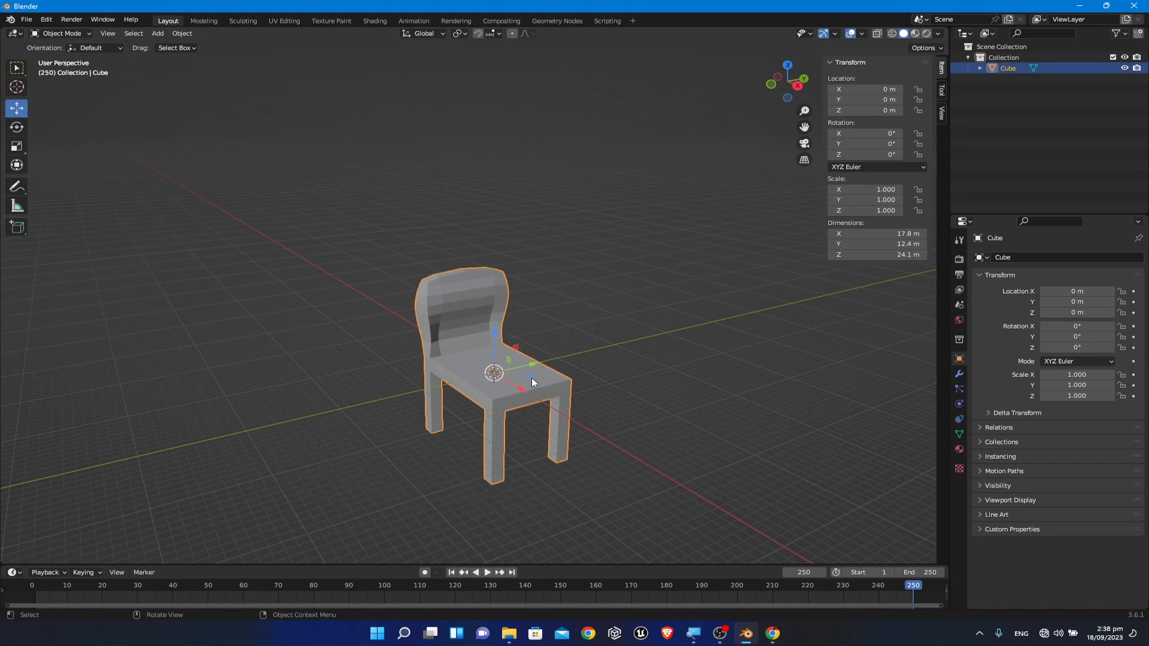
pyautogui.click(27, 19)
pyautogui.click(549, 350)
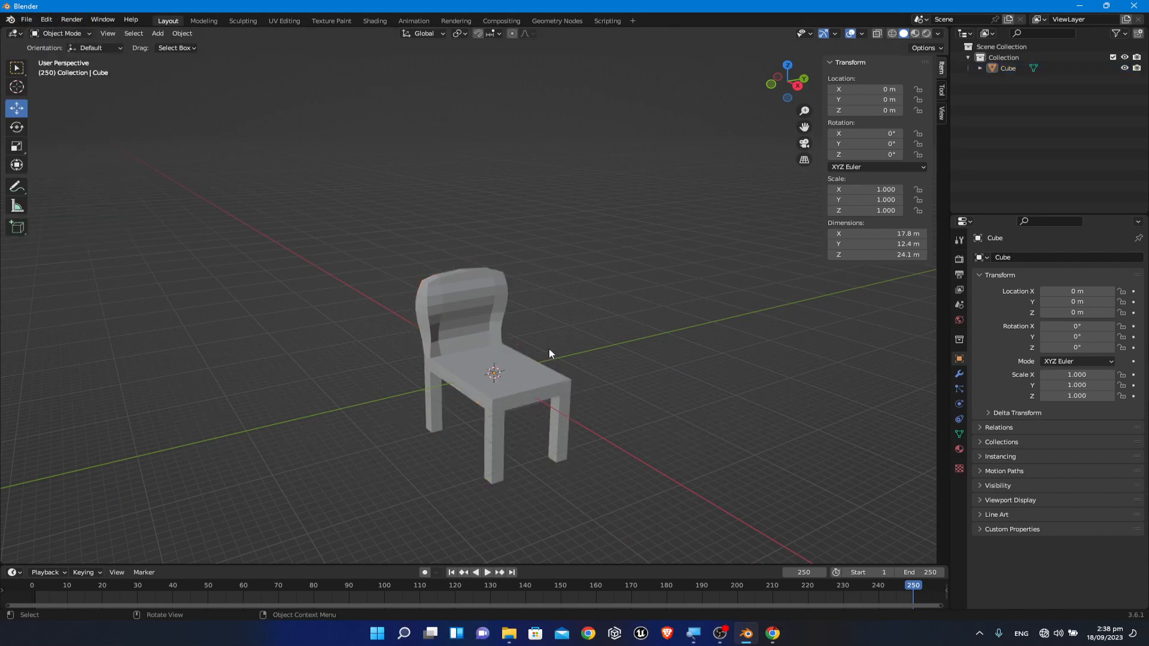
# Step: Delete the chair object and bring up the Add Mesh options without adding a primitive
pyautogui.click(538, 372)
pyautogui.press('Delete')
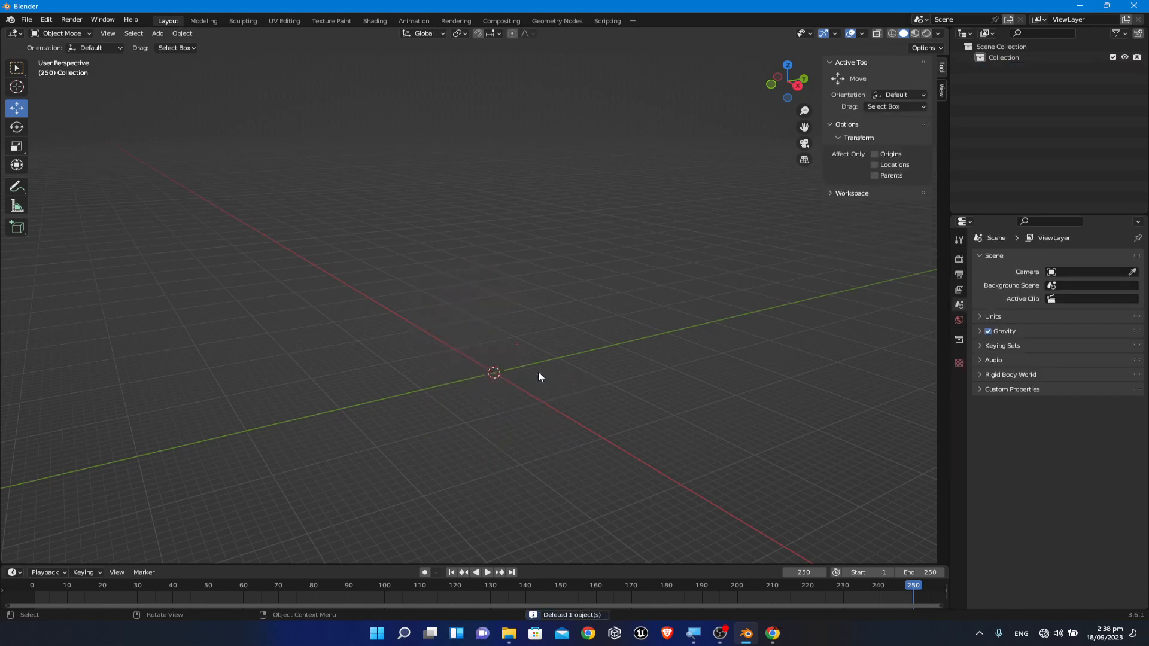
pyautogui.scroll(-2, 515, 305)
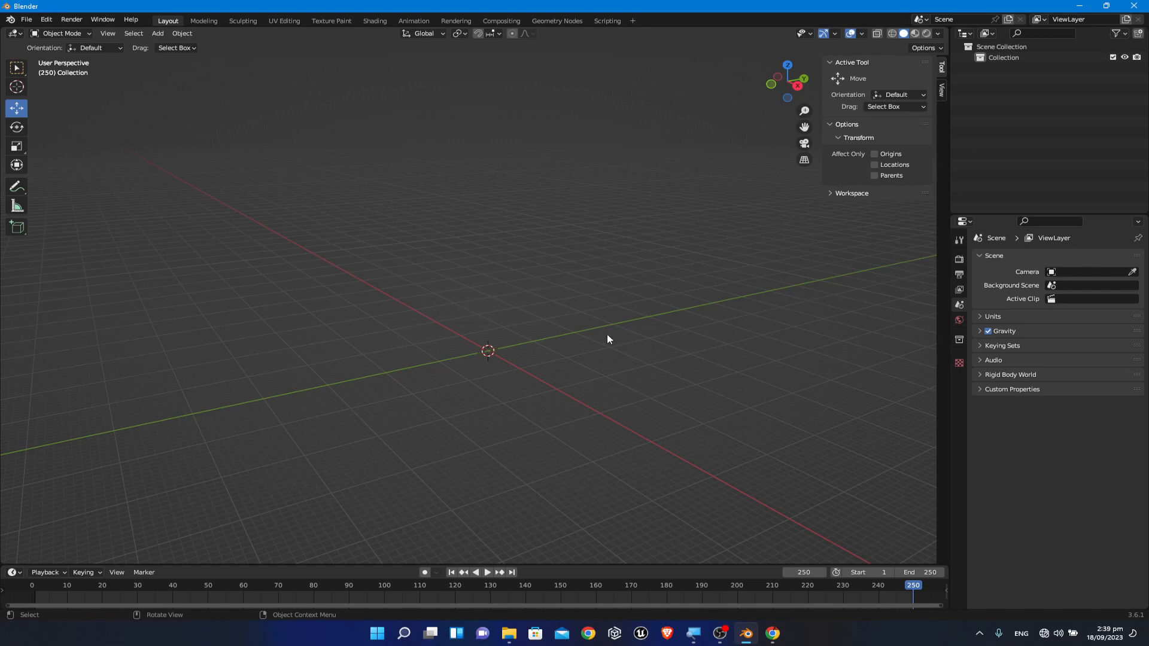
pyautogui.hotkey('shift', 'a')
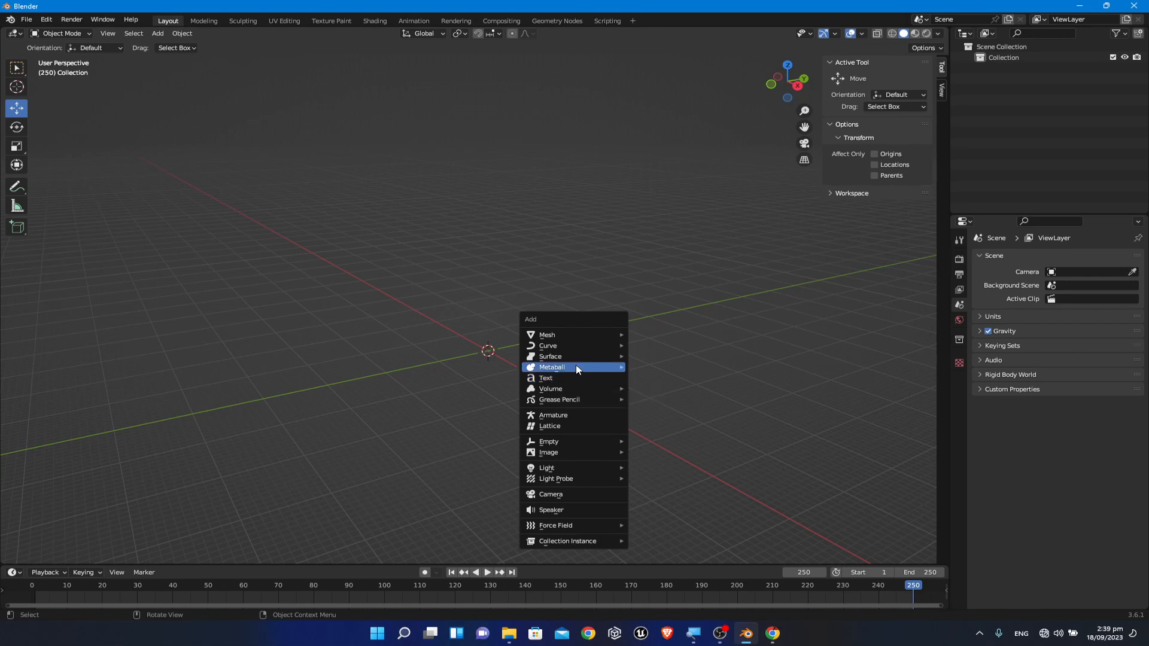
pyautogui.moveTo(575, 336)
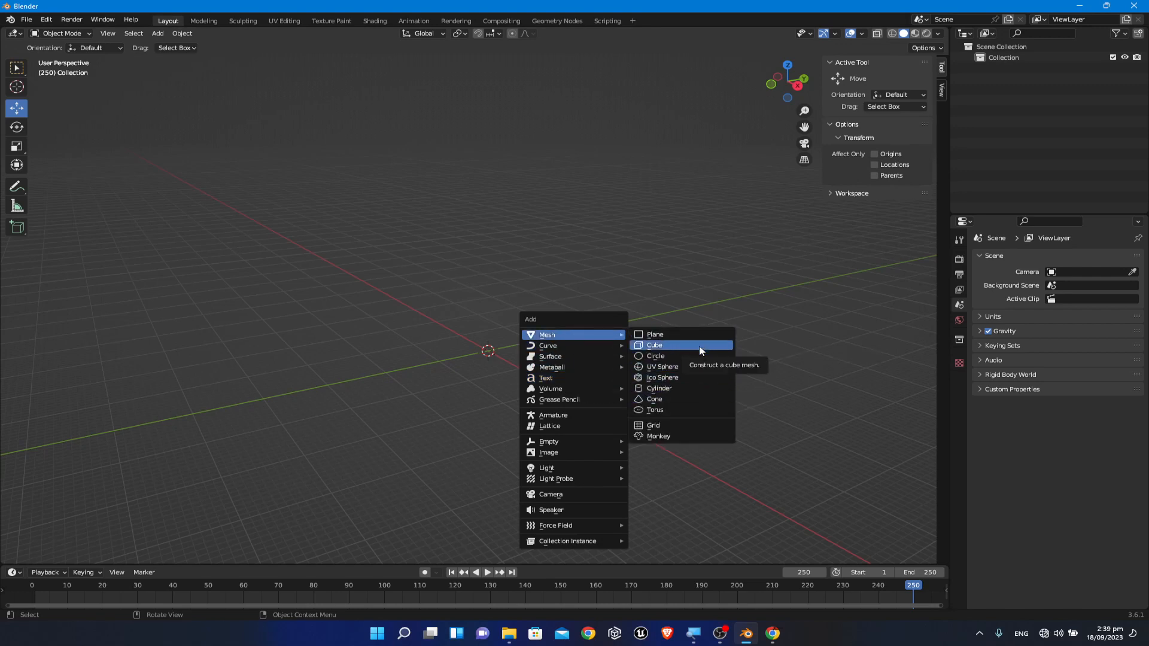
# Step: Start a new General file without saving the changes to the current scene
pyautogui.click(26, 19)
pyautogui.moveTo(38, 36)
pyautogui.click(195, 33)
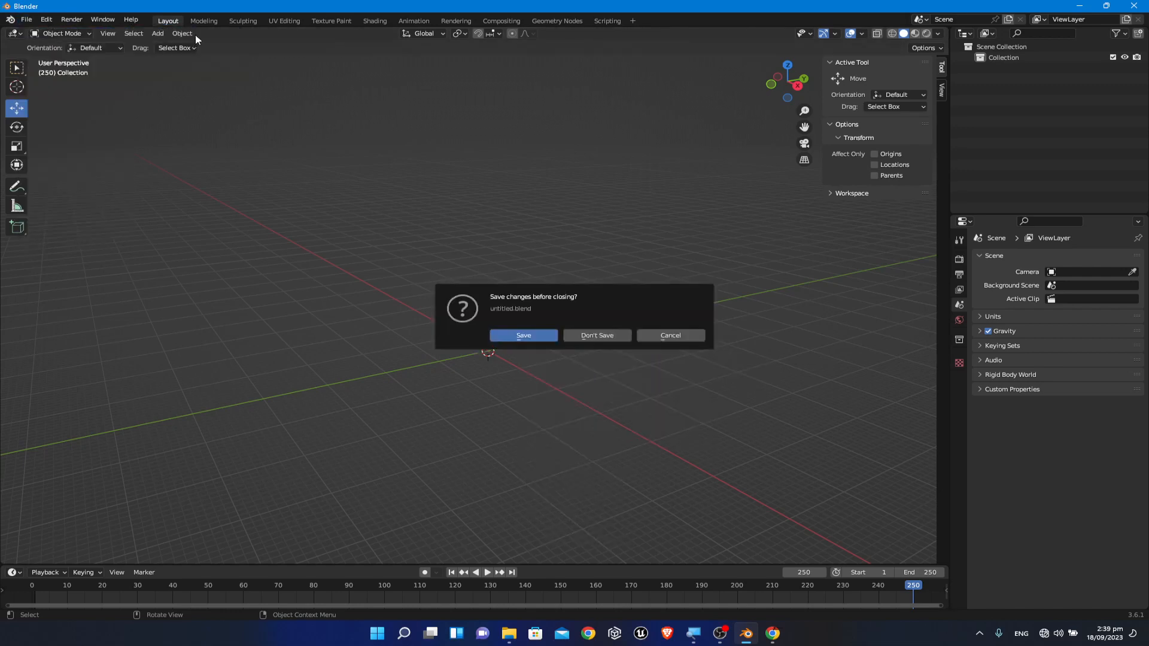
pyautogui.click(601, 332)
# Step: Delete the default light and camera, keeping only the cube in the scene
pyautogui.moveTo(653, 86); pyautogui.dragTo(406, 191)
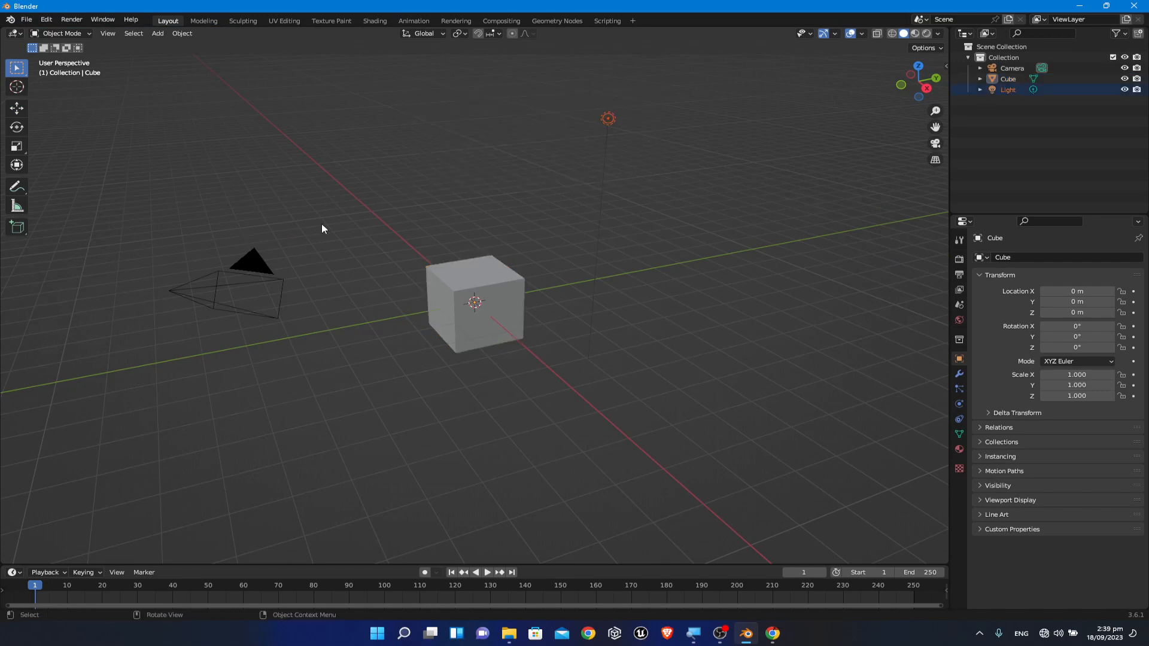
pyautogui.press('Delete')
pyautogui.click(255, 272)
pyautogui.press('Delete')
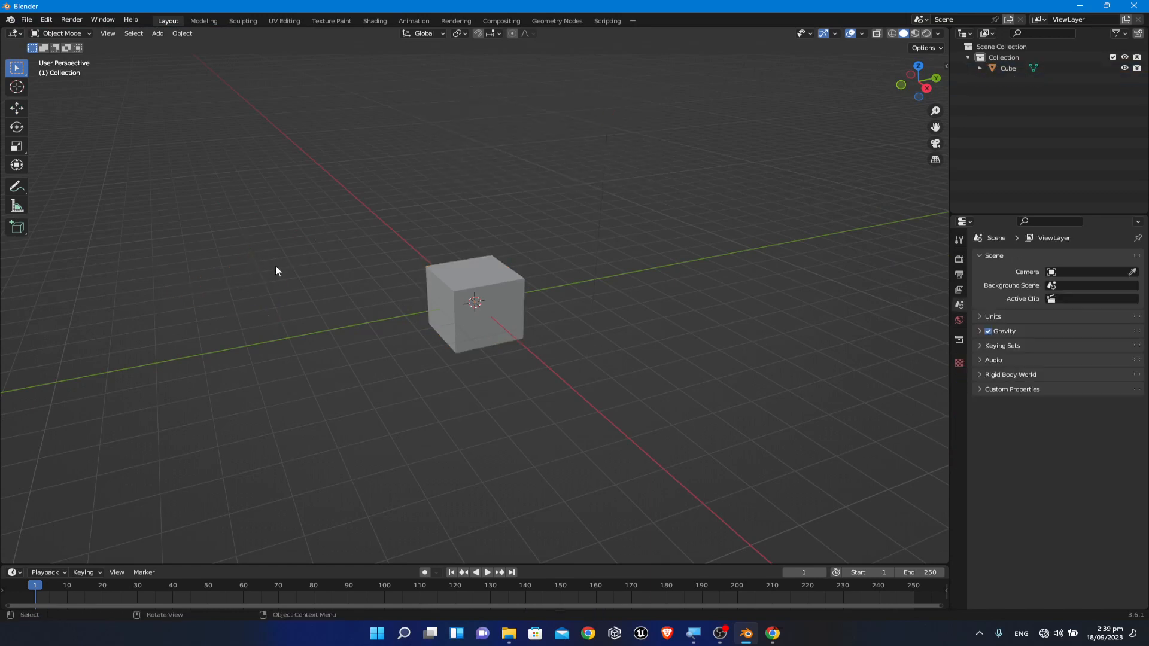
# Step: Stretch the default cube along the X axis to a scale of about 5.333
pyautogui.moveTo(426, 229); pyautogui.dragTo(418, 285, button='middle')
pyautogui.click(519, 278)
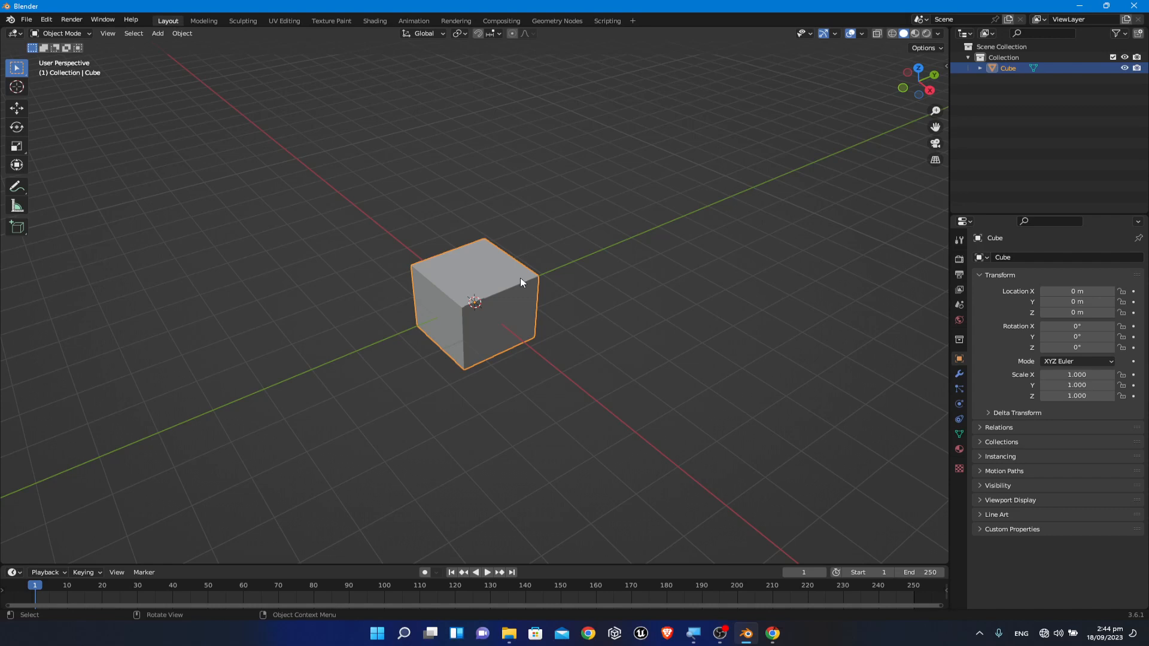
pyautogui.scroll(-4, 551, 277)
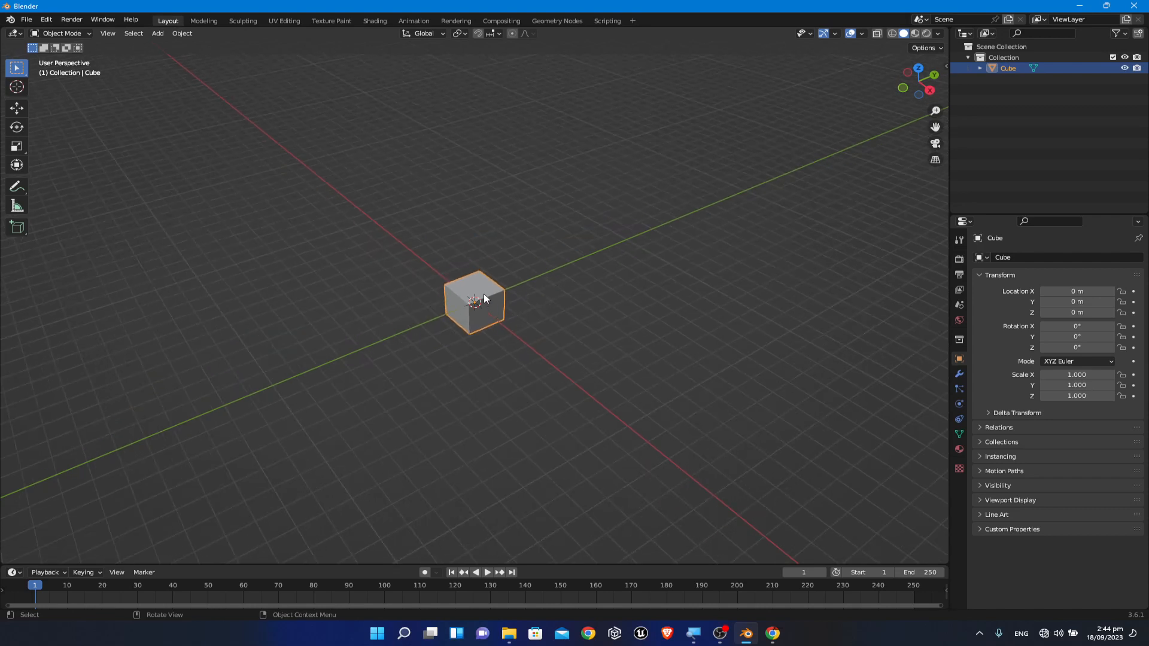
pyautogui.press('s')
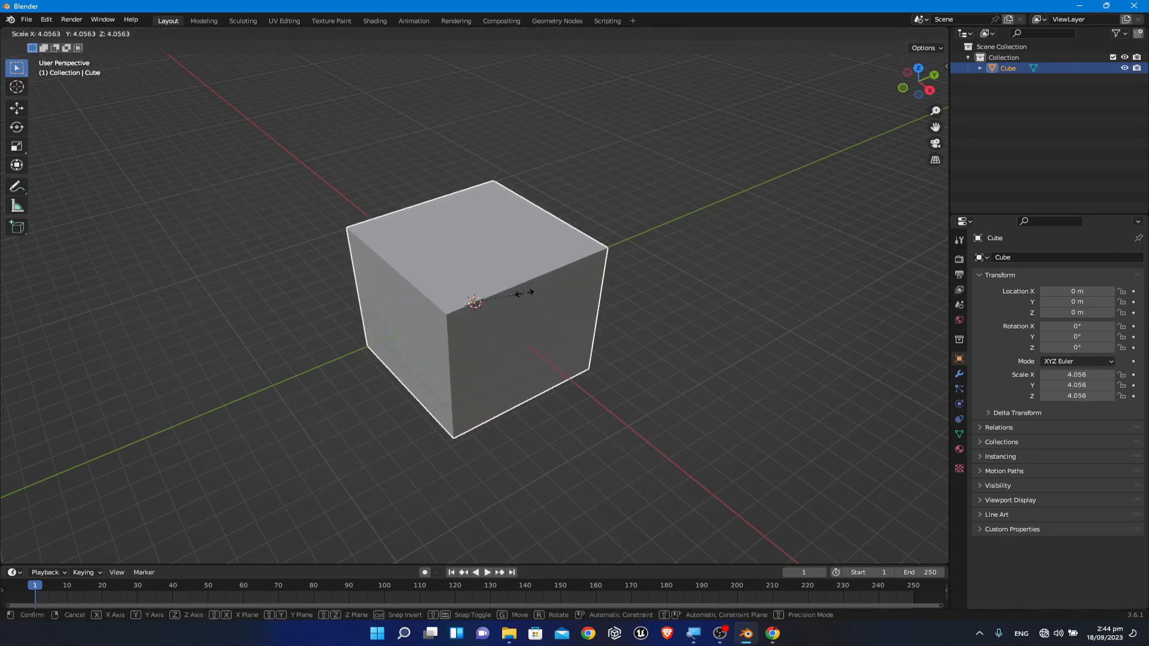
pyautogui.press('x')
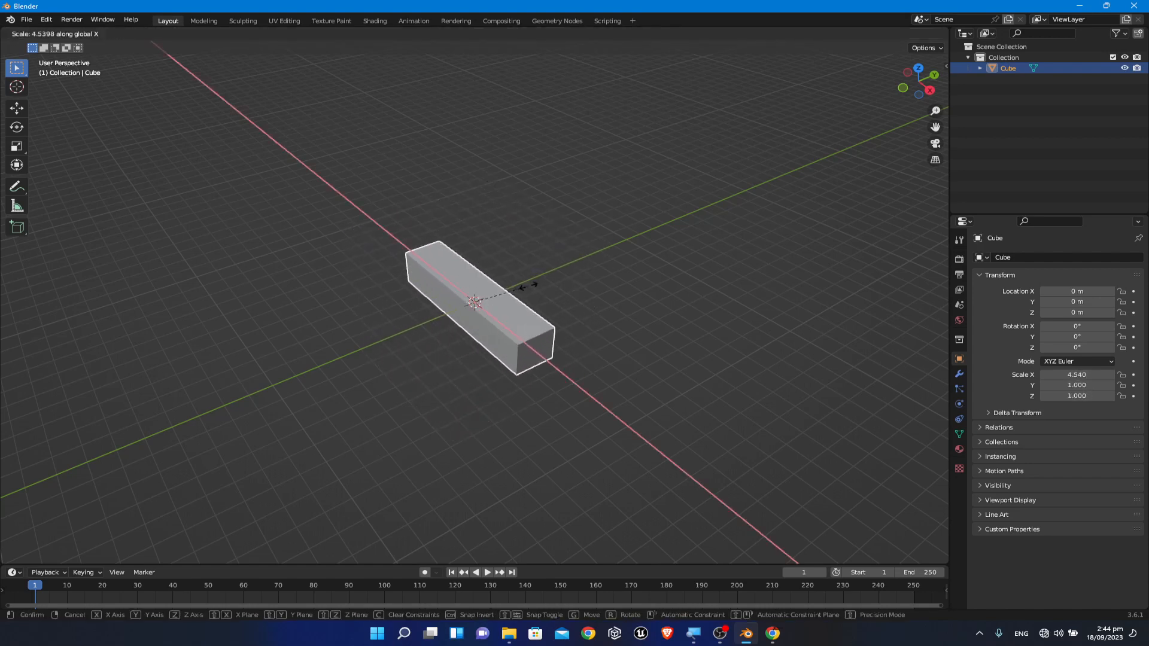
pyautogui.click(539, 286)
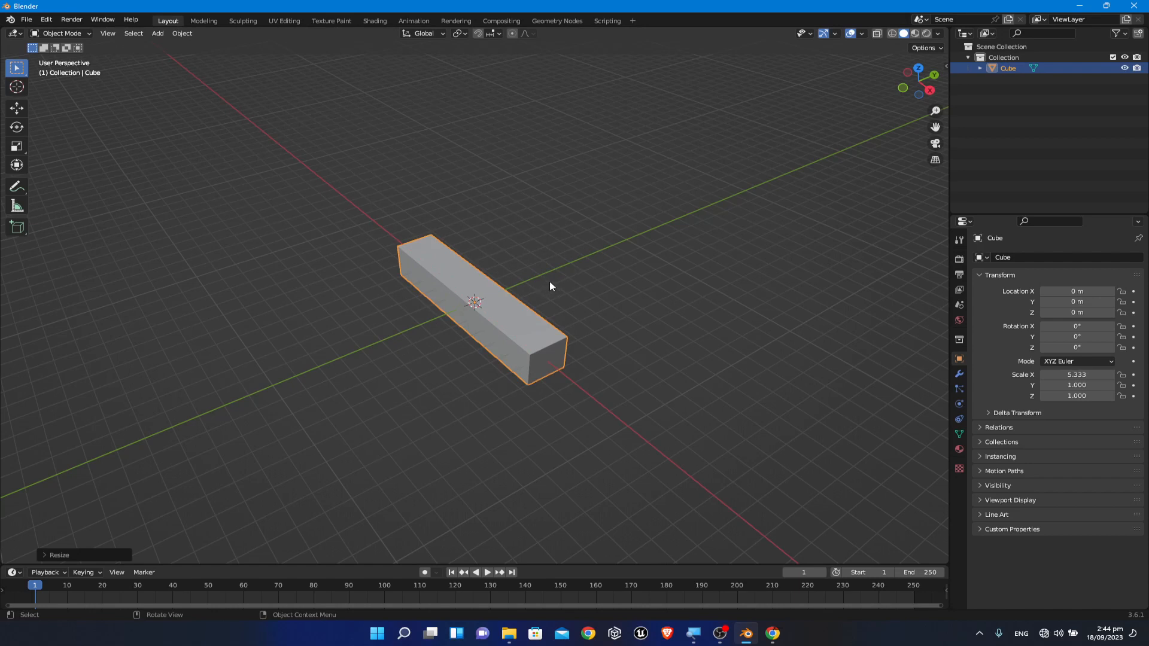
# Step: Widen the stretched cube along the Y axis to a scale of about 4.359, forming a flat slab
pyautogui.press('s')
pyautogui.press('y')
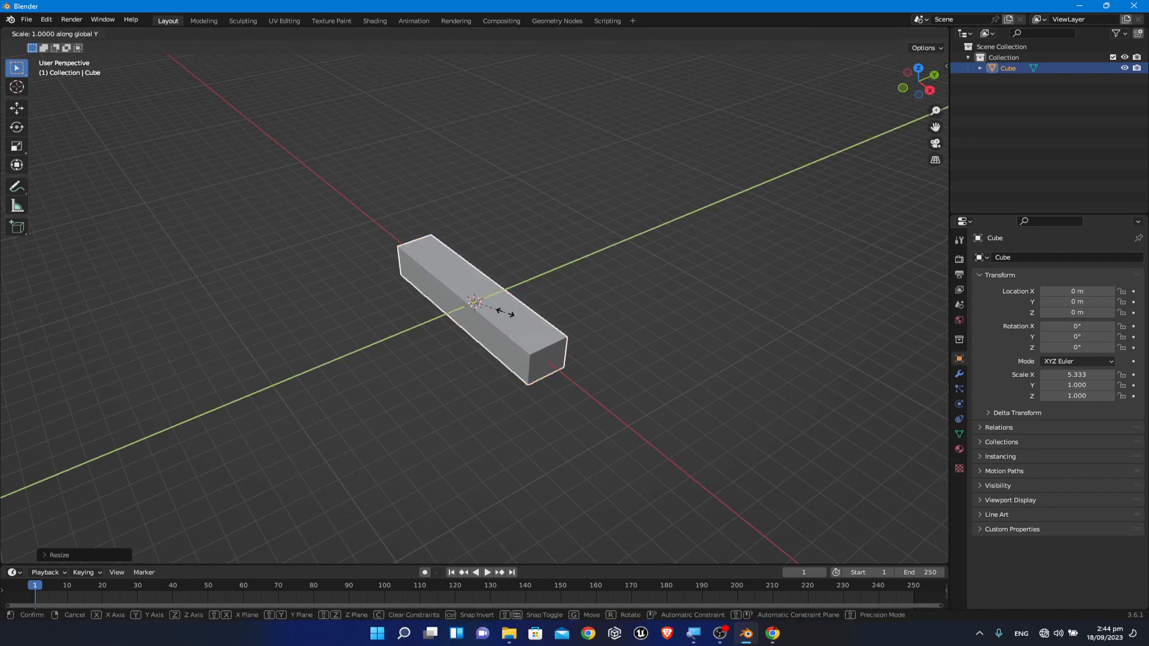
pyautogui.click(610, 261)
# Step: Enter Edit Mode on the slab and deselect all of its vertices
pyautogui.moveTo(704, 309); pyautogui.dragTo(709, 297, button='middle')
pyautogui.scroll(2, 544, 258)
pyautogui.press('Tab')
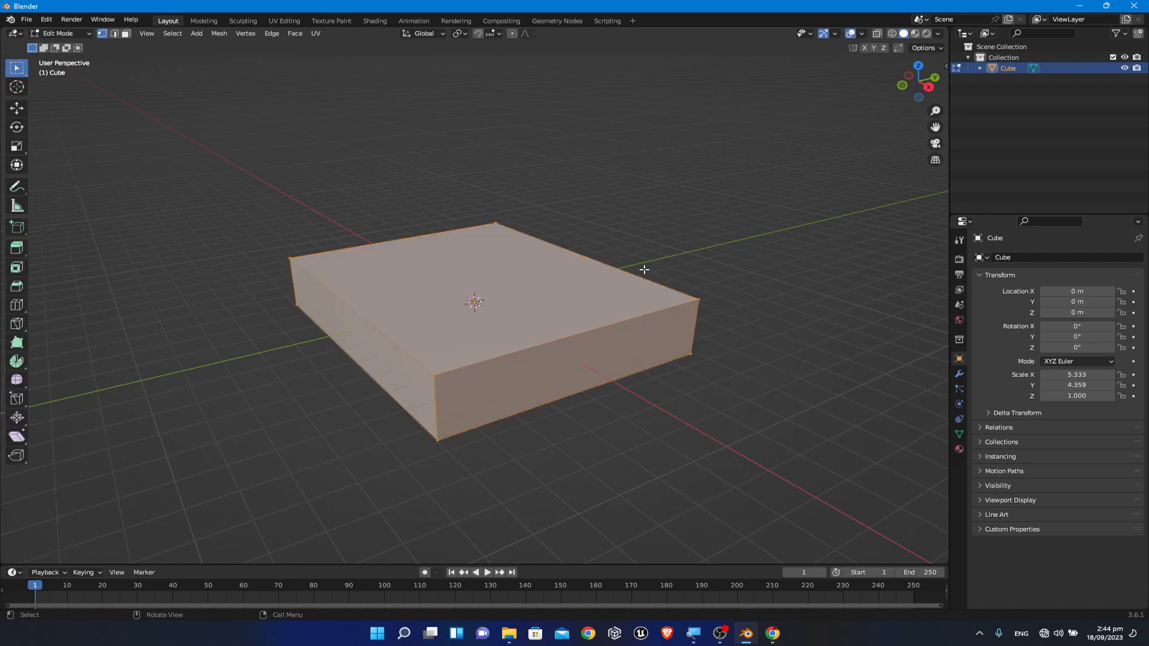
pyautogui.moveTo(644, 269); pyautogui.dragTo(821, 357, button='middle')
pyautogui.click(723, 261)
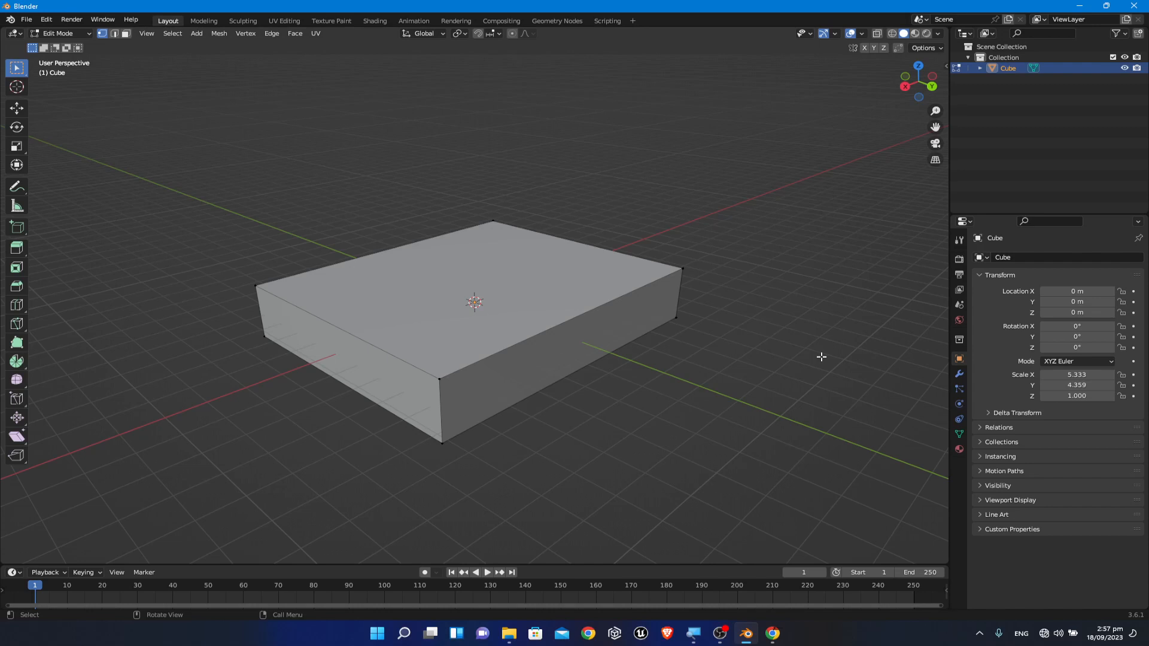
pyautogui.click(723, 637)
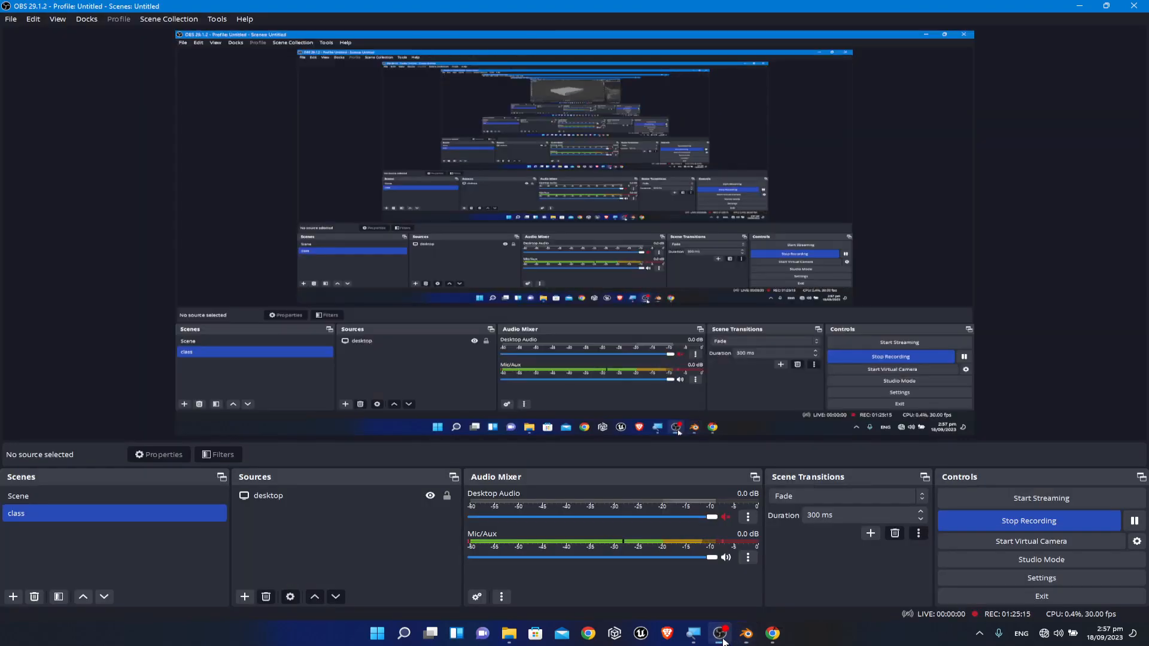
pyautogui.click(721, 636)
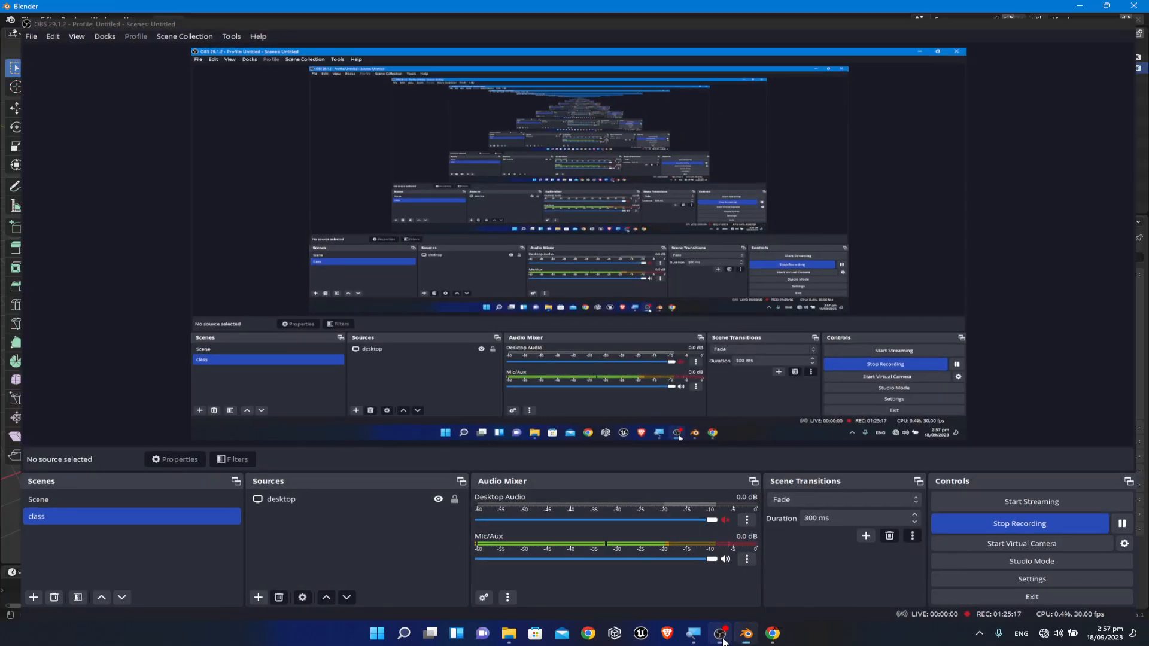
pyautogui.click(721, 634)
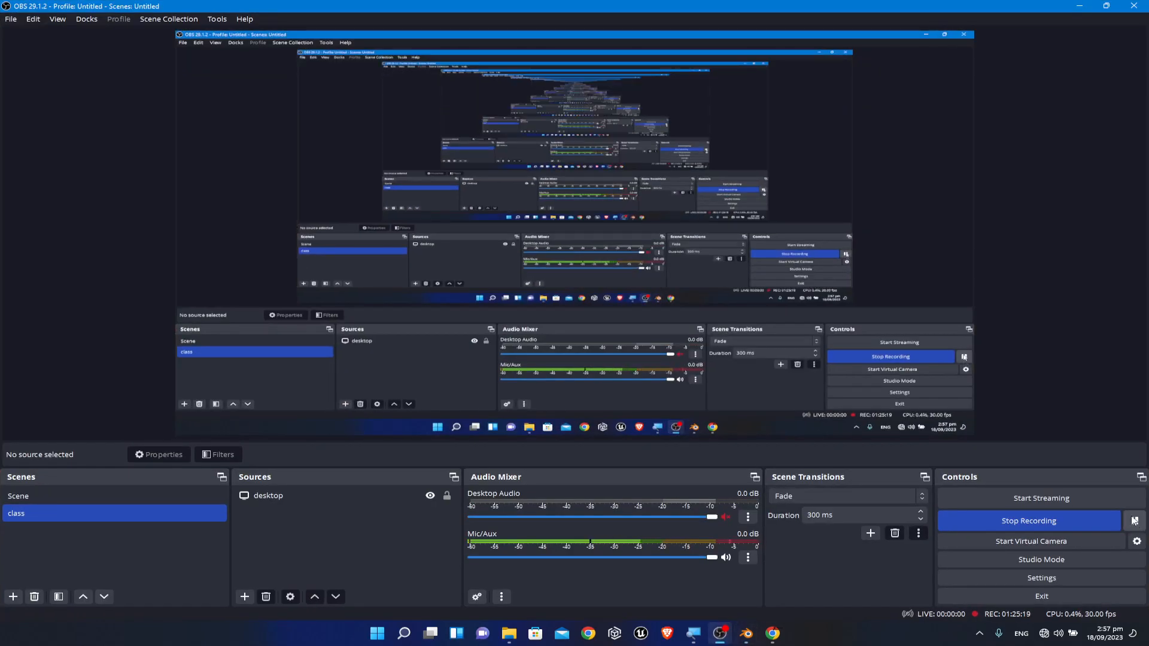